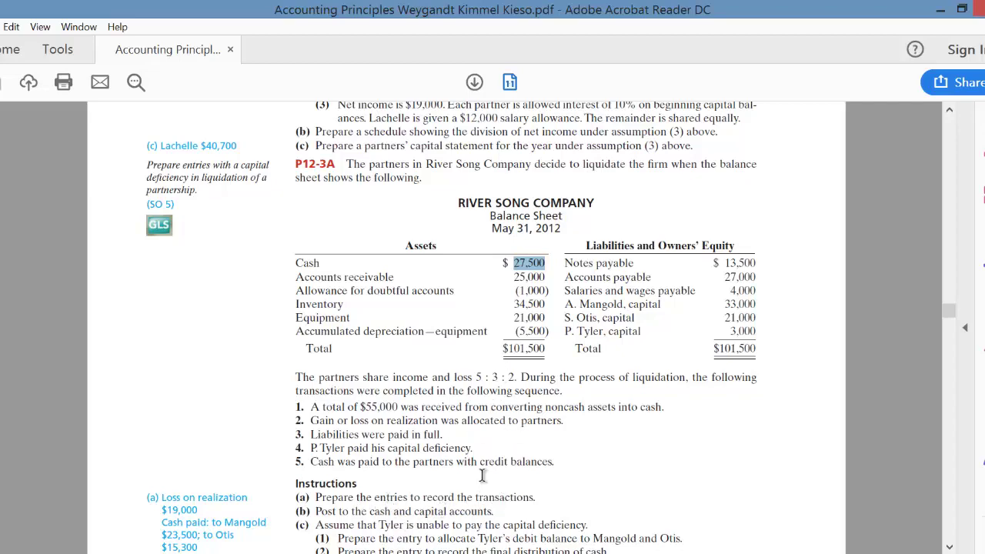
Review the P12-3A instructions in the PDF and switch to the "Exerise chapter 12" workbook in Excel.
scroll(483, 458, "down", 3)
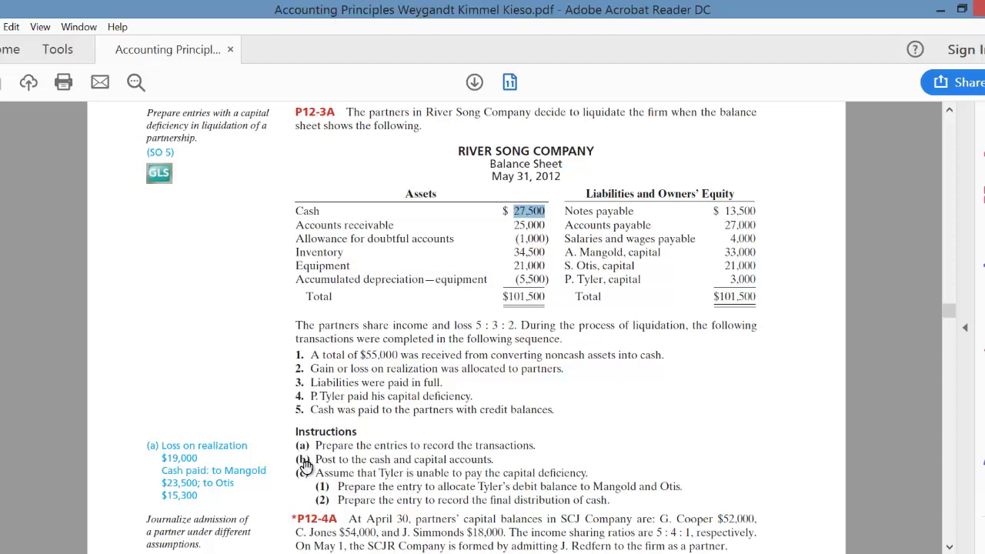
mouse_move(500, 547)
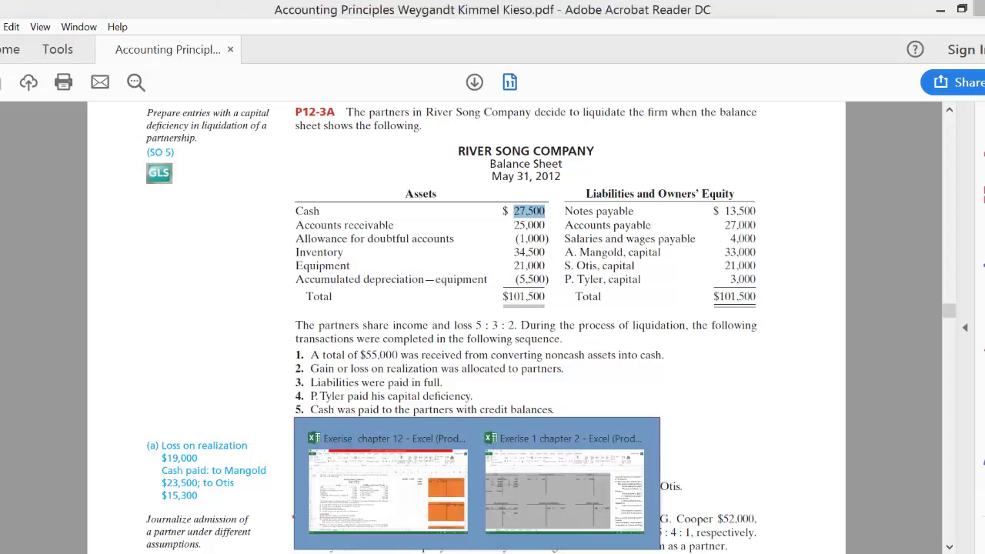
left_click(410, 507)
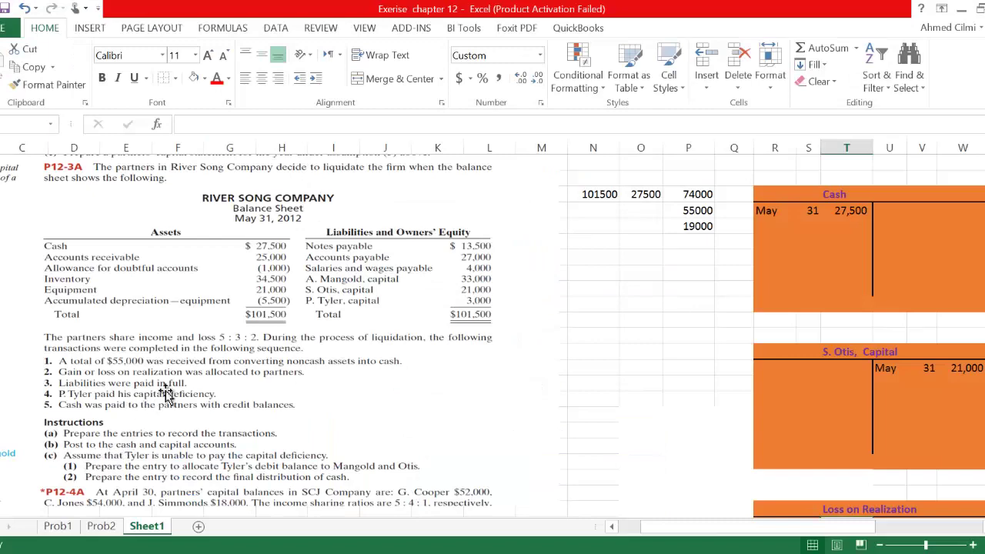
Stretch the bottom edge of the P12-3A problem picture down to just above the Cash journal line in row 27.
scroll(269, 318, "down", 2)
scroll(273, 320, "down", 3)
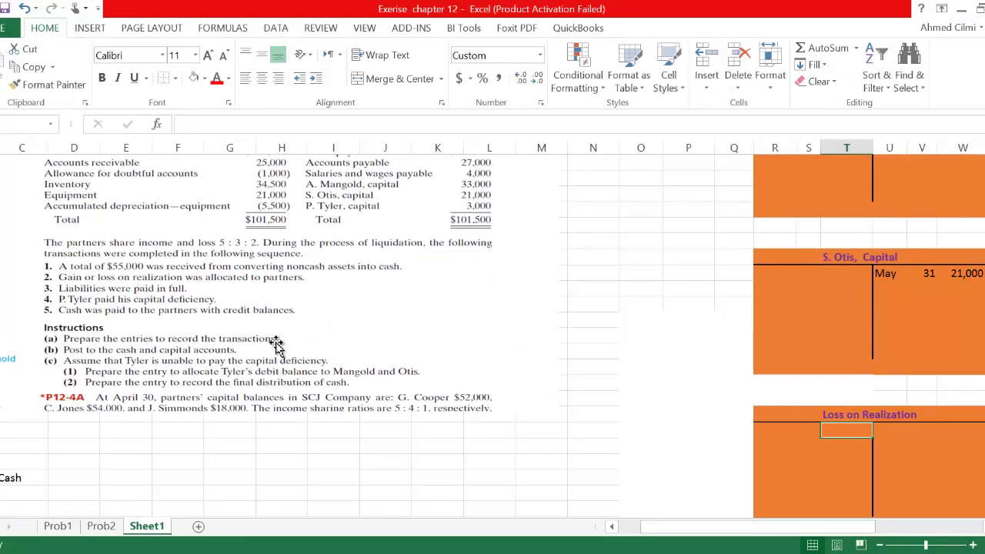
scroll(277, 338, "down", 1)
scroll(282, 337, "up", 4)
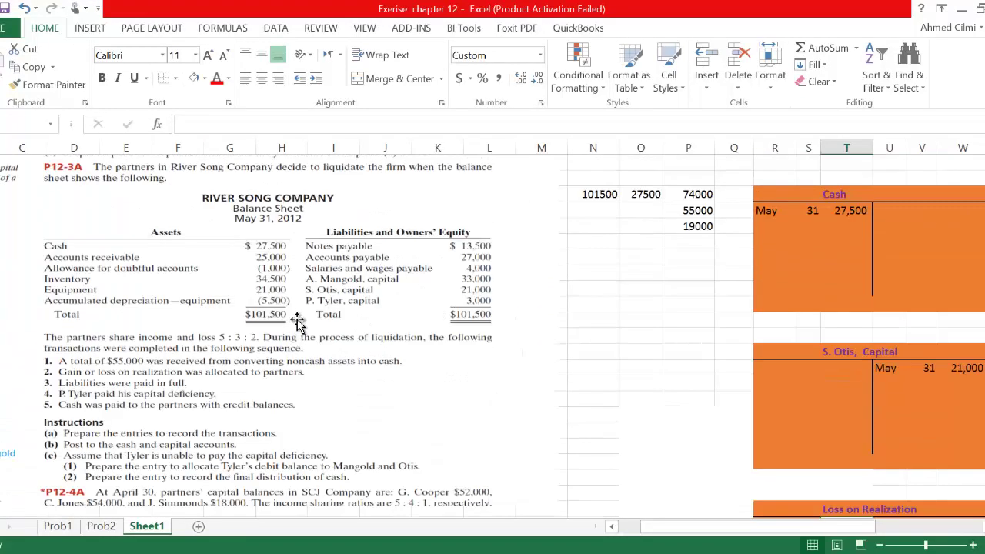
scroll(331, 273, "down", 4)
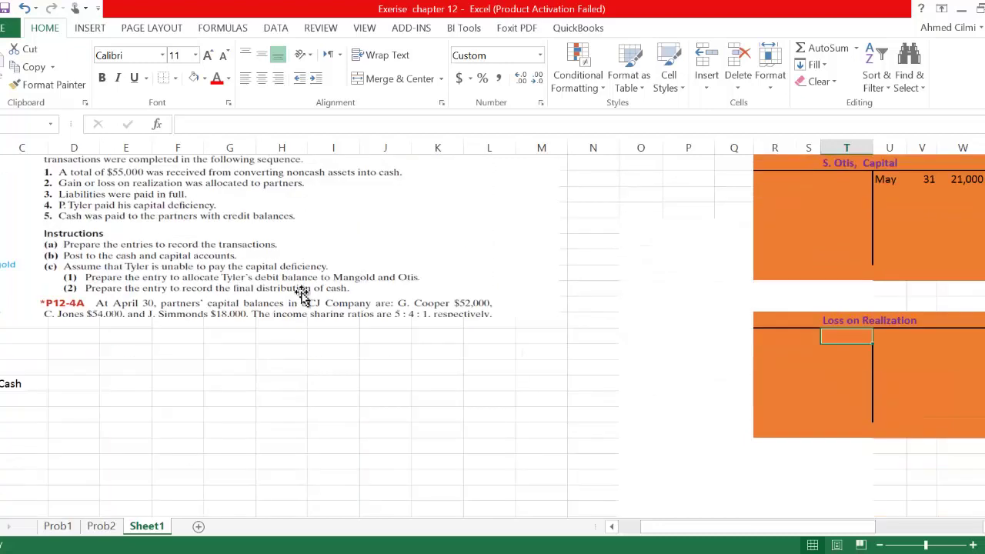
left_click(268, 311)
left_click_drag(222, 317, 233, 374)
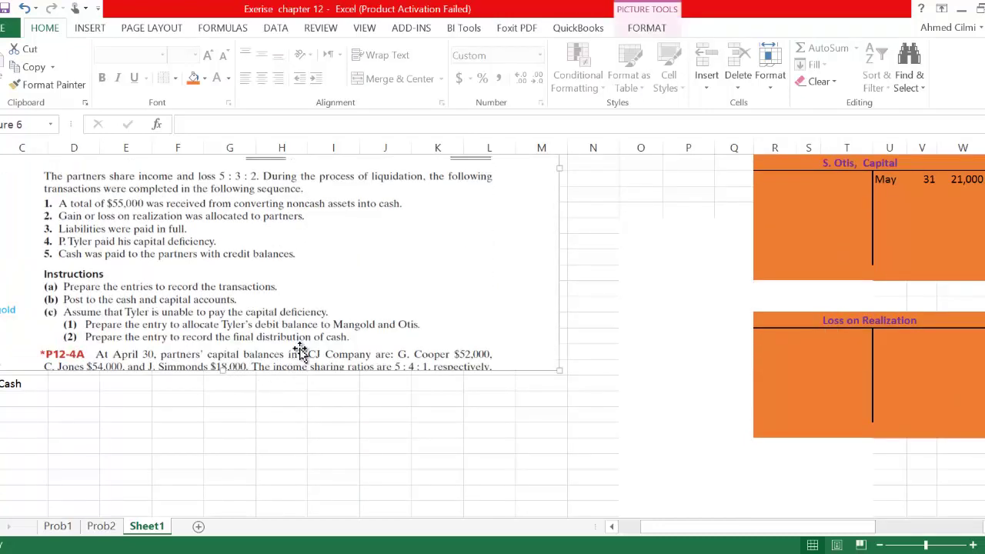
scroll(308, 329, "up", 4)
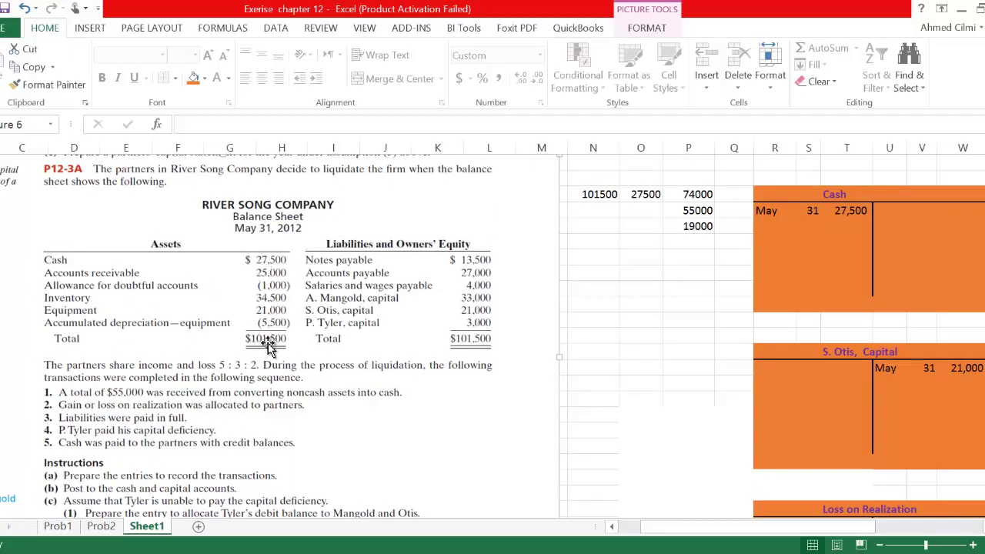
Format the noncash asset and loss calculation in N3:P5 with thousands separators and no decimals.
left_click(606, 194)
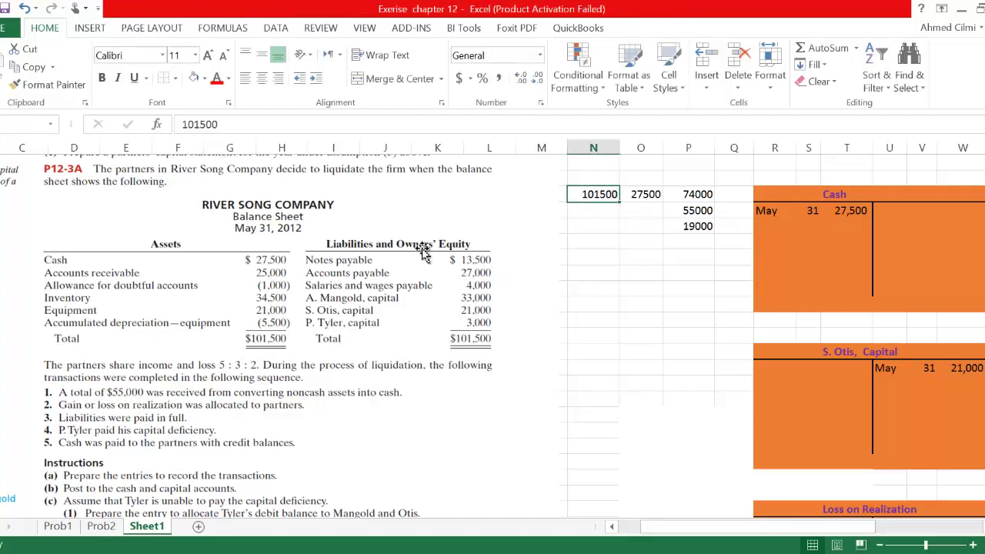
left_click(275, 264)
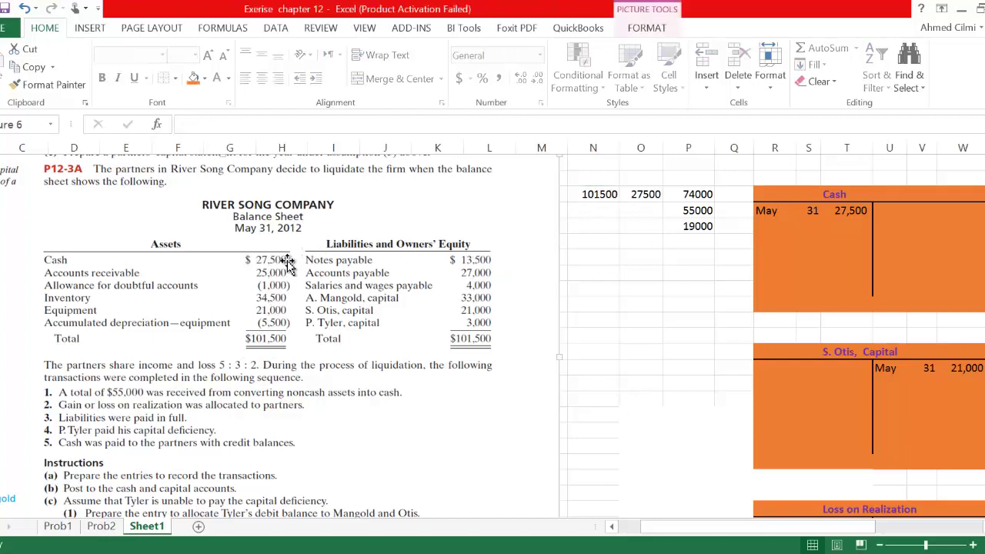
left_click(650, 194)
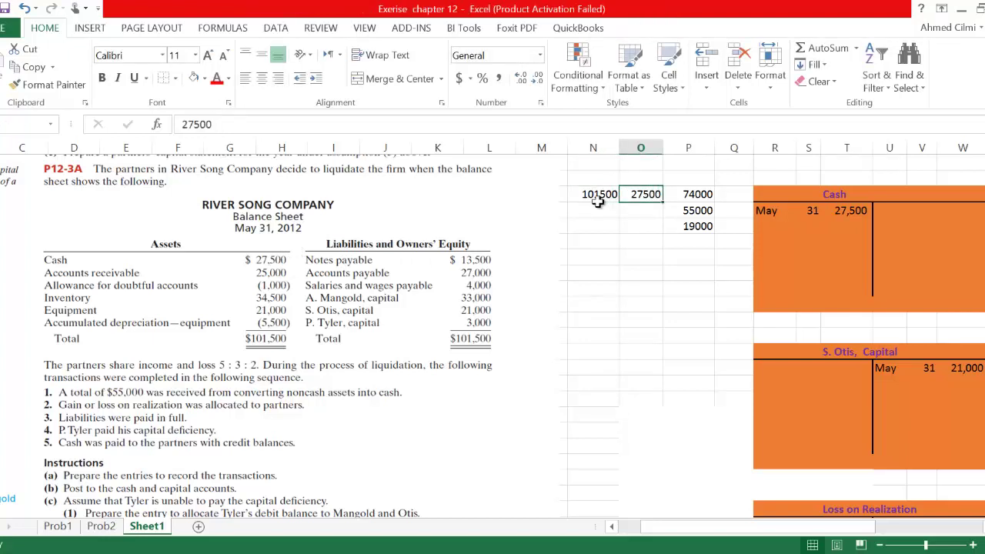
left_click(703, 196)
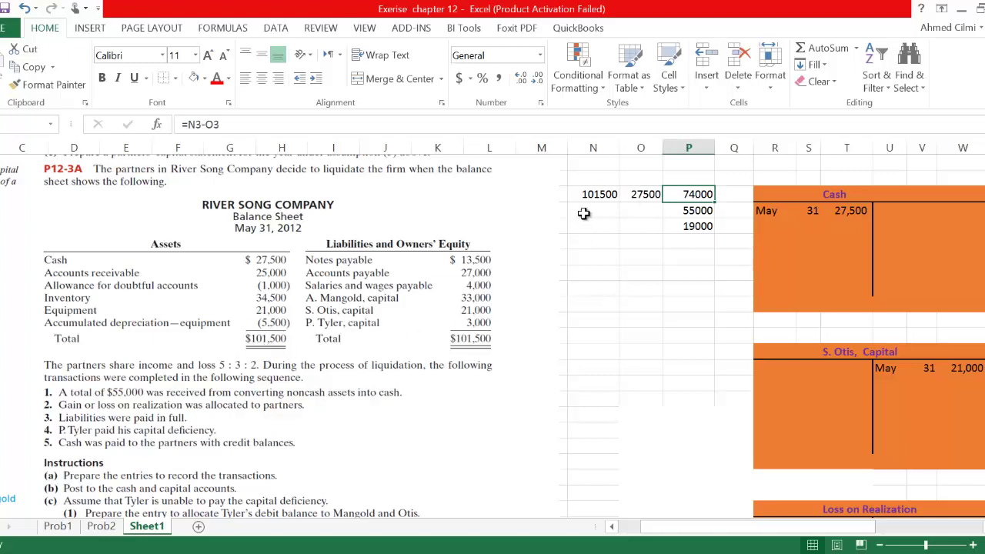
left_click_drag(598, 195, 695, 224)
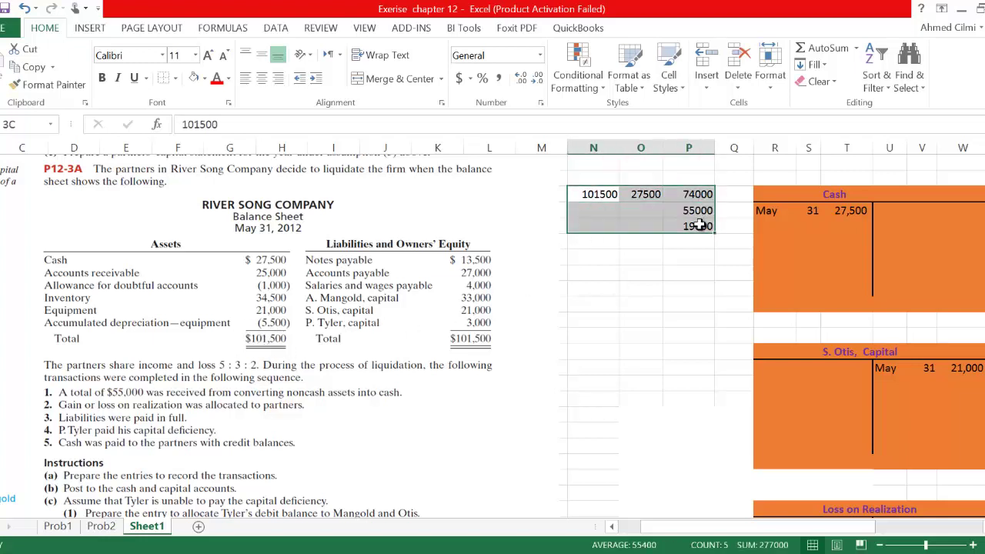
left_click(498, 78)
left_click(538, 79)
left_click(540, 85)
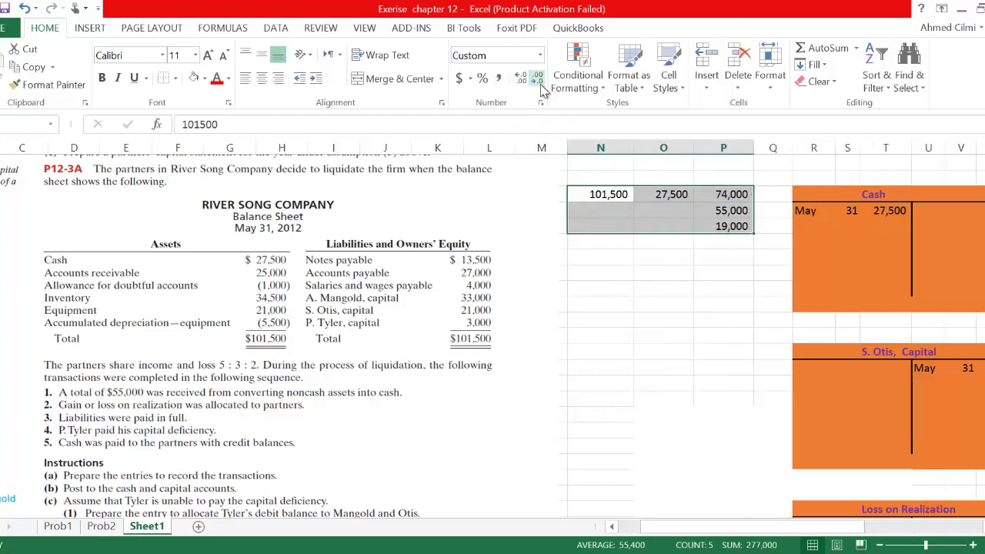
left_click(607, 287)
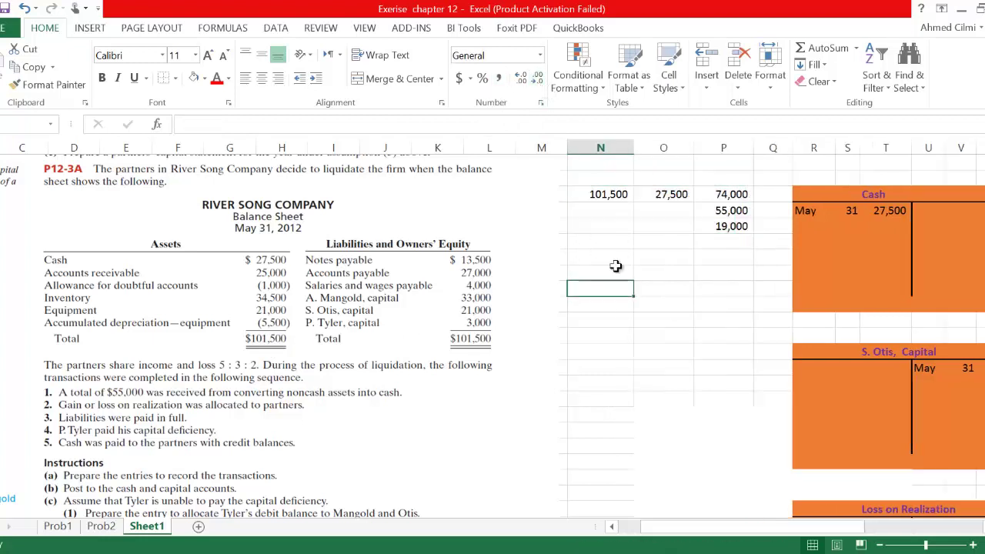
Review the calculation from N3 to P5 and label its last row "Loss" in cell N5.
left_click(606, 190)
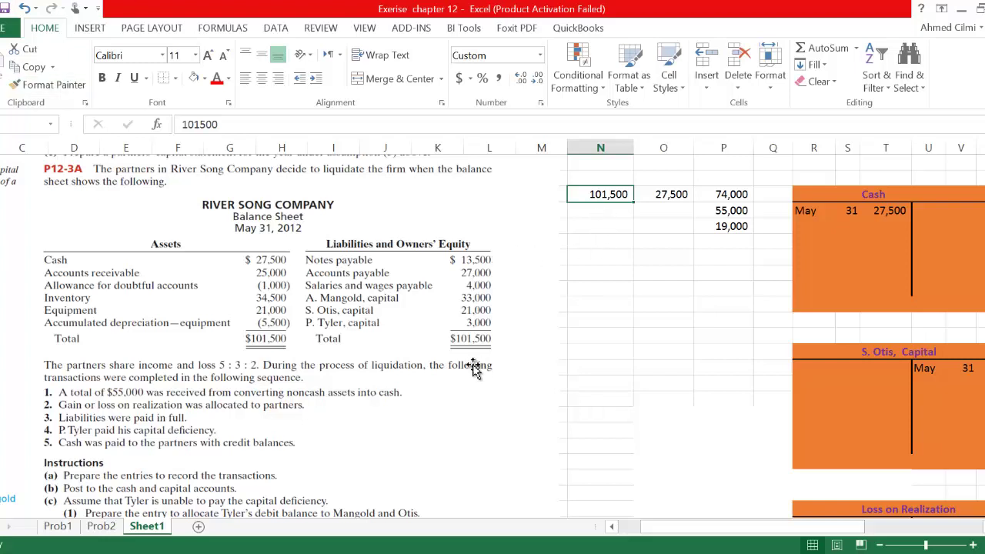
left_click(674, 193)
left_click(738, 193)
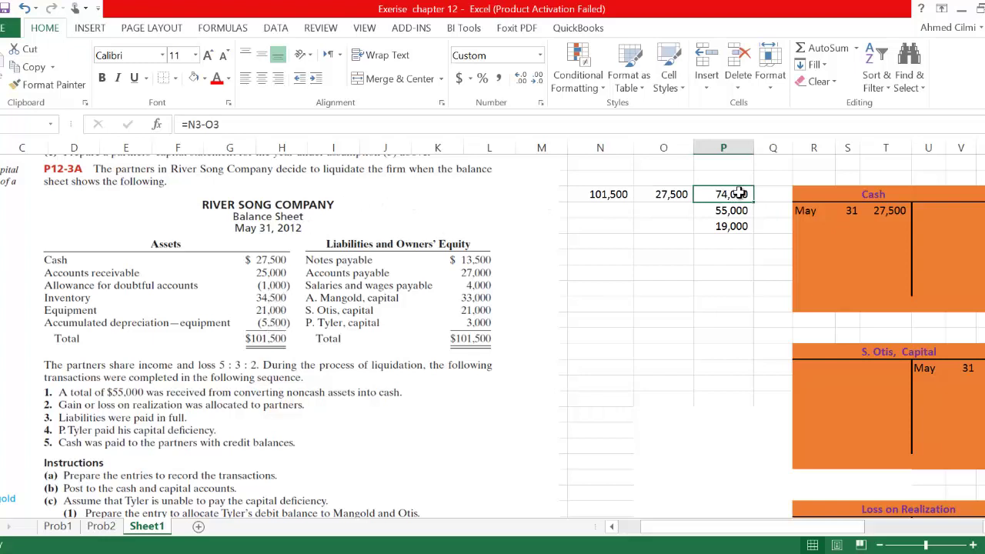
left_click(740, 211)
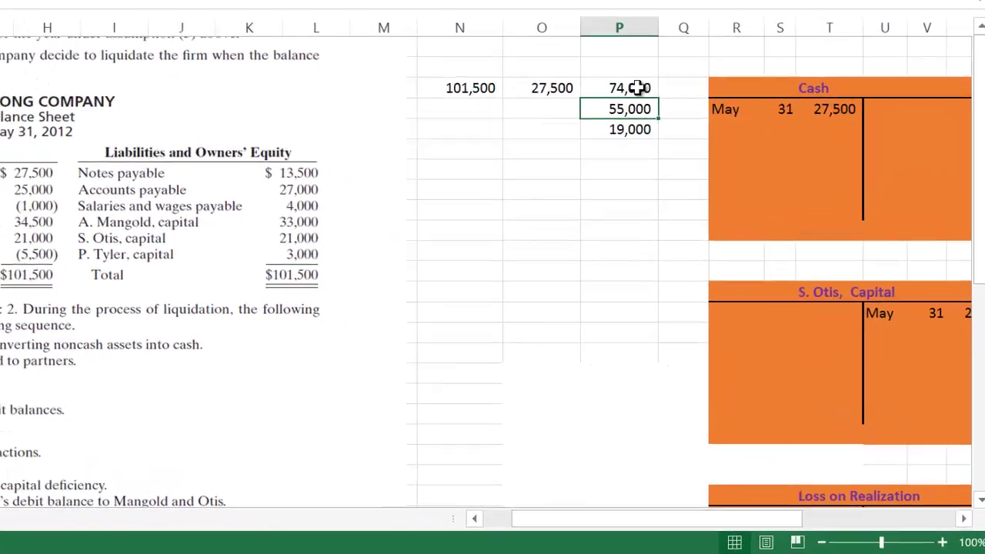
left_click(583, 91)
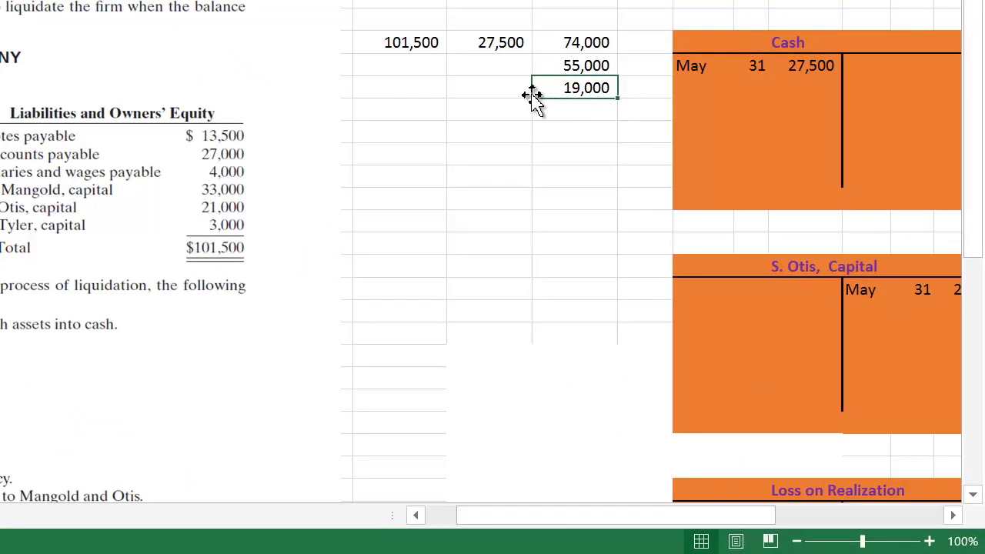
left_click(403, 89)
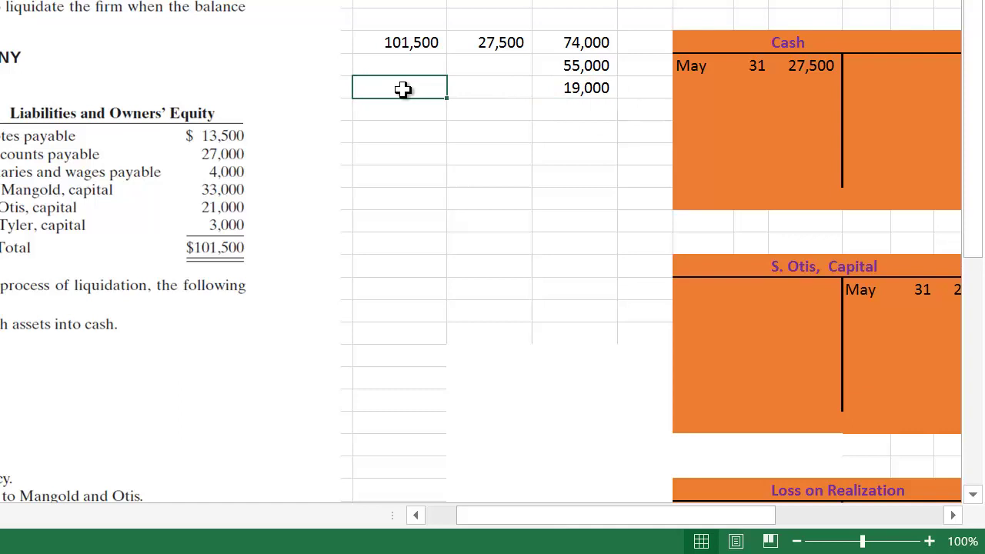
type("Loss")
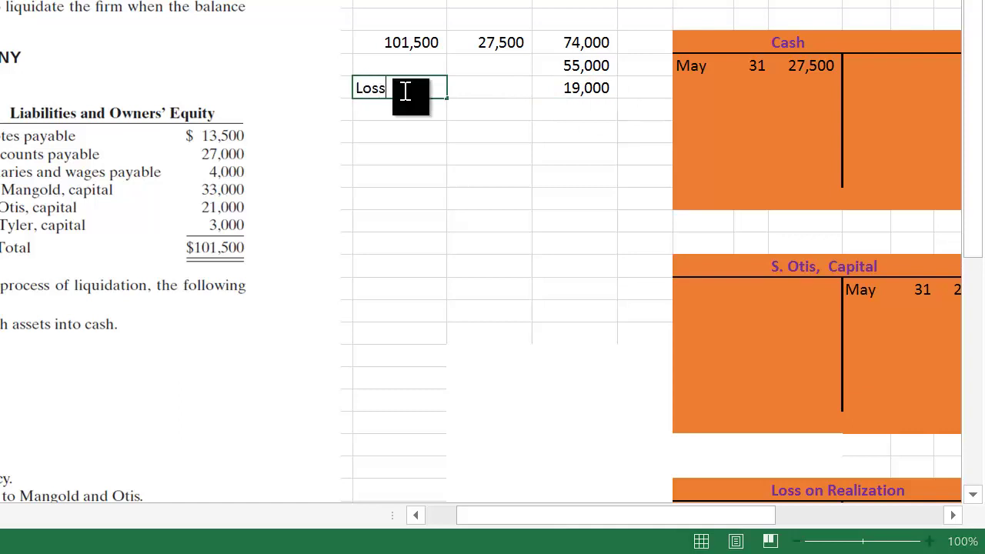
key("Return")
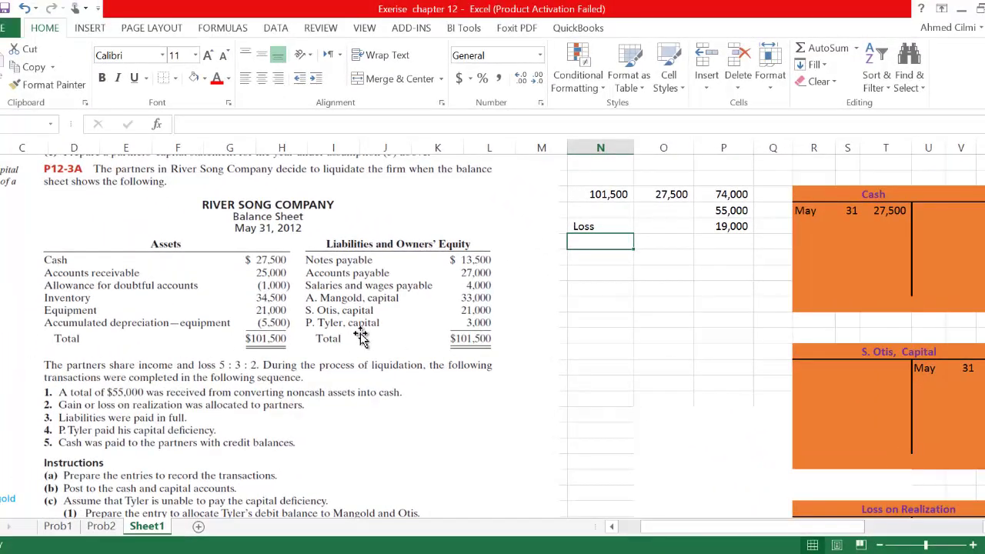
Move the journal line with the date 31-May-12 and the Cash account from row 27 to row 29.
scroll(365, 331, "down", 2)
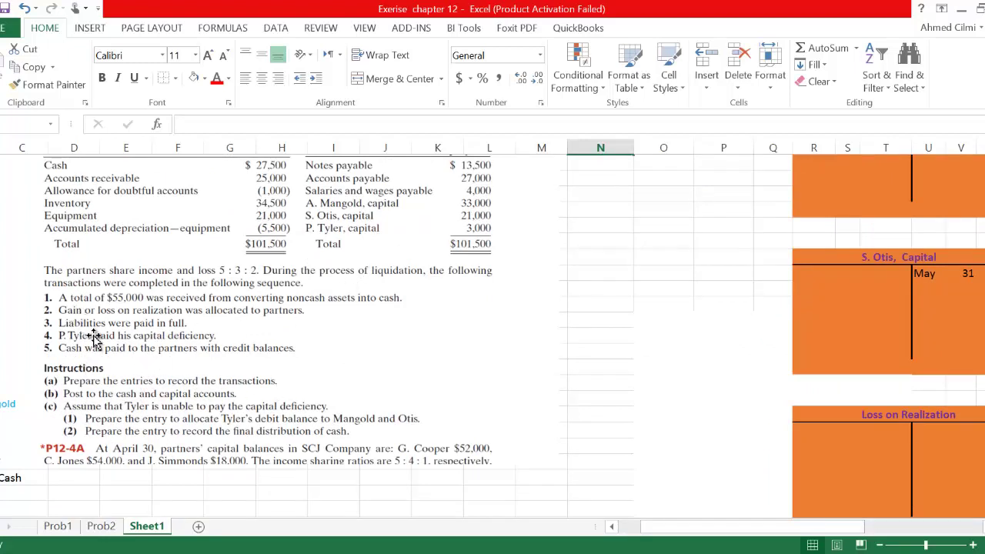
scroll(231, 299, "down", 3)
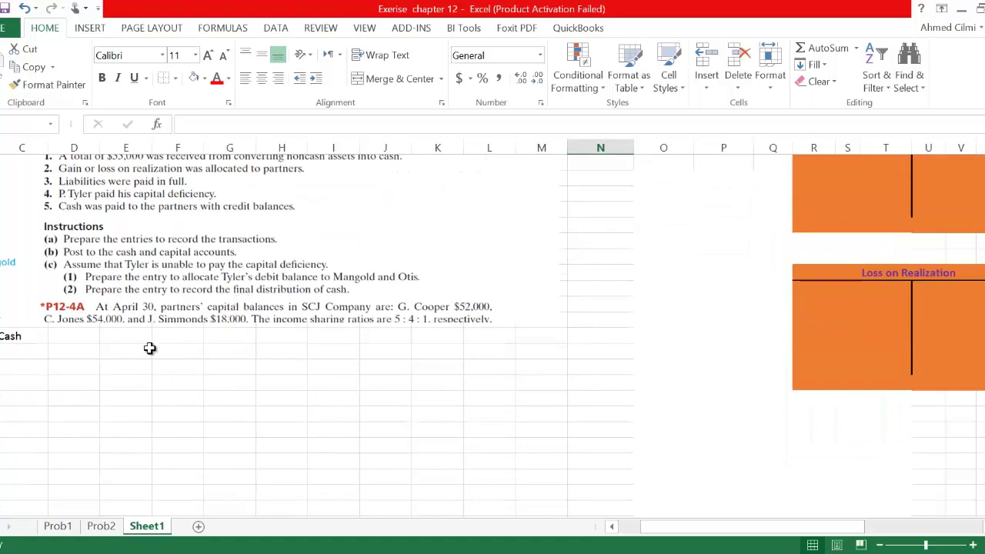
scroll(96, 367, "up", 2)
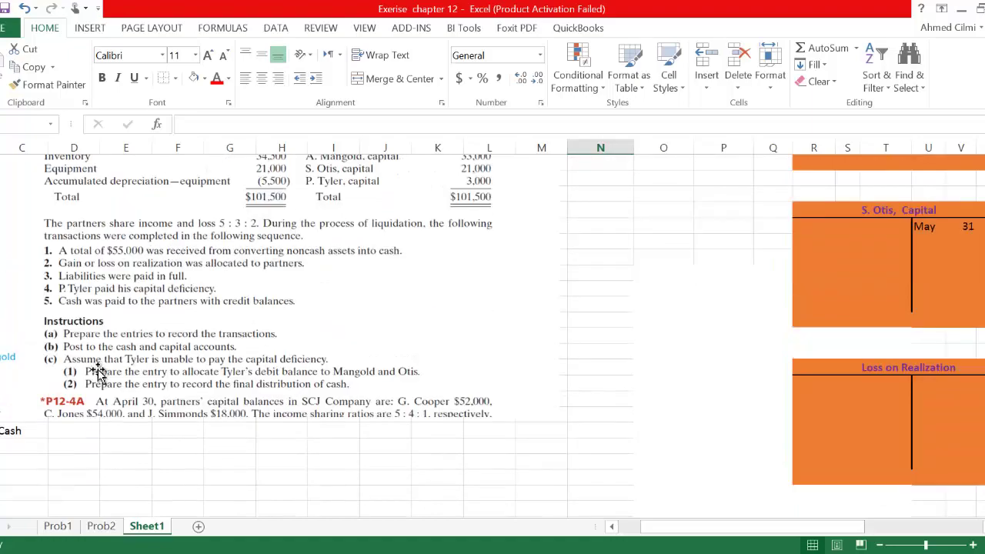
left_click(21, 430)
left_click(612, 526)
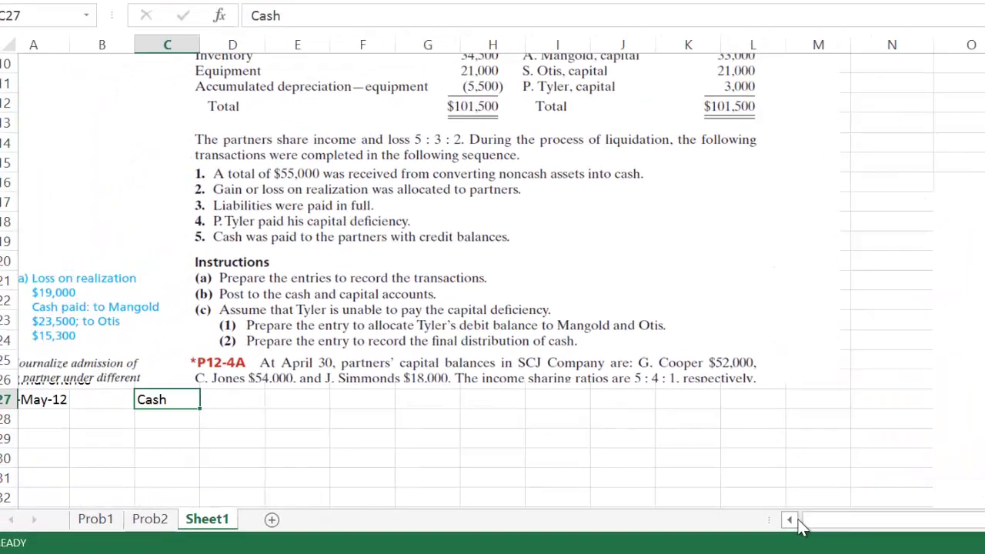
left_click(27, 401)
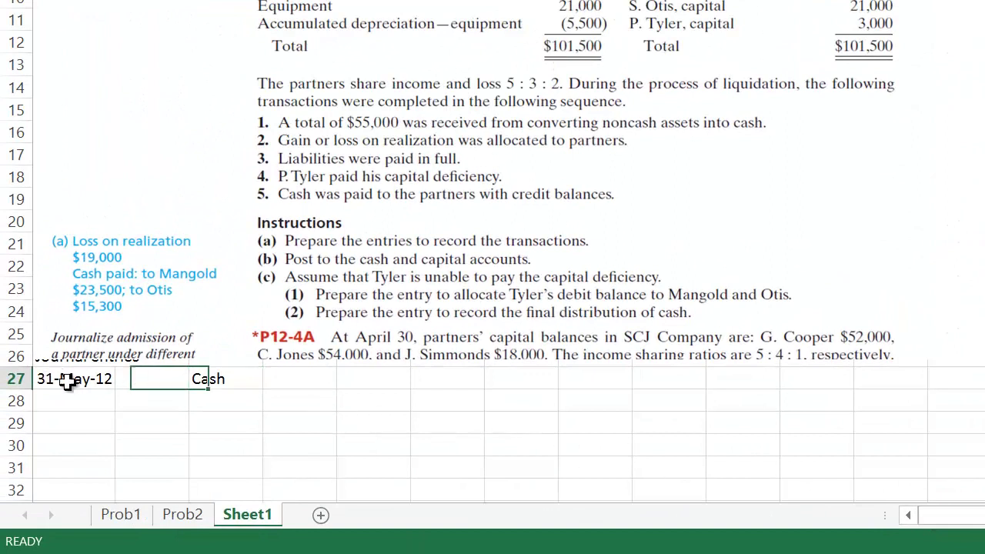
left_click_drag(68, 383, 199, 430)
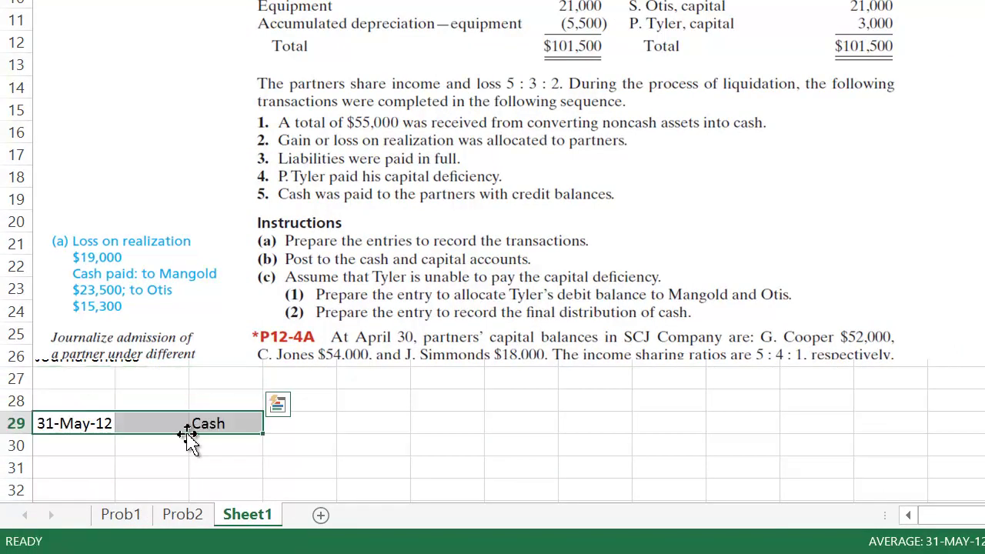
Enter 55000 in G29 as the debit amount for the Cash journal line.
left_click(294, 424)
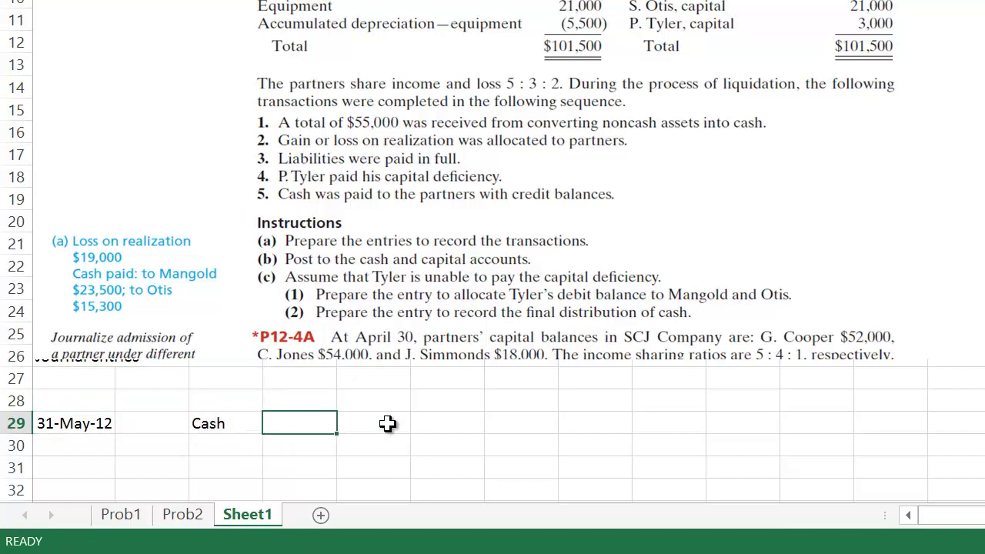
left_click(525, 424)
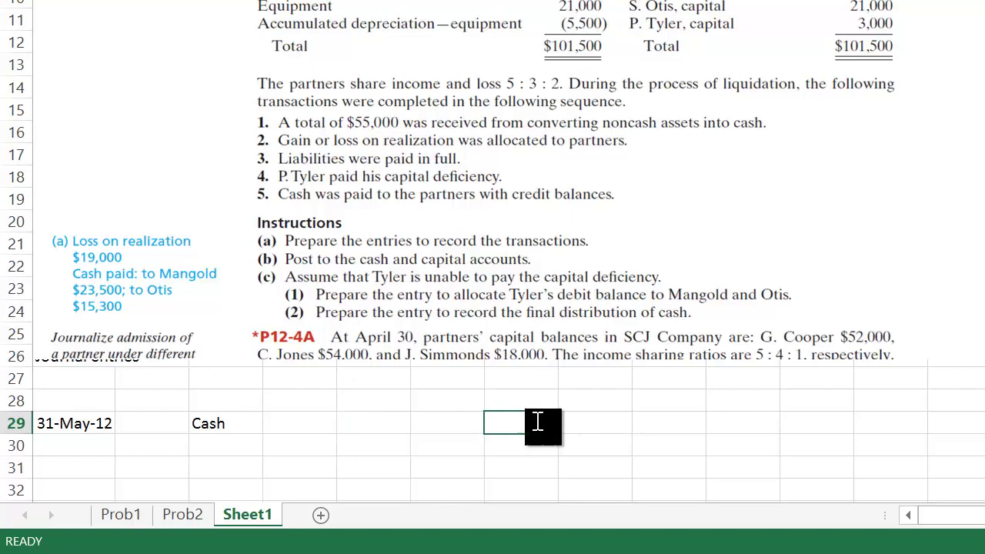
type("5500")
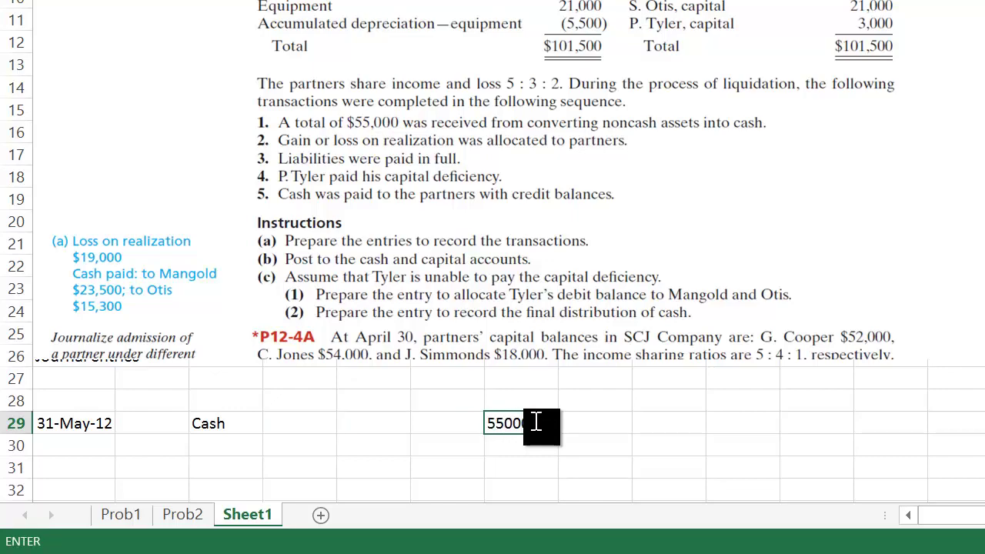
key("Return")
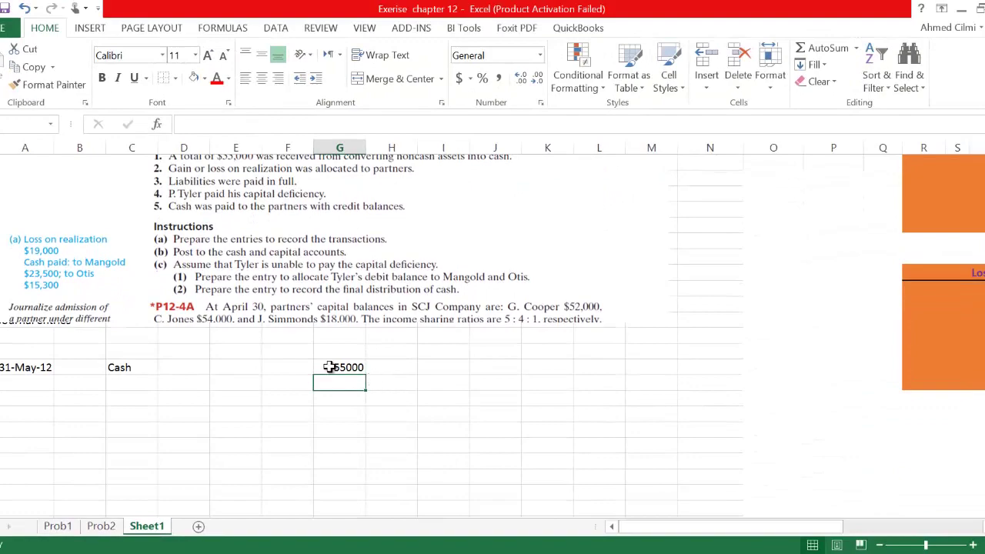
Format the journal amount range G29:I37 with thousands separators and no decimals.
left_click_drag(329, 367, 440, 499)
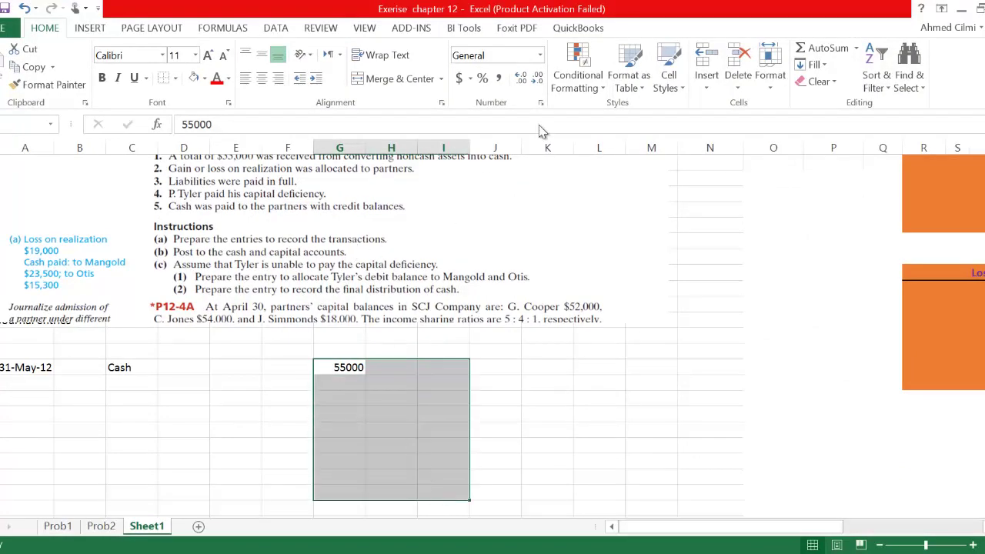
left_click(499, 78)
left_click(536, 79)
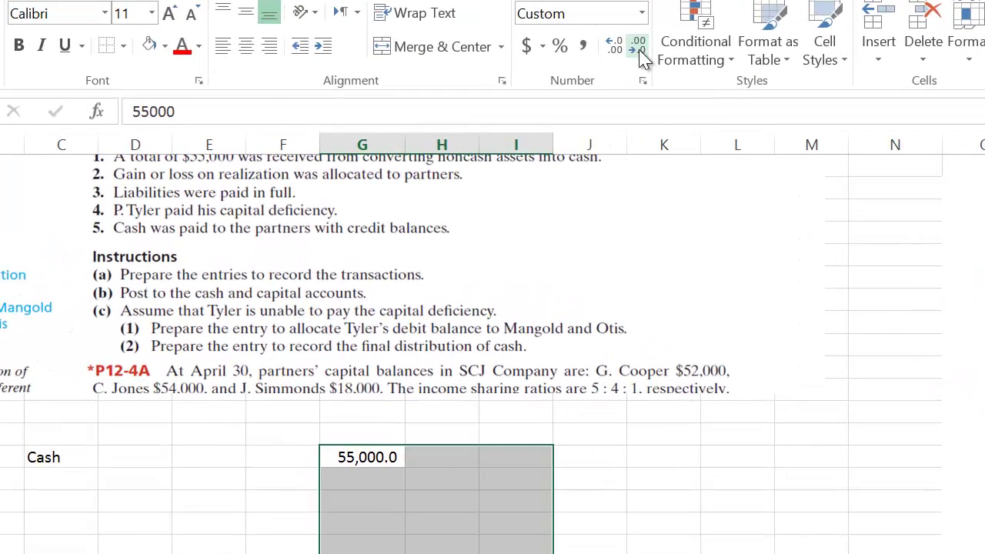
left_click(536, 79)
left_click(54, 496)
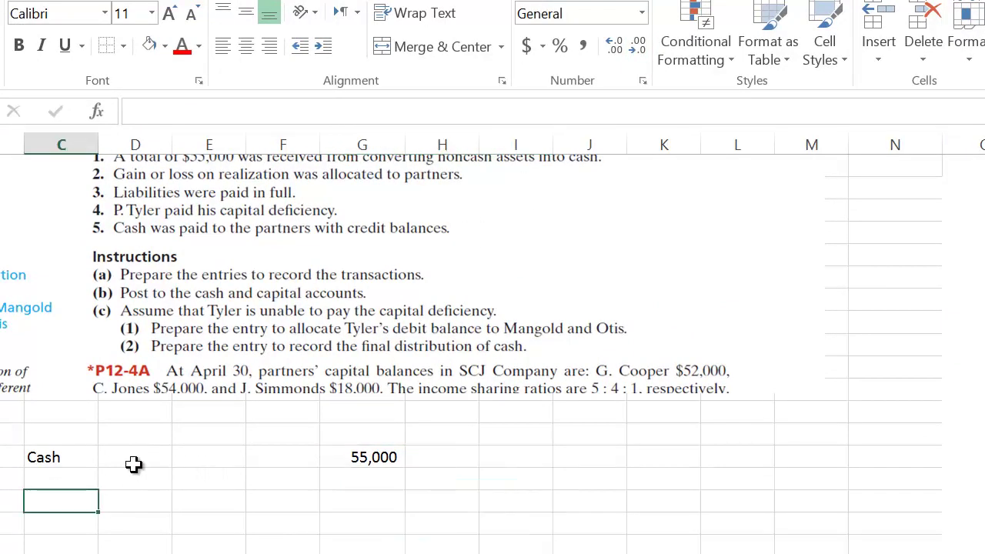
Add a Loss On Realization line below Cash in C30 with a debit of 19000 in G30.
left_click(63, 480)
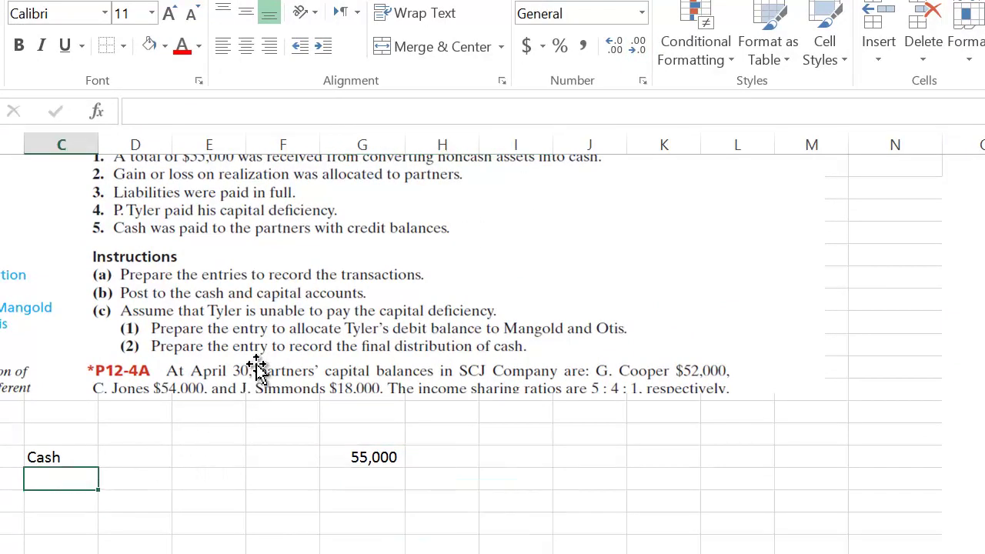
type("Loss On Realization")
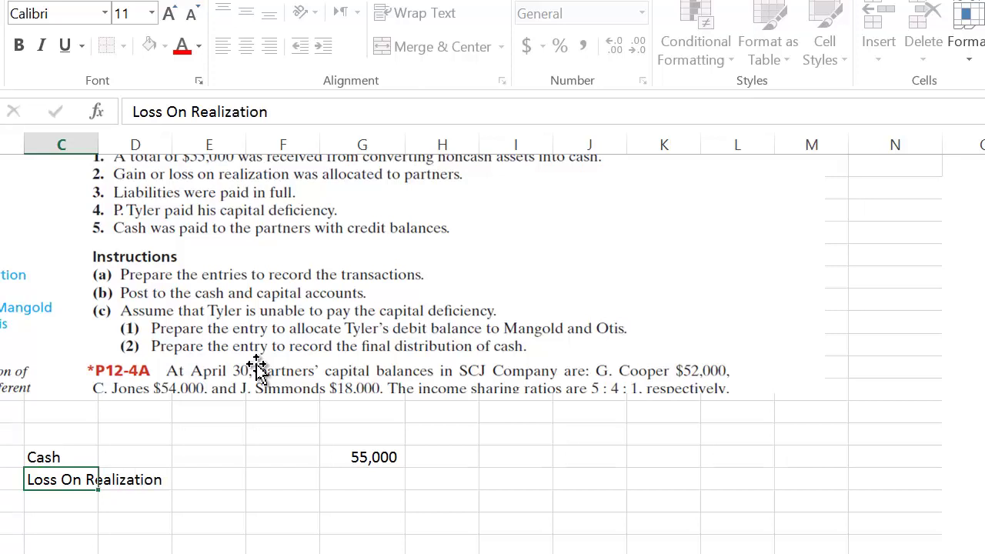
key("Return")
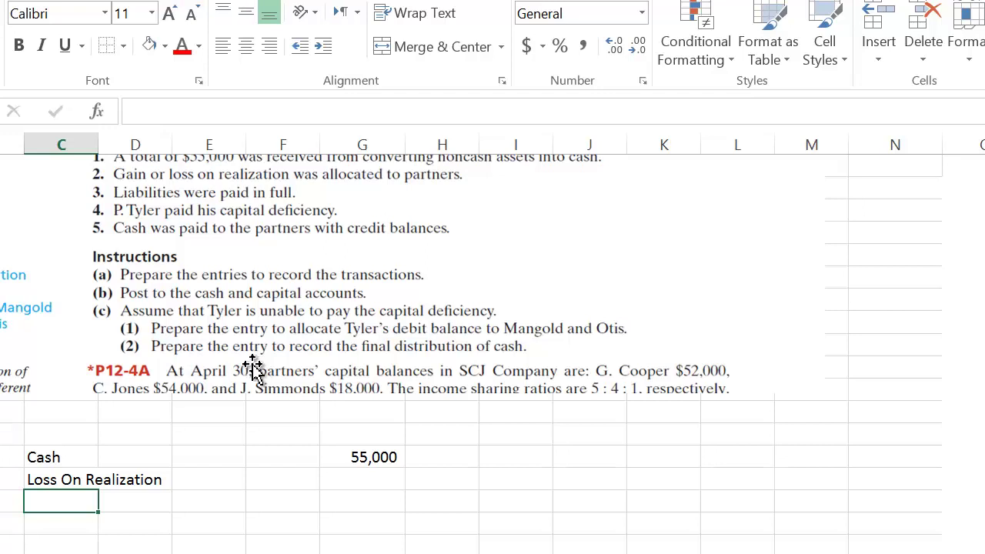
left_click(358, 481)
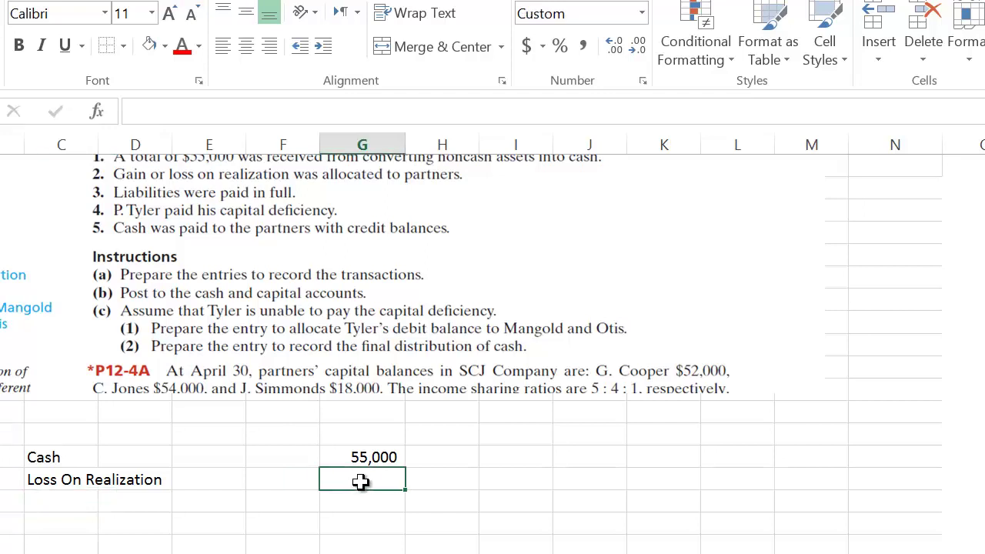
type("19000")
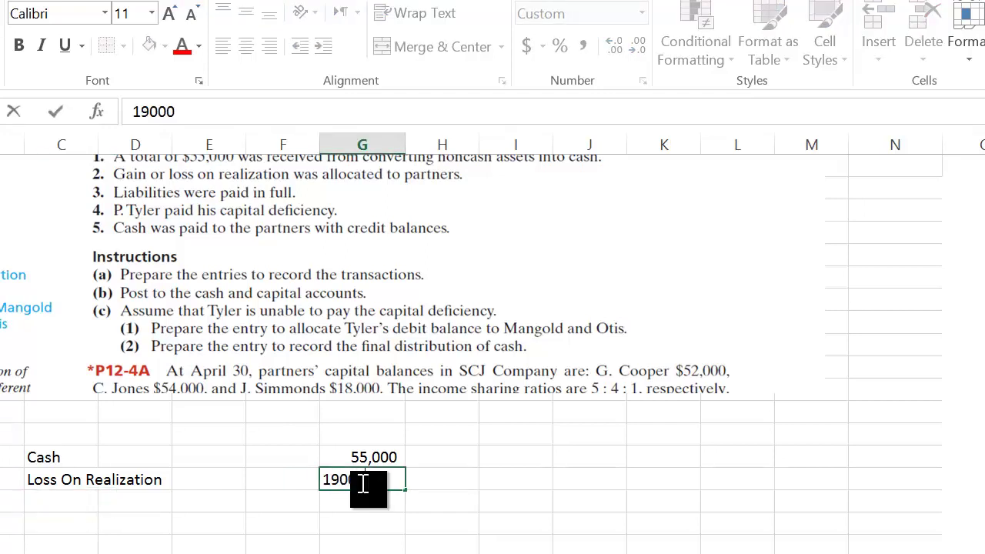
type("9,000")
key("Return")
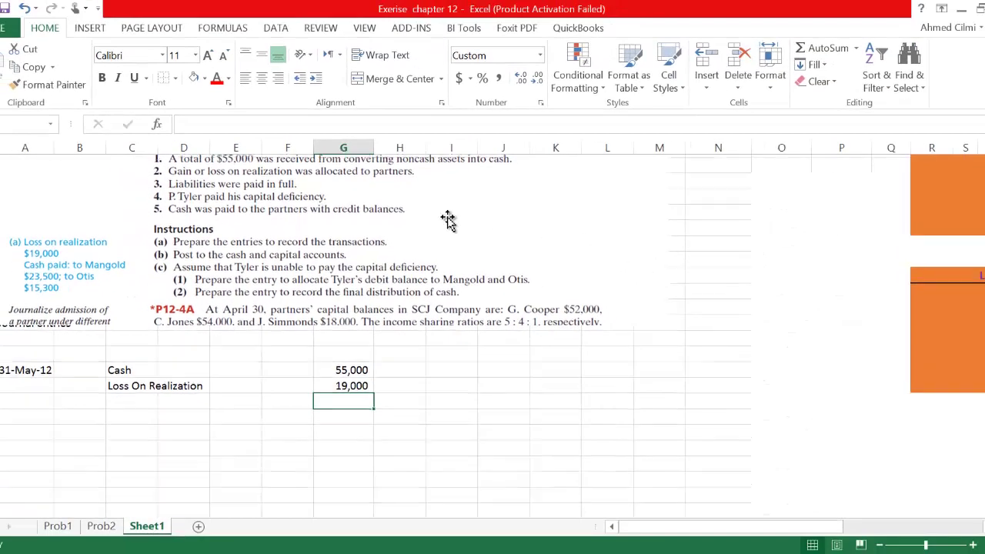
Enter the account names "Allowance for Doubtful" in C31 and "Accumulated Depreciation" in C32, below Loss On Realization.
scroll(448, 220, "up", 4)
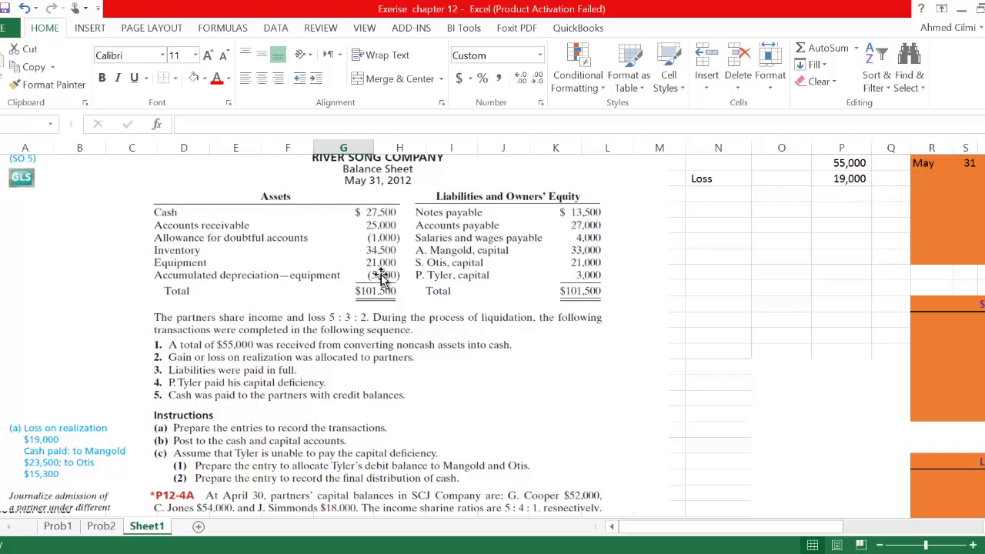
scroll(389, 269, "down", 4)
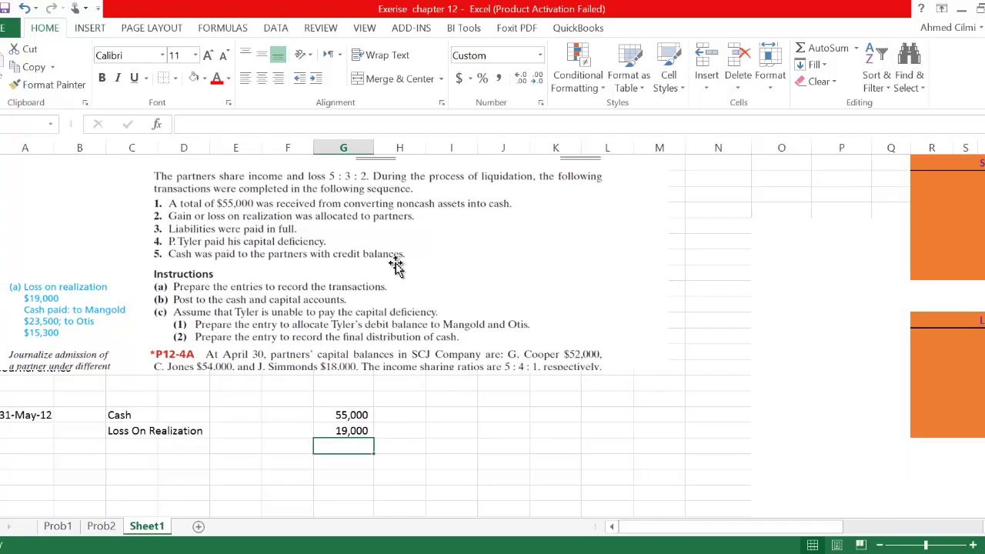
left_click(134, 399)
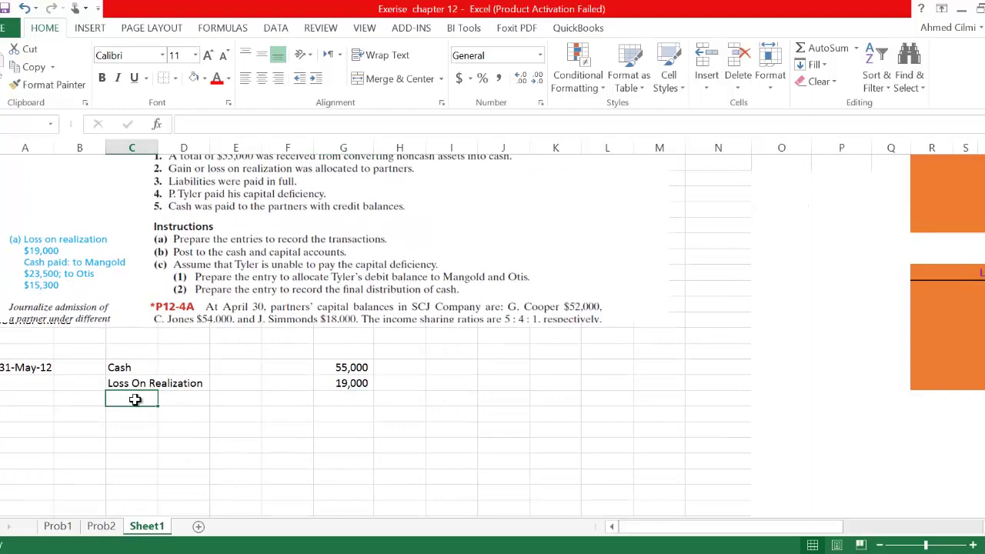
type("Allowance for Doubt")
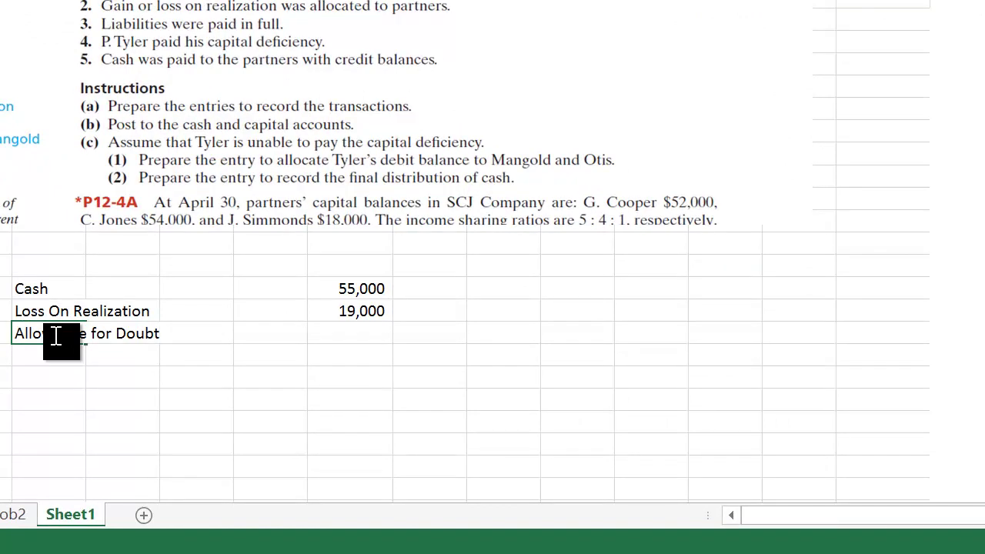
type("ful")
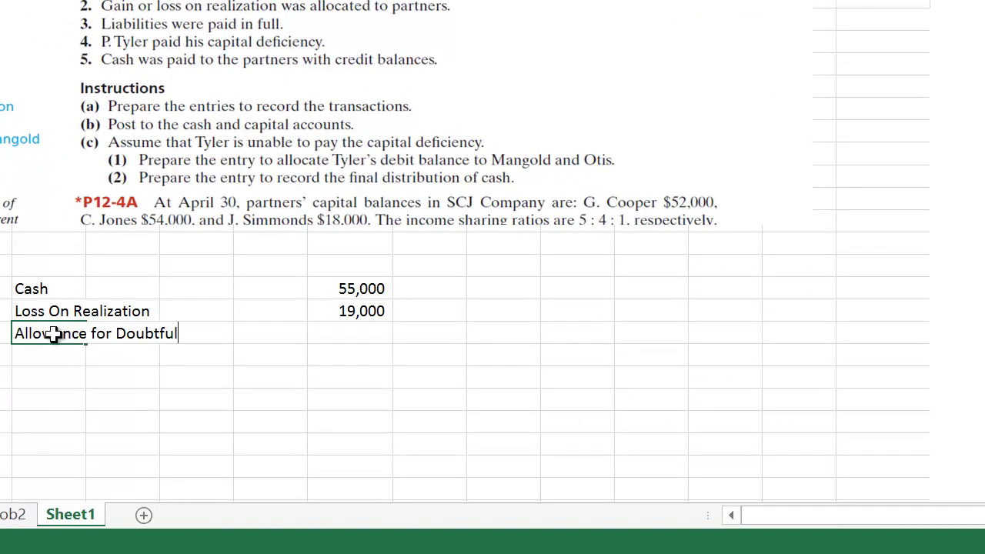
key("Return")
type("Accumulated Depreciation")
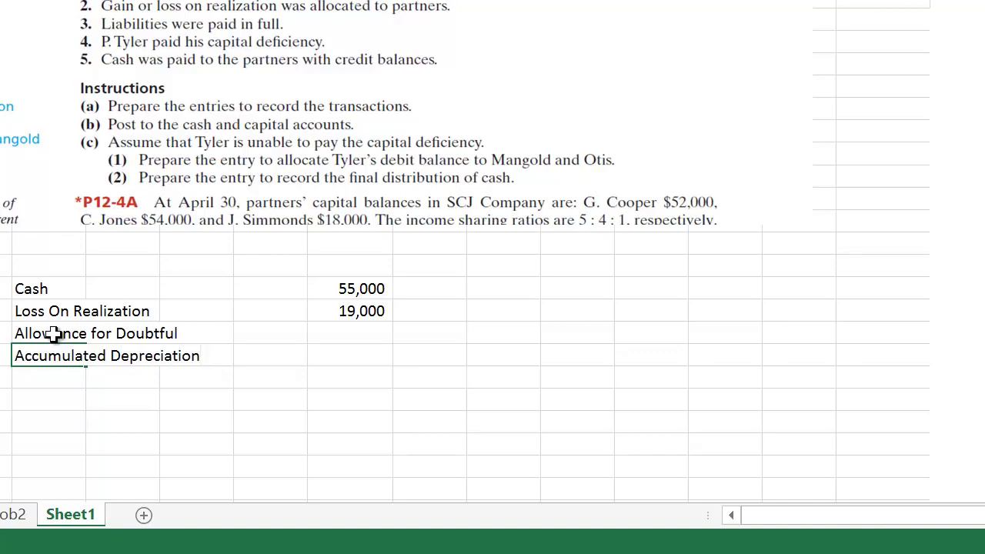
key("Return")
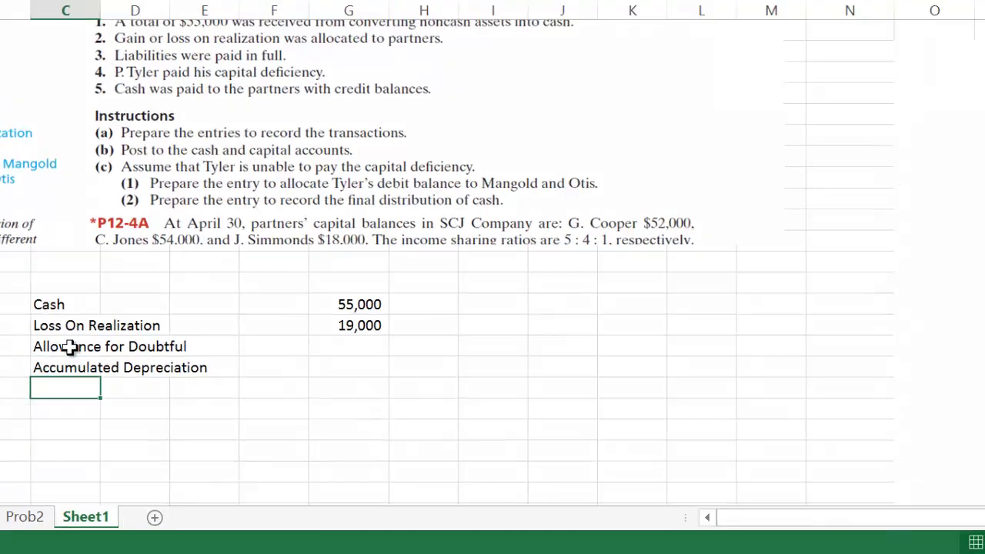
Enter the debit amounts 1000 for Allowance for Doubtful in G31 and 5500 for Accumulated Depreciation in G32.
scroll(406, 281, "up", 5)
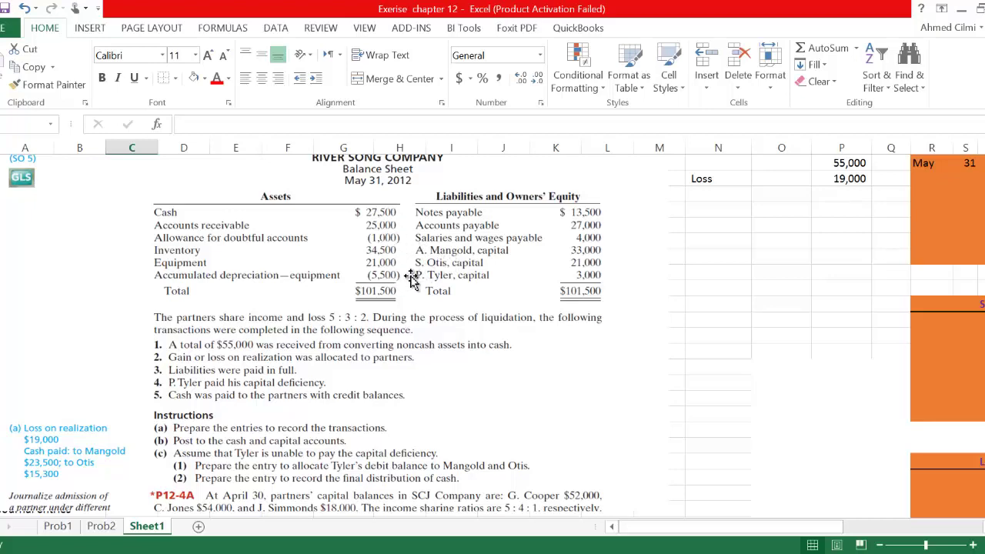
scroll(391, 281, "down", 5)
left_click(345, 398)
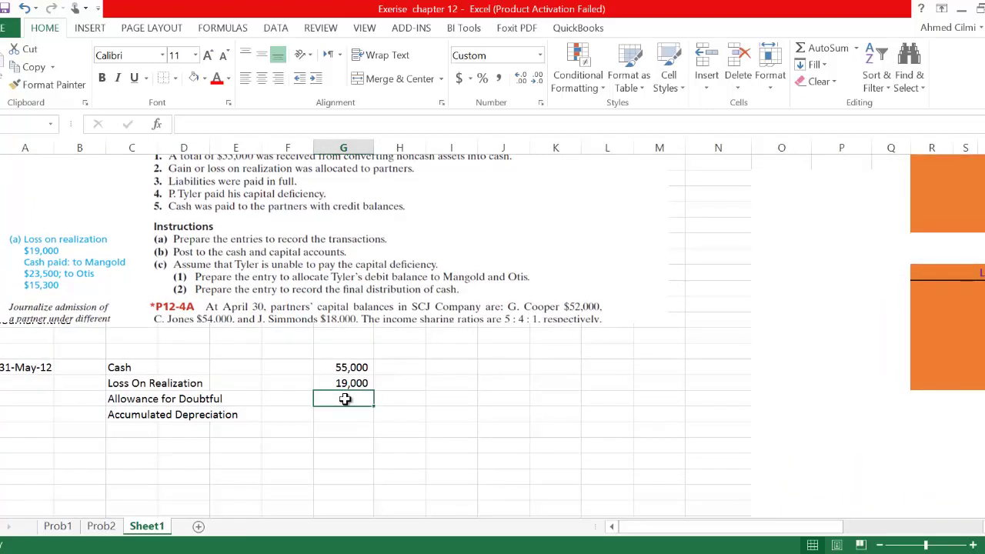
type("1")
type("0")
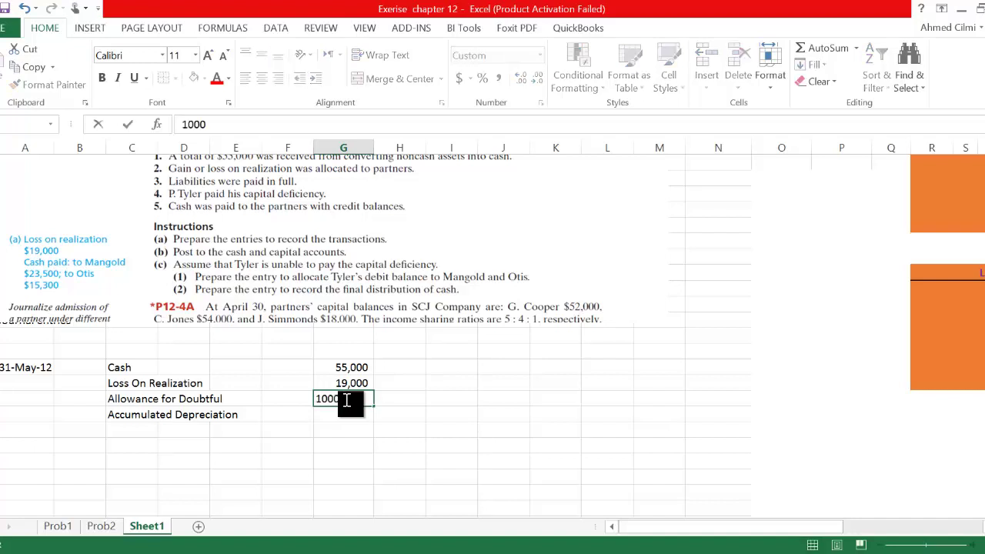
type(",000")
key("Return")
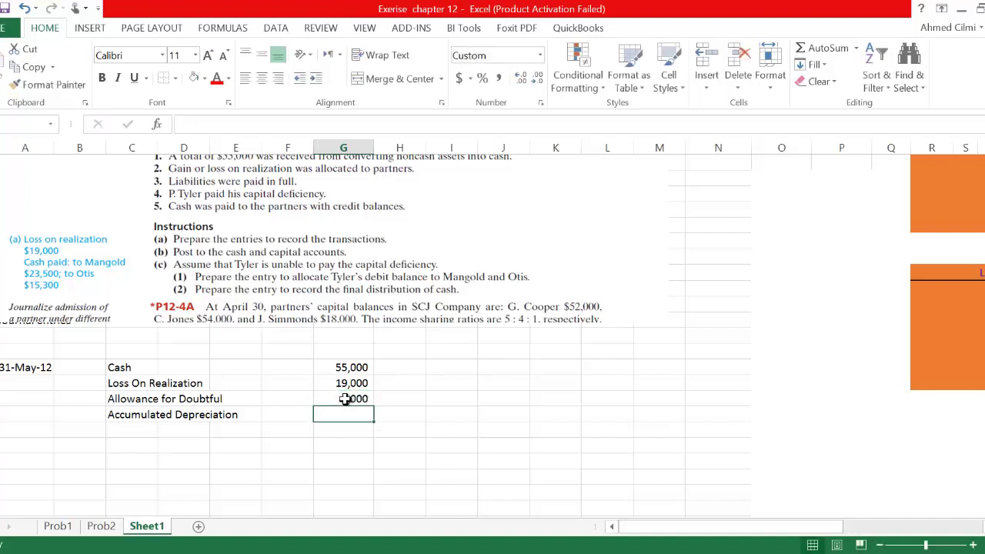
type("4")
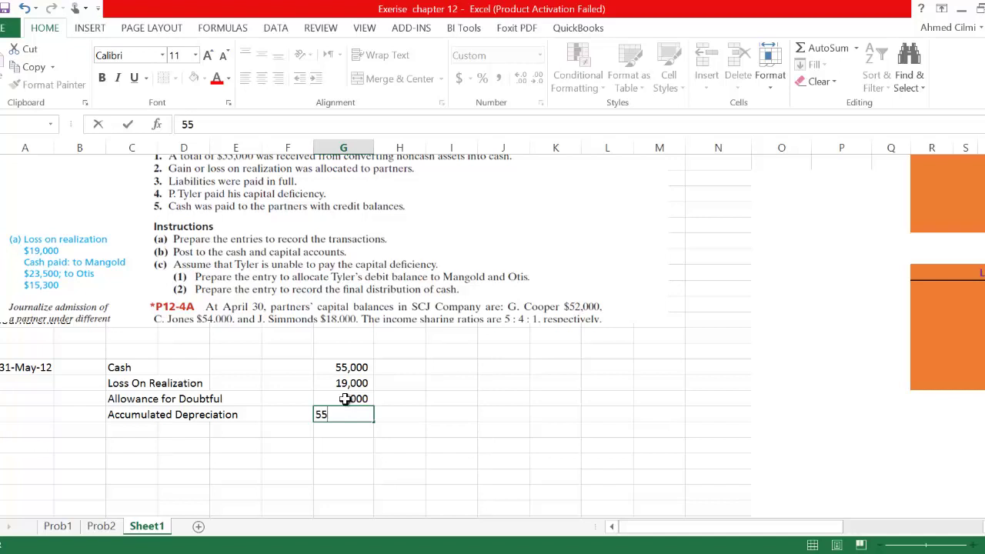
type("5500")
key("Return")
Enter the credit accounts Accounts Receivable, Inventory and Equipment in D33:D35, one column in from the debit accounts.
scroll(398, 302, "up", 1)
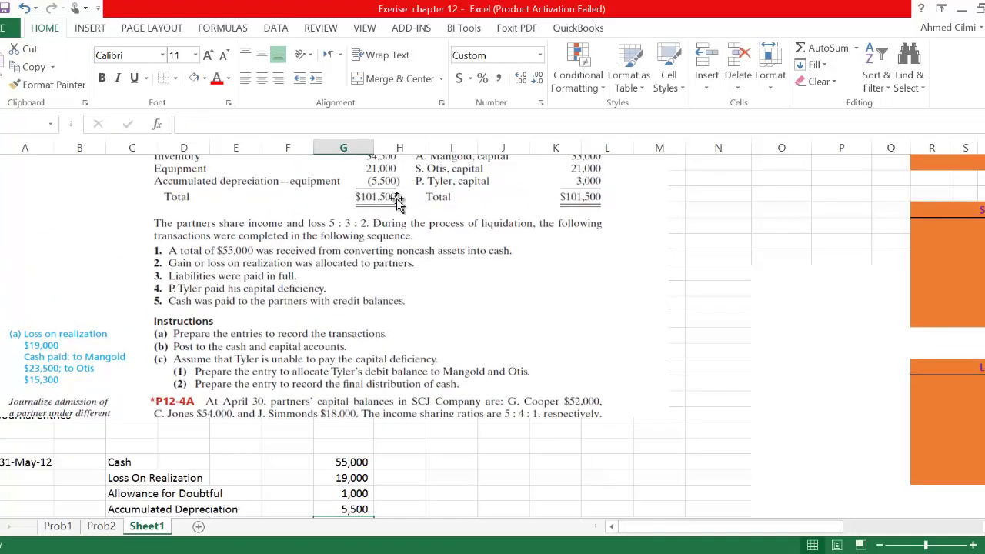
scroll(408, 400, "down", 1)
scroll(384, 412, "down", 1)
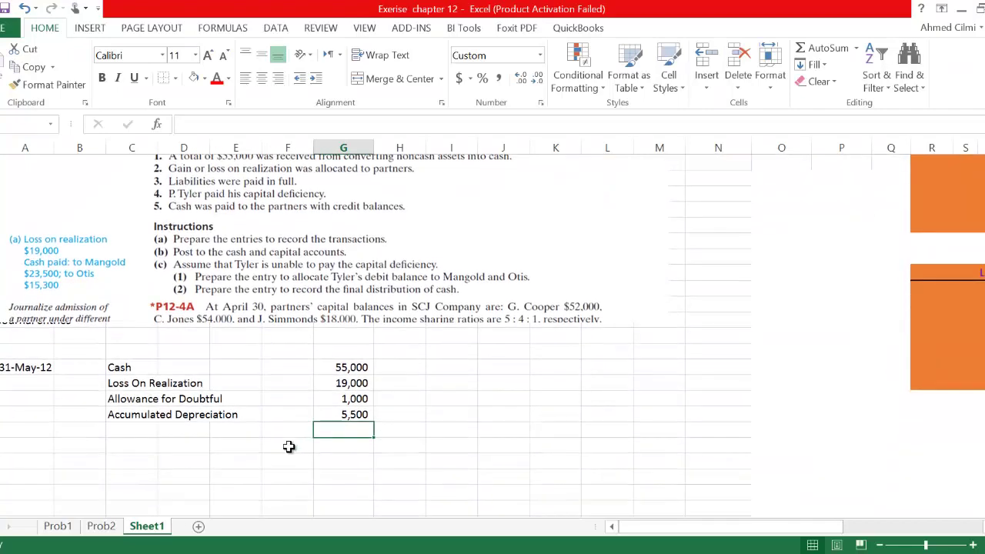
scroll(338, 285, "up", 2)
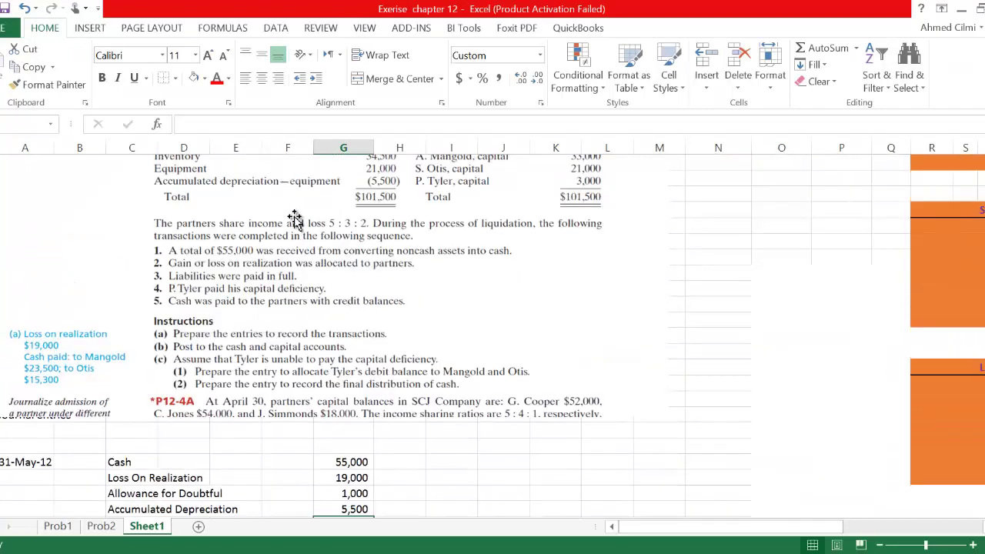
scroll(299, 223, "up", 2)
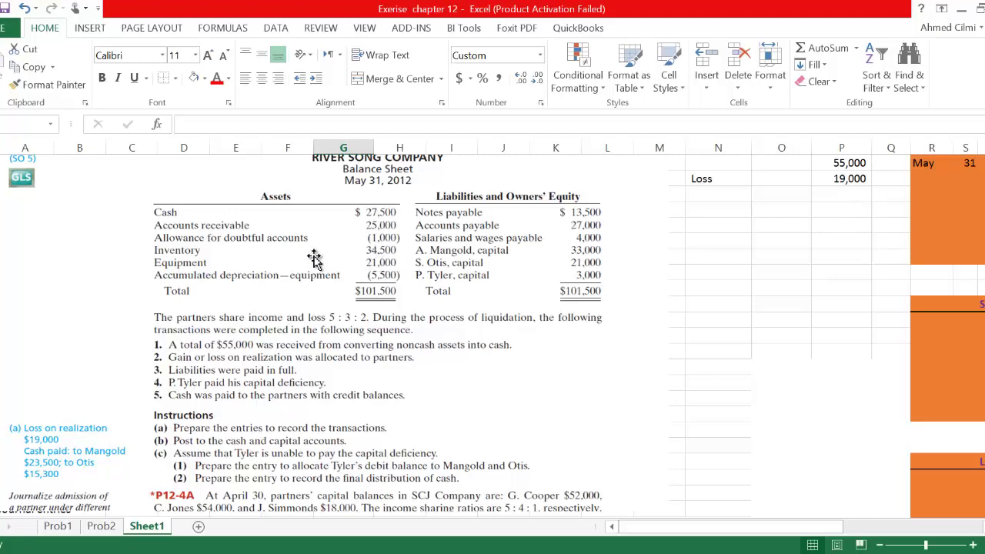
scroll(315, 259, "down", 2)
scroll(318, 258, "down", 3)
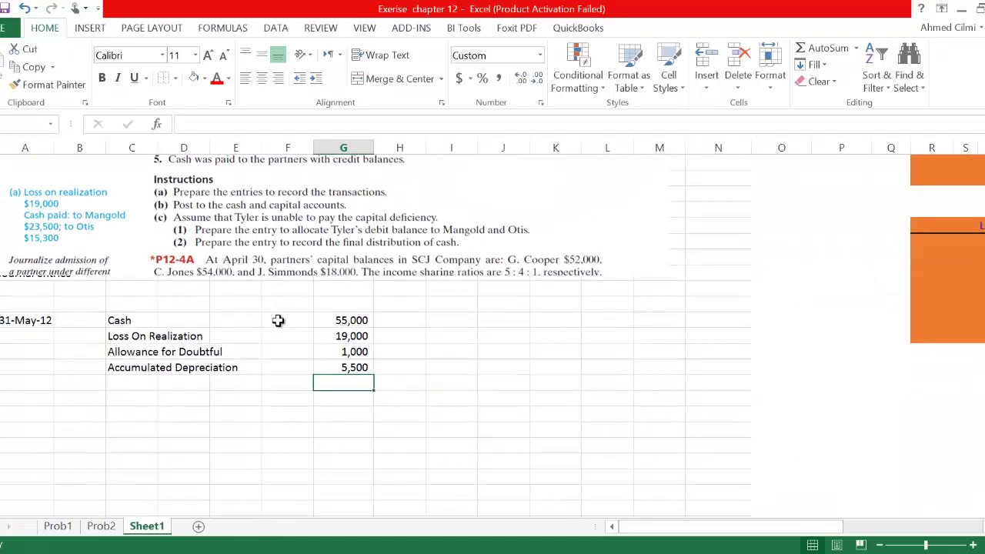
left_click(189, 383)
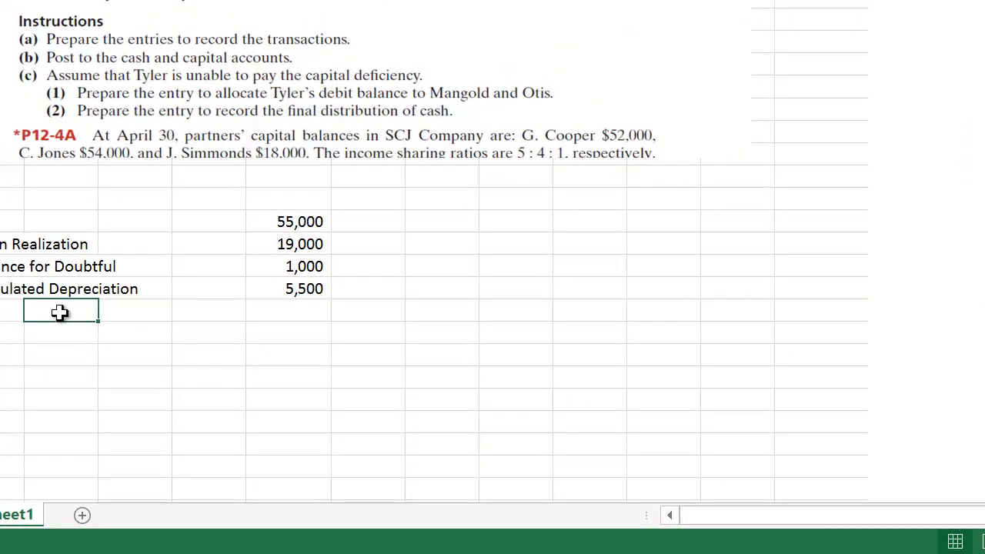
double_click(60, 312)
type("Accounts Receivable")
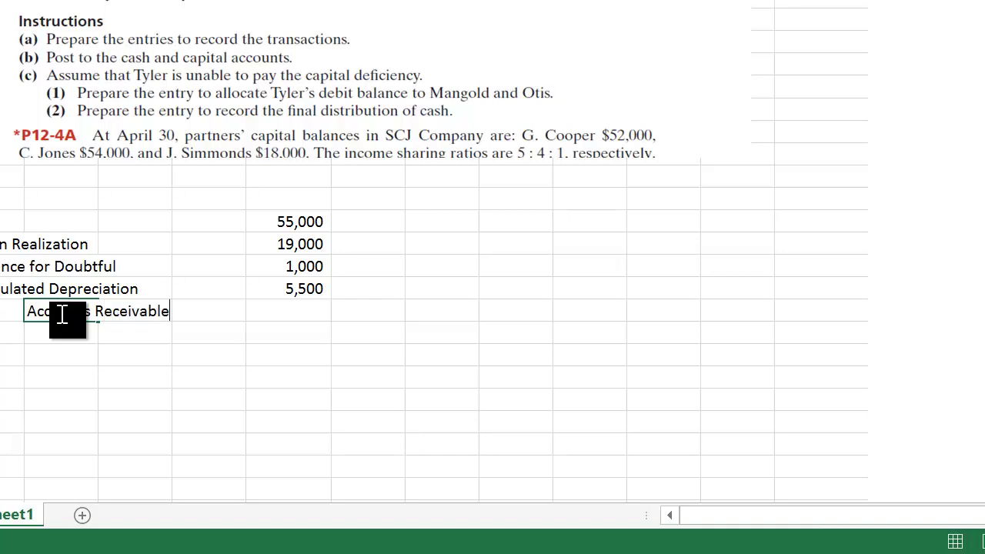
key("Return")
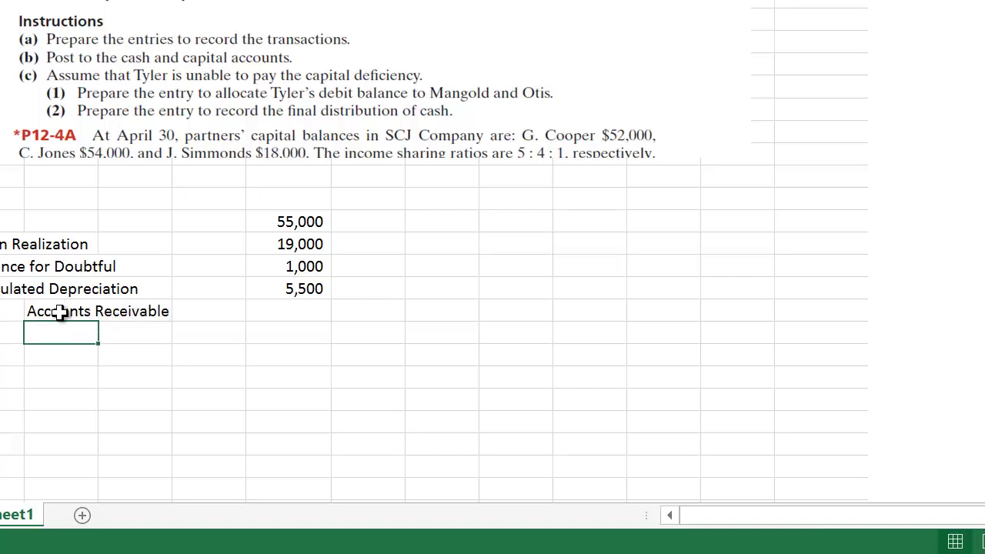
type("Inventory")
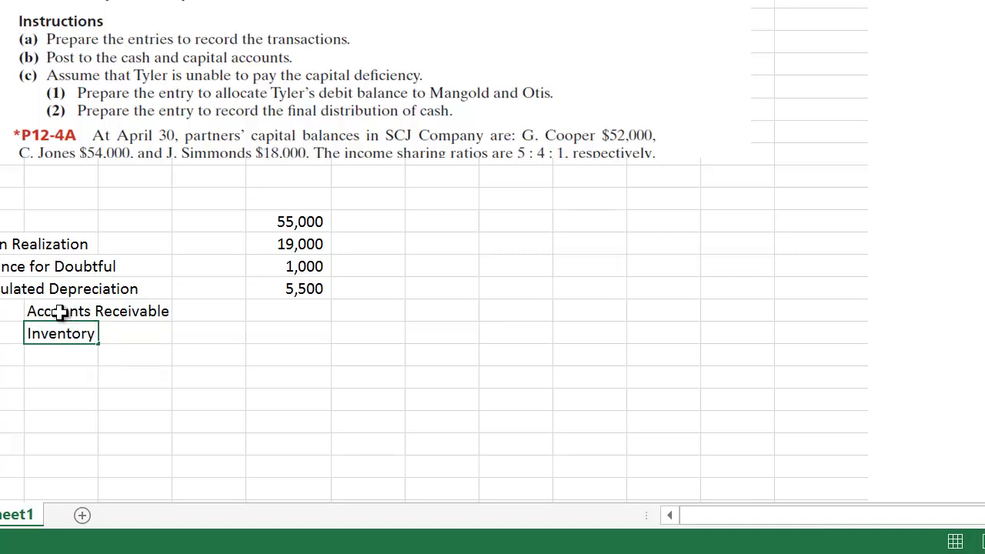
key("Return")
type("Equipment")
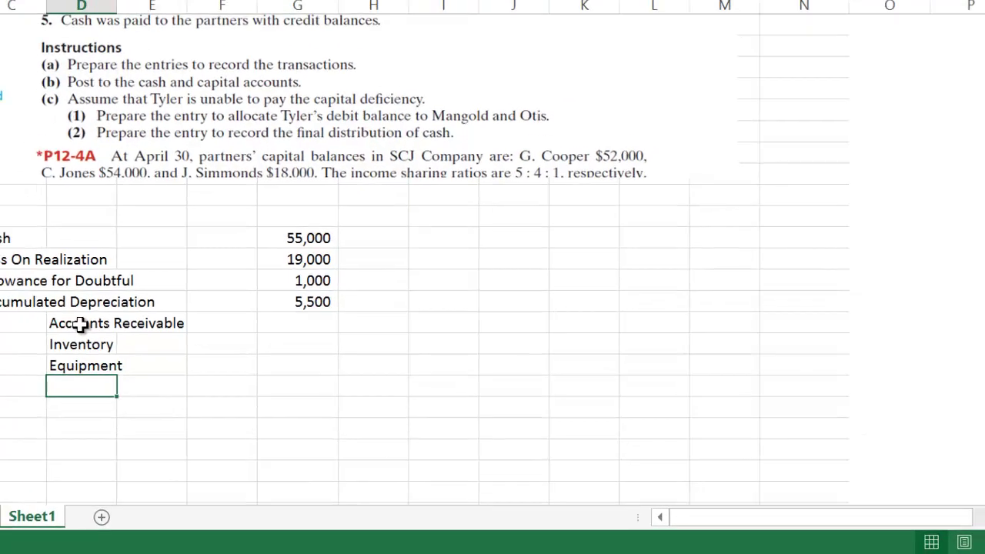
Enter 25000 in H33 as the credit amount for Accounts Receivable, taken from the balance sheet.
scroll(176, 260, "up", 2)
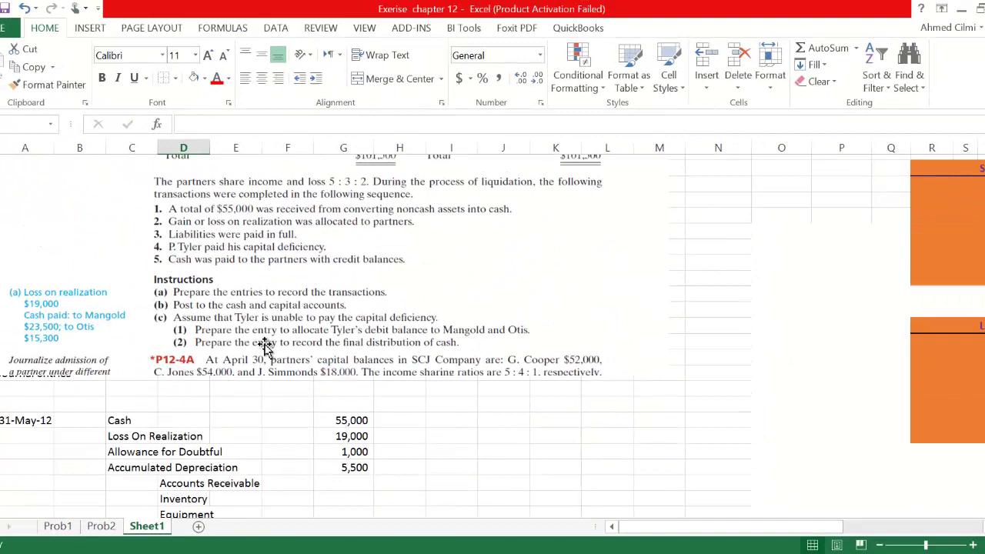
scroll(264, 347, "up", 2)
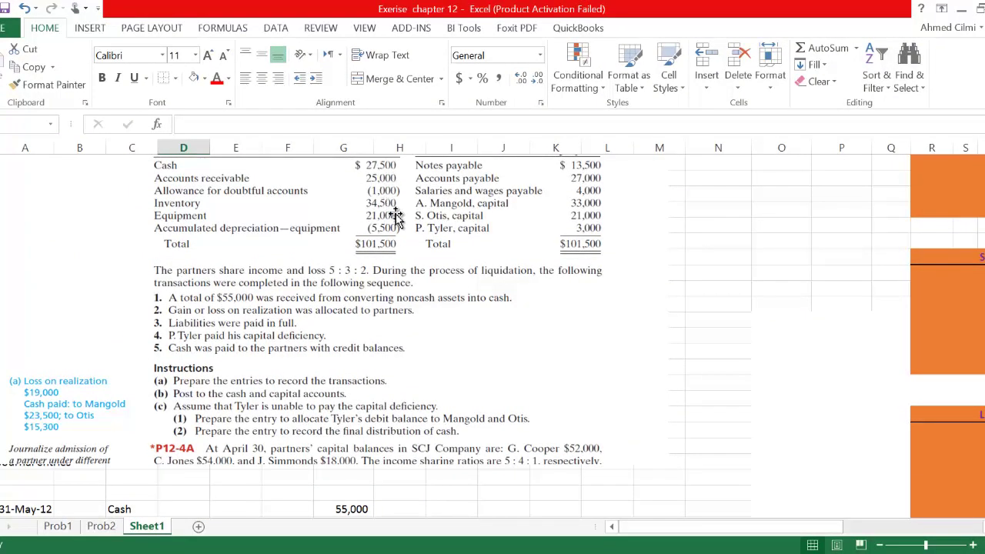
scroll(399, 223, "down", 3)
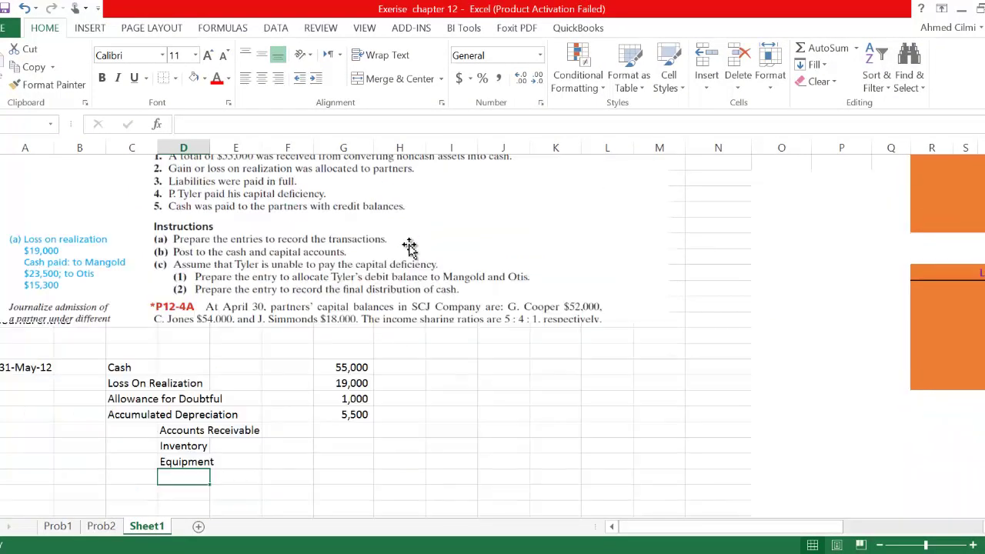
left_click(399, 430)
type("25")
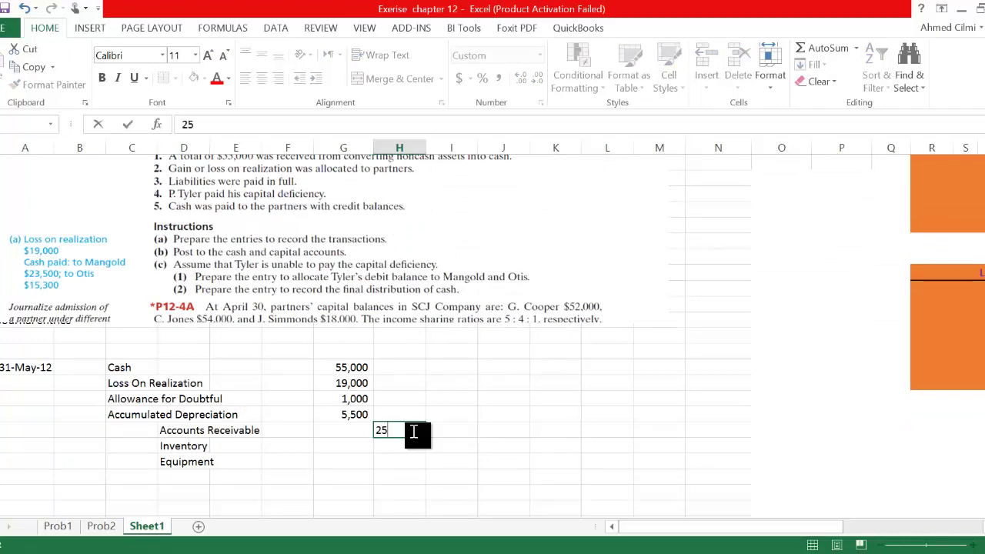
type("000")
key("Return")
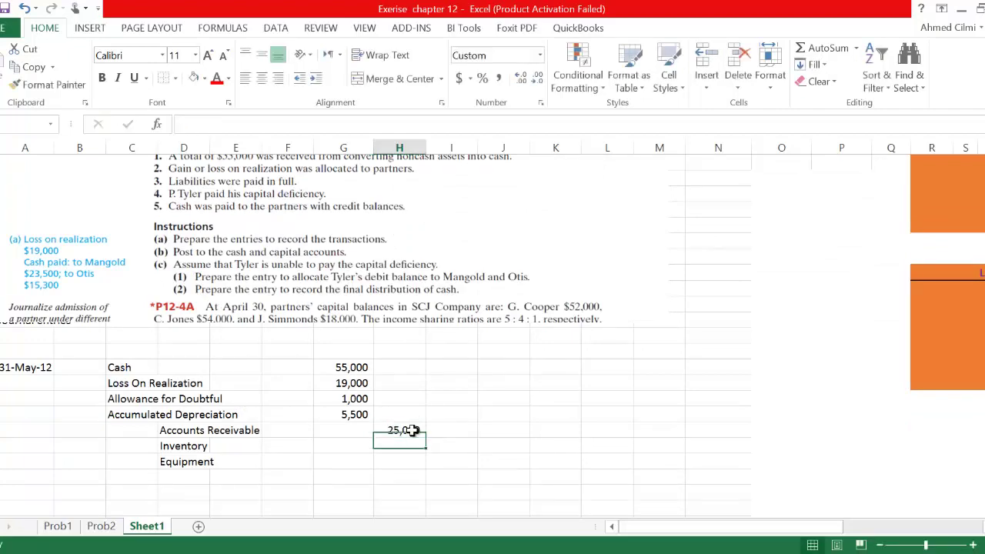
Enter 34500 in H34 as the credit amount for Inventory, taken from the balance sheet.
scroll(413, 400, "up", 4)
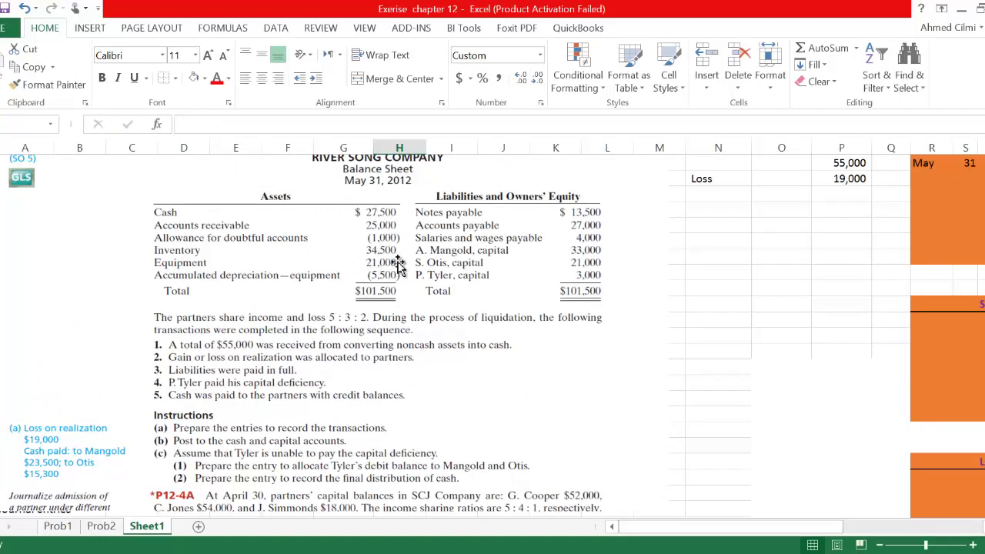
scroll(415, 286, "down", 5)
scroll(421, 291, "up", 1)
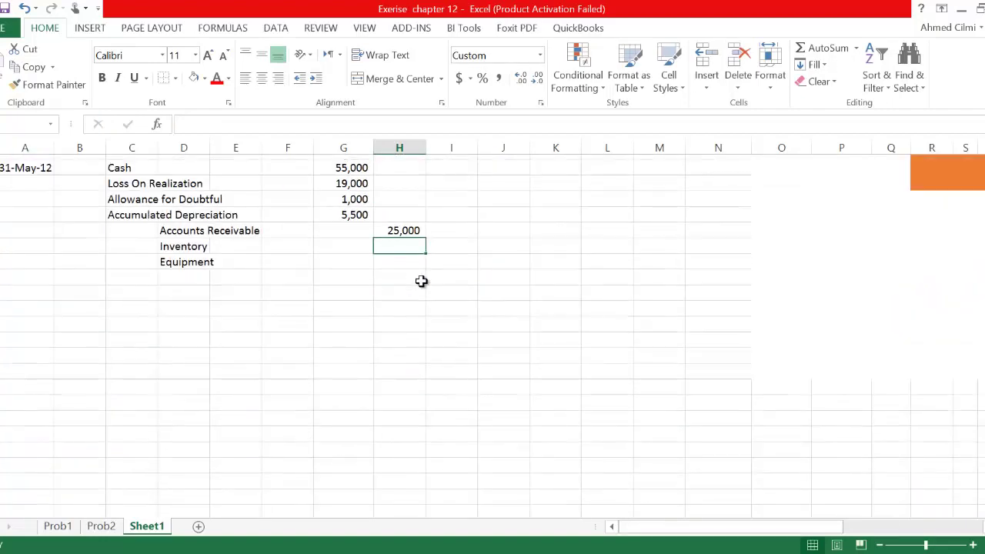
type("34500")
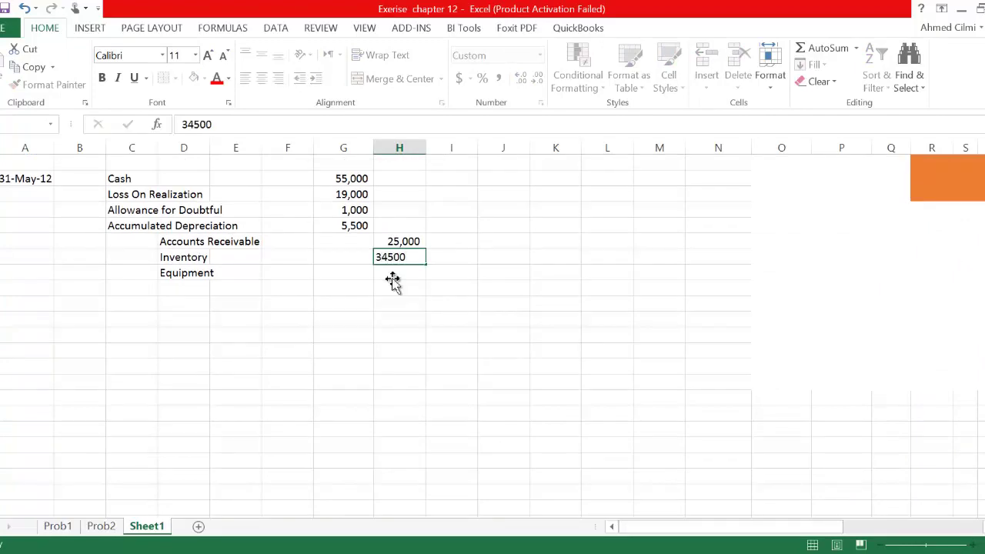
key("Return")
Enter 21000 in H35 as the credit amount for Equipment, taken from the balance sheet.
scroll(358, 244, "up", 1)
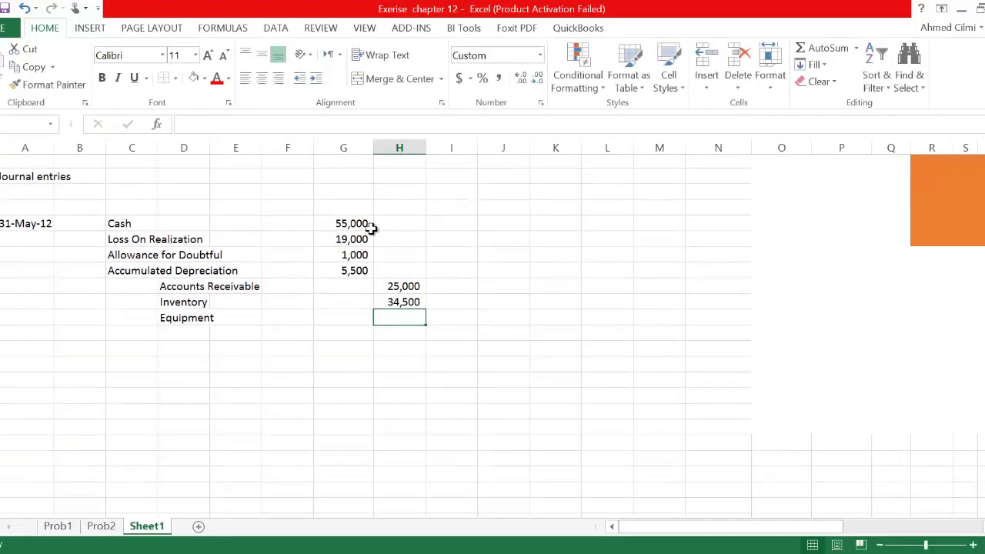
scroll(370, 225, "up", 7)
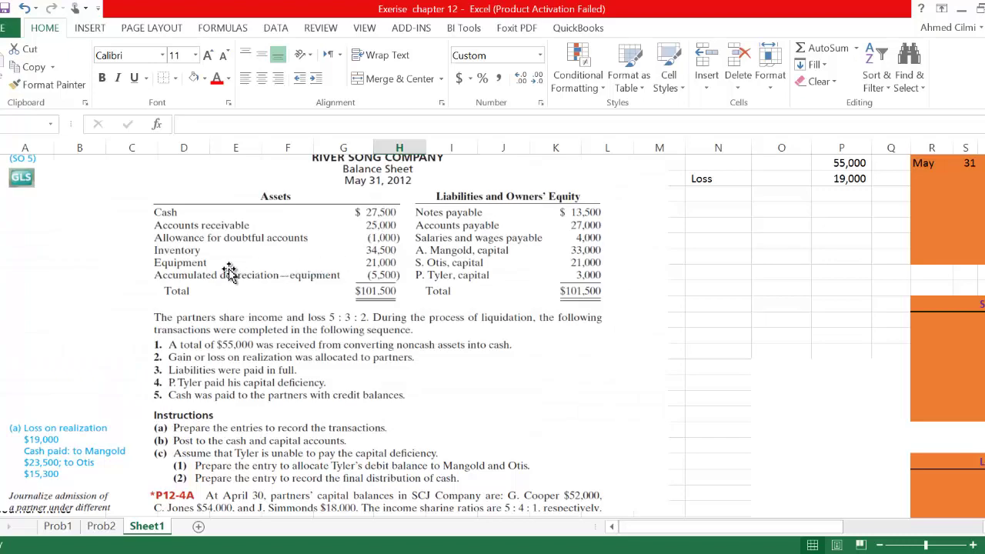
scroll(358, 262, "down", 4)
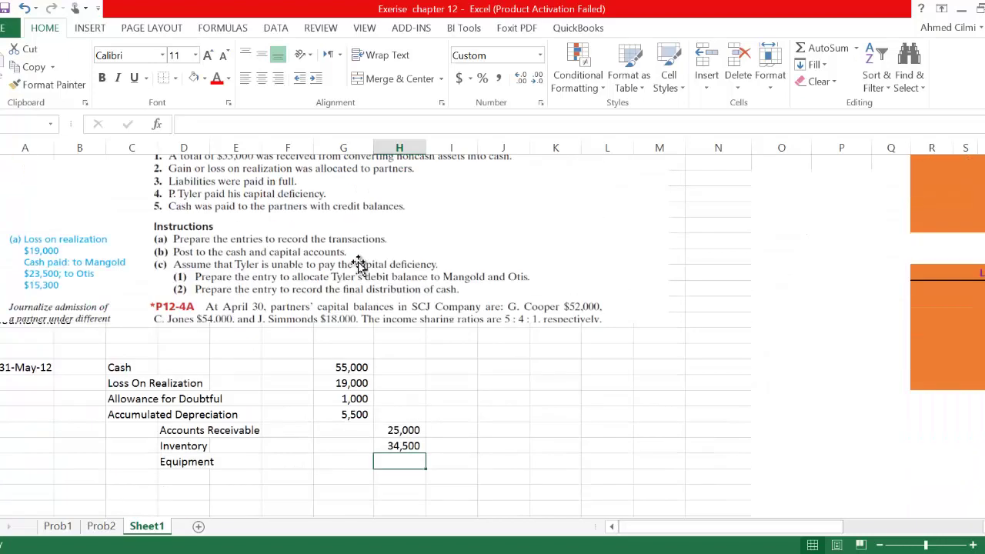
type("21000")
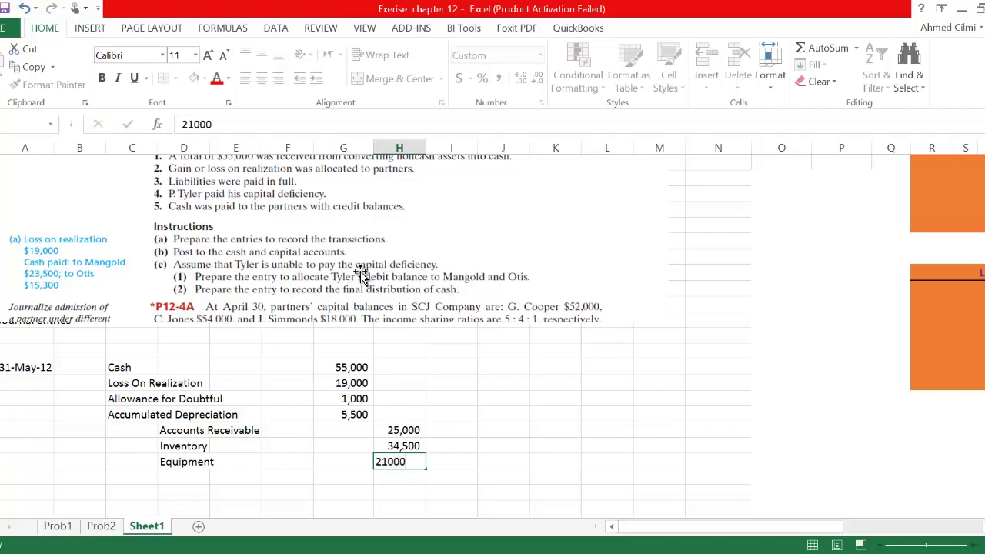
key("Return")
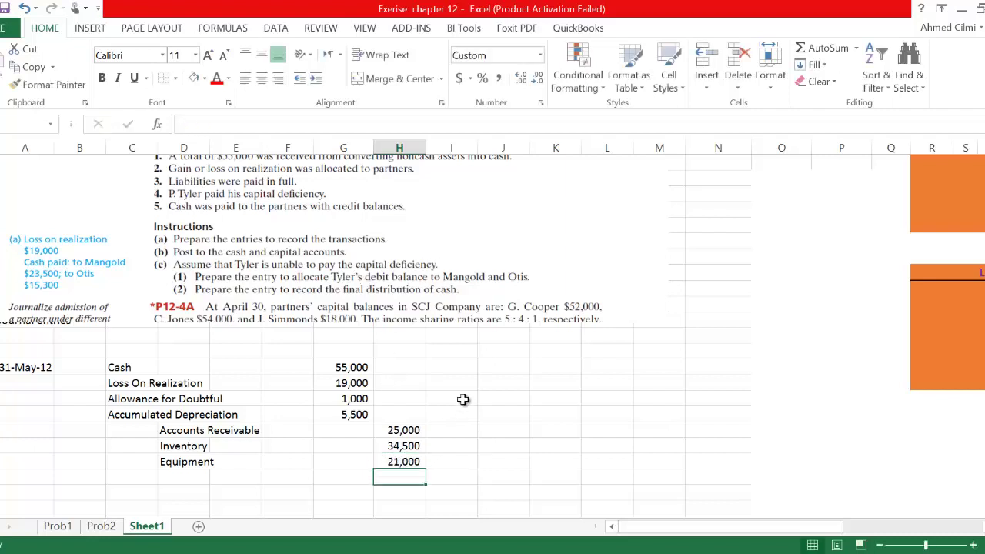
Shade the whole 31-May-12 realization entry, A29:K35, with a light green fill.
left_click_drag(27, 370, 572, 461)
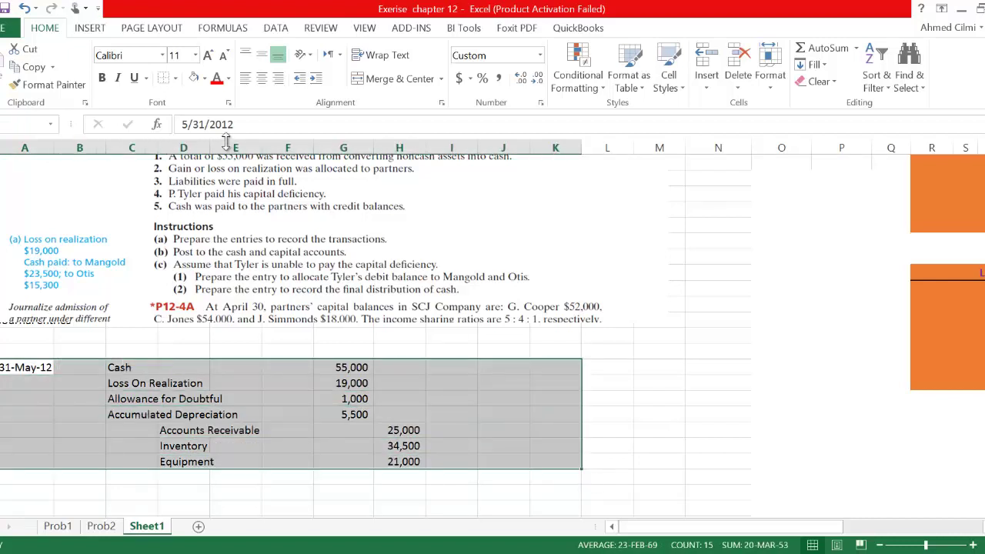
left_click(204, 78)
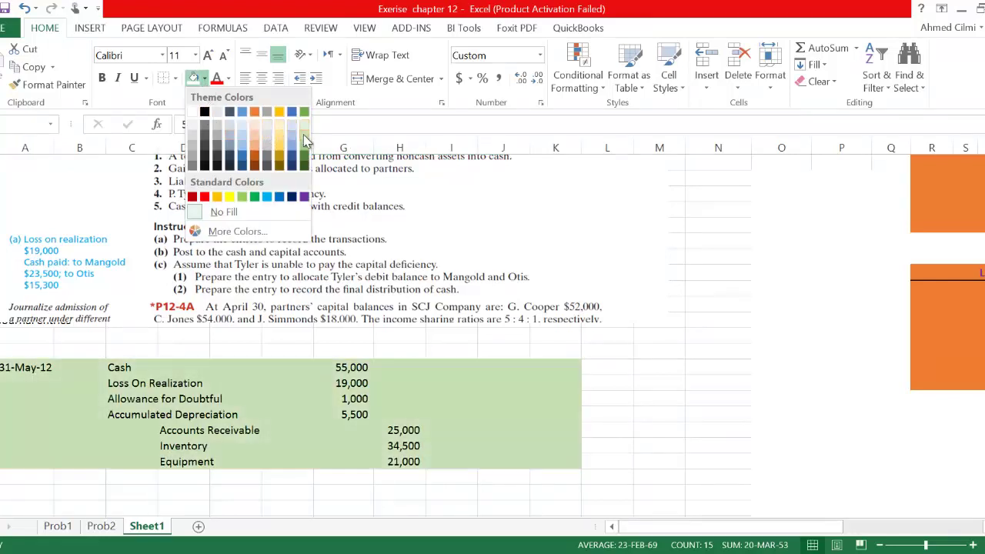
left_click(305, 139)
left_click(466, 215)
Compare the sum of the debits in G29:G32 with the sum of the credits in H33:H35, and check the loss amount.
scroll(466, 214, "down", 1)
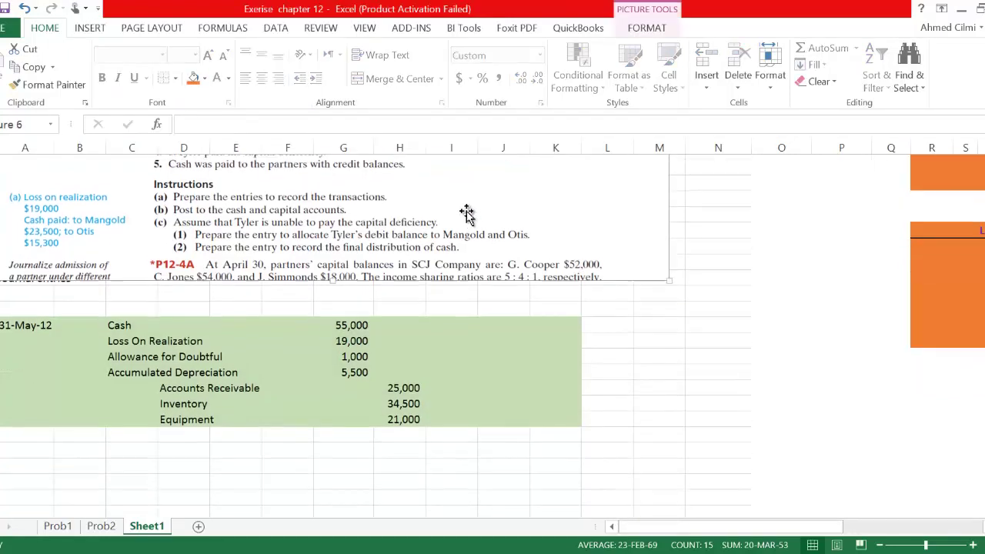
left_click_drag(356, 318, 356, 368)
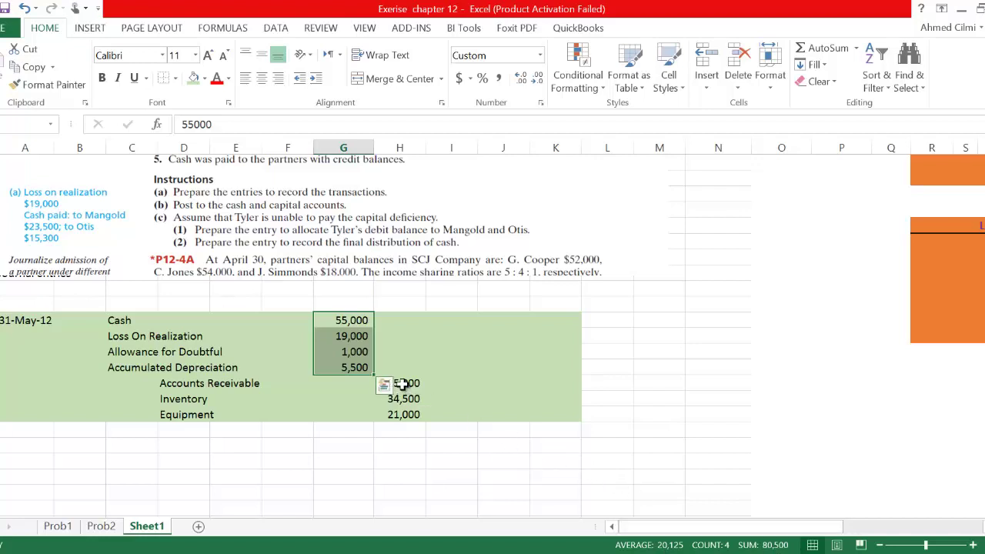
left_click_drag(404, 383, 407, 413)
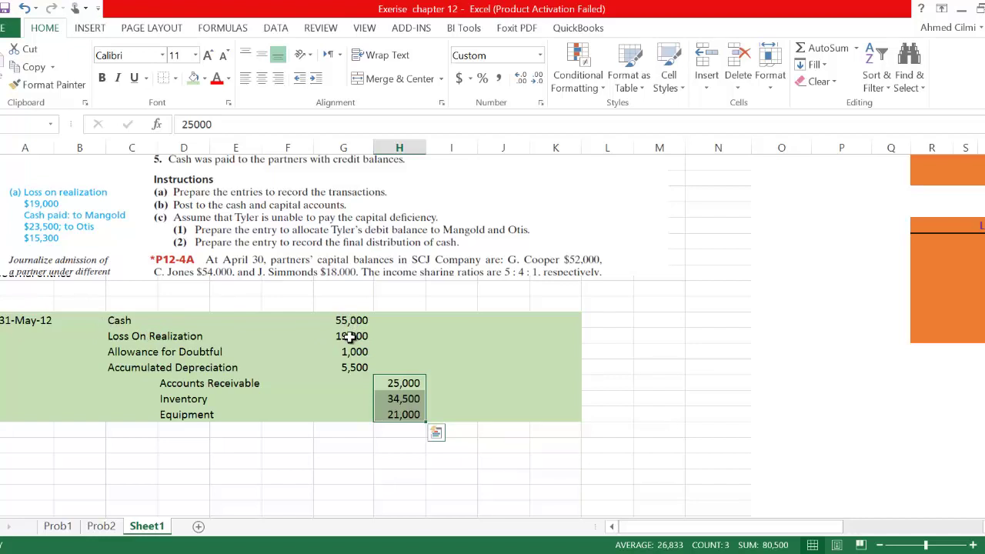
left_click(350, 337)
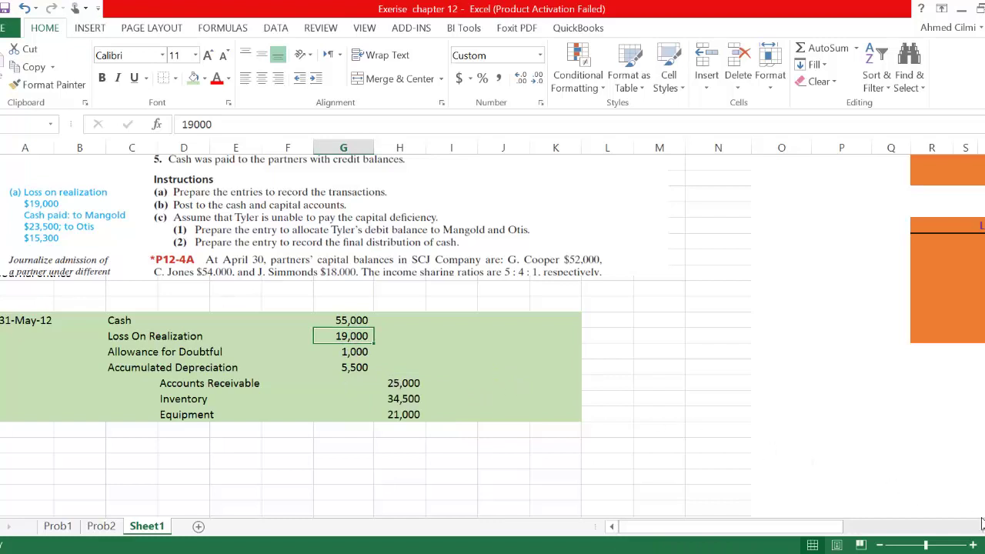
Post the realization proceeds to the debit side of the Cash T-account, entering day 31 and 55000 below the opening balance.
scroll(493, 336, "right", 5)
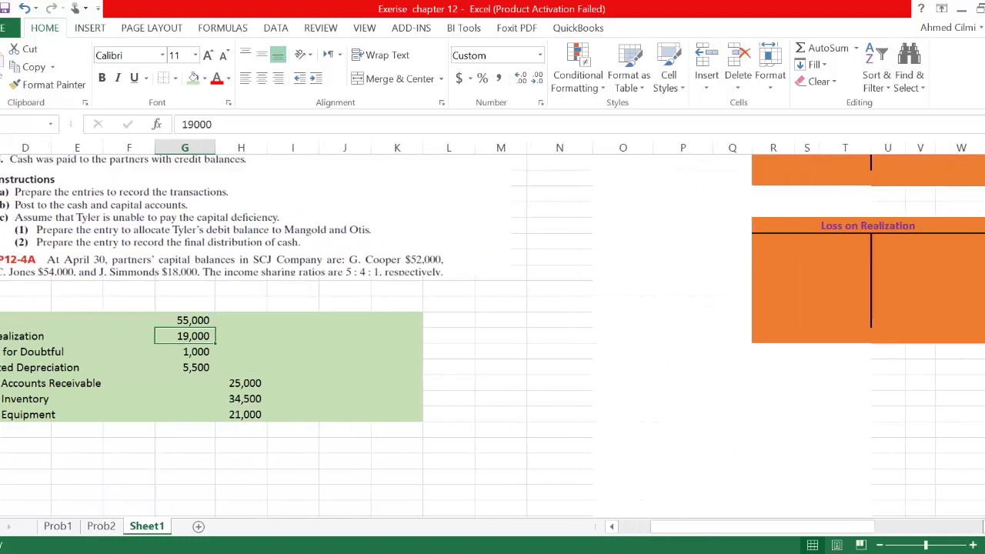
scroll(714, 334, "right", 1)
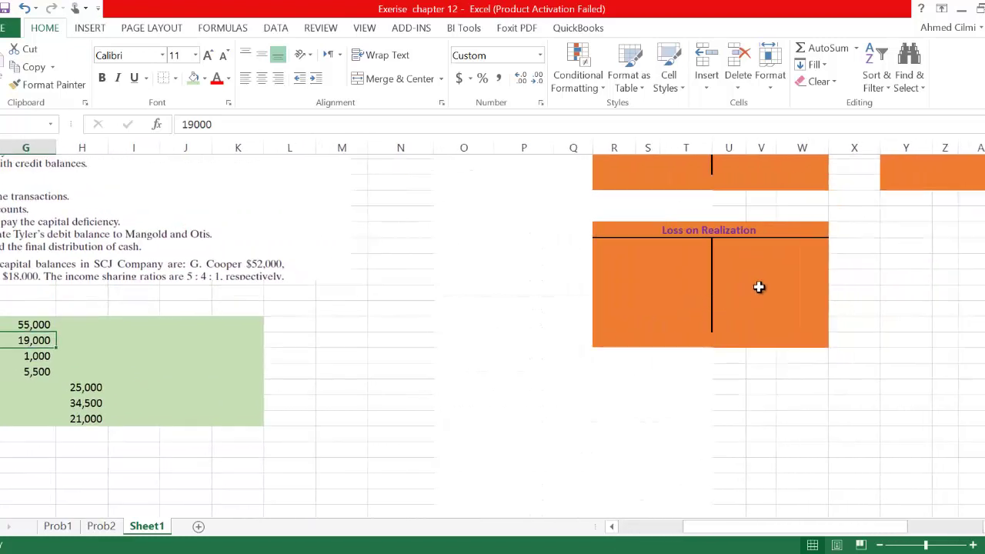
scroll(736, 265, "up", 2)
left_click(731, 337)
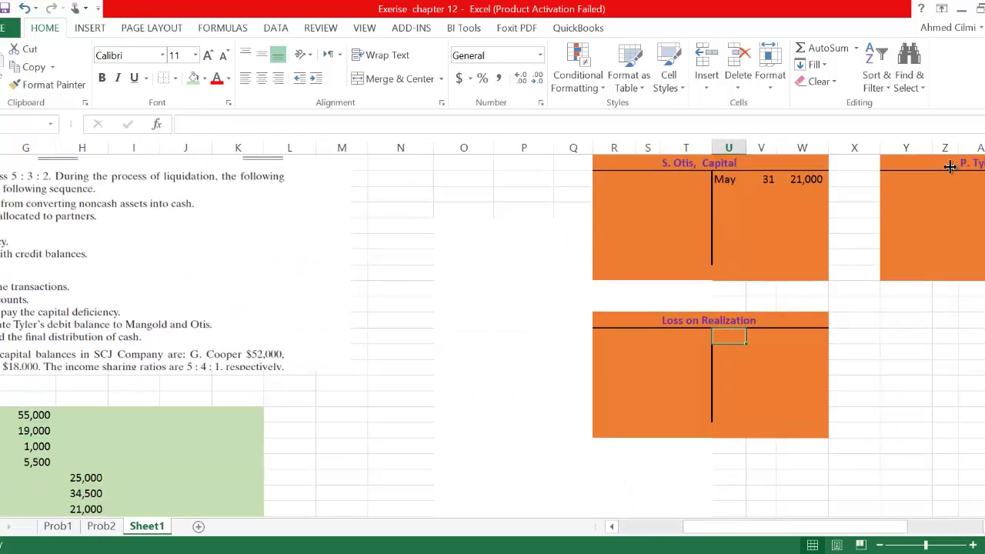
scroll(795, 182, "up", 4)
left_click(641, 223)
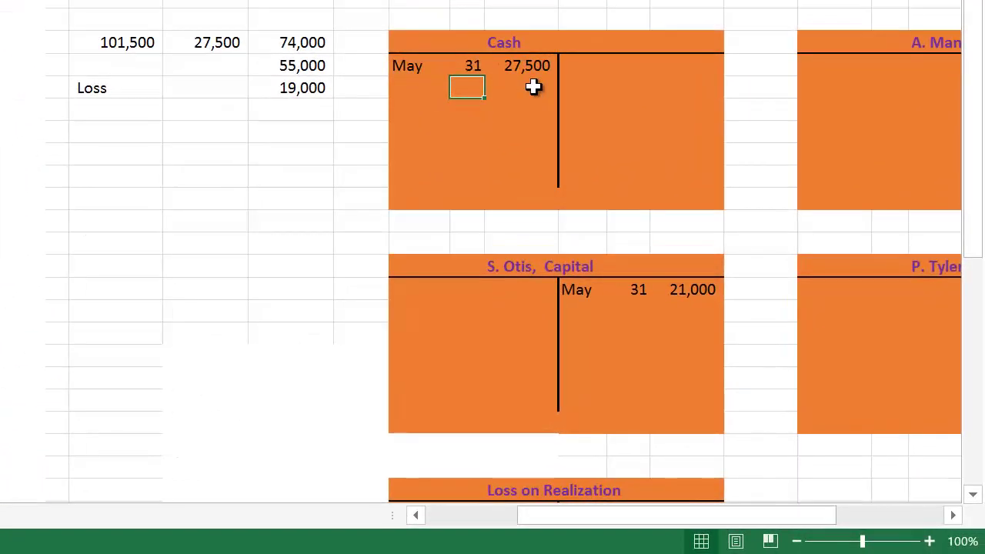
type("3")
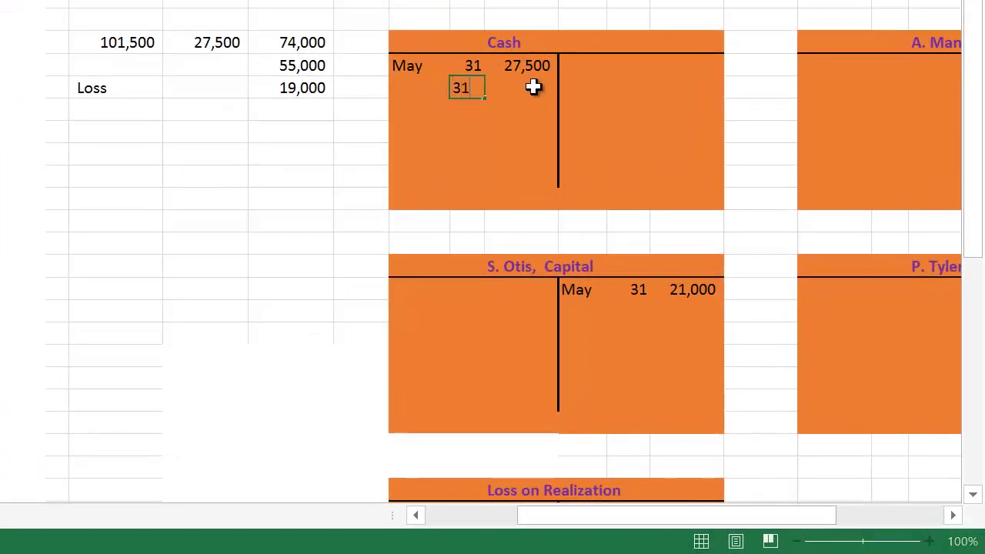
type("1")
left_click(533, 87)
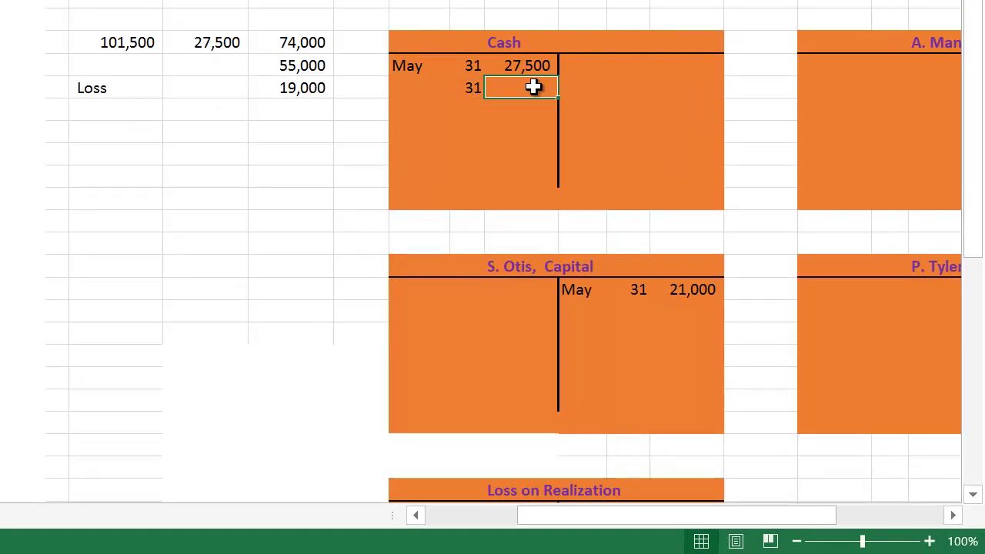
type("55000")
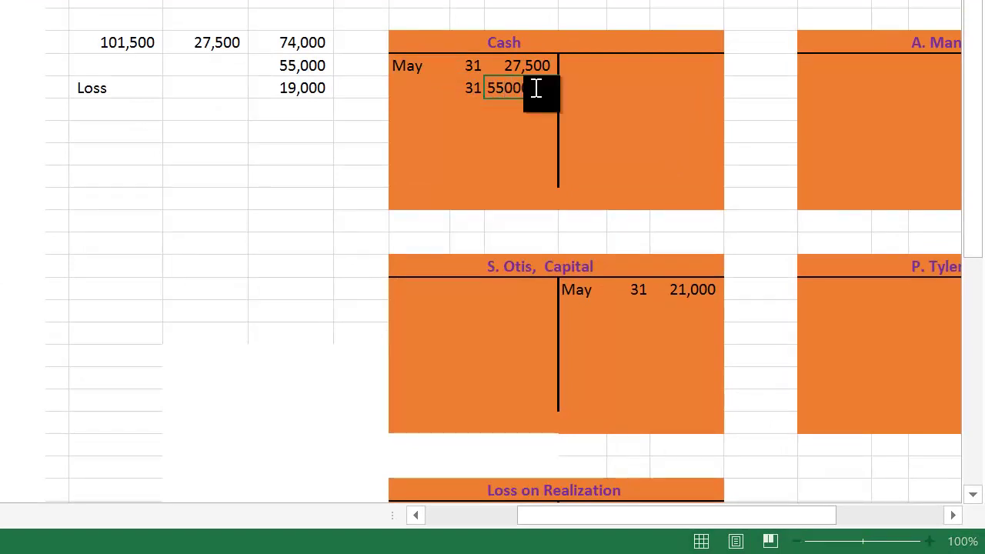
key("Return")
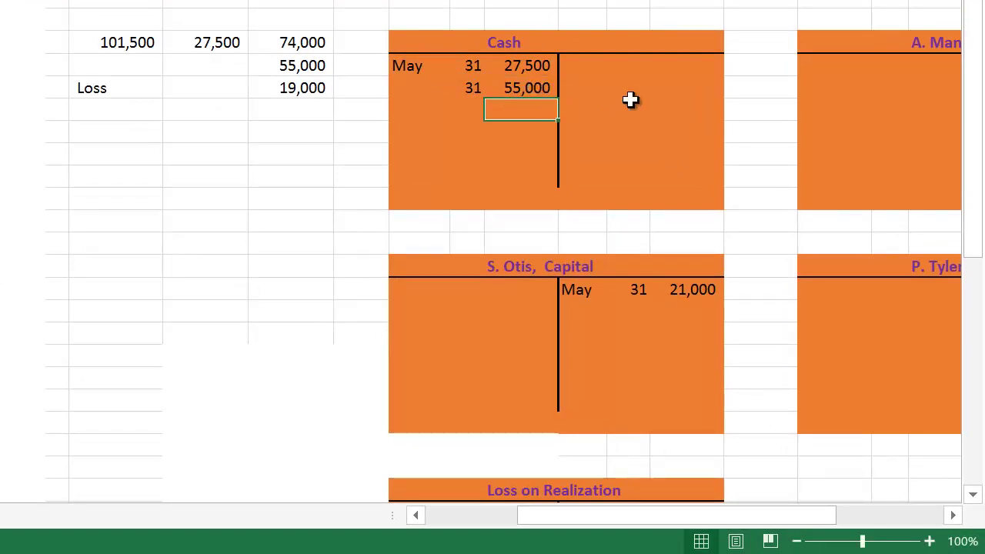
Post May 31 and 19000 on the first debit line of the Loss on Realization T-account.
scroll(618, 128, "down", 3)
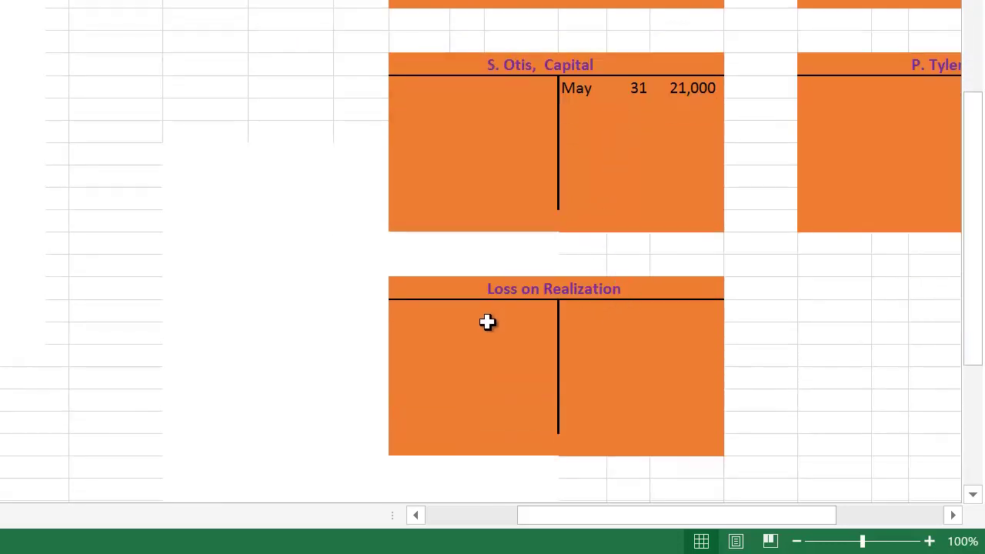
left_click(415, 313)
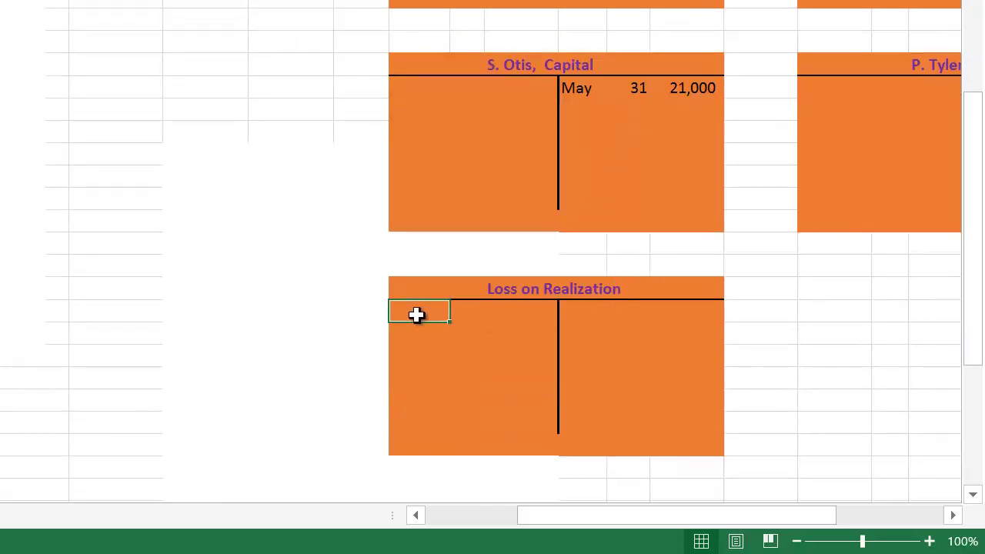
type("M")
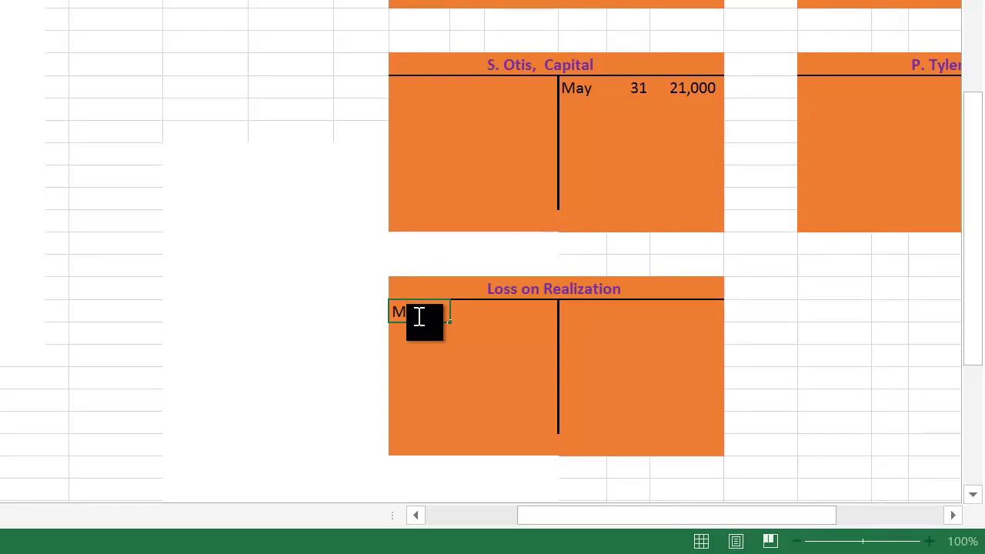
key("Tab")
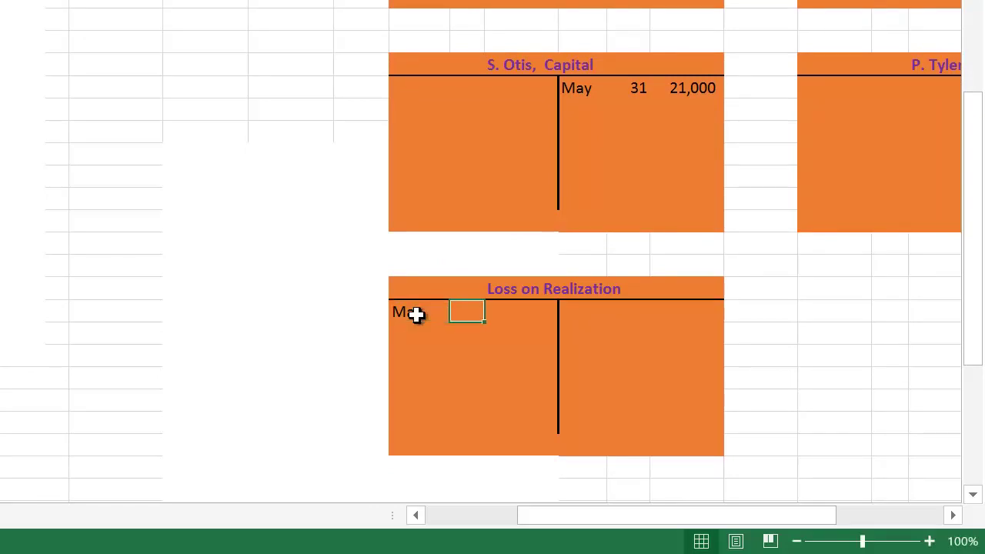
type("31")
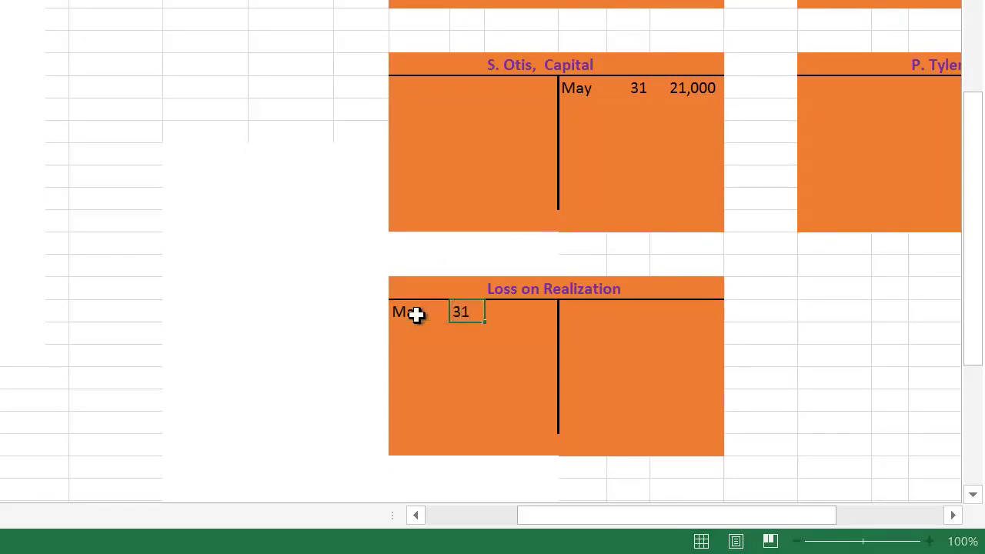
key("Tab")
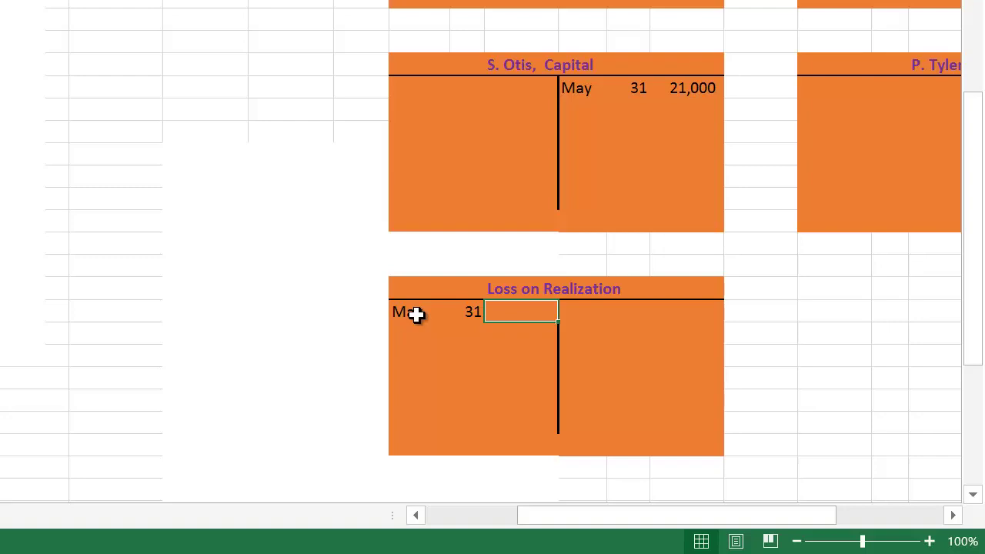
type("19000")
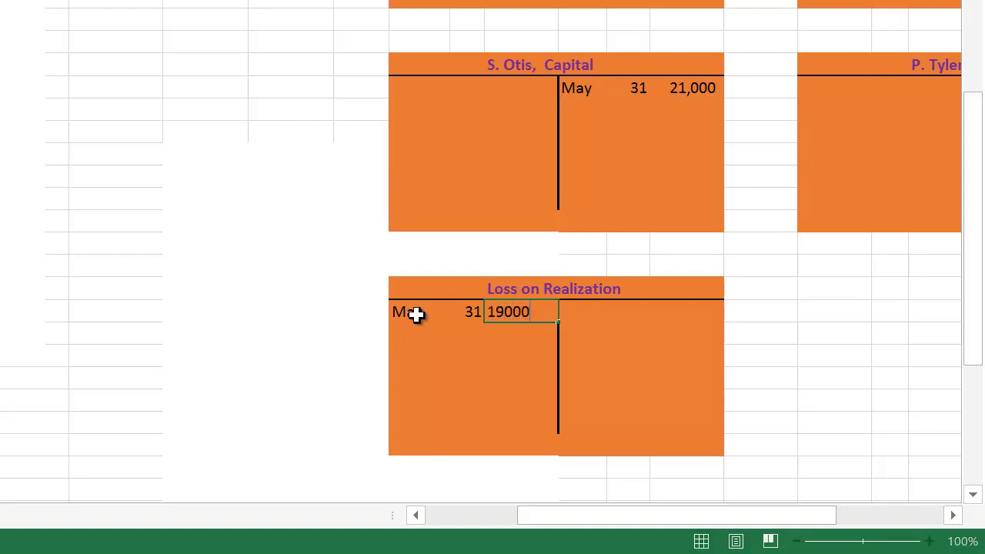
key("Return")
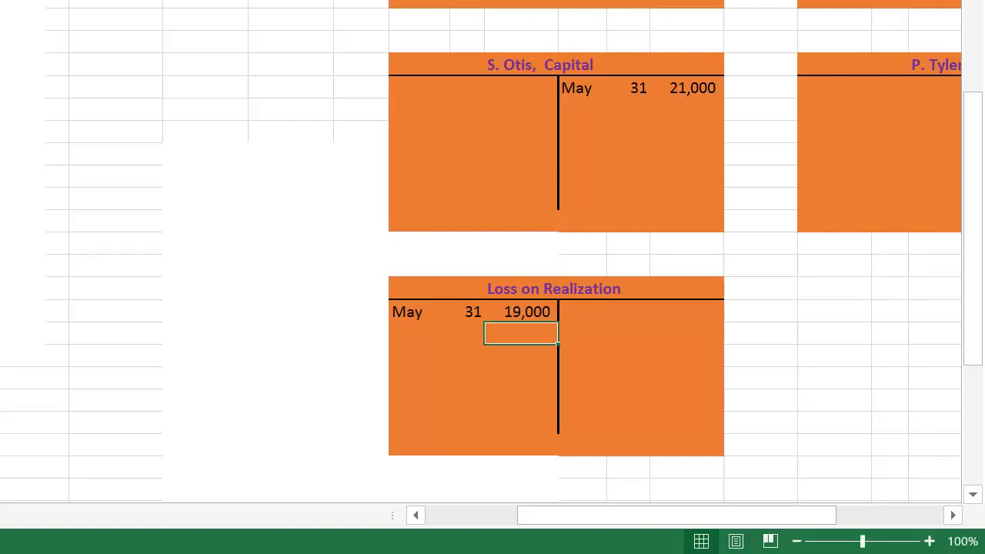
Enter the realization loss of 19000 in N8, beside the balance sheet, to start the allocation working.
scroll(462, 292, "down", 1)
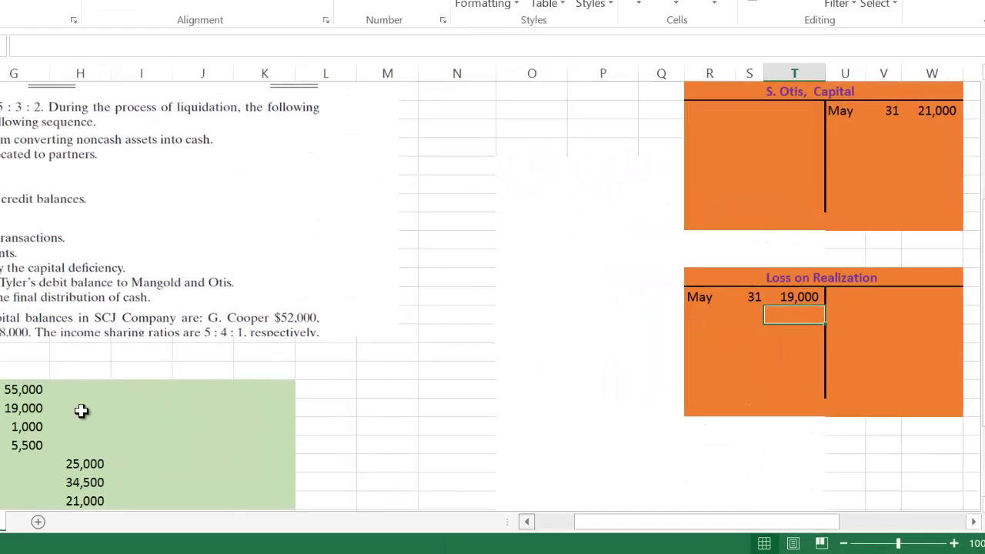
scroll(241, 429, "down", 3)
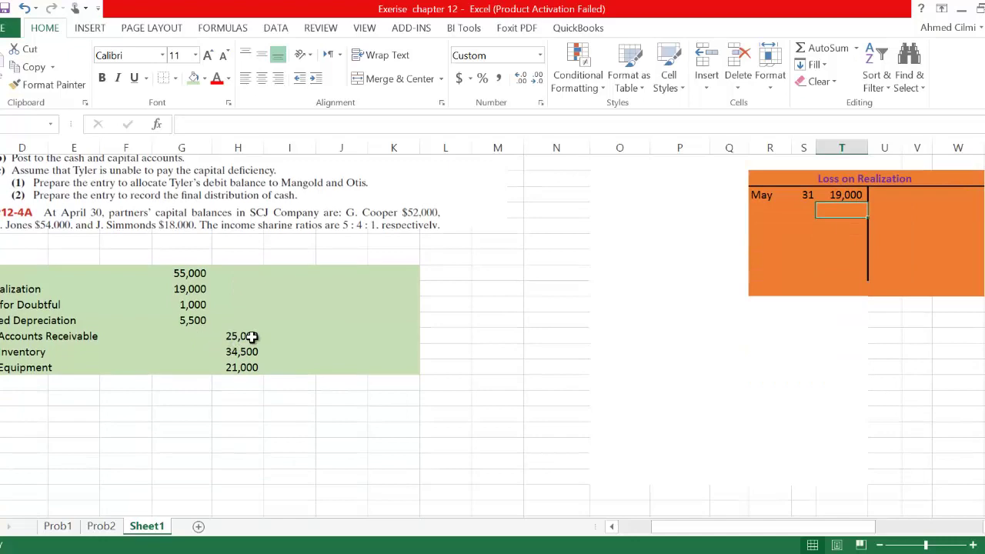
scroll(204, 334, "up", 2)
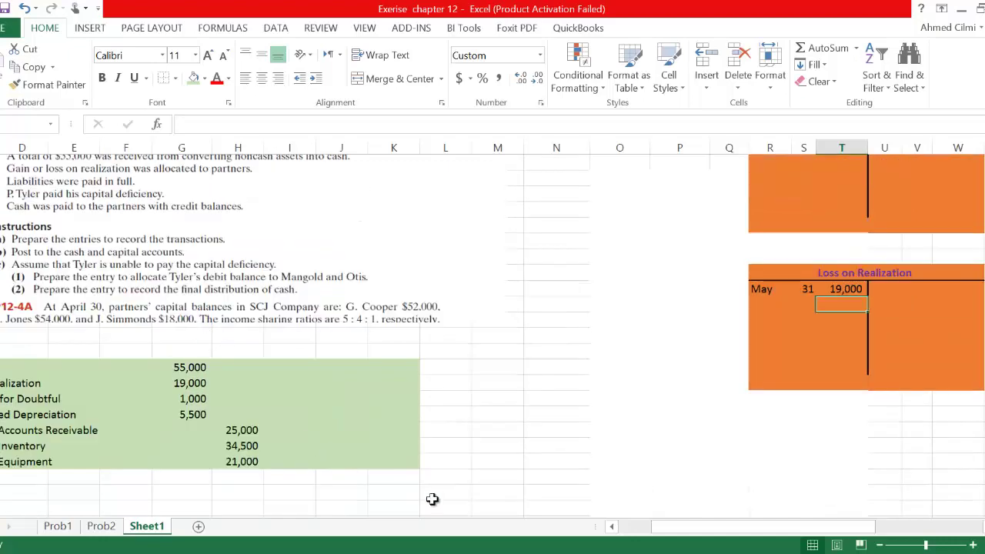
left_click(612, 528)
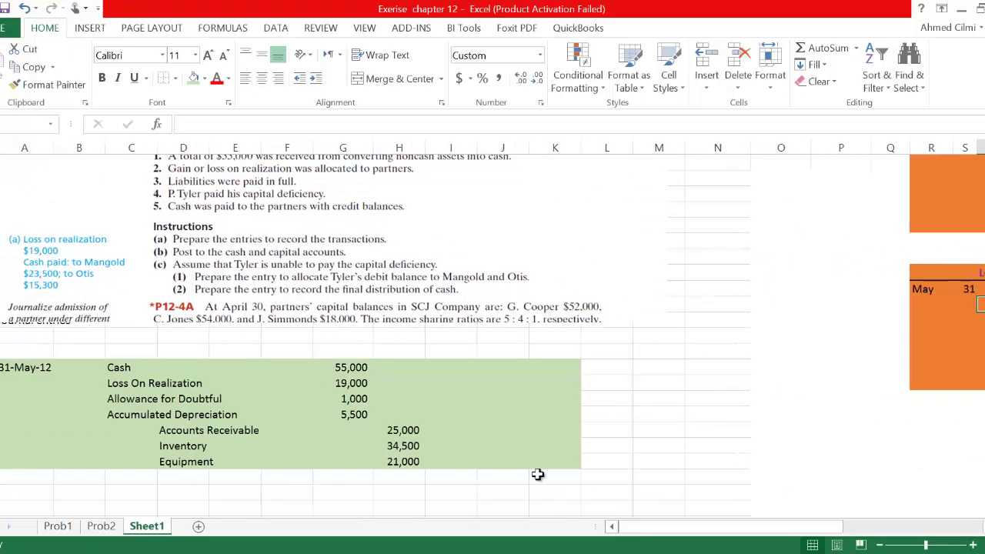
scroll(340, 328, "up", 2)
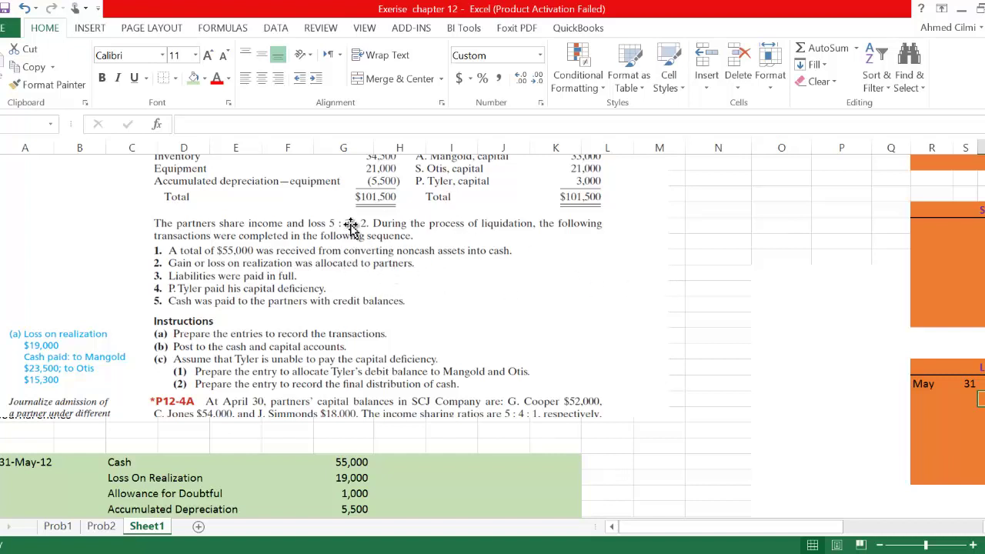
scroll(719, 275, "up", 2)
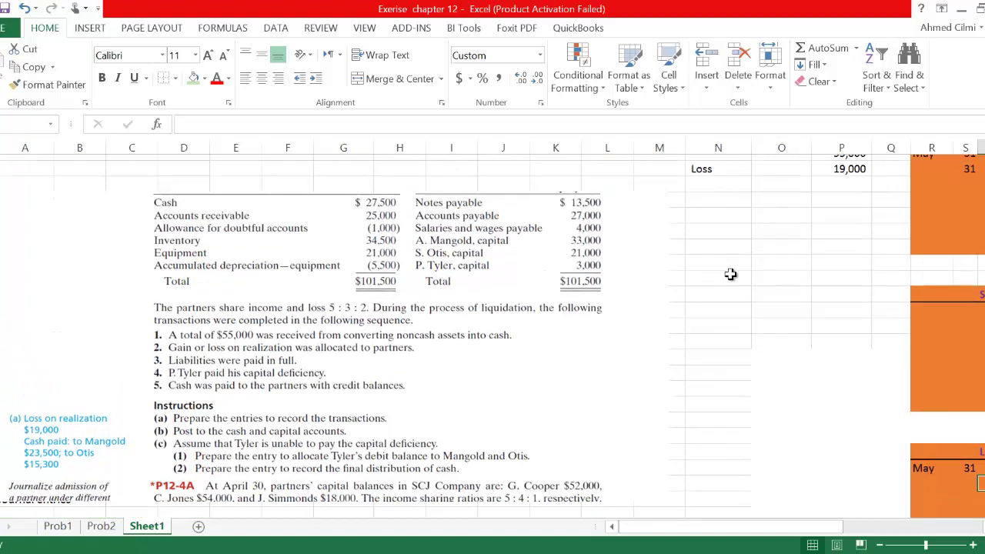
left_click(714, 227)
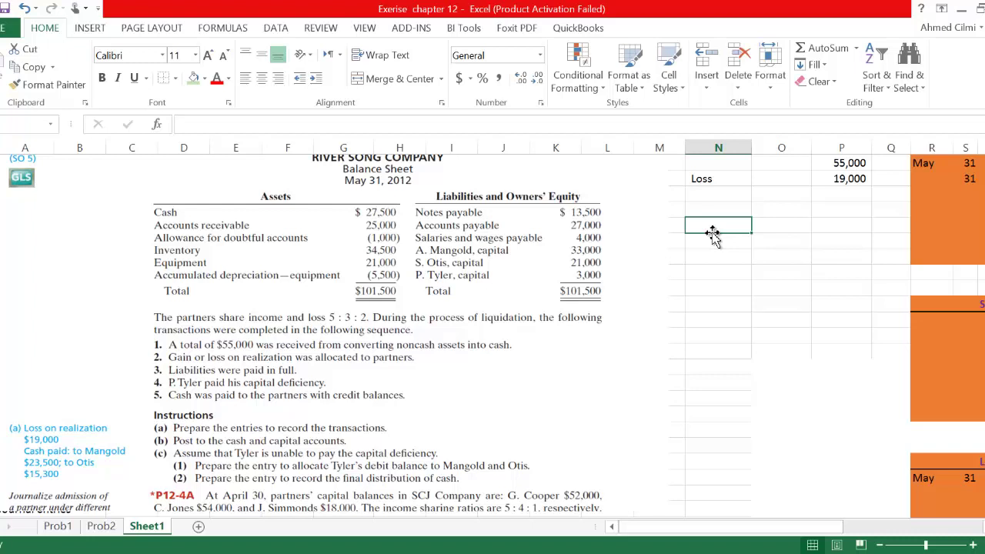
type("19000")
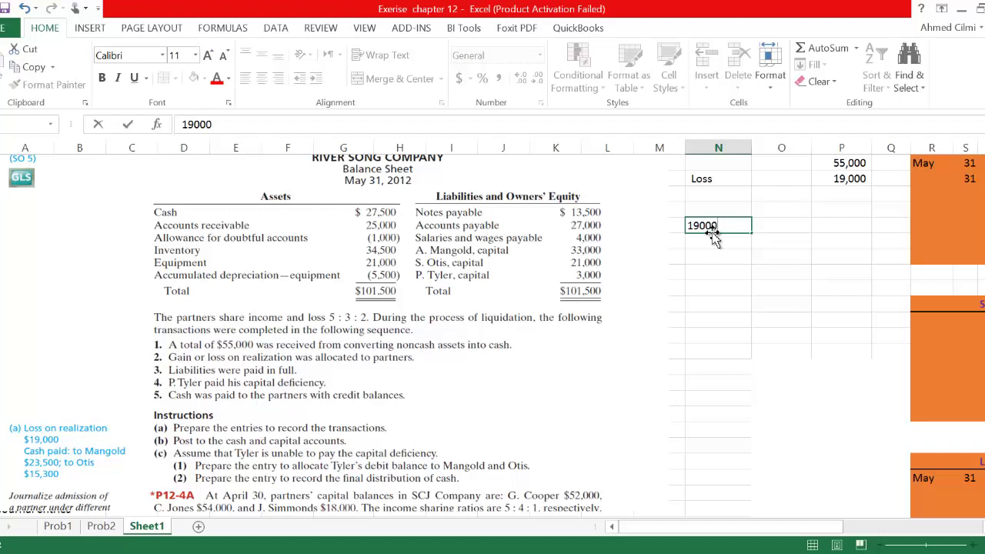
key("Return")
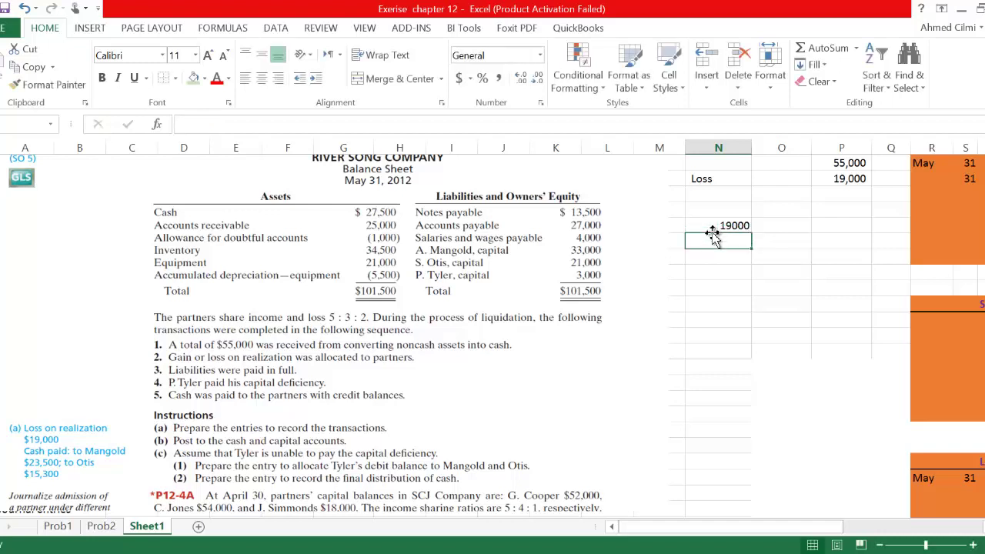
Enter 10 in O8 as the total of the partners' 5 : 3 : 2 sharing ratio.
left_click(792, 226)
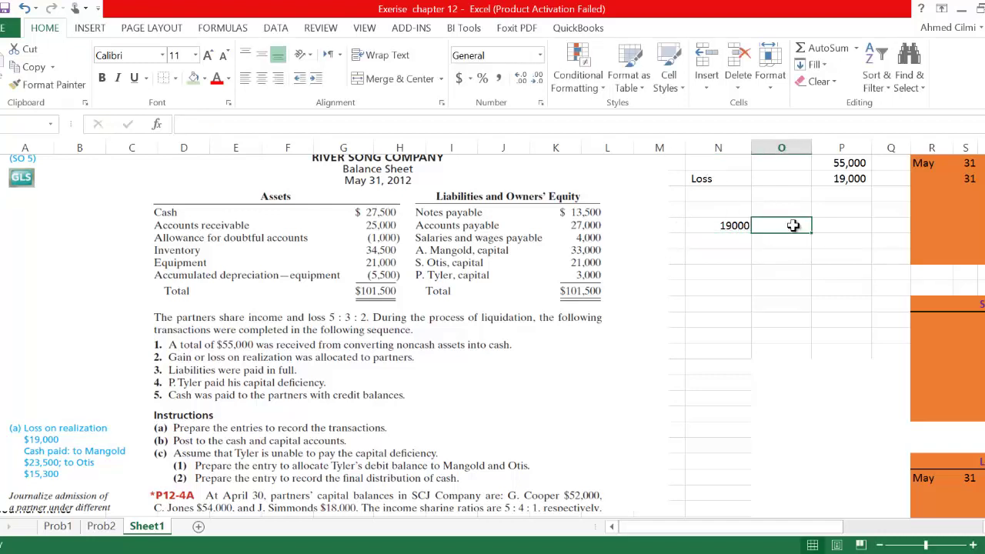
key("alt")
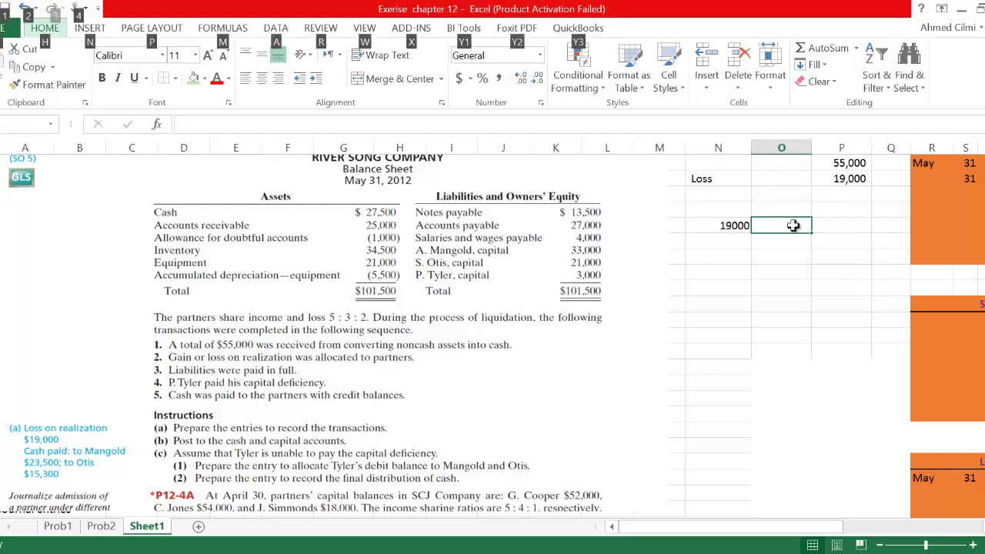
key("alt")
left_click(762, 339)
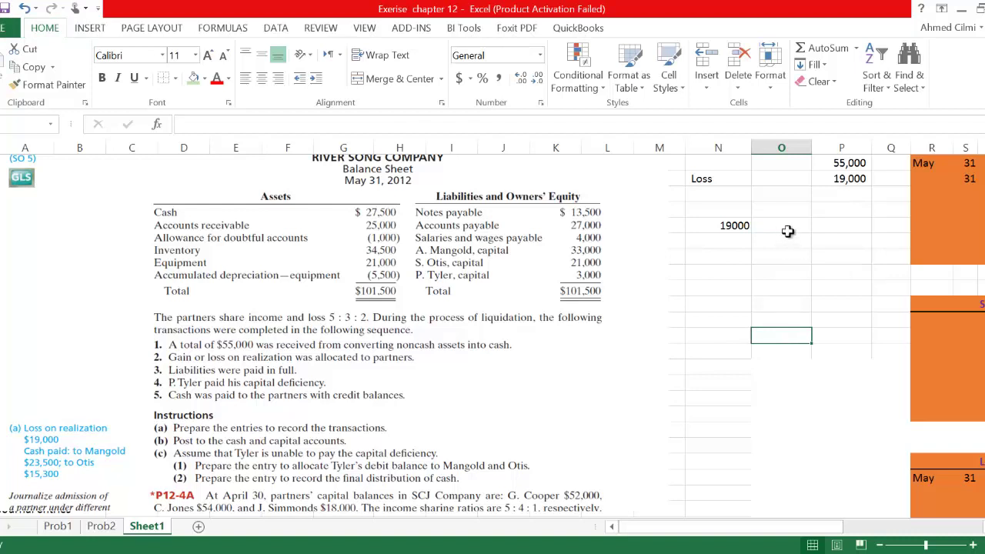
left_click(792, 229)
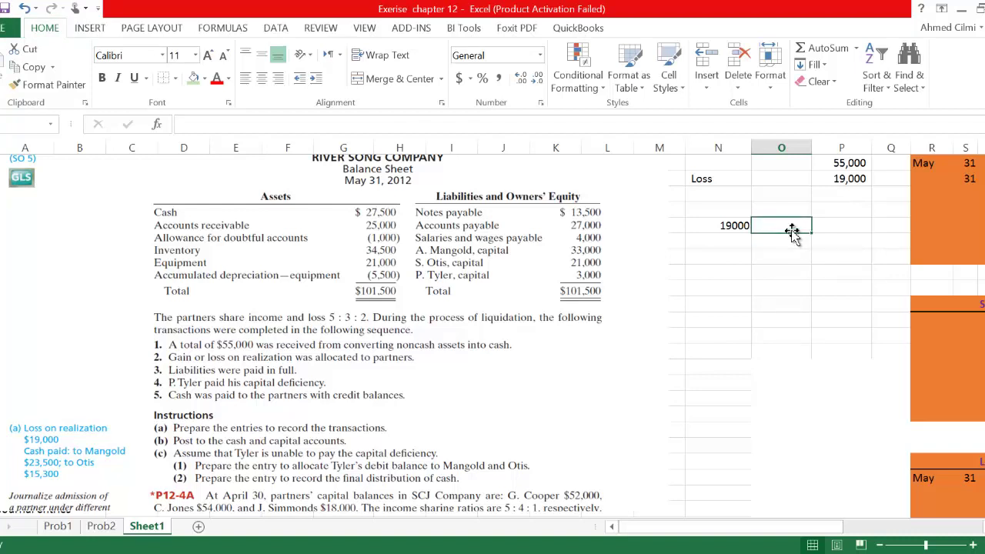
type("10")
key("Tab")
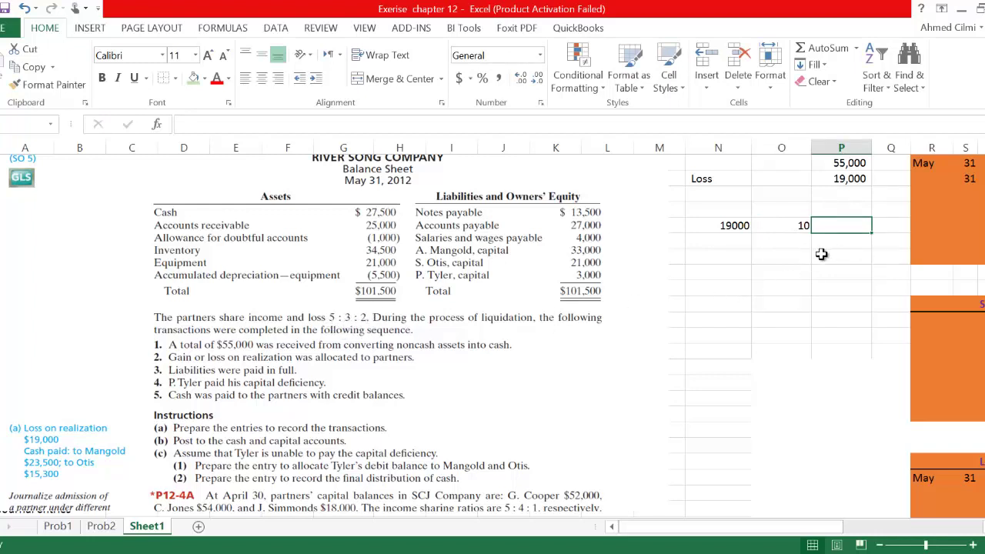
Calculate the loss per ratio share in P8 with the formula =N8/O8.
type("=")
key("Left")
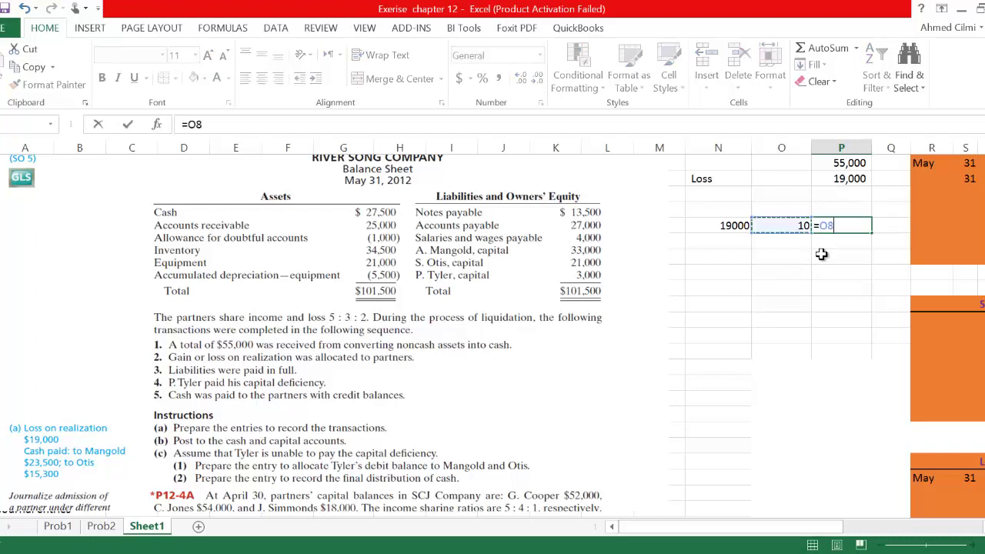
key("Left")
type("/")
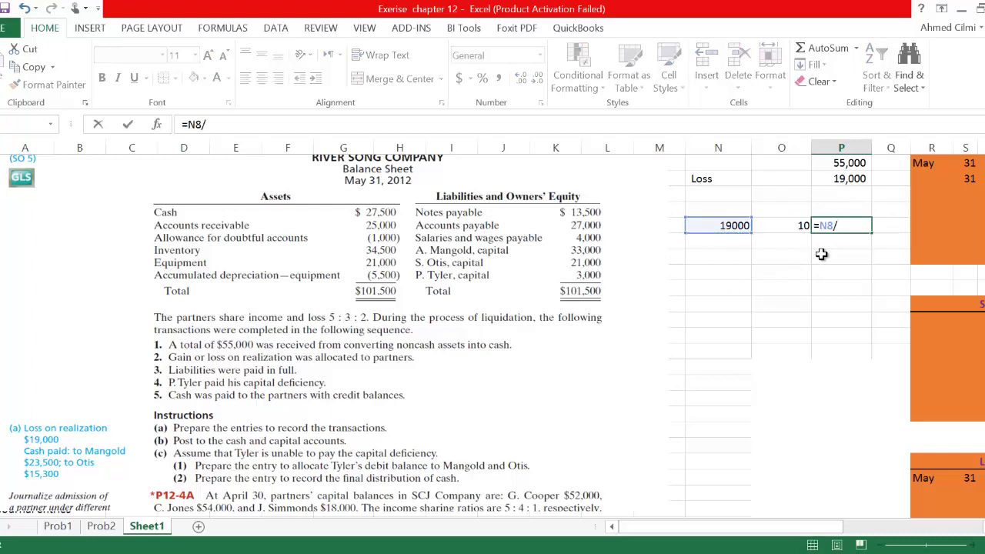
key("Left")
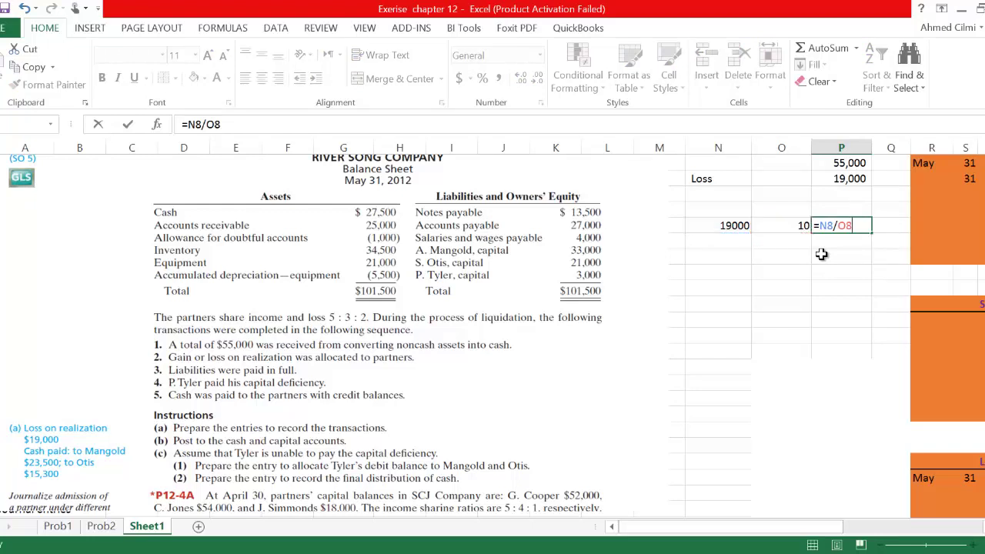
key("Return")
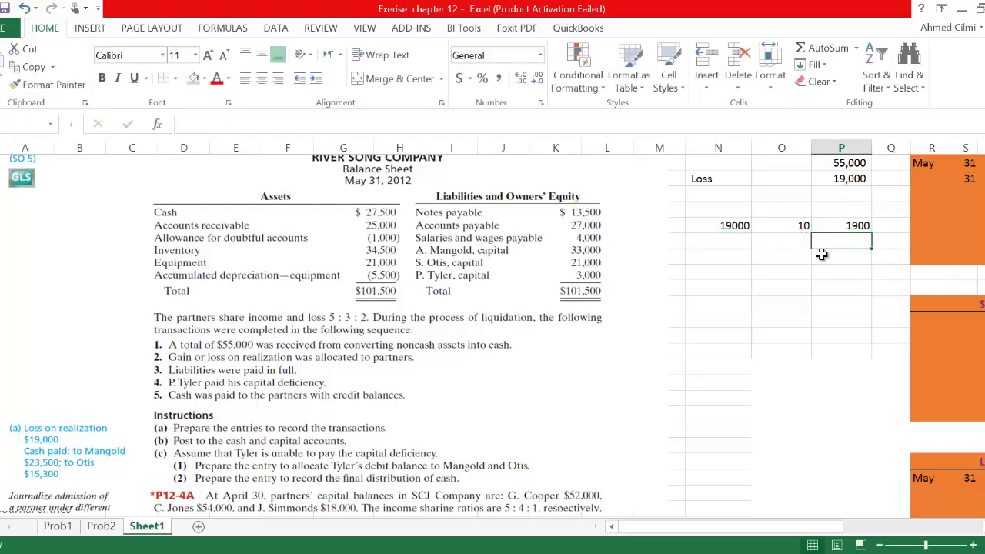
Enter 1900 in N9 with ratio share 5 in O9, and copy the 1900 down to N11.
left_click(857, 224)
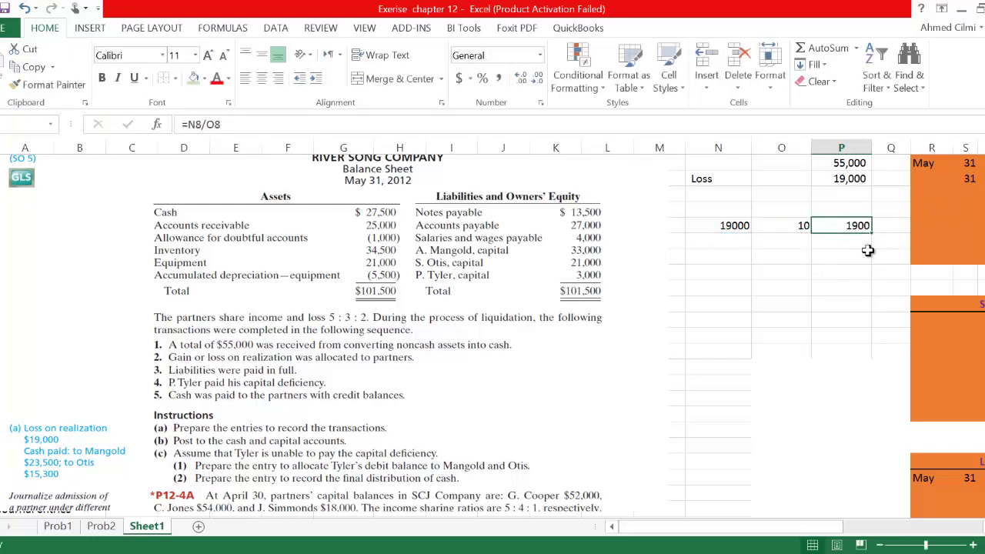
left_click(740, 243)
type("1900")
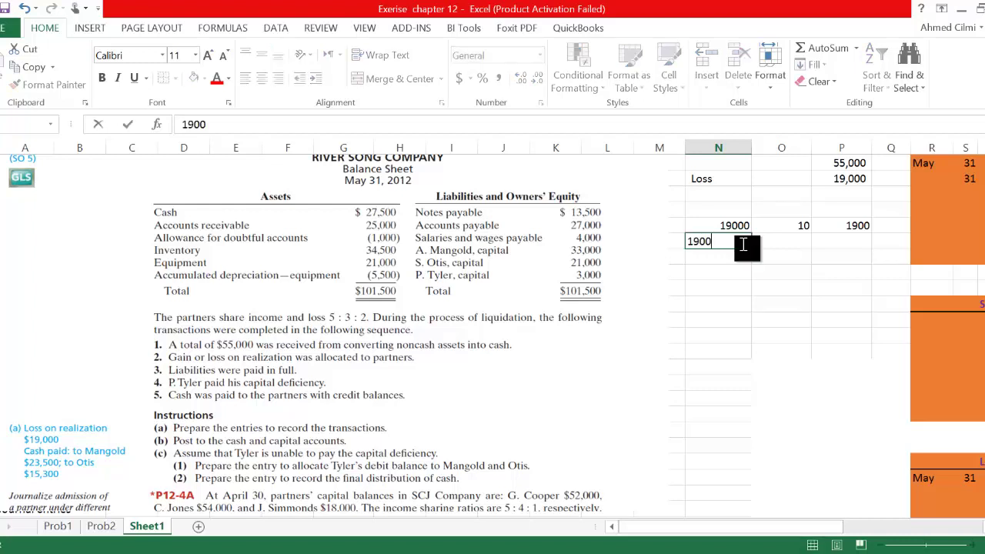
key("Tab")
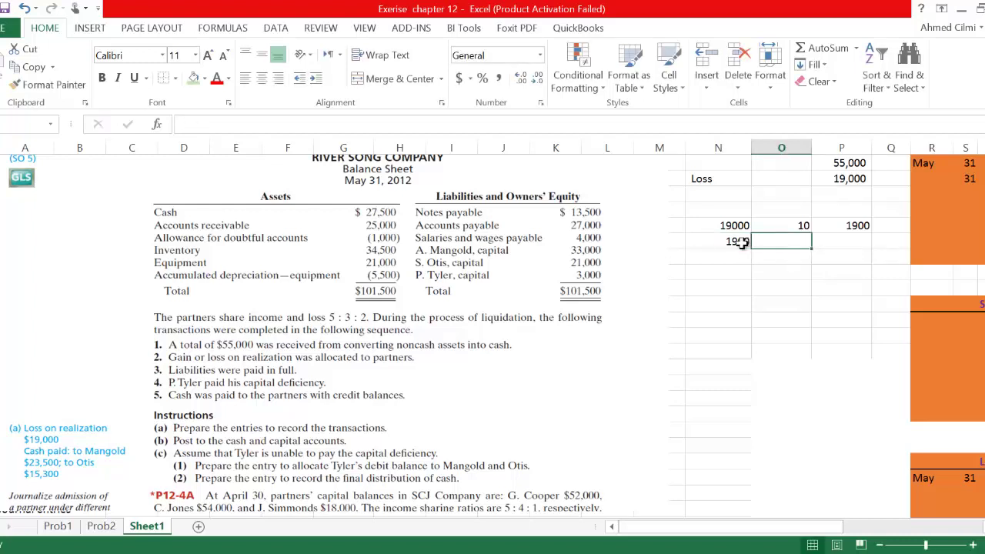
type("5")
key("Tab")
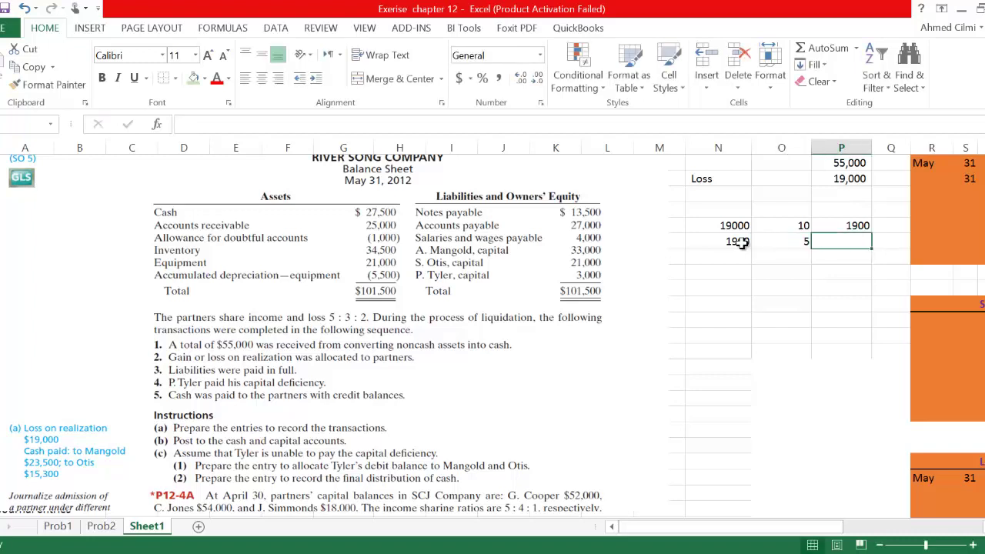
left_click(727, 242)
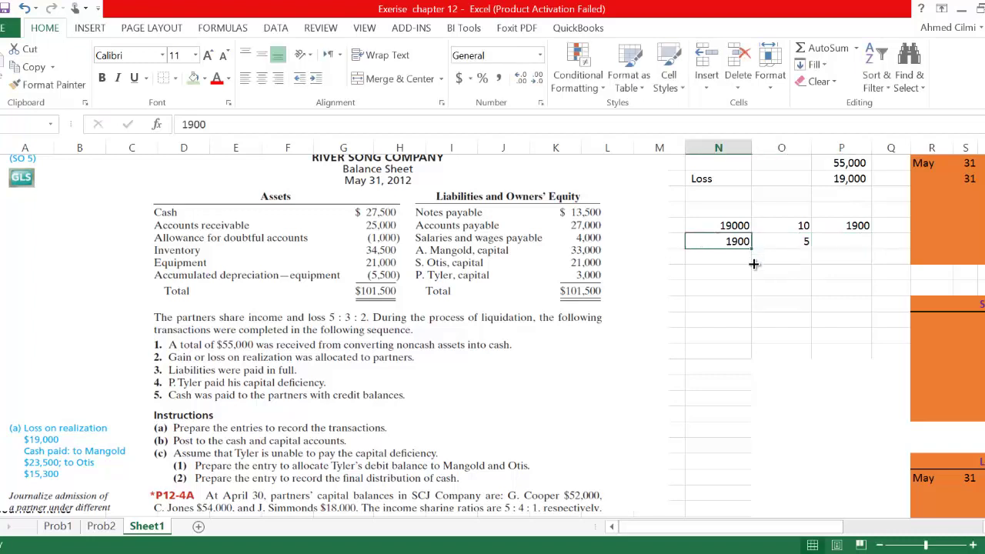
left_click_drag(752, 276, 754, 279)
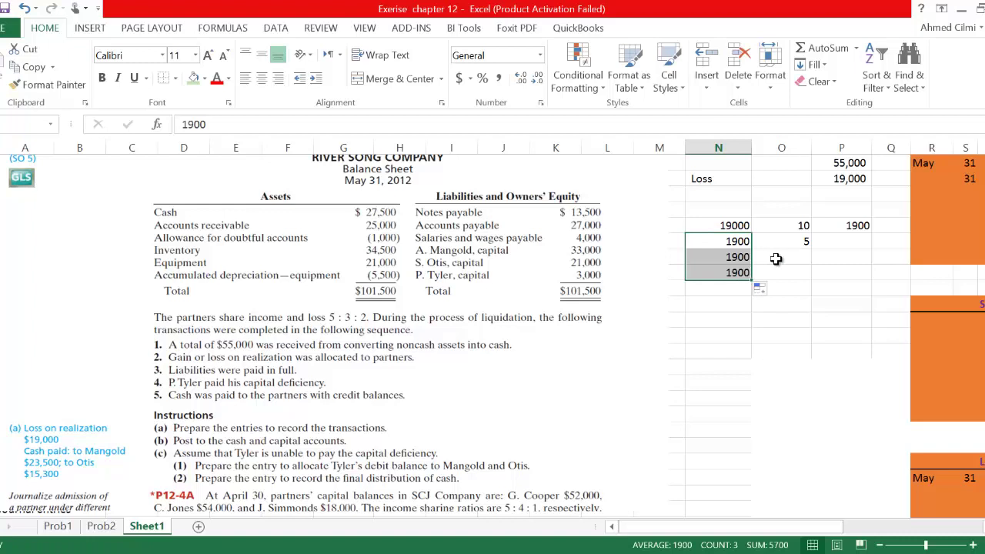
Enter the remaining partners' ratio shares, 3 in O10 and 2 in O11.
left_click(777, 259)
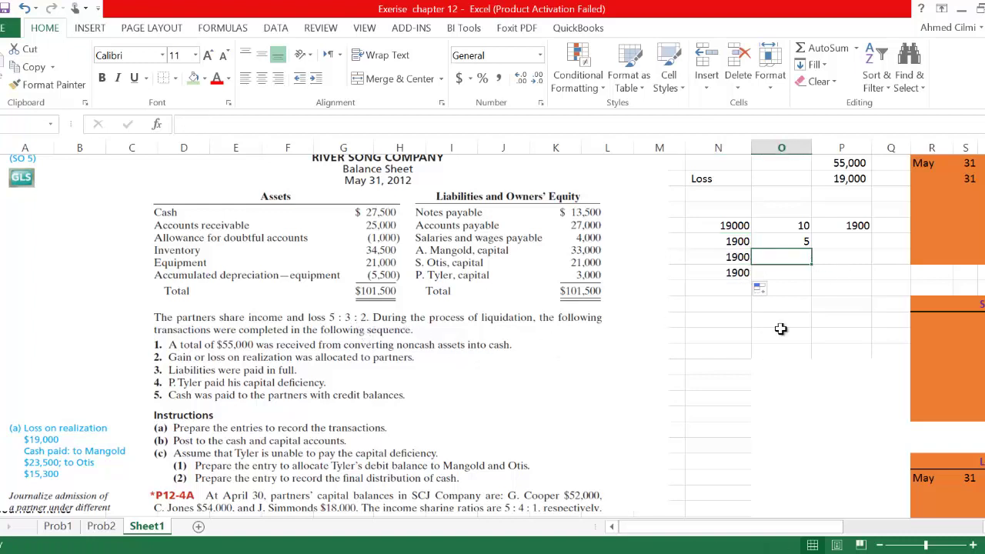
type("3")
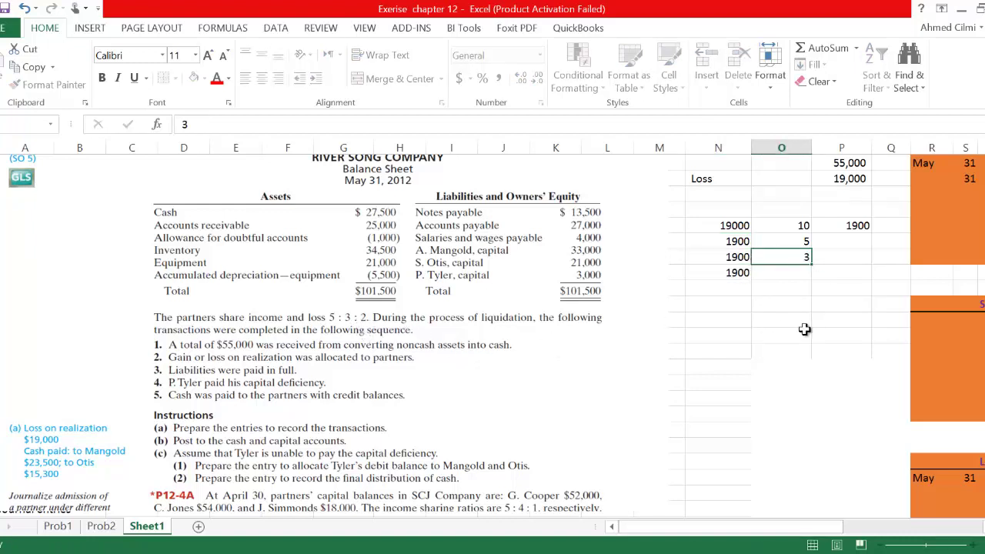
key("Tab")
key("Return")
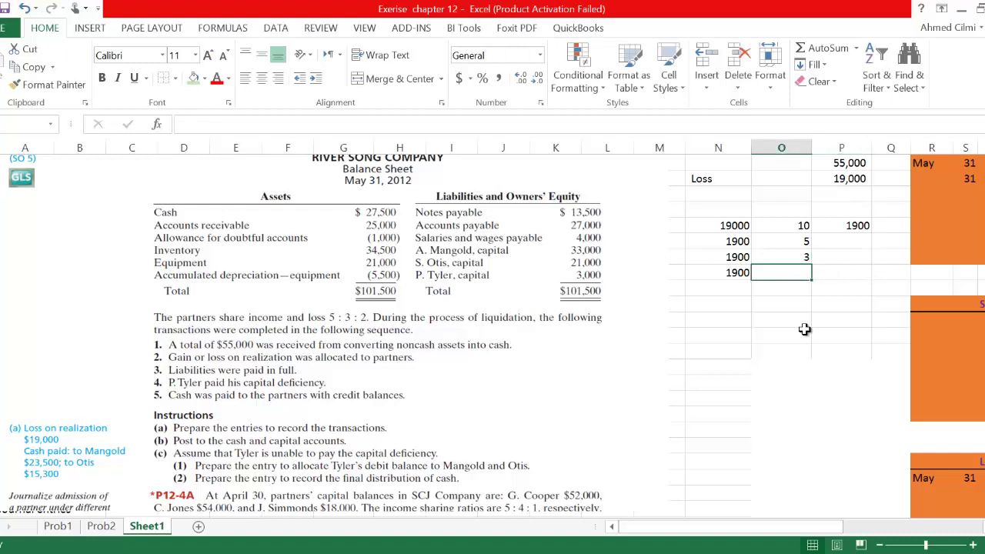
type("2")
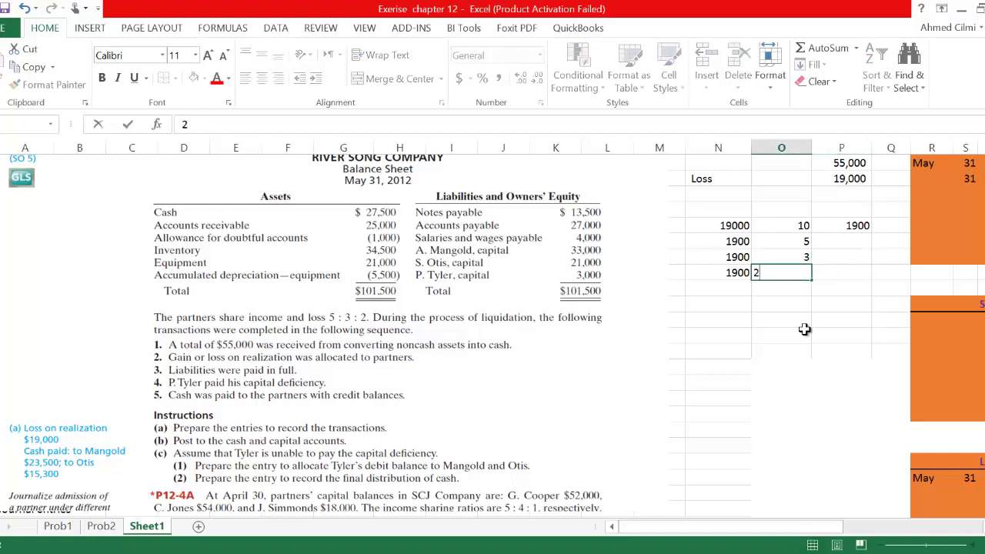
key("Tab")
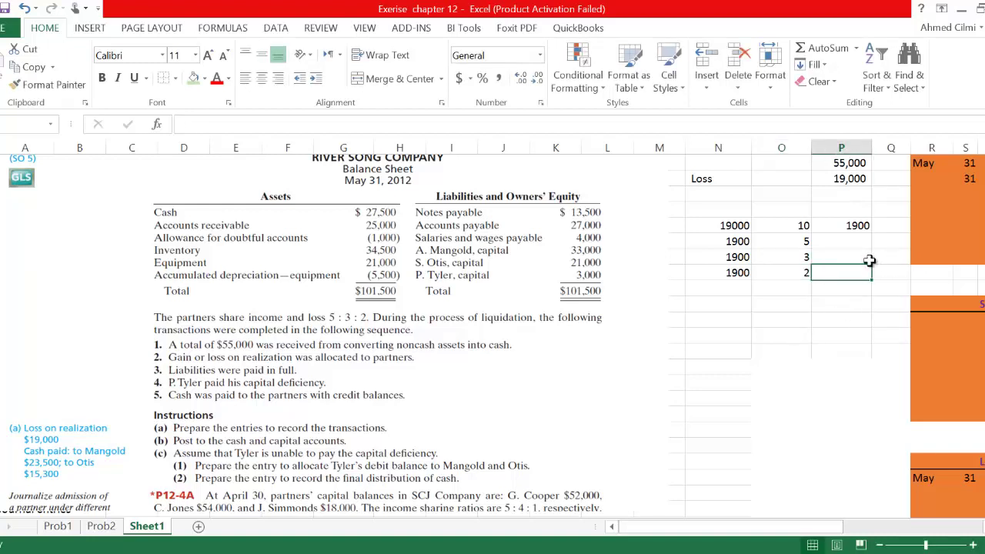
Calculate each partner's share of the loss with =N9*O9 in P9, and copy the formula down to P11.
left_click(845, 241)
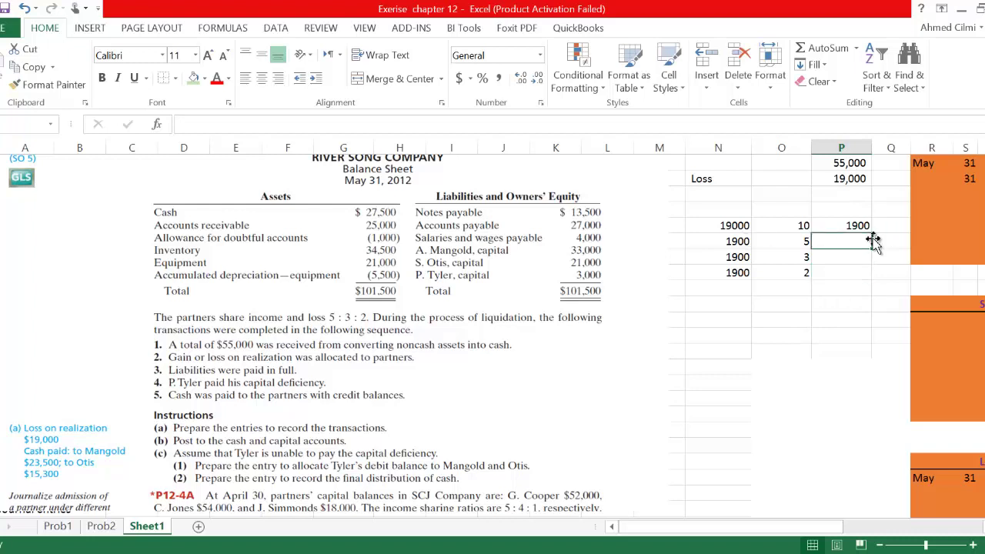
type("=")
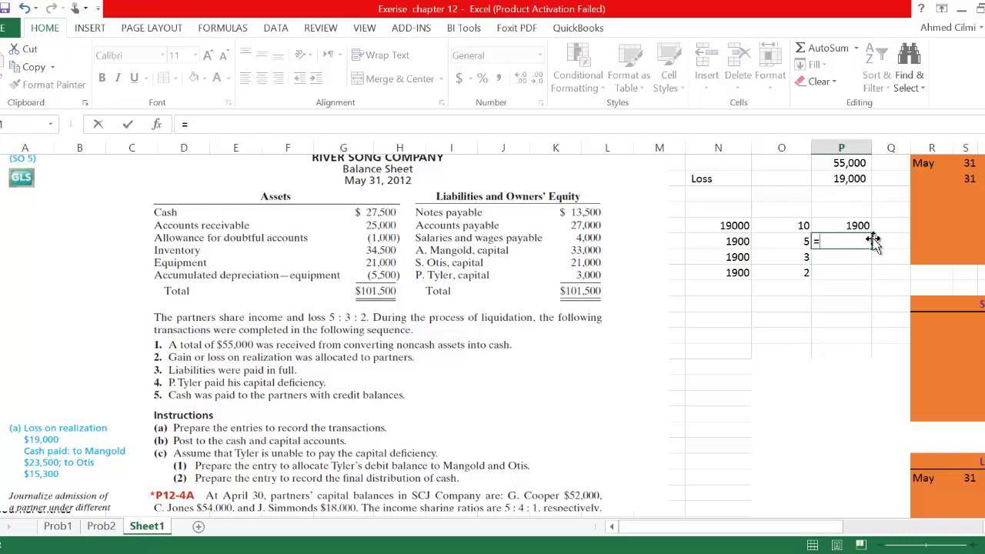
key("Left")
key("Left")
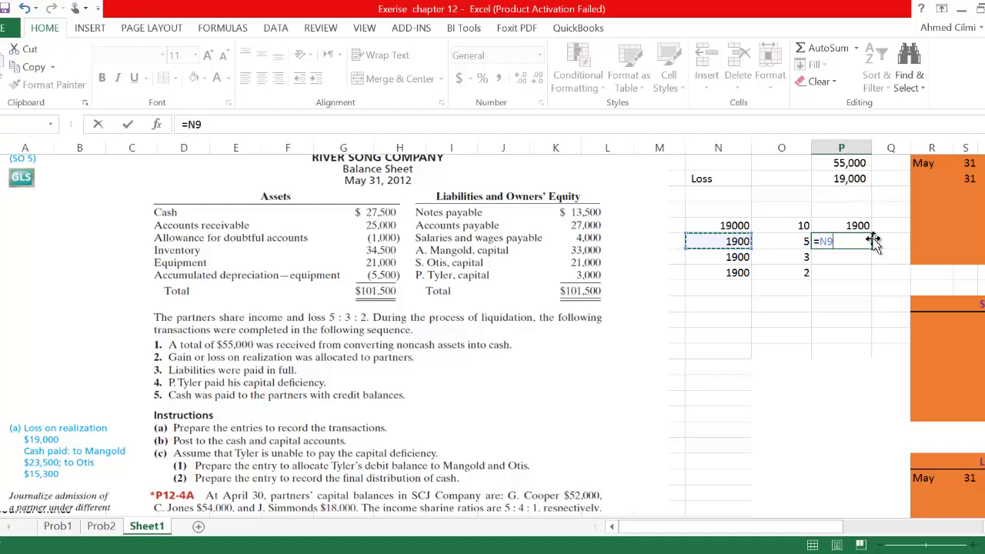
type("*")
left_click(789, 243)
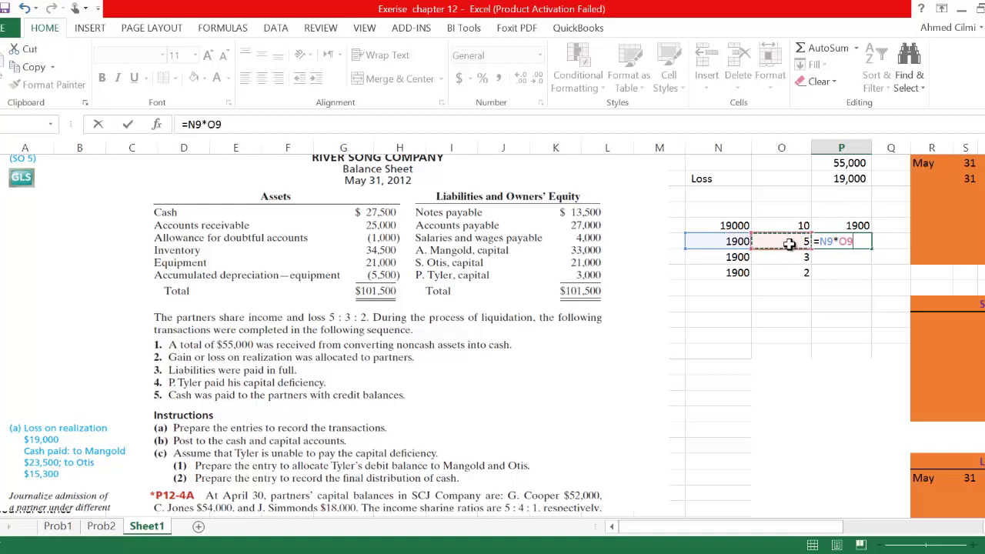
key("Return")
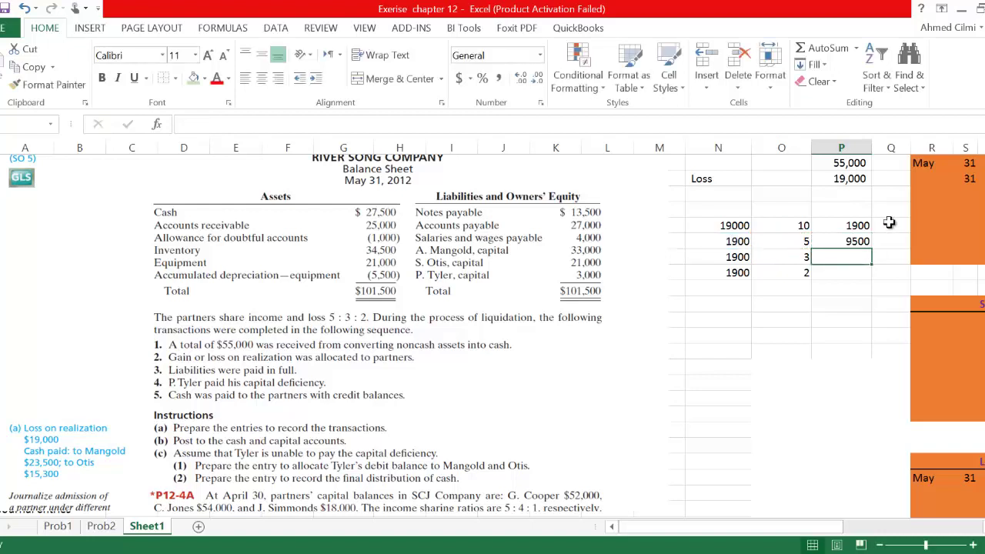
left_click(854, 243)
left_click_drag(873, 249, 873, 279)
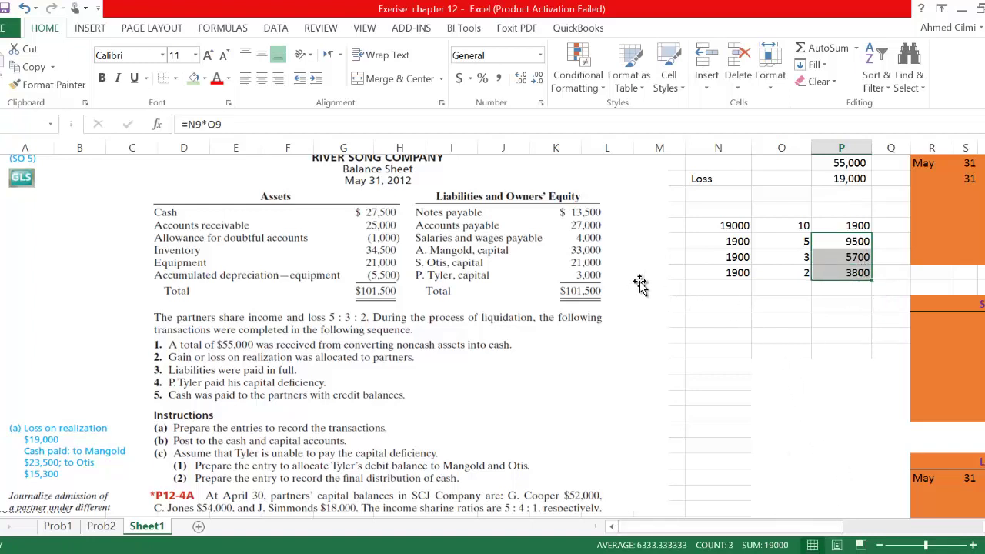
scroll(640, 281, "down", 1)
right_click(849, 197)
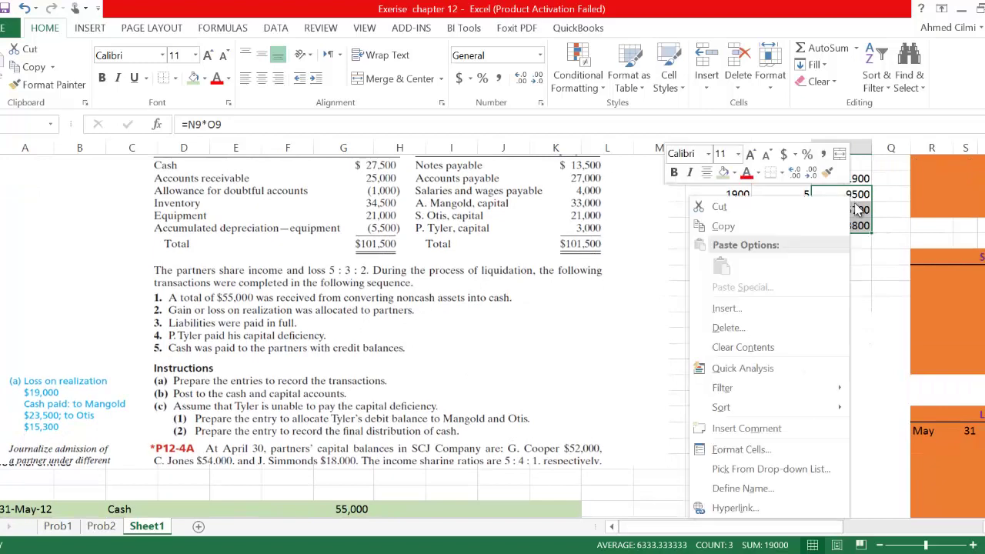
left_click(727, 228)
Enter the date 31 May 2012 in A37 for the second journal entry.
scroll(209, 417, "down", 6)
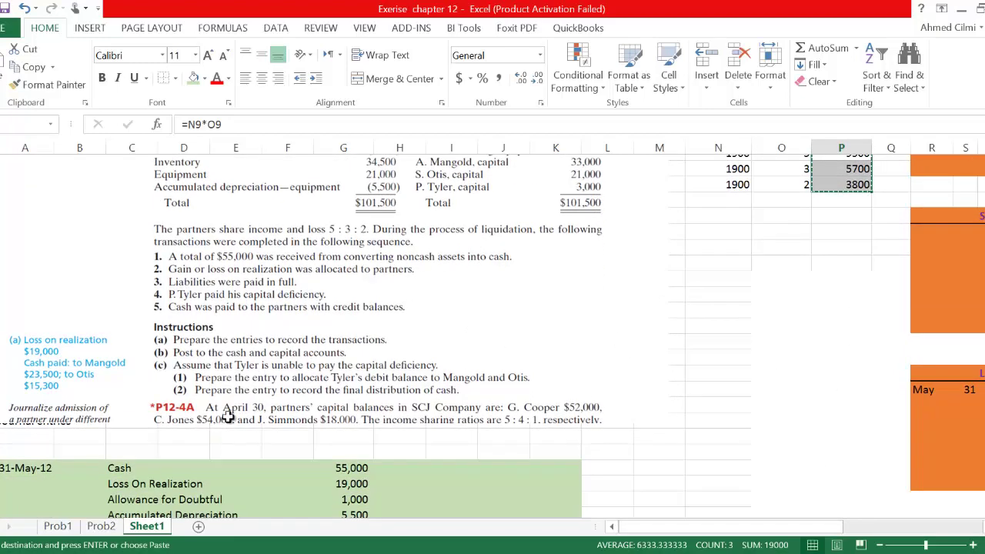
scroll(241, 385, "down", 3)
scroll(240, 380, "up", 3)
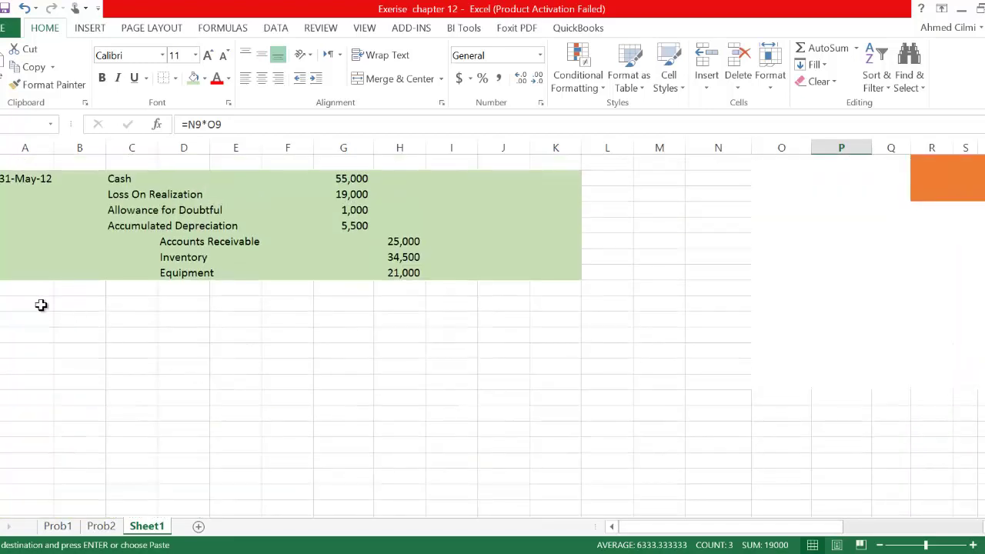
left_click(40, 305)
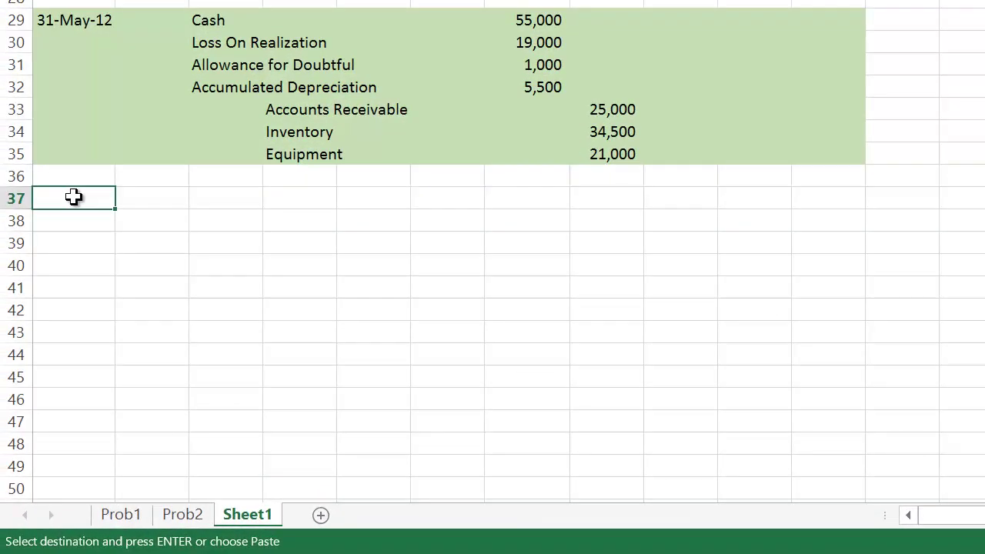
left_click(74, 197)
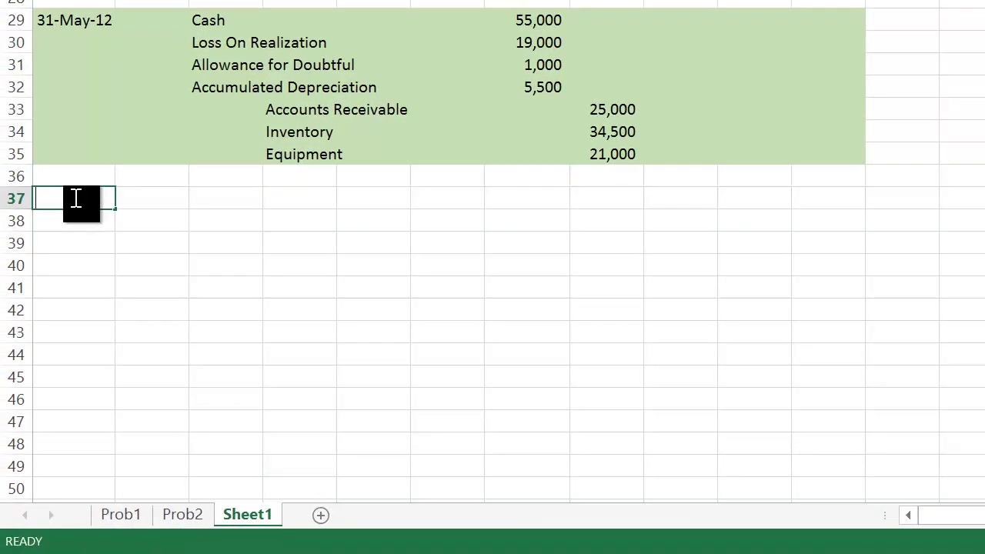
type("31 May 2012")
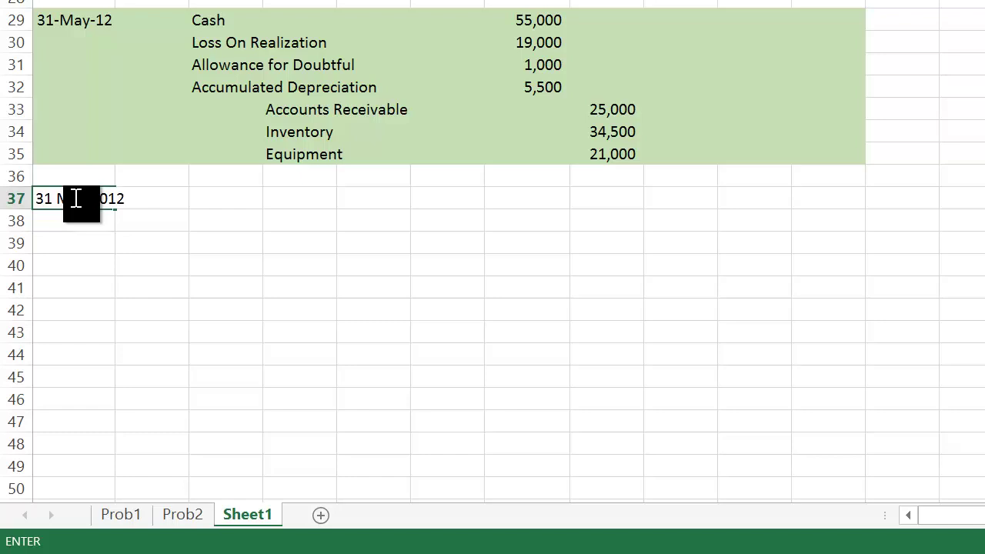
key("Return")
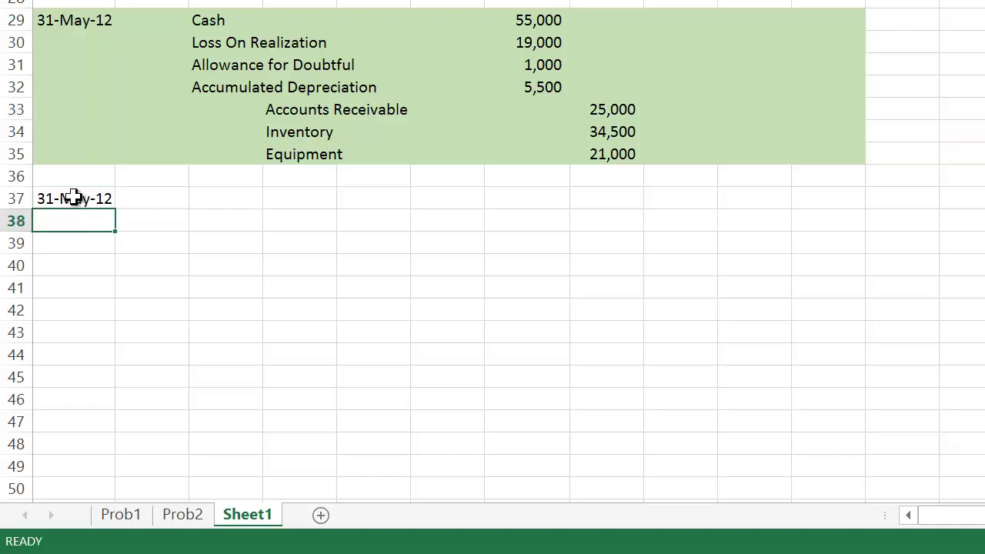
left_click(238, 195)
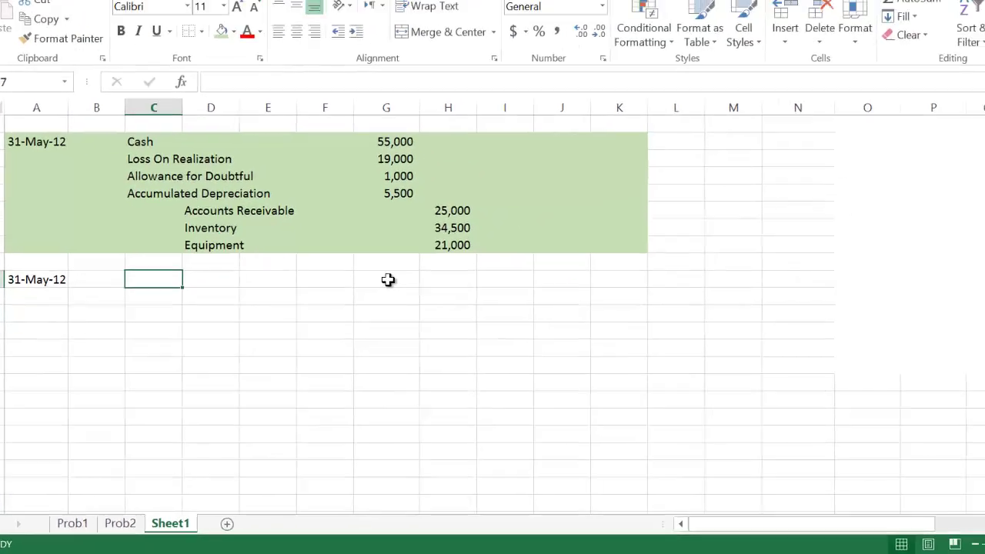
left_click(388, 280)
right_click(384, 280)
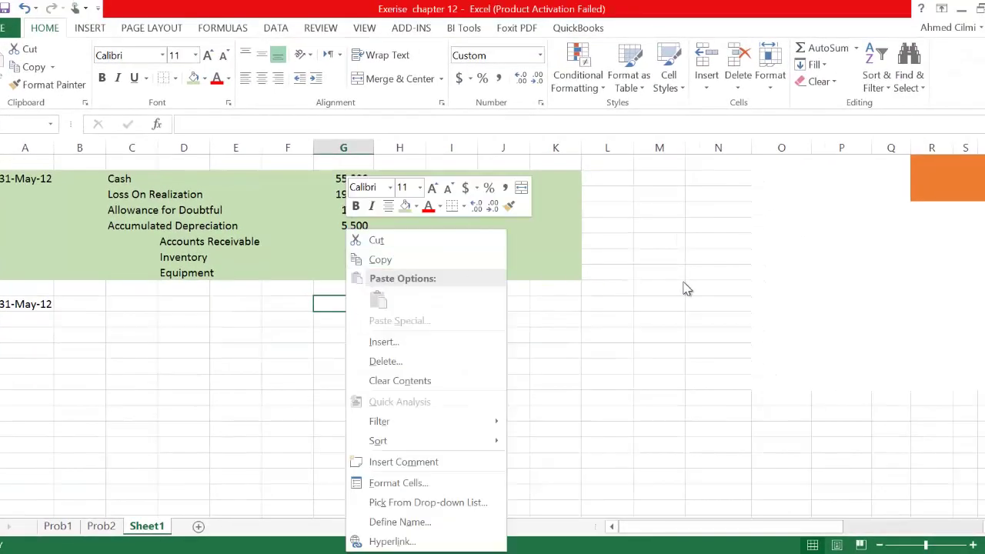
left_click(710, 269)
Copy the three partners' loss shares from P9:P11 and paste them into the debit column at G37:G39.
scroll(710, 269, "up", 10)
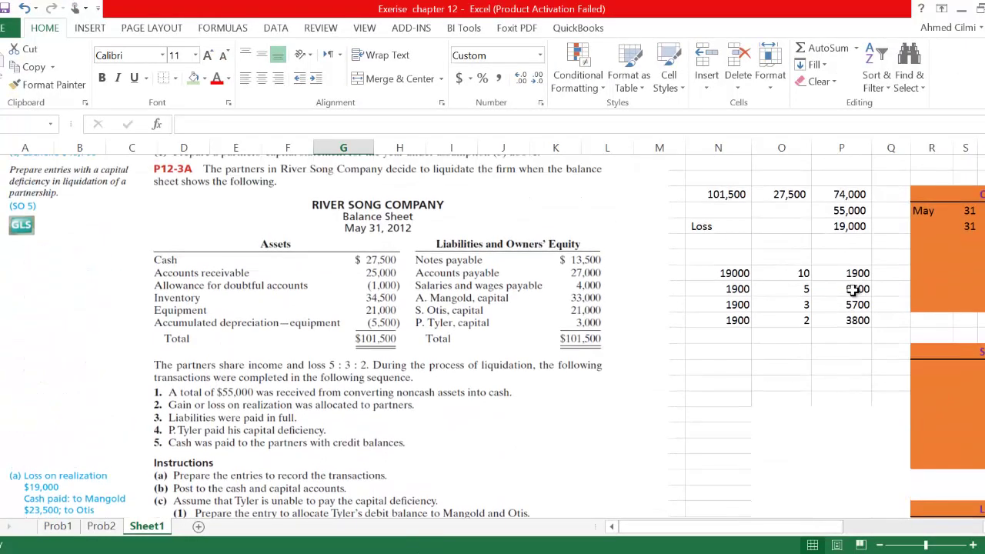
left_click_drag(854, 290, 853, 319)
right_click(850, 319)
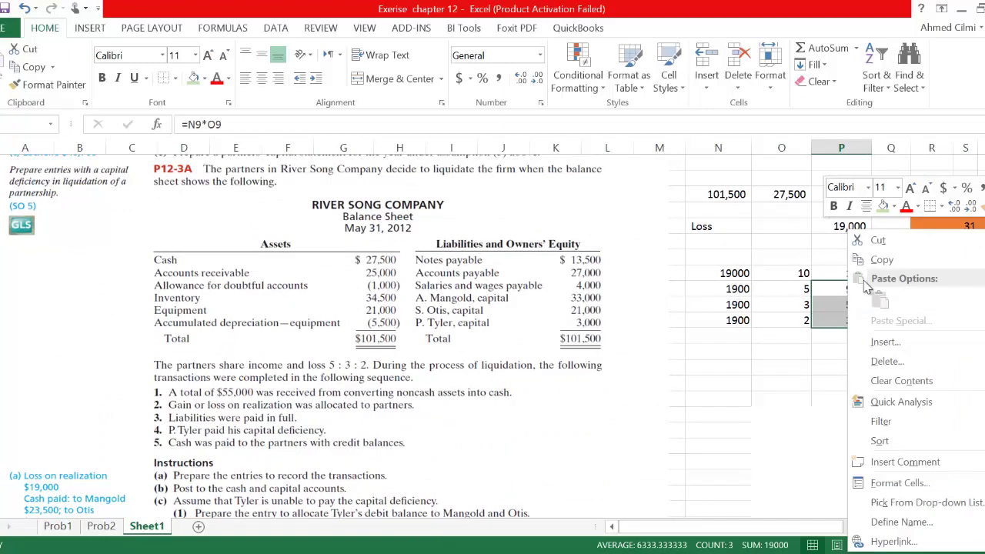
left_click(877, 259)
scroll(376, 293, "down", 7)
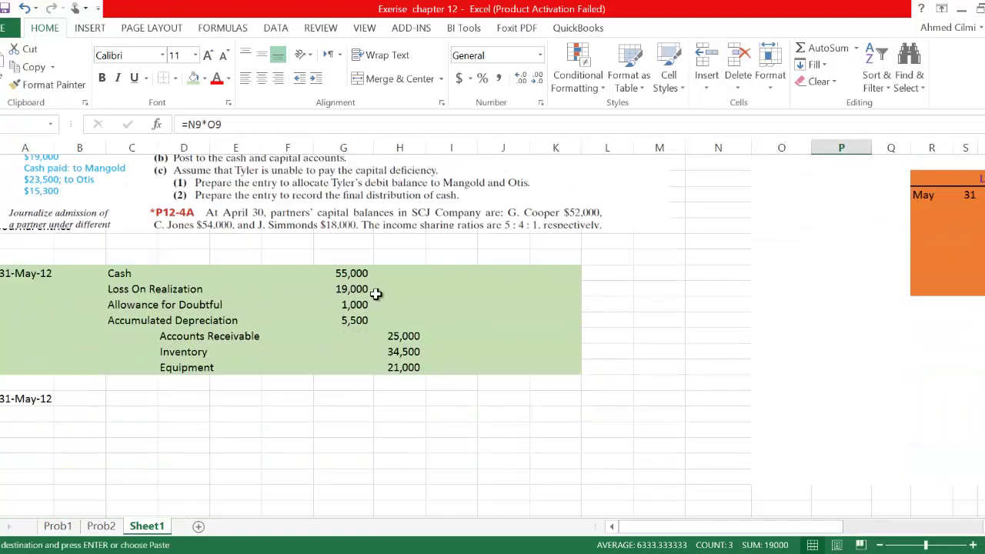
scroll(375, 294, "down", 1)
left_click(343, 351)
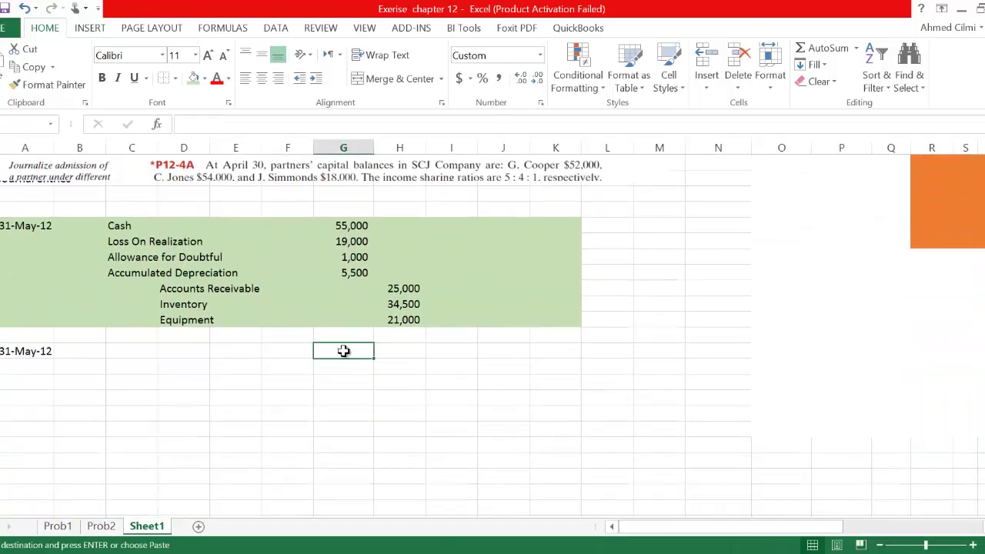
right_click(343, 351)
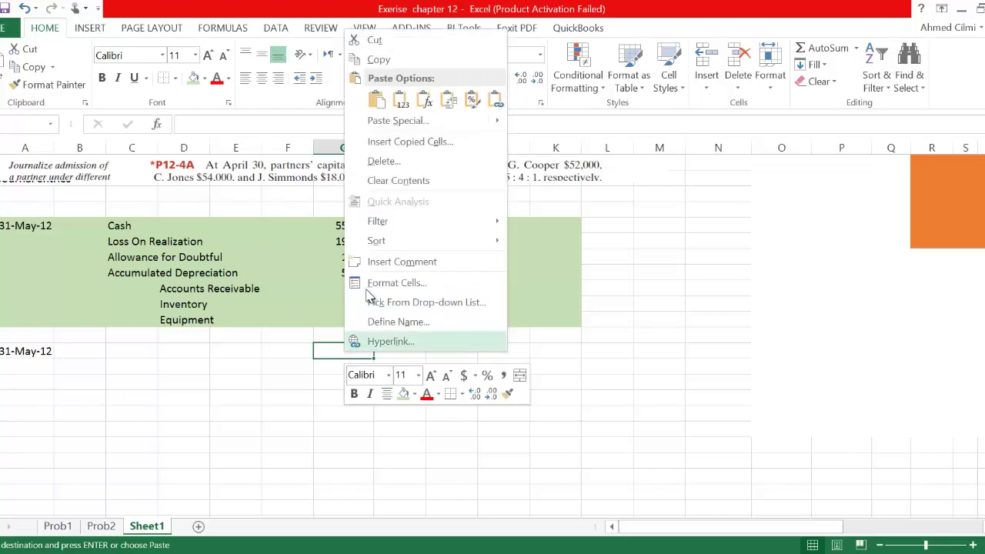
left_click(384, 103)
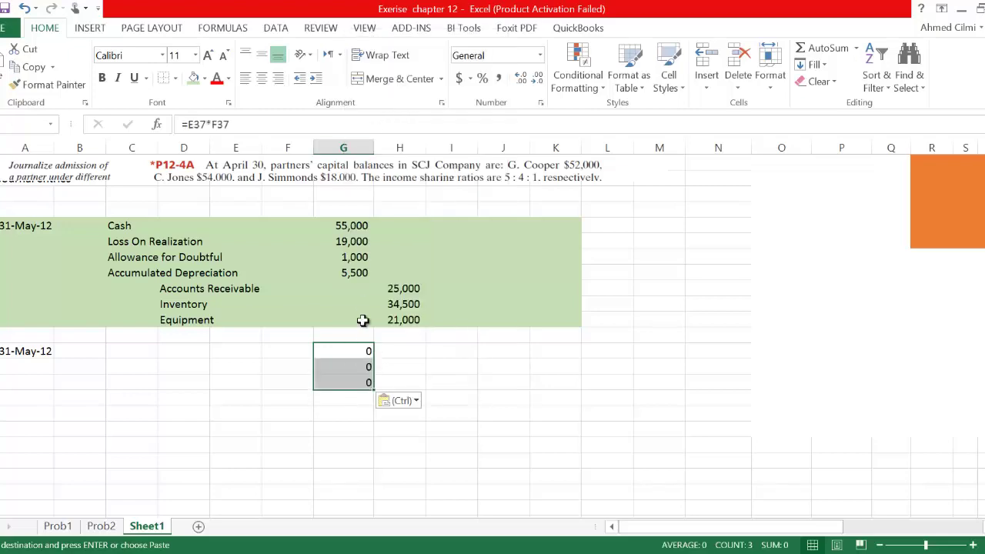
Paste the copied loss shares again over G37:G39 as values only.
right_click(359, 351)
left_click(423, 128)
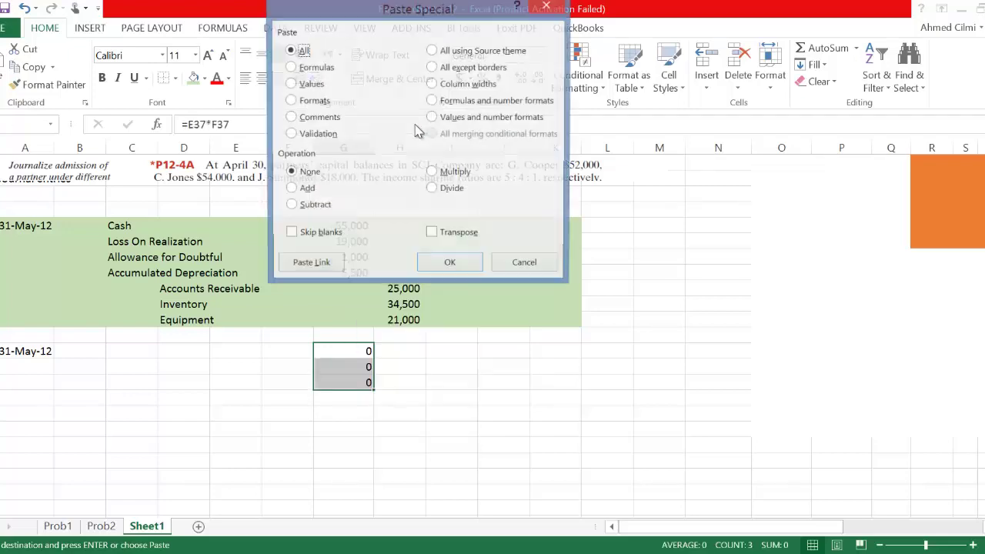
left_click(310, 86)
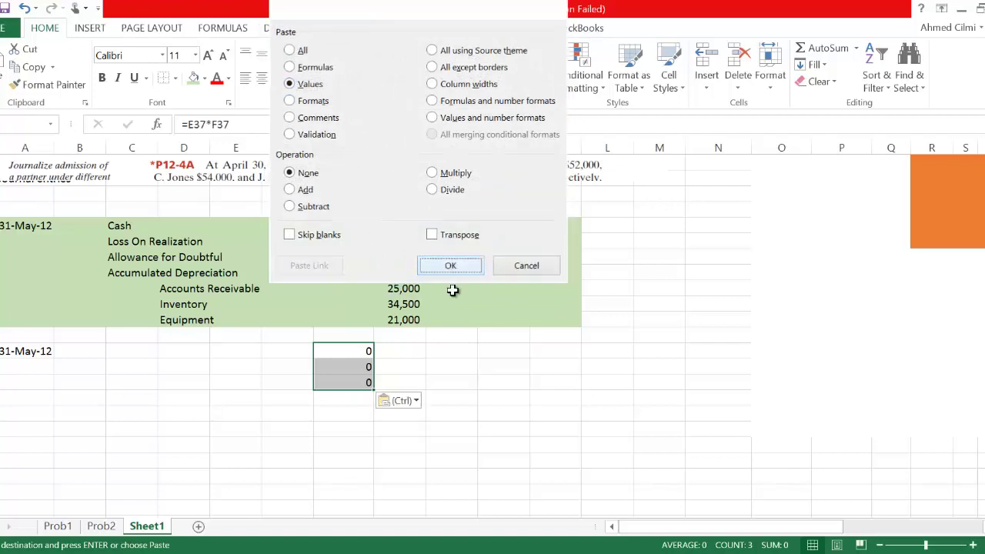
left_click(451, 262)
left_click(377, 414)
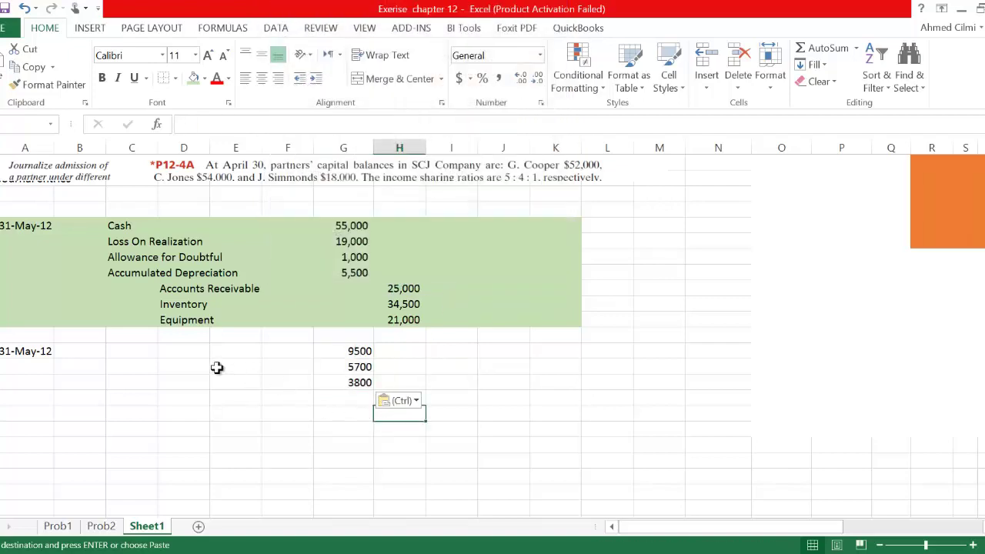
Enter the first partner's capital account title in C37, using the name from the balance sheet.
scroll(230, 315, "up", 2)
scroll(237, 312, "up", 6)
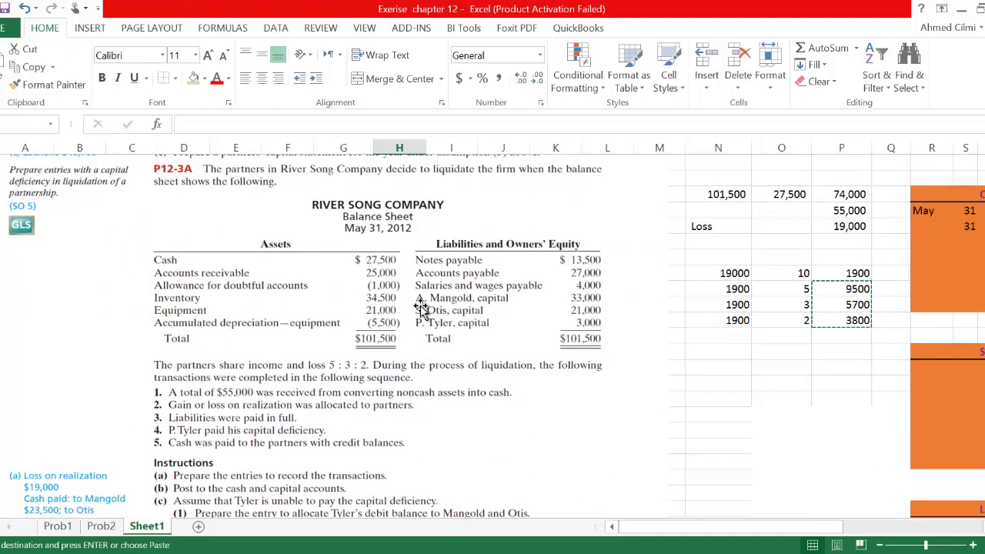
scroll(442, 315, "down", 4)
scroll(440, 315, "down", 1)
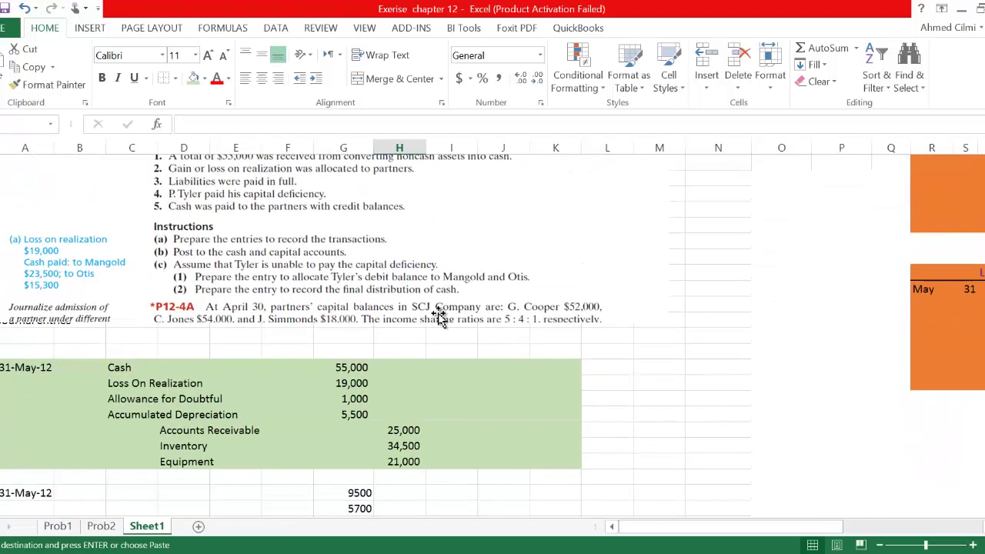
scroll(360, 354, "down", 2)
left_click(146, 397)
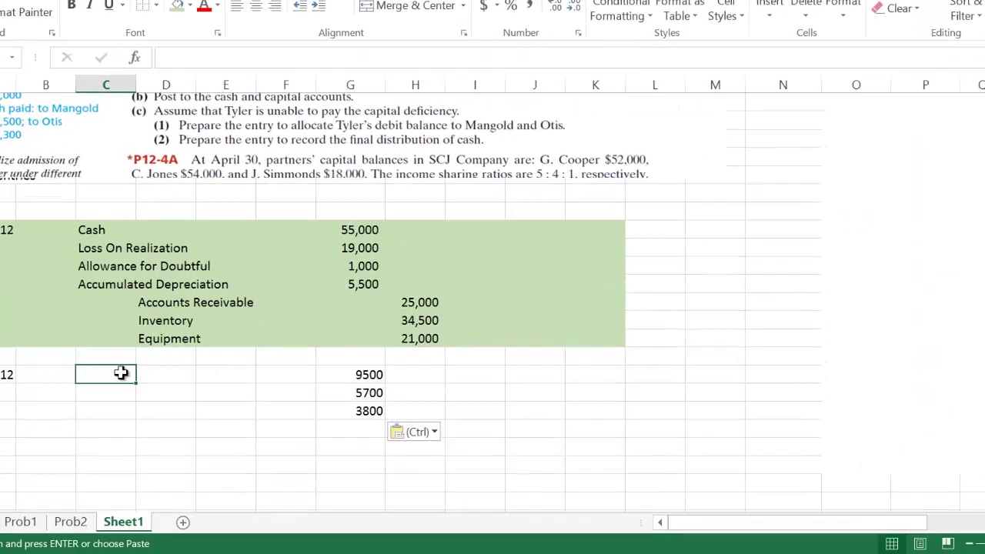
type("angold, Capital")
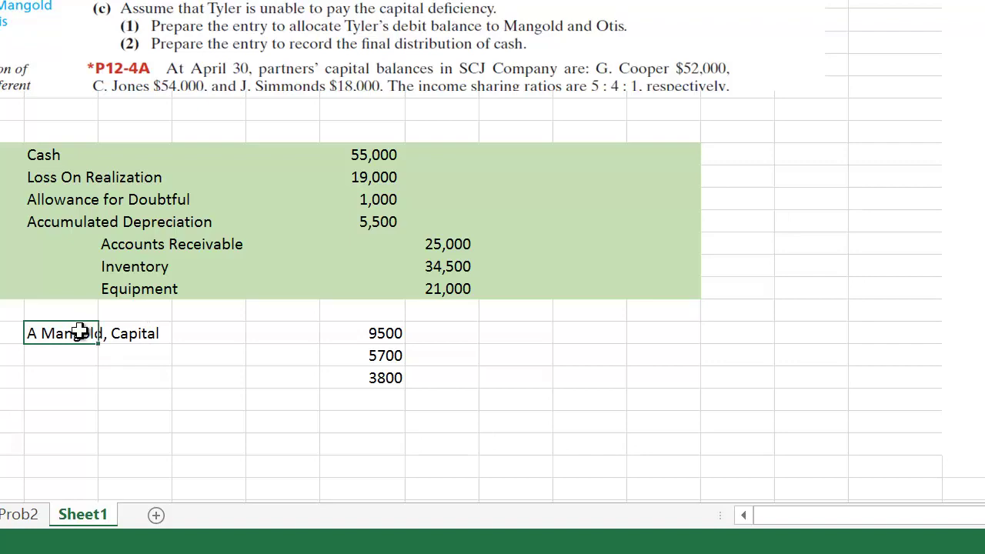
key("Return")
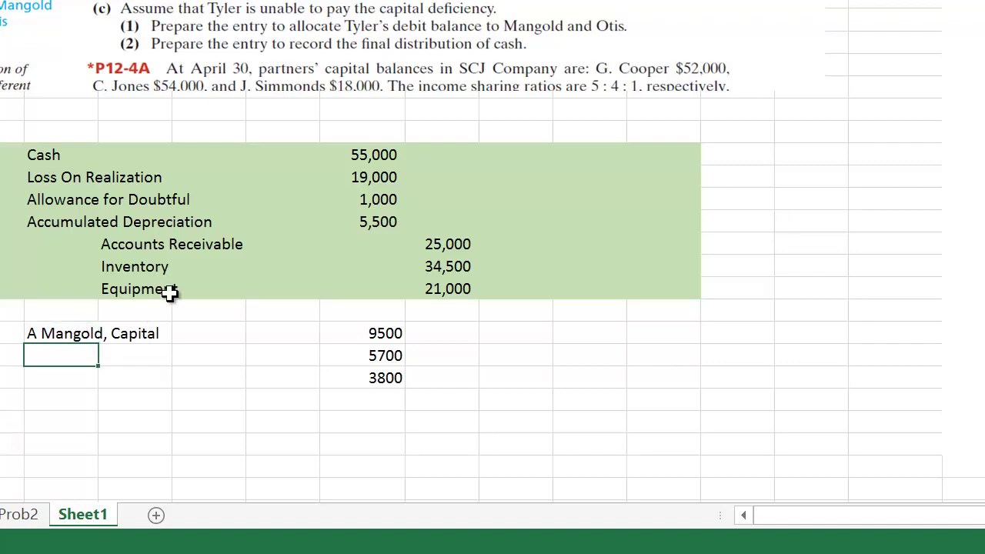
Enter the second and third partners' capital account titles in C38 and C39.
scroll(422, 139, "up", 1)
scroll(424, 139, "up", 3)
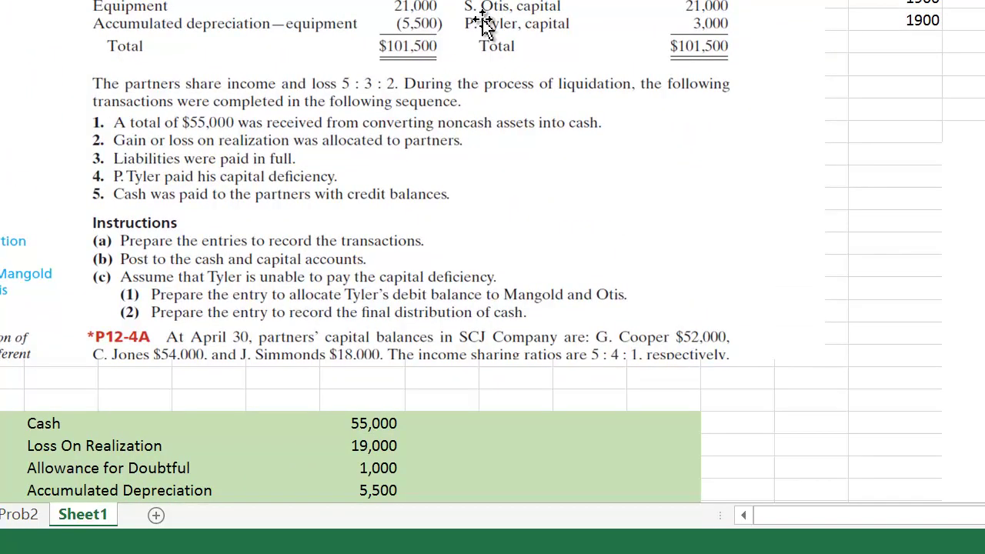
scroll(497, 96, "down", 2)
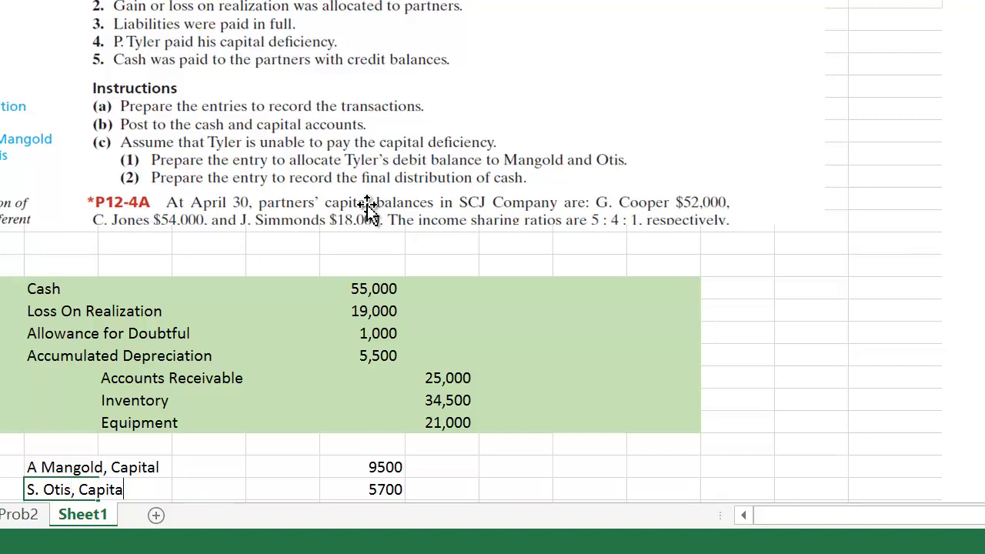
scroll(369, 209, "down", 1)
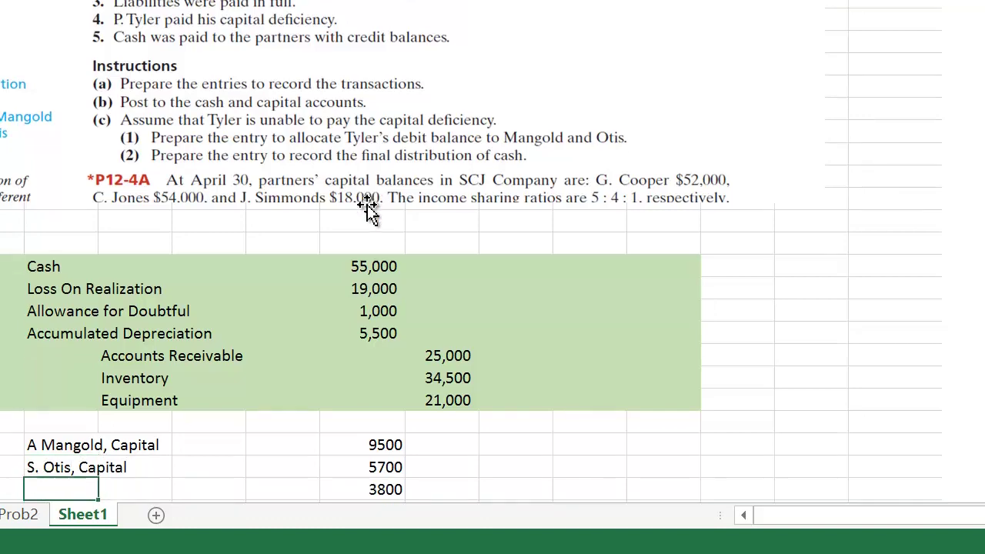
scroll(280, 215, "up", 3)
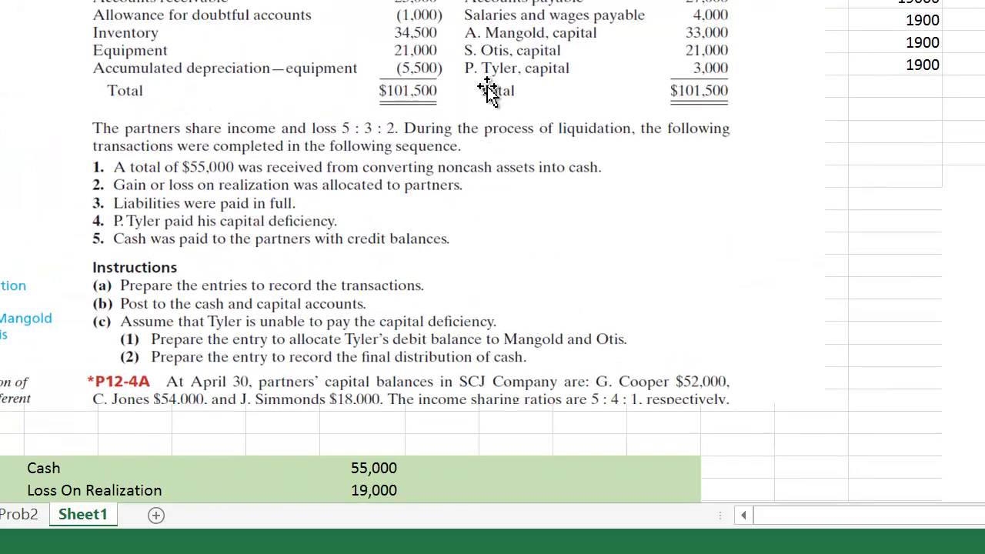
scroll(494, 100, "down", 2)
scroll(394, 218, "down", 3)
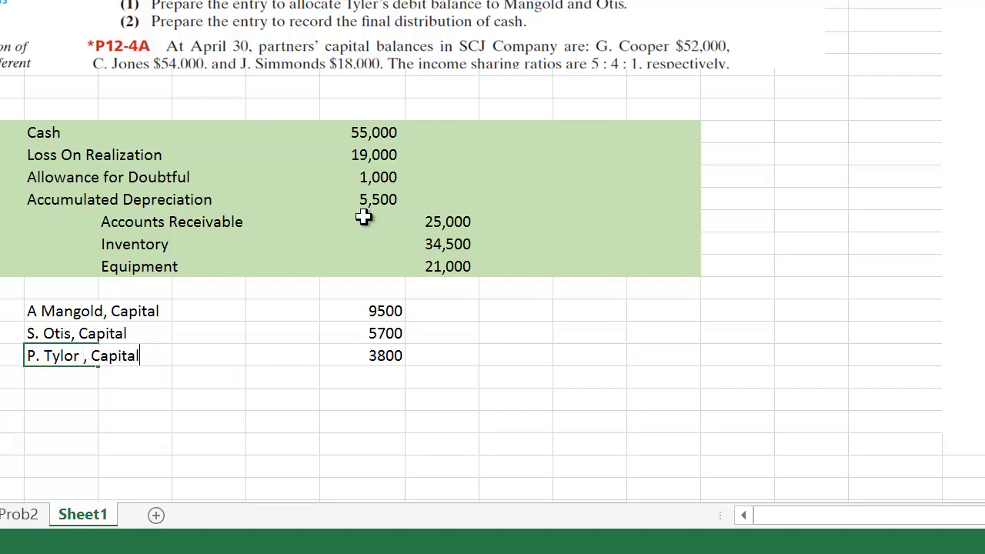
key("Return")
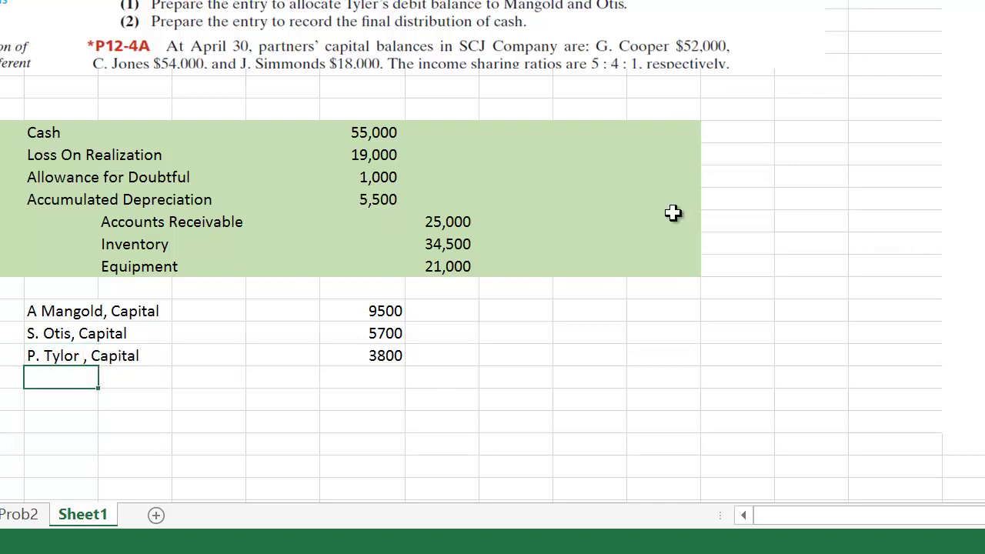
Format the debit amounts in G37:G39 with a thousands separator and no decimal places.
left_click_drag(359, 310, 358, 354)
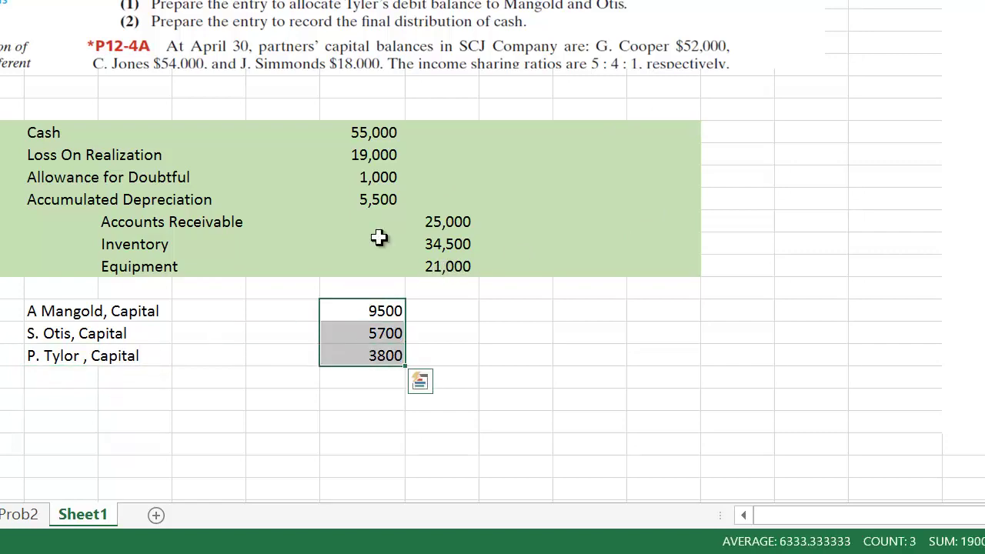
key("ctrl+shift+1")
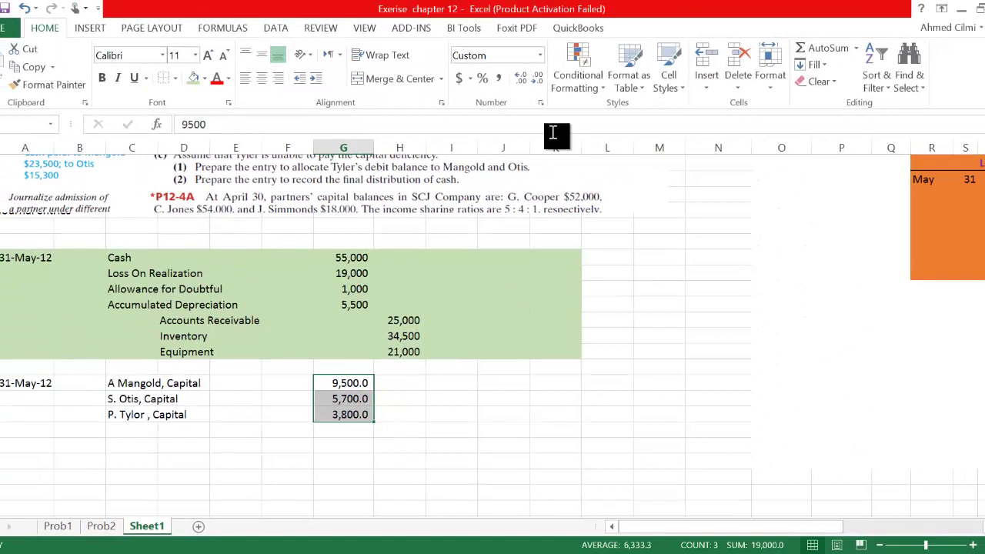
left_click(537, 79)
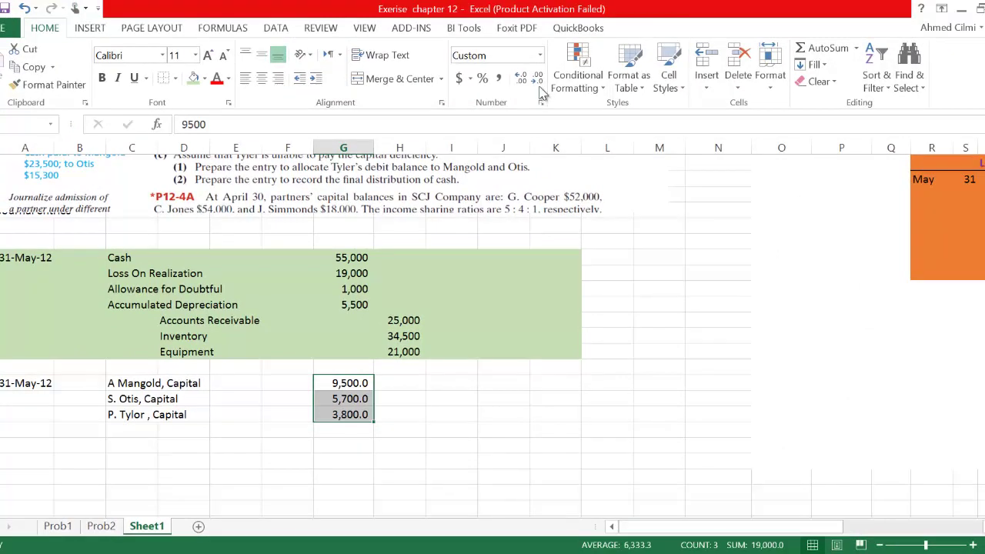
left_click(537, 79)
scroll(204, 377, "down", 1)
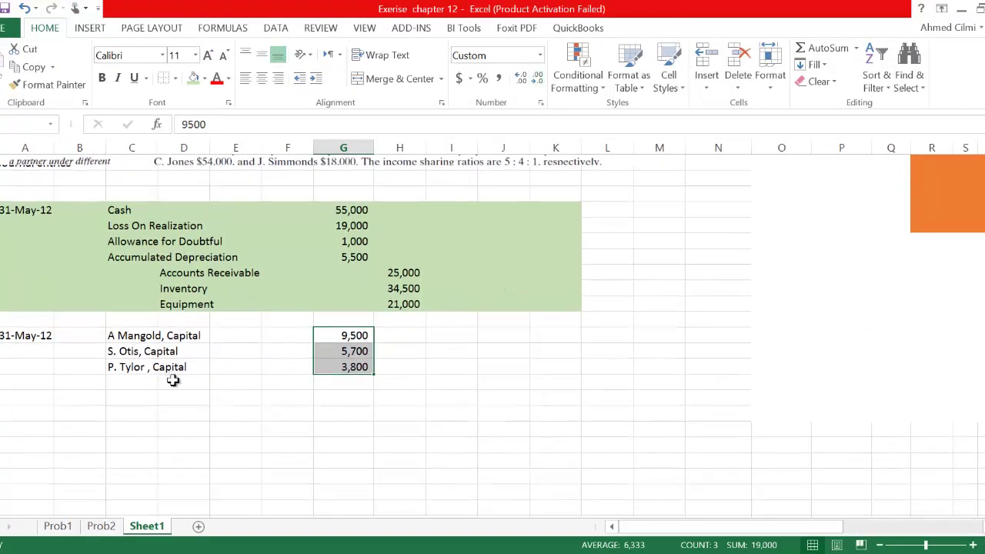
Copy the Loss On Realization line with its 19,000 amount and paste it at D40 as the credit line below the partners' capital debits.
left_click(173, 381)
left_click_drag(117, 225, 338, 226)
right_click(293, 222)
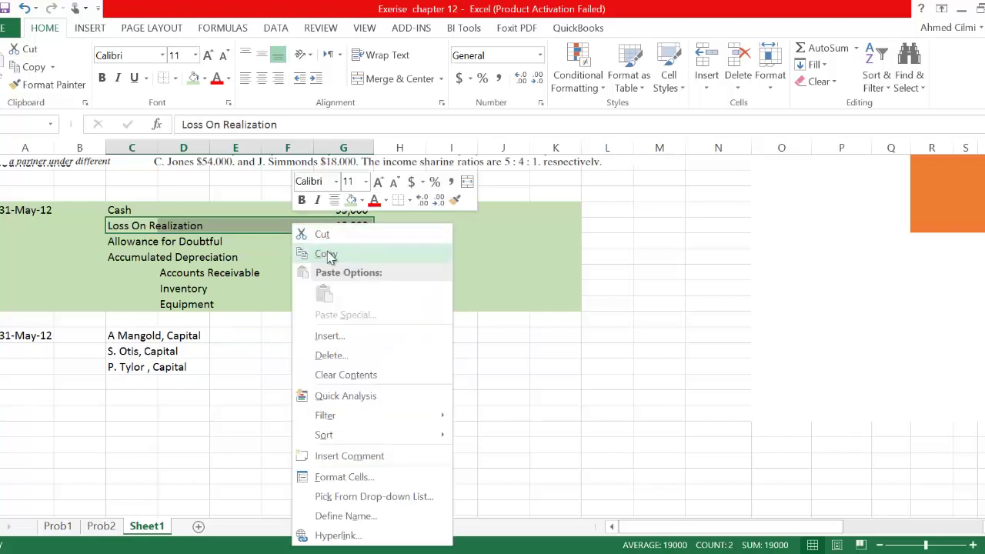
left_click(325, 254)
left_click(183, 383)
right_click(185, 388)
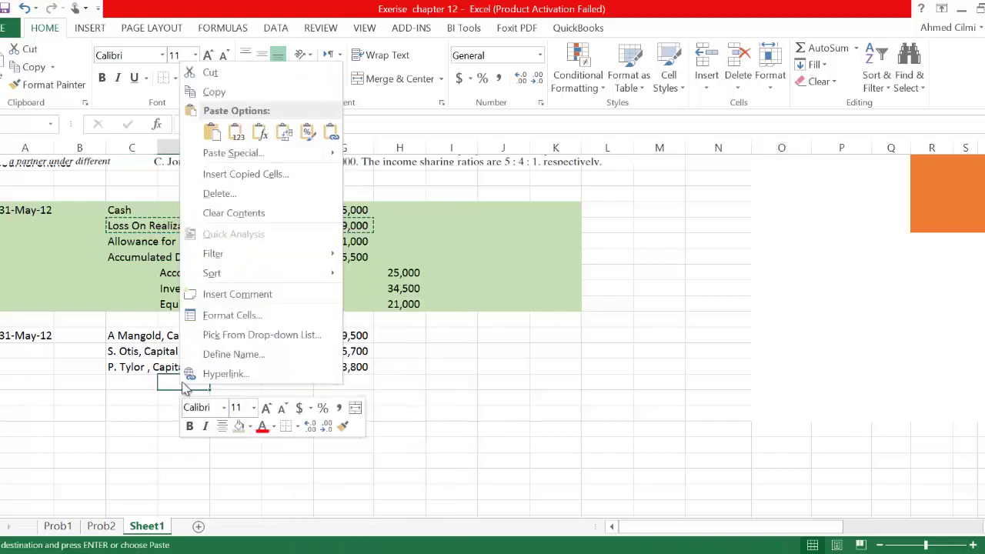
mouse_move(217, 152)
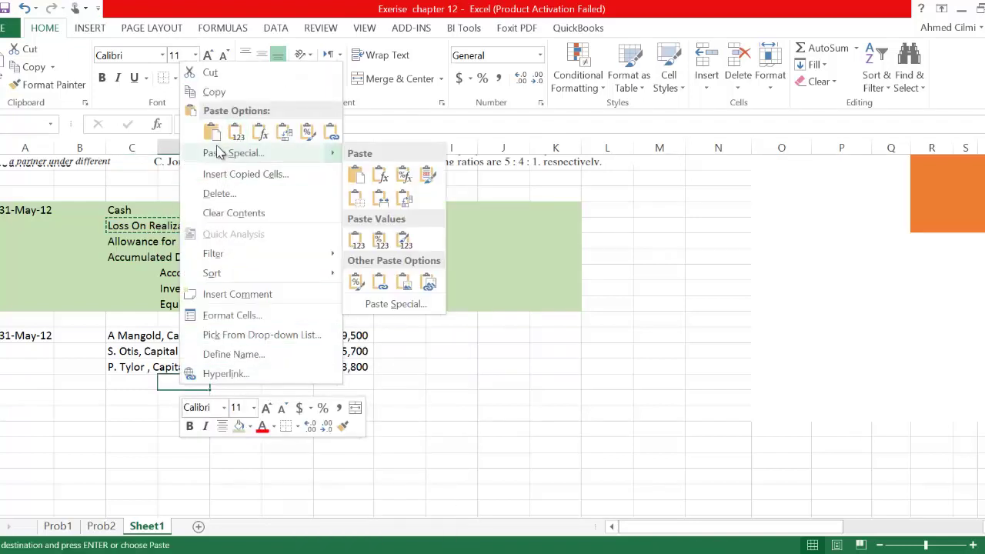
left_click(210, 132)
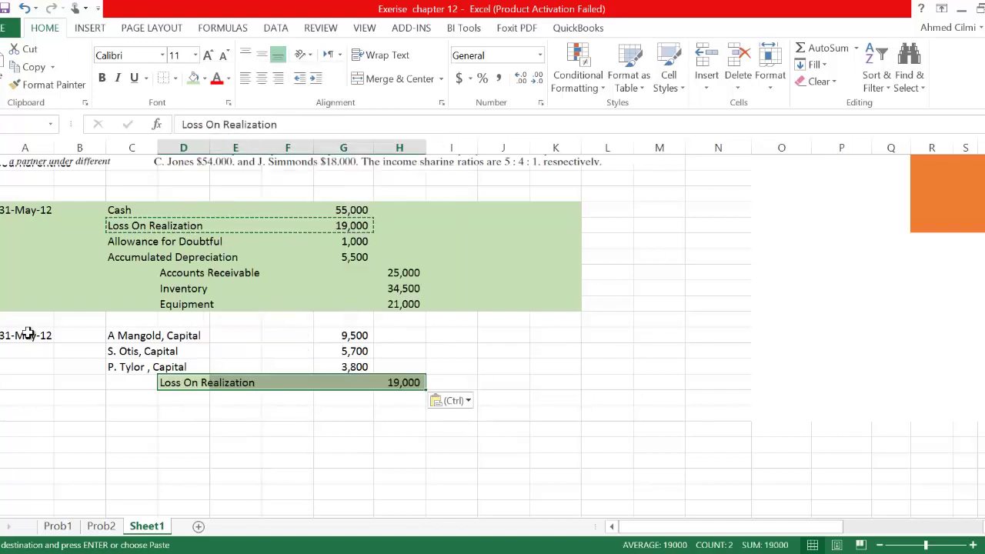
Shade the whole loss allocation journal entry, from its date through column K, with a light blue fill.
left_click_drag(23, 335, 562, 387)
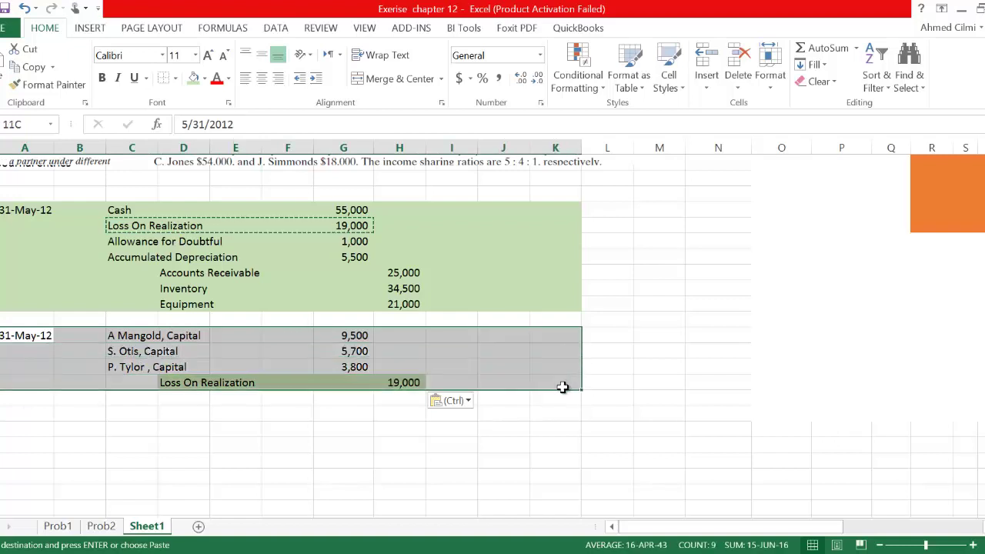
left_click(204, 79)
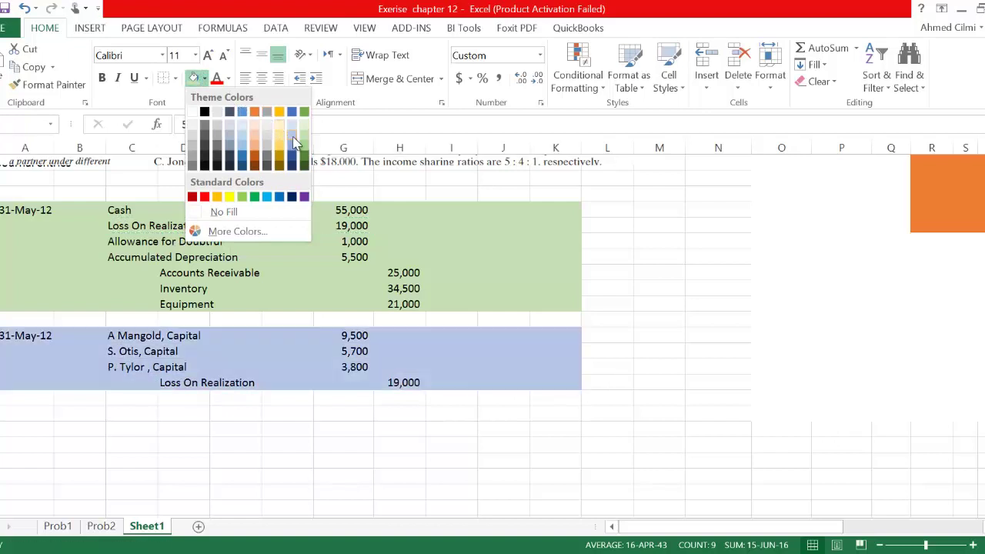
left_click(296, 142)
left_click(351, 428)
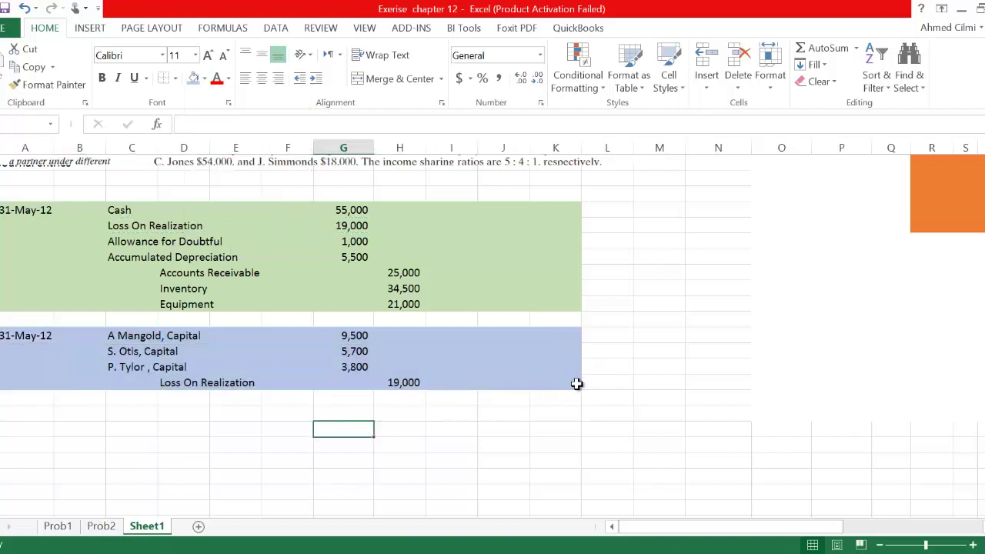
Post the loss allocation to the credit side of the Loss on Realization T-account as May 31, 19,000.
left_click_drag(357, 336, 357, 367)
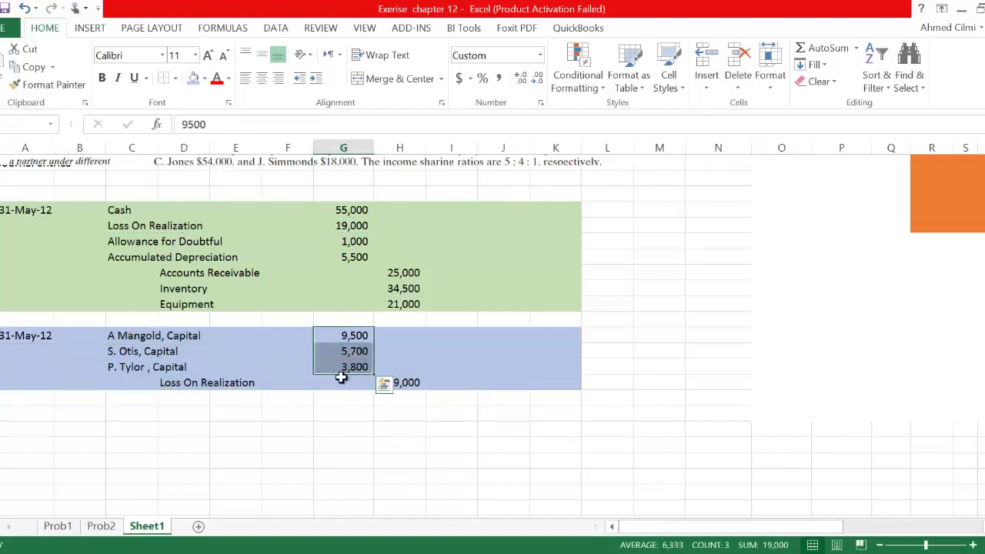
left_click(402, 383)
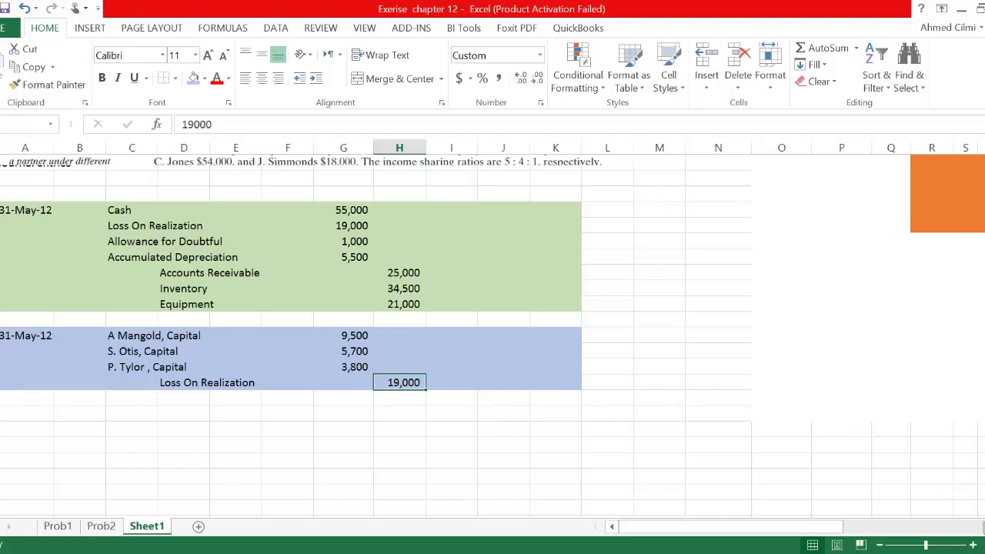
scroll(886, 420, "right", 5)
scroll(742, 254, "up", 5)
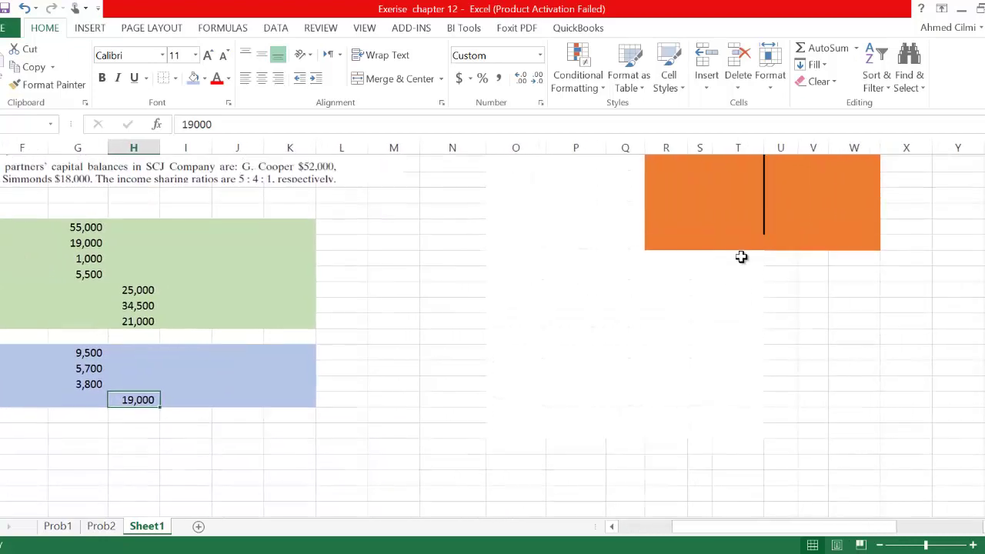
scroll(750, 248, "up", 3)
scroll(769, 277, "down", 2)
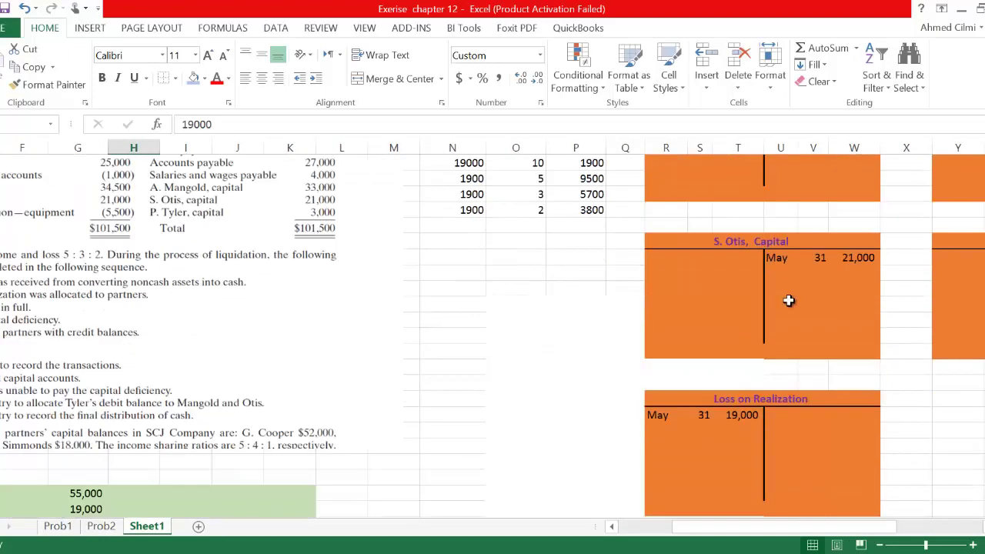
left_click(780, 417)
type("May")
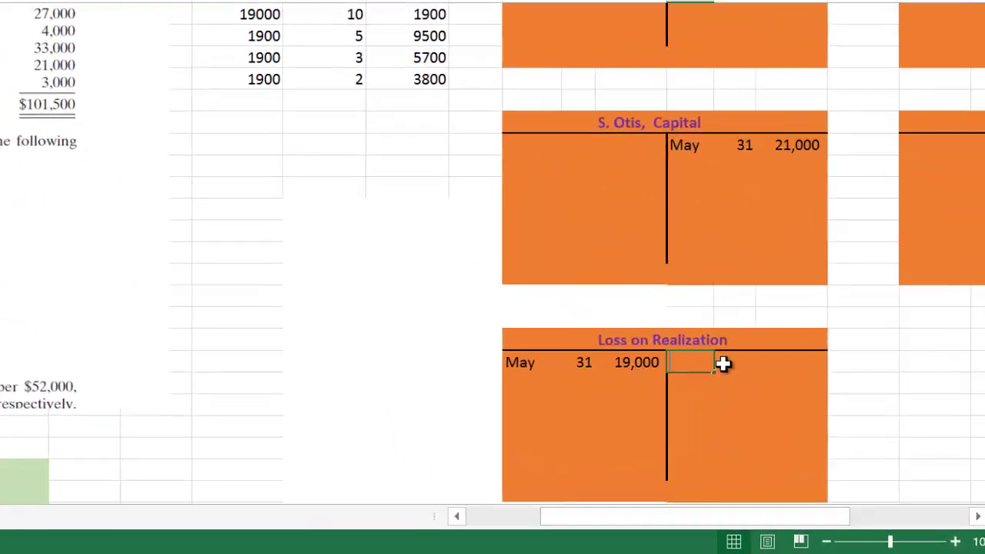
double_click(714, 357)
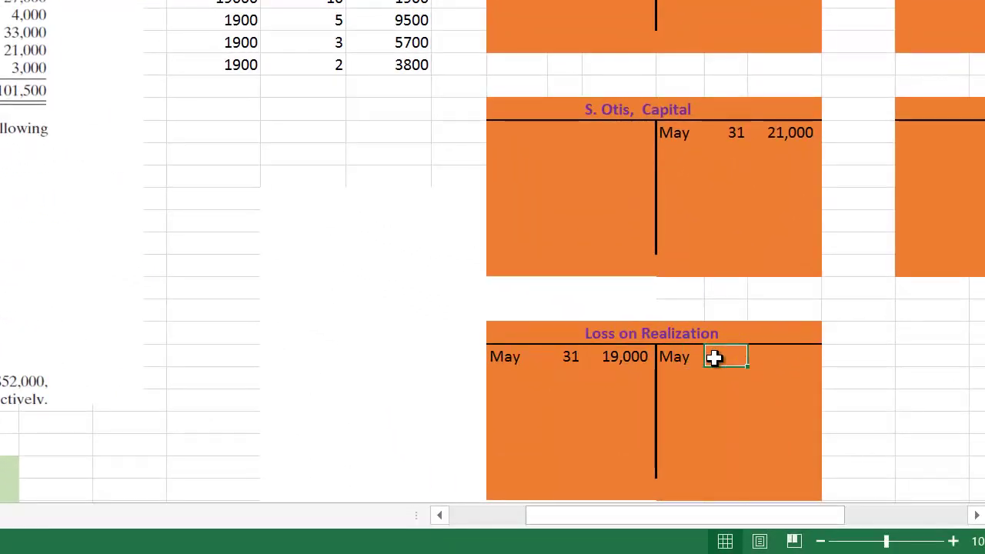
type("31")
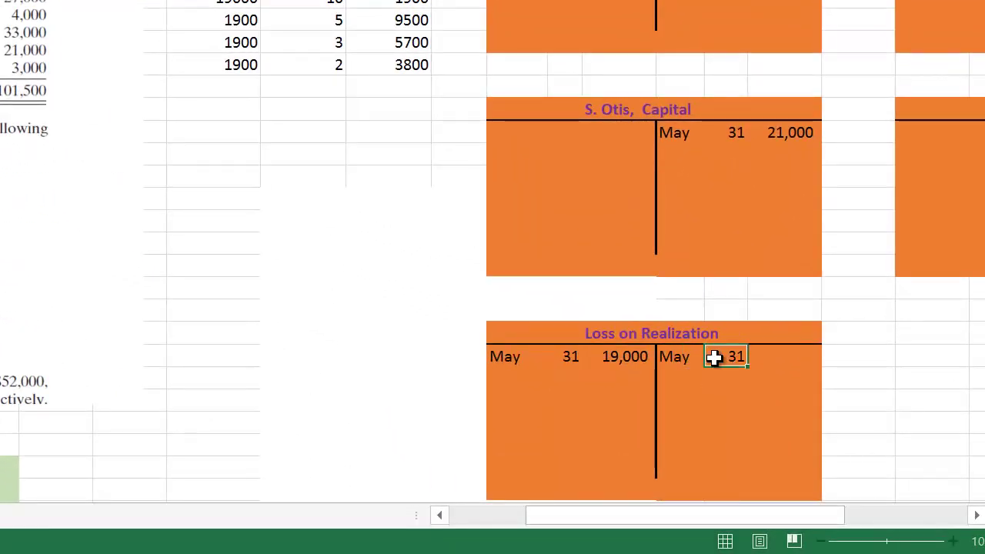
key("Tab")
type("1")
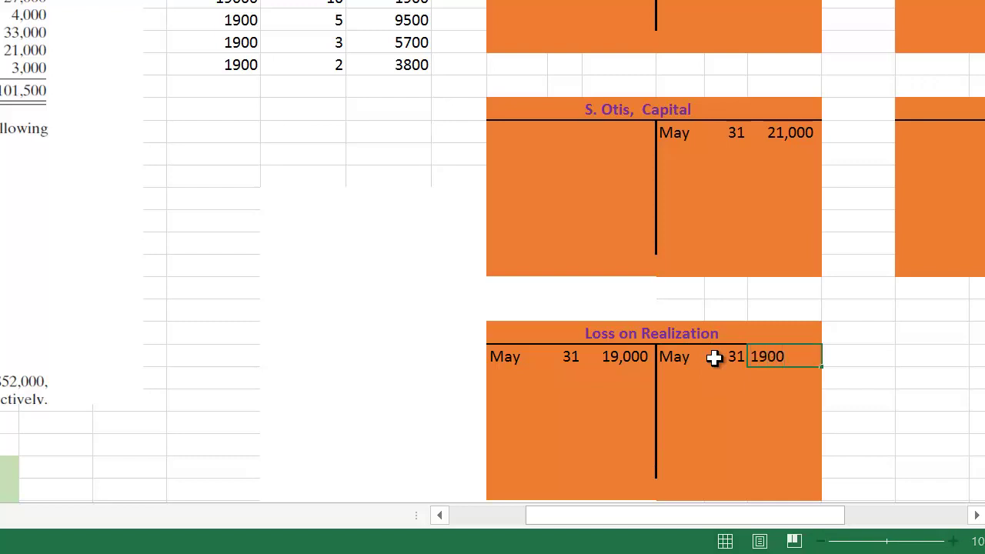
key("Return")
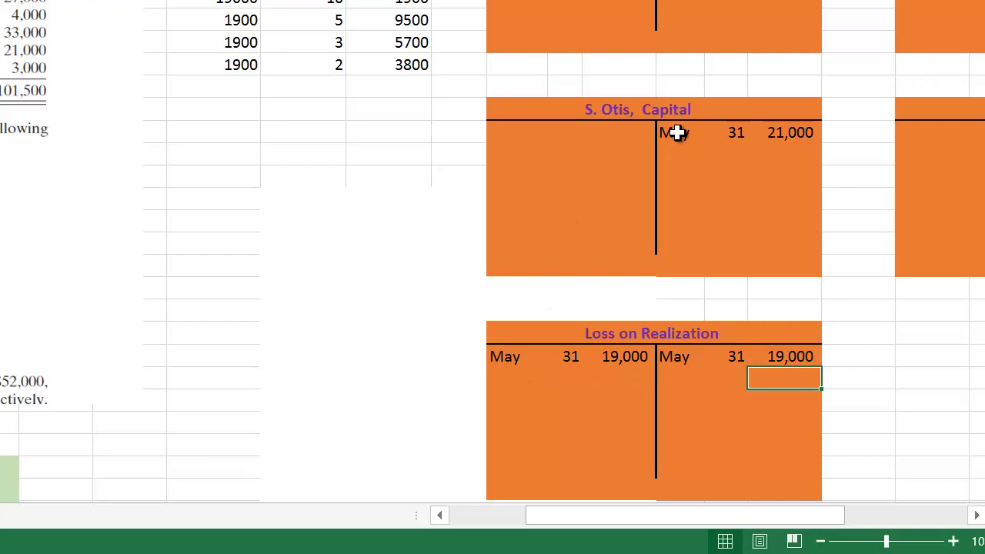
Post the first partner's loss share to the debit side of that partner's capital T-account as May 31, 9,500.
scroll(895, 205, "up", 1)
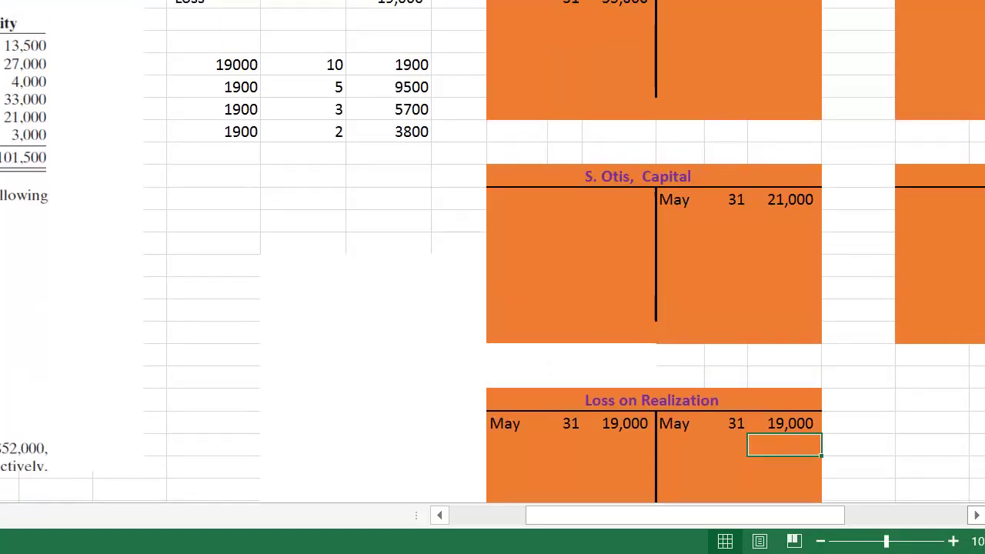
scroll(894, 205, "right", 3)
scroll(836, 213, "right", 2)
scroll(840, 202, "up", 1)
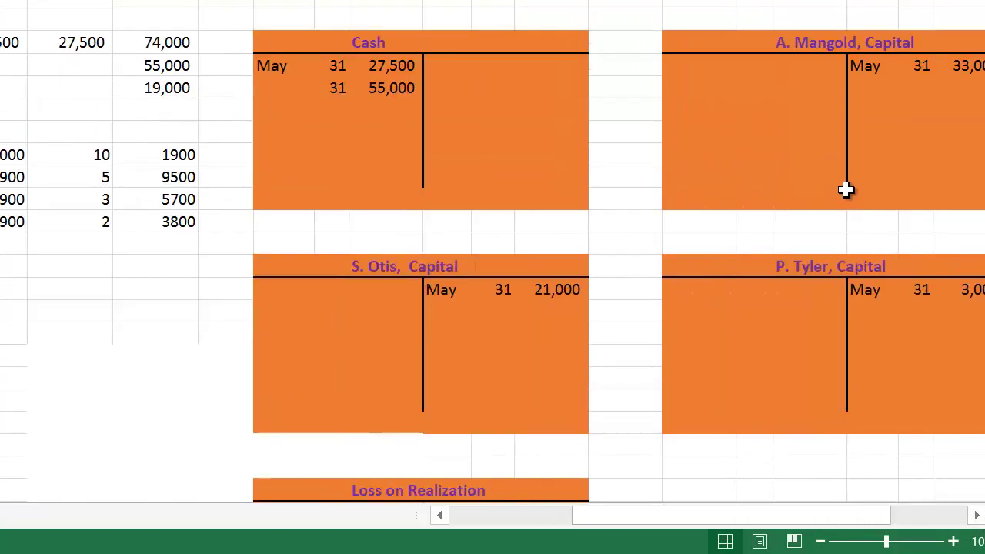
scroll(692, 231, "right", 3)
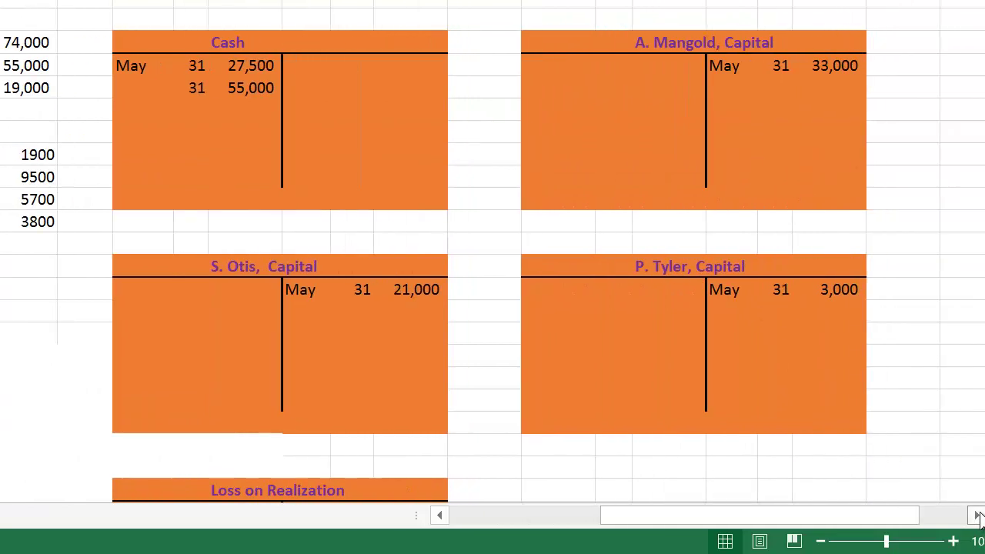
left_click(484, 66)
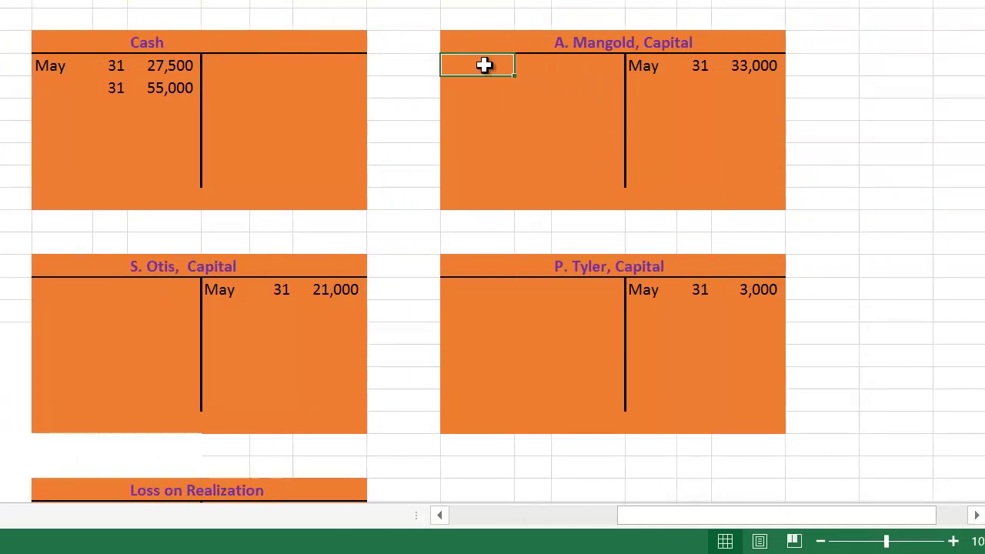
type("May")
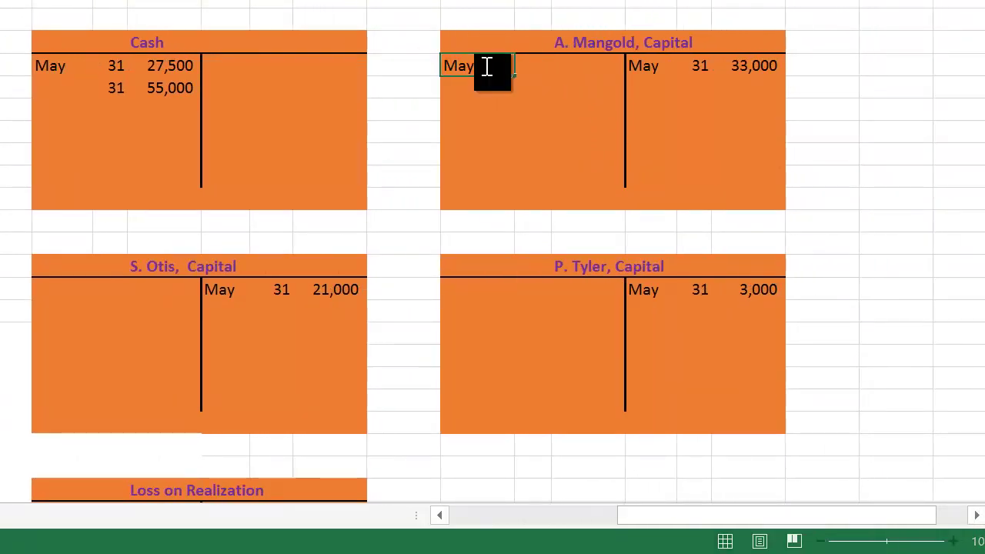
key("Tab")
type("31")
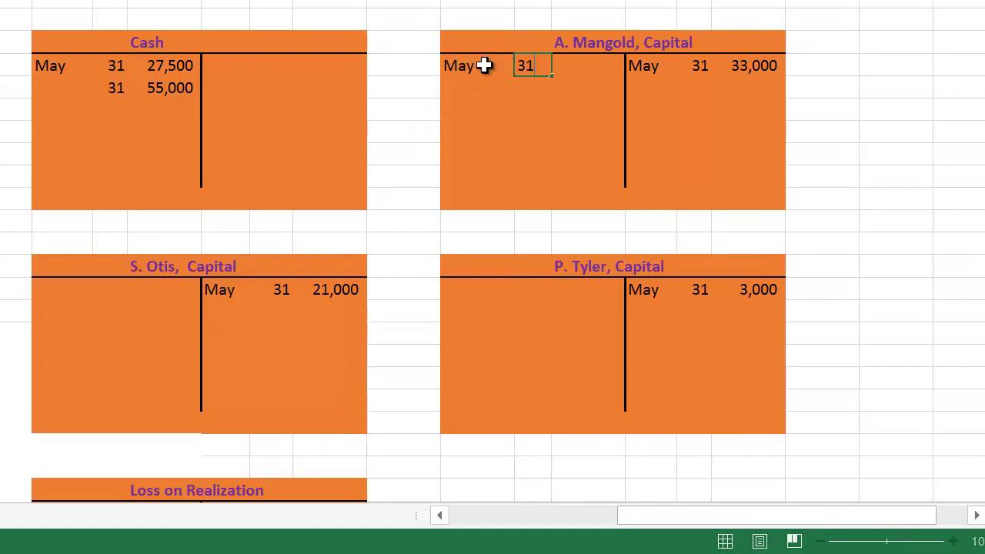
key("Tab")
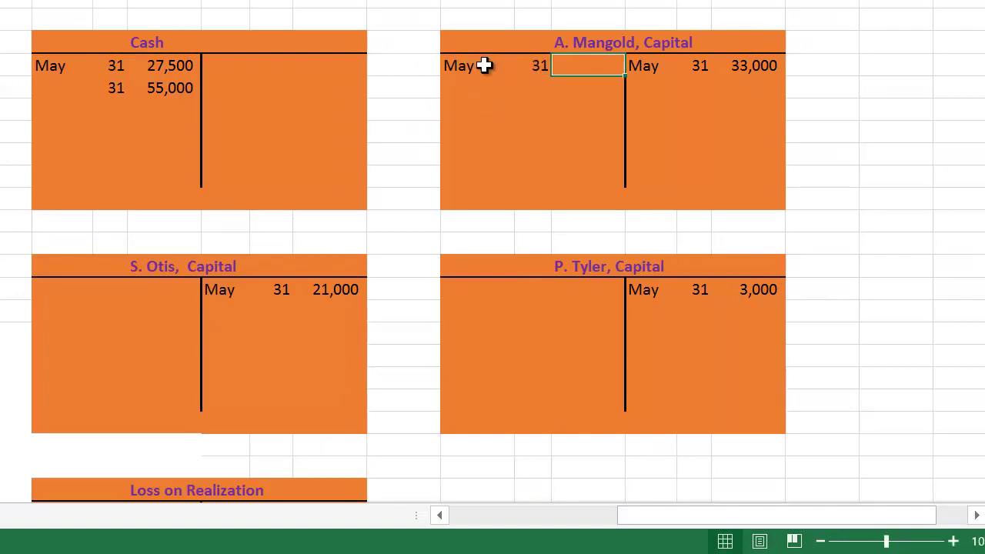
type("9500")
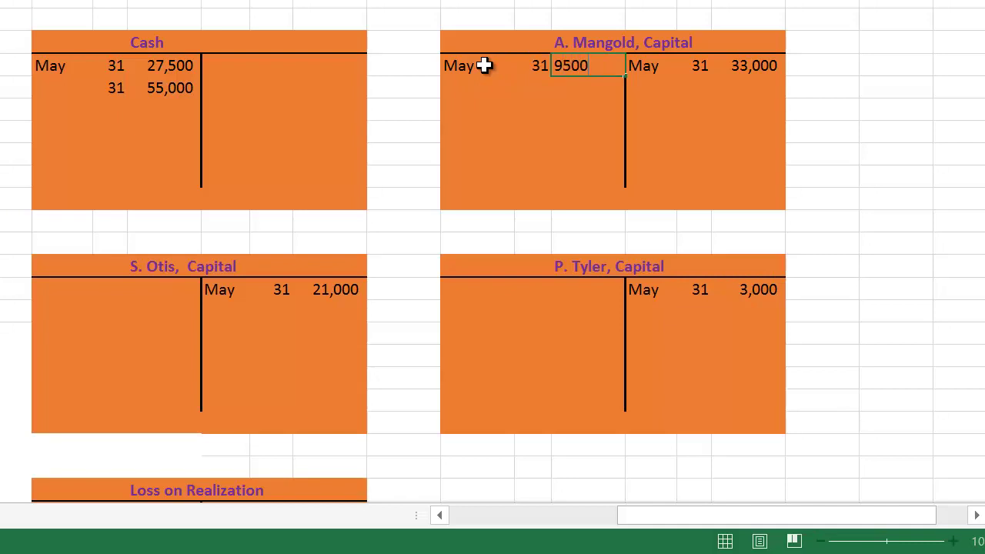
key("Return")
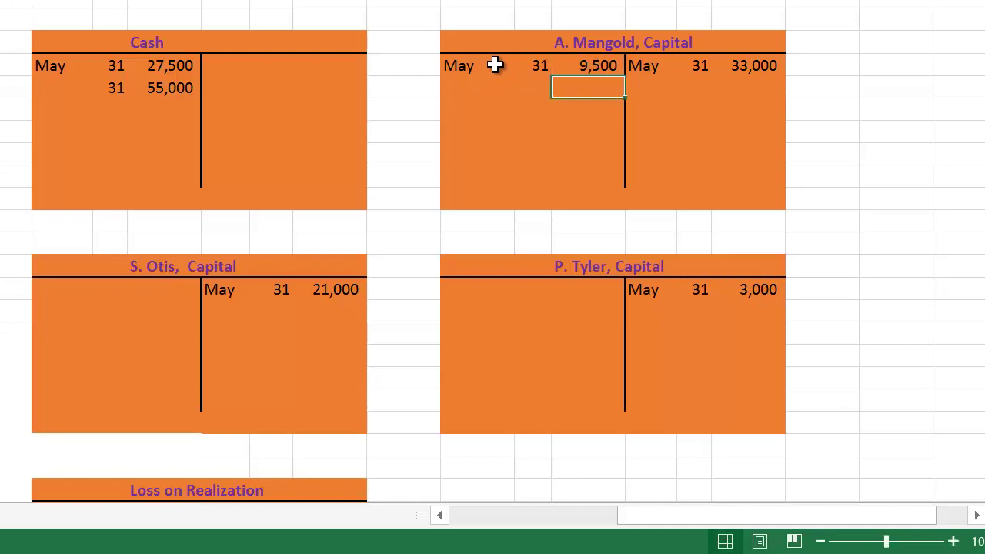
Post the second partner's loss share to the debit side of that partner's capital T-account as May 31, 5,700.
left_click(47, 290)
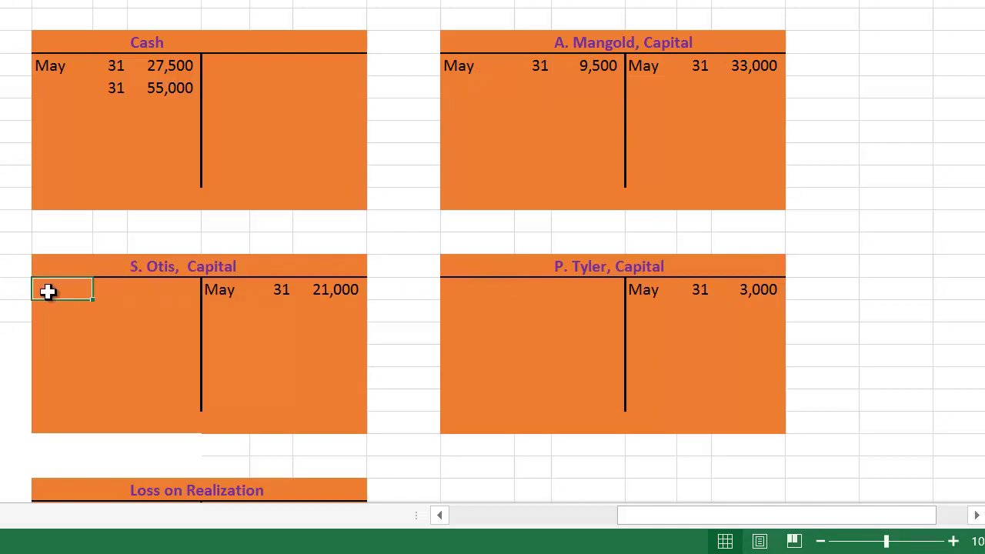
type("M")
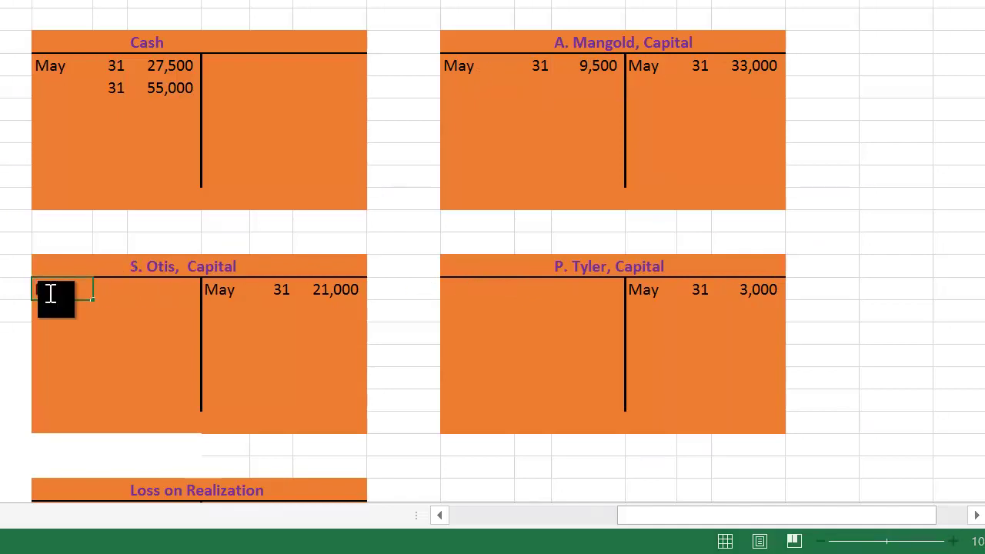
type("ay")
key("Tab")
type("31")
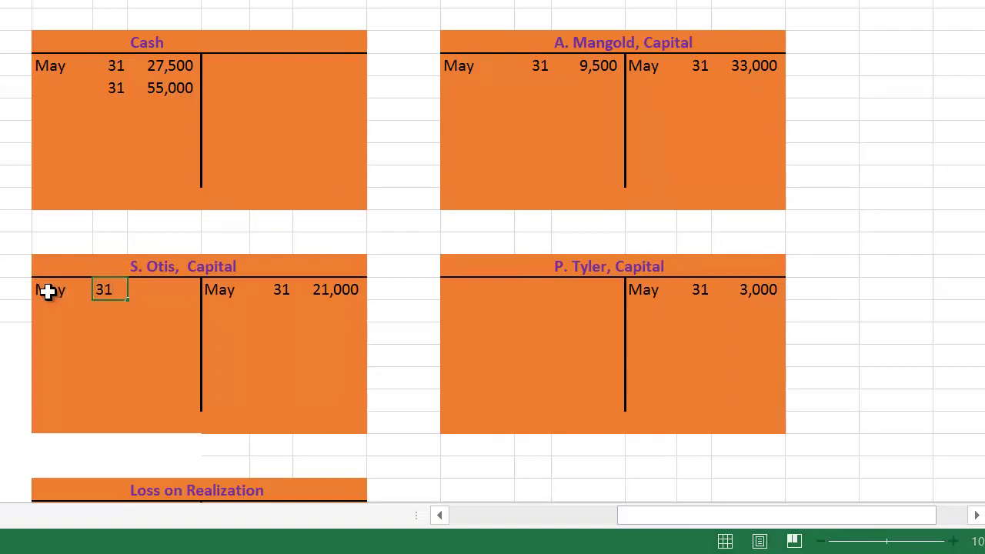
key("Tab")
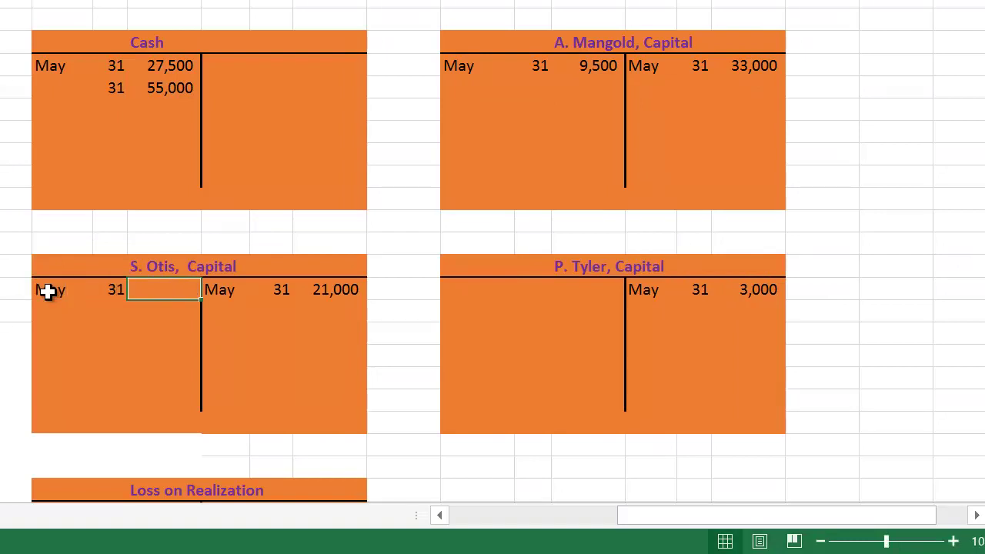
type("5,7")
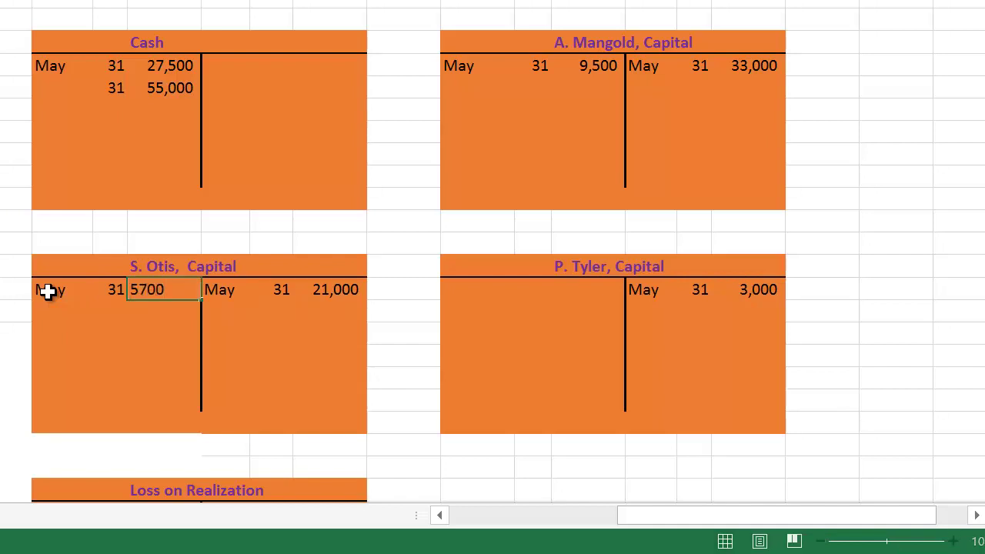
type("00")
key("Tab")
Post the third partner's loss share to the debit side of that partner's capital T-account as May 31, 3,800.
key("Tab")
key("Tab")
key("Tab")
key("Tab")
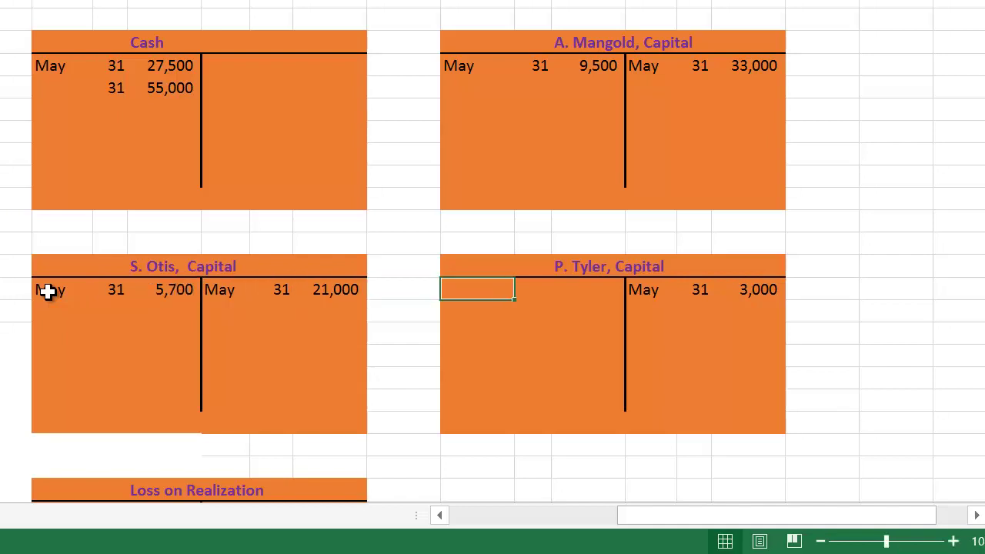
type("May")
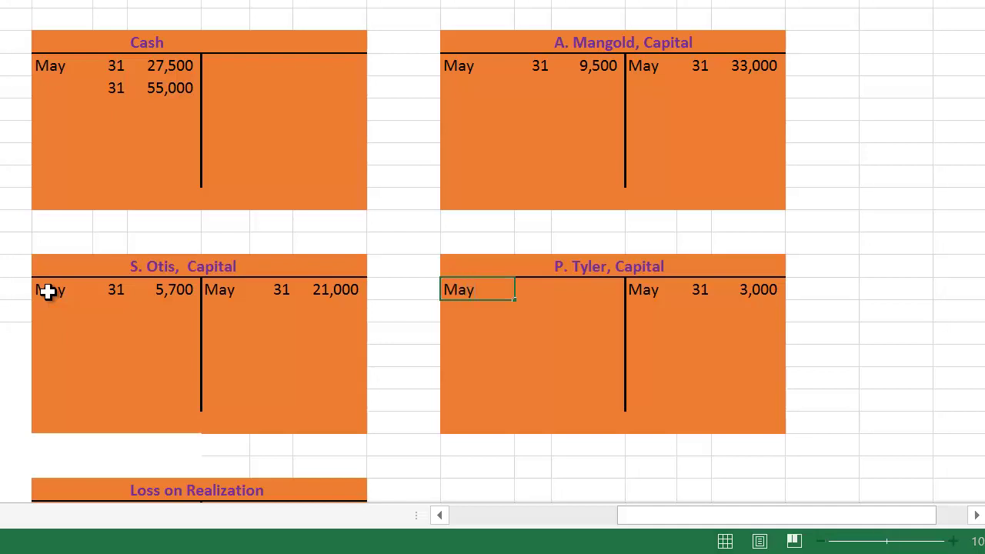
key("Tab")
type("31")
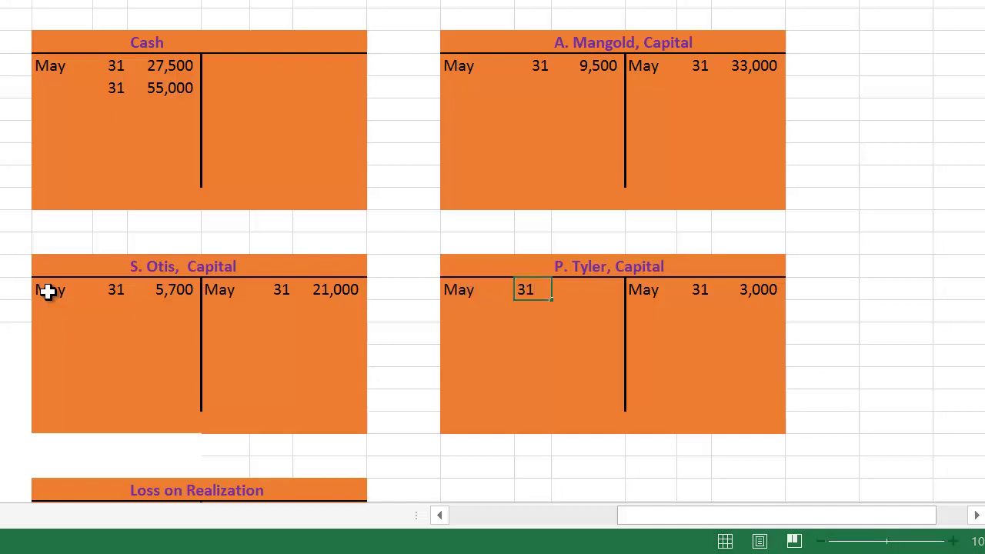
key("Tab")
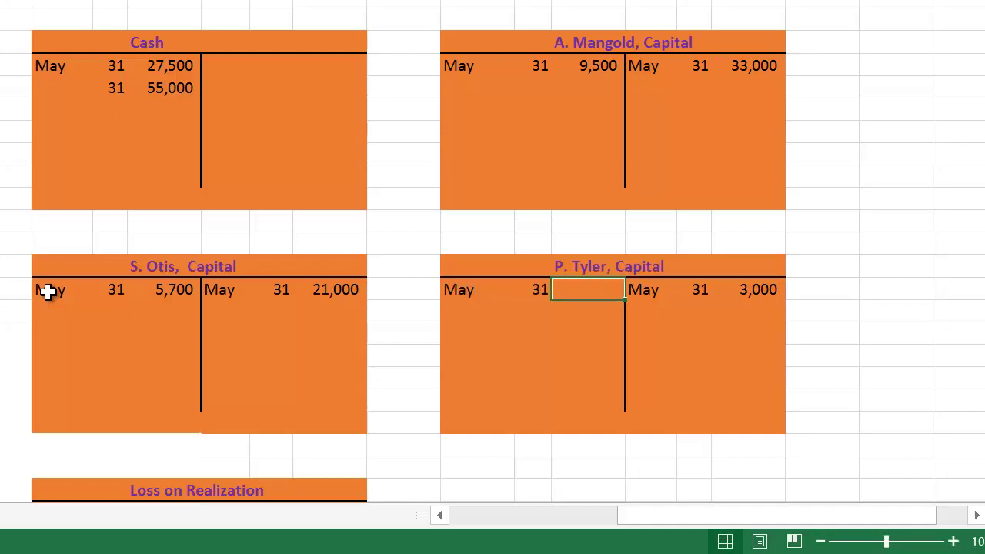
type("3800")
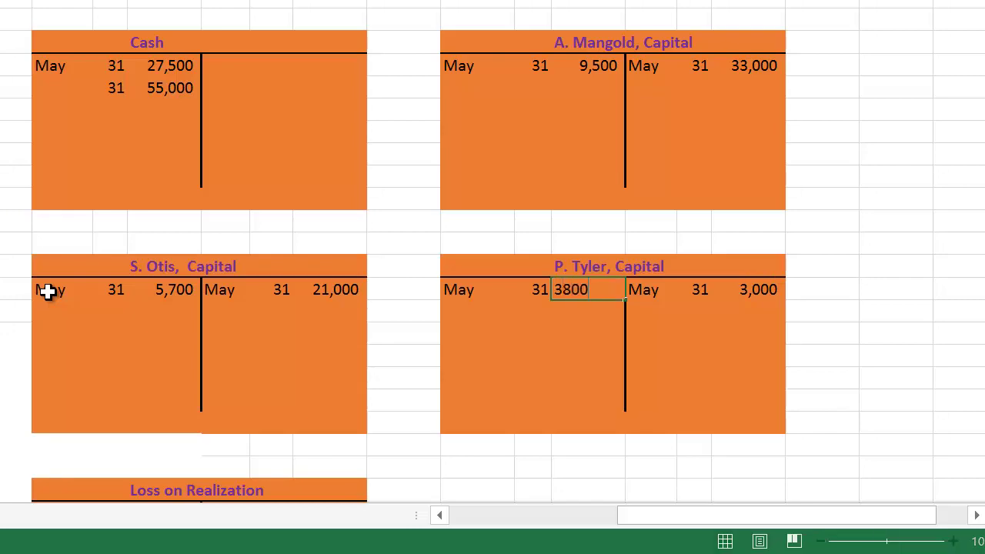
key("Return")
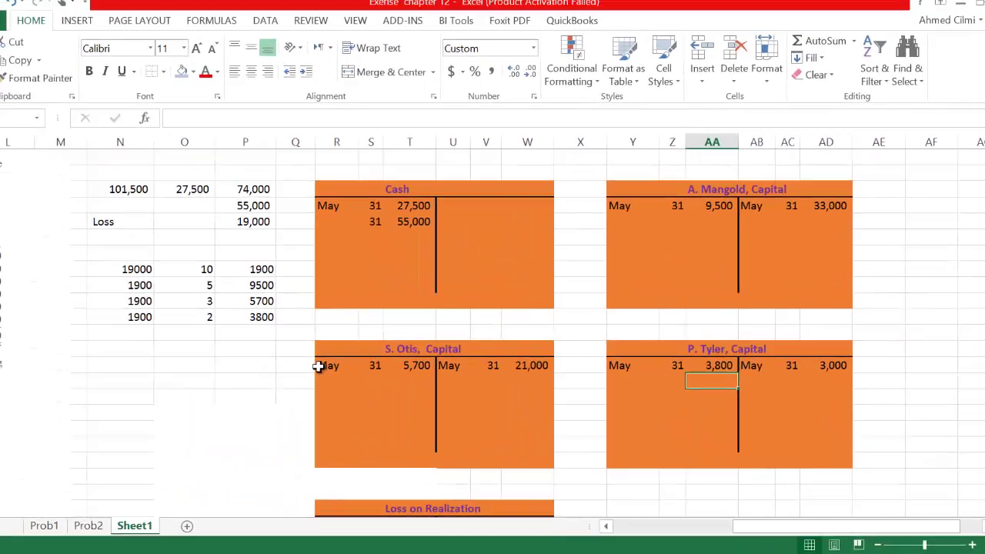
Rule a thick line beneath the May 31 entries across both sides of the Loss on Realization T-account.
left_click(613, 528)
scroll(605, 380, "down", 2)
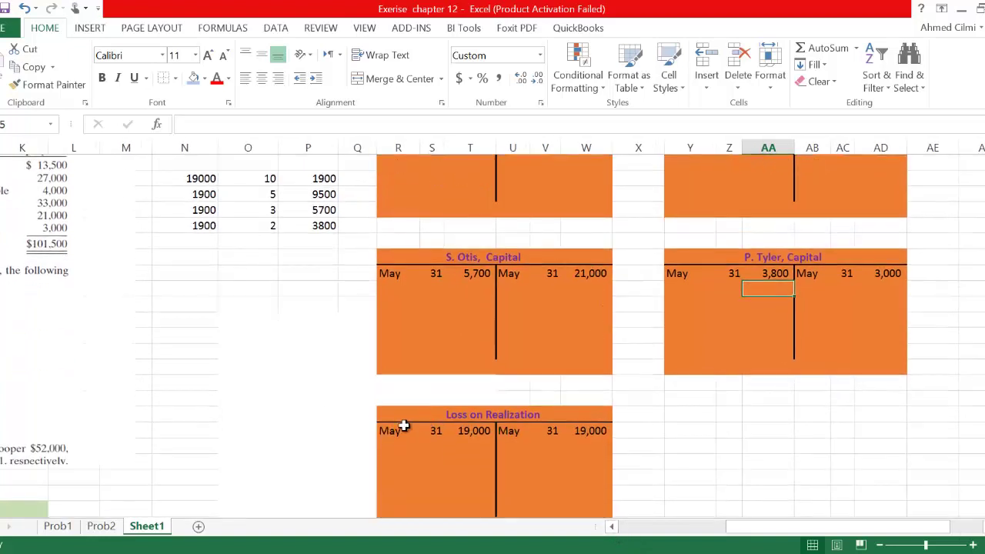
left_click_drag(403, 426, 583, 433)
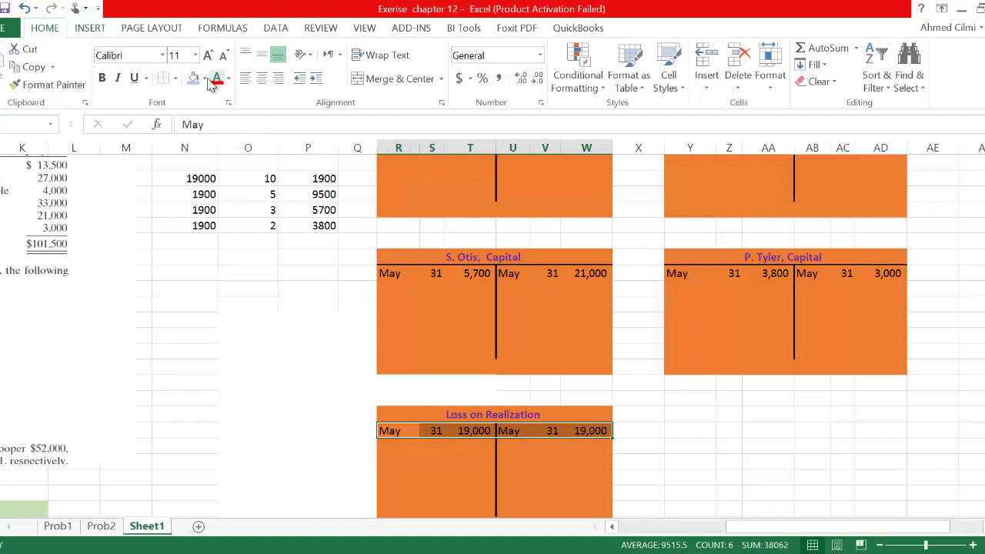
left_click(175, 79)
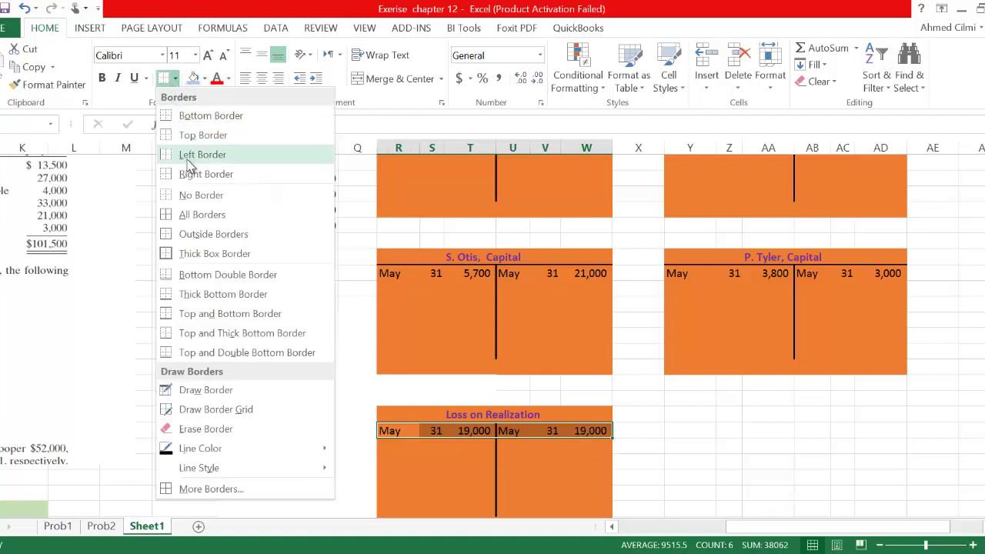
left_click(202, 135)
left_click(525, 447)
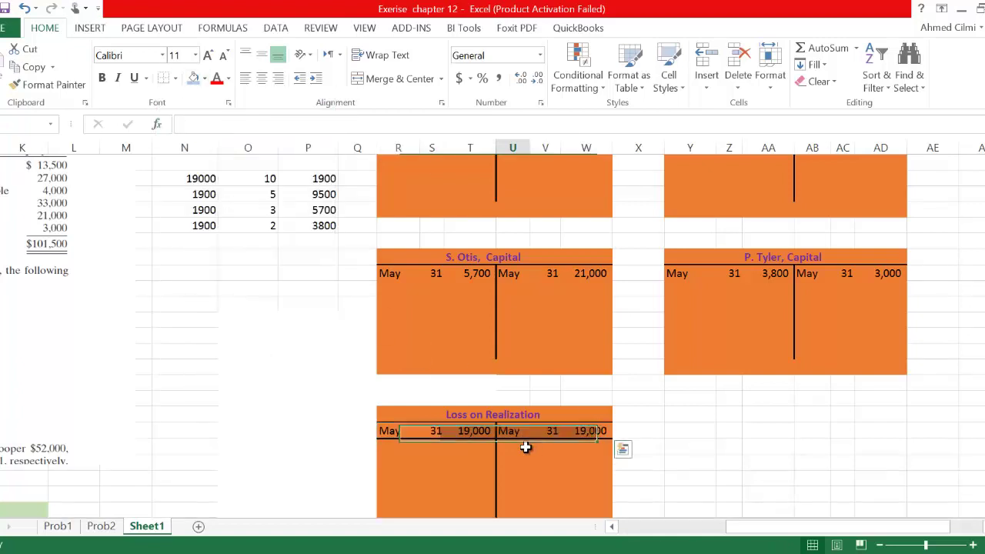
Enter a "Bal." line with a balance of 0 on the debit side of the Loss on Realization T-account.
left_click(387, 449)
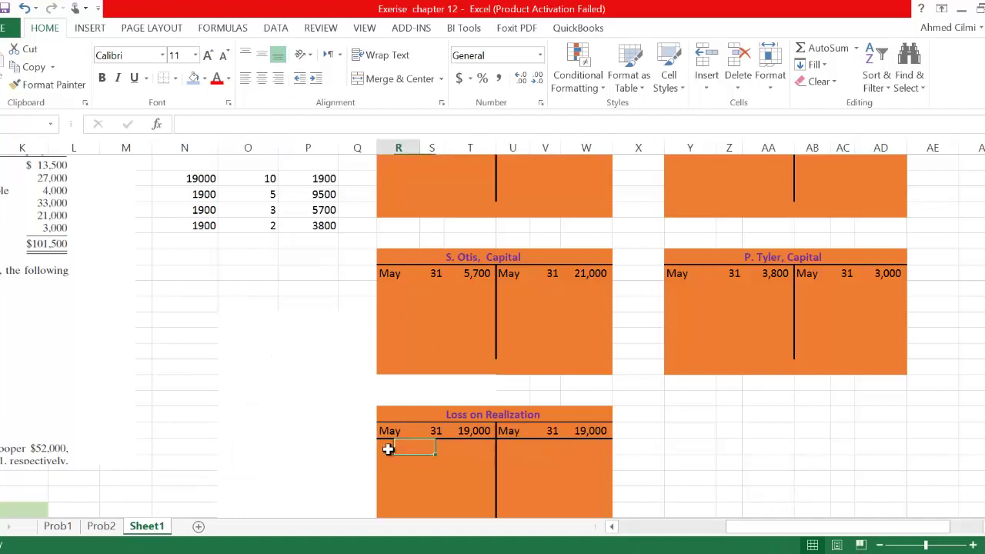
type("B")
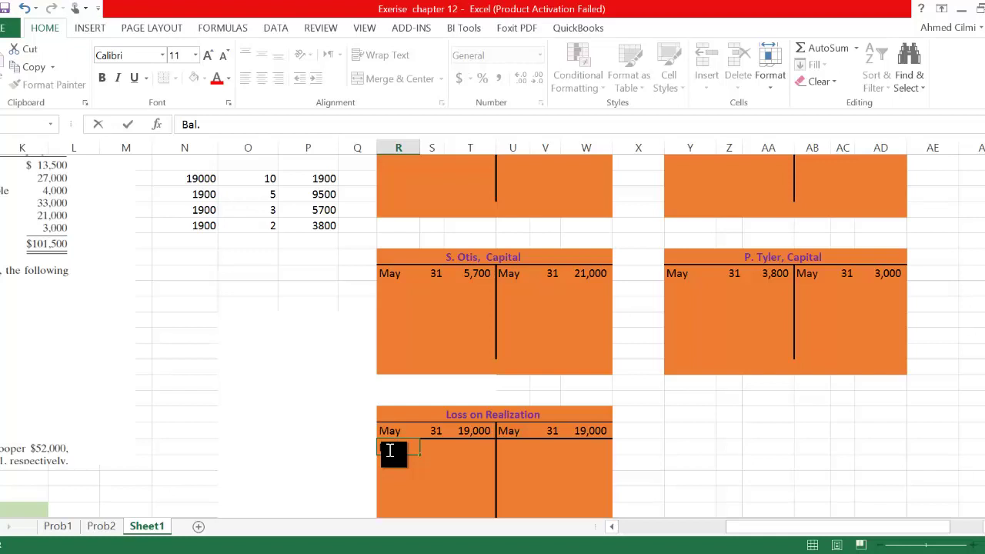
type("al.")
key("Tab")
key("Tab")
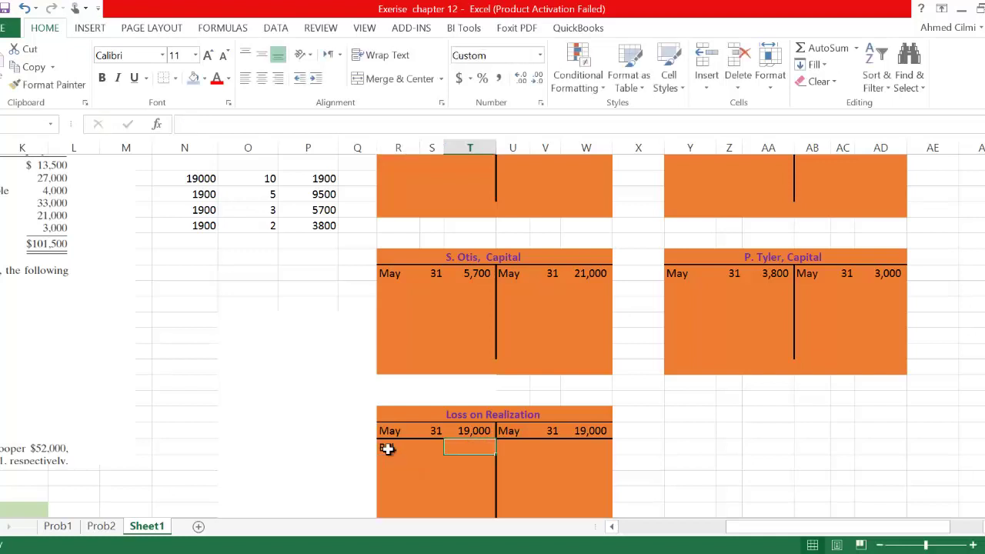
type("0")
key("Return")
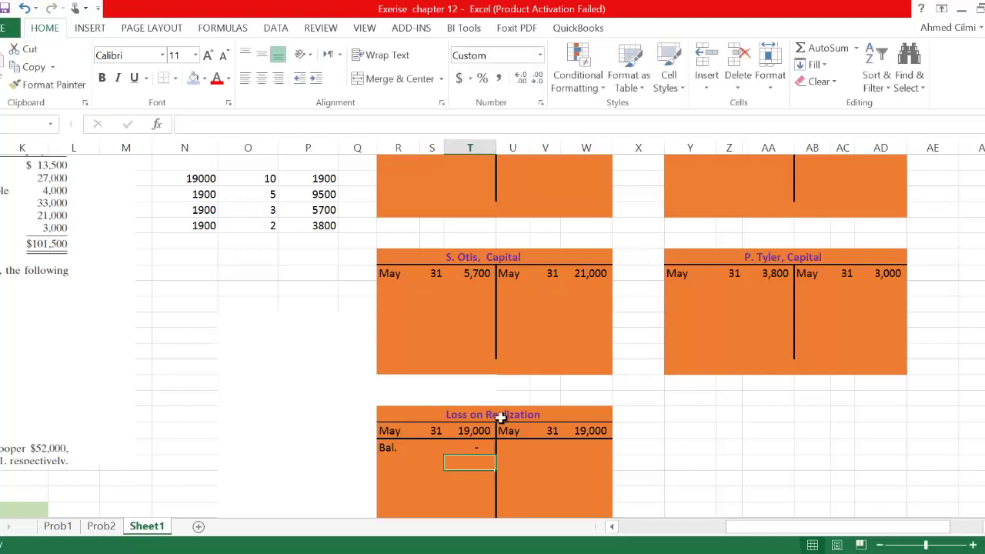
Rule a thick line beneath the May 31 entries across both sides of the second partner's capital T-account.
left_click_drag(393, 274, 589, 277)
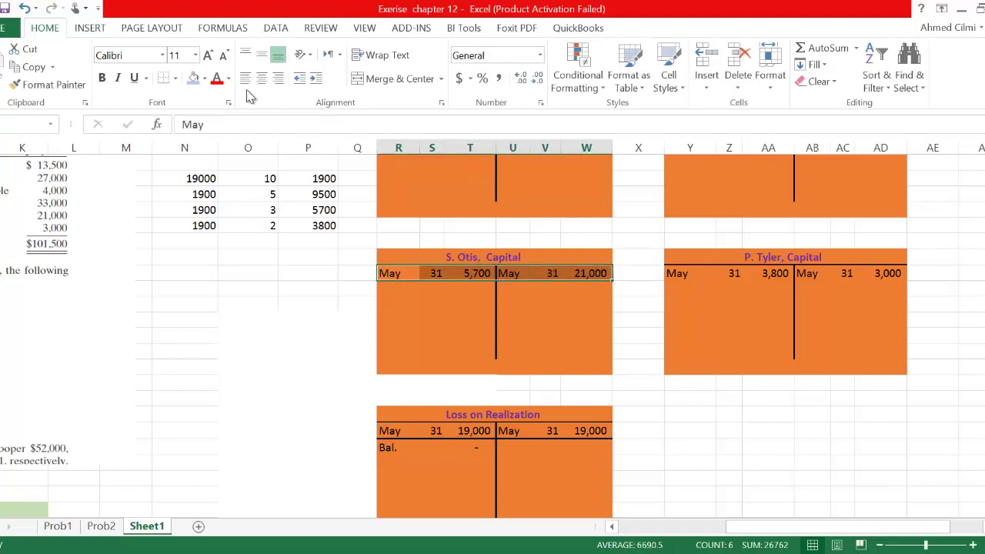
left_click(175, 79)
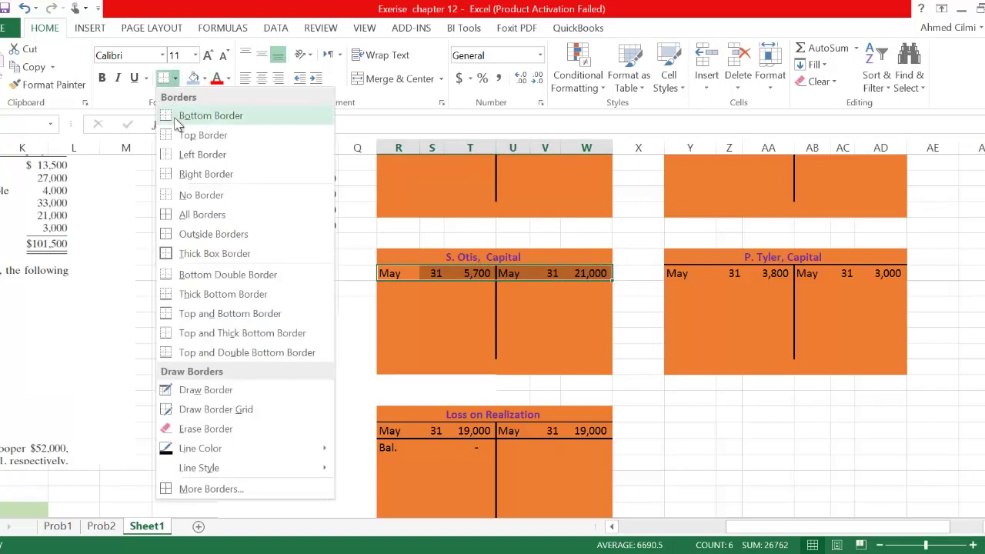
left_click(172, 117)
left_click_drag(417, 315, 546, 314)
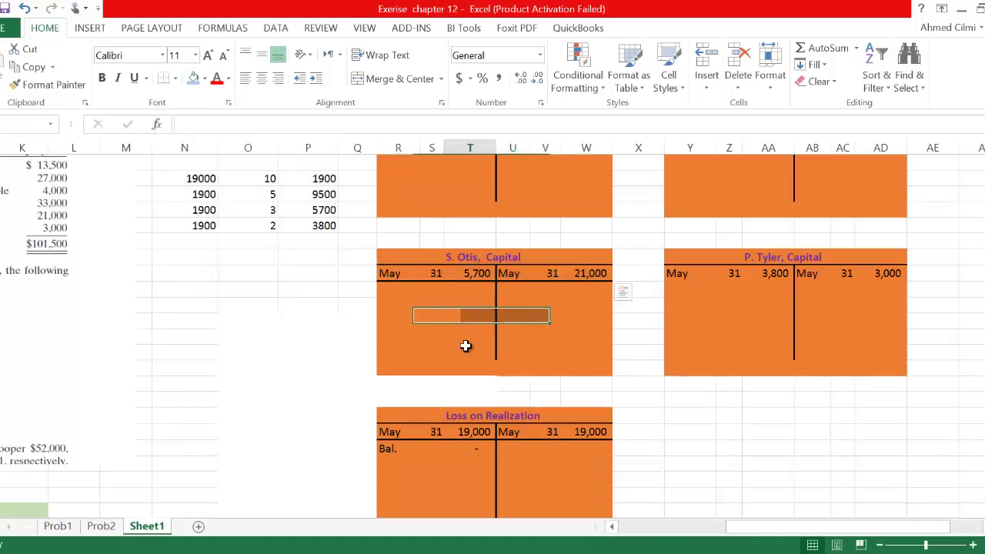
Enter "Bal." on the credit side of the second partner's capital T-account, with a formula subtracting the 5,700 debit from the 21,000 credit.
left_click(398, 289)
type("B")
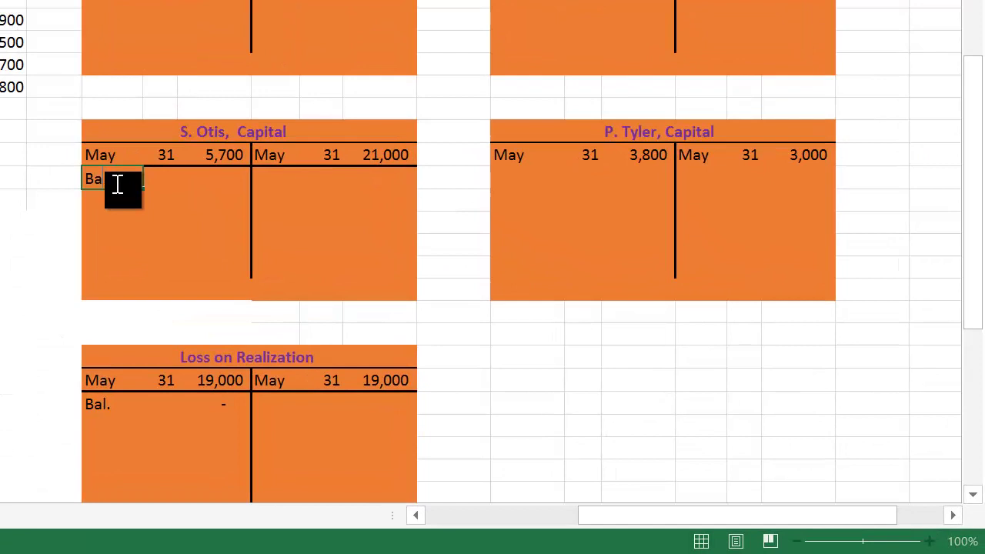
left_click(277, 179)
type("Ba")
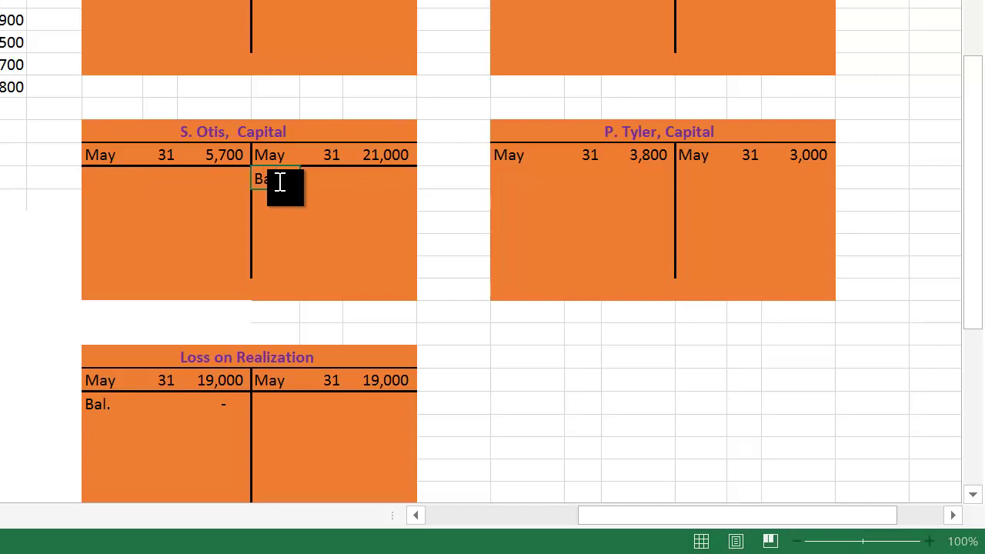
key("Tab")
key("Tab")
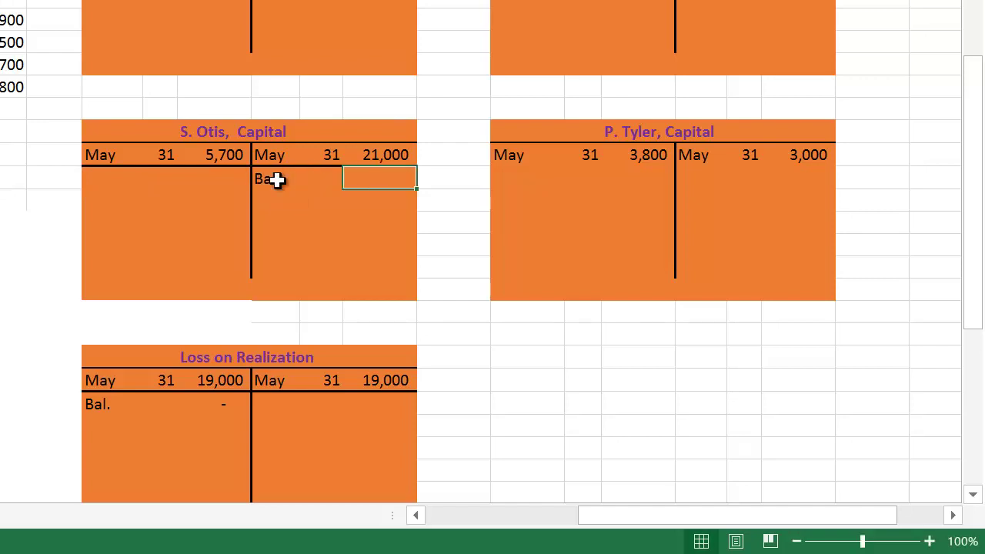
type("=")
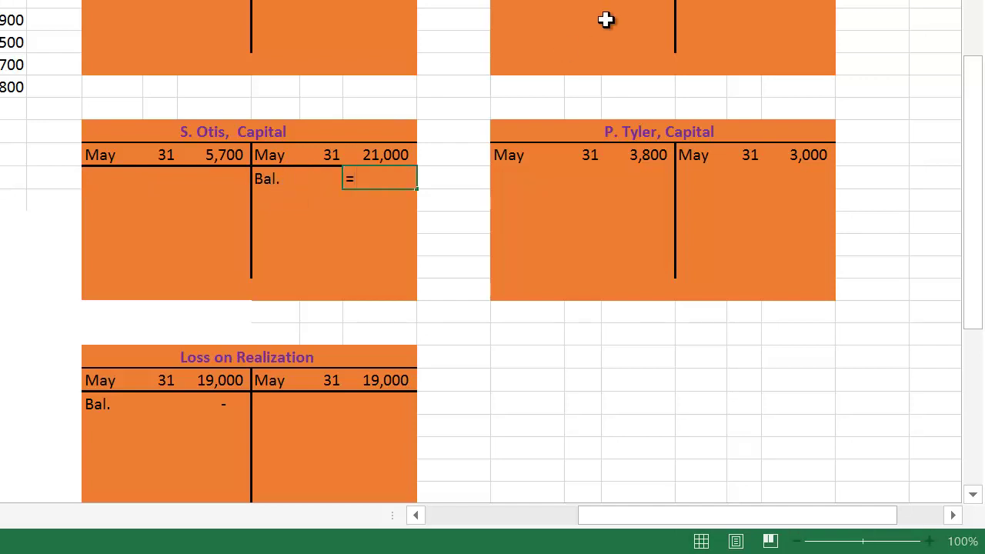
left_click(389, 156)
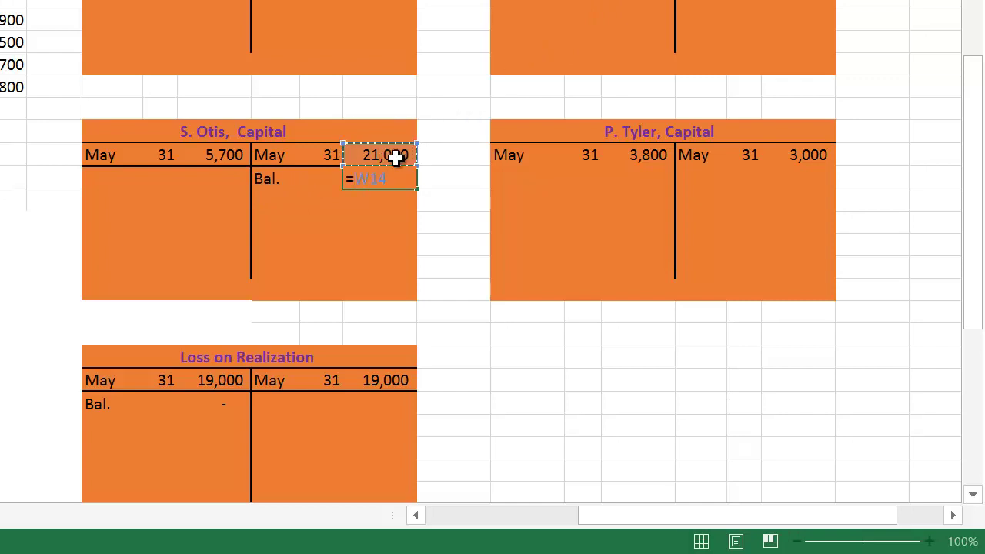
type("-")
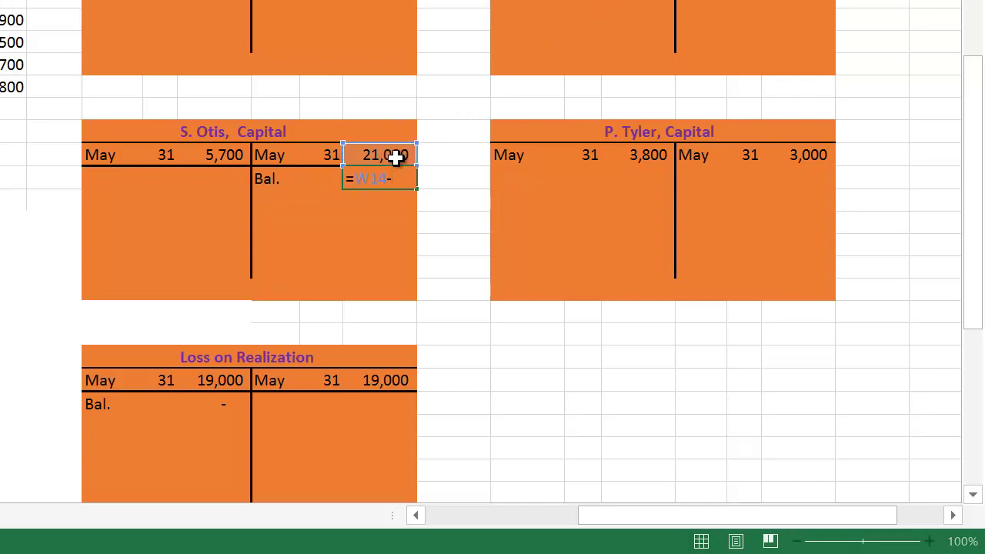
left_click(227, 157)
key("Return")
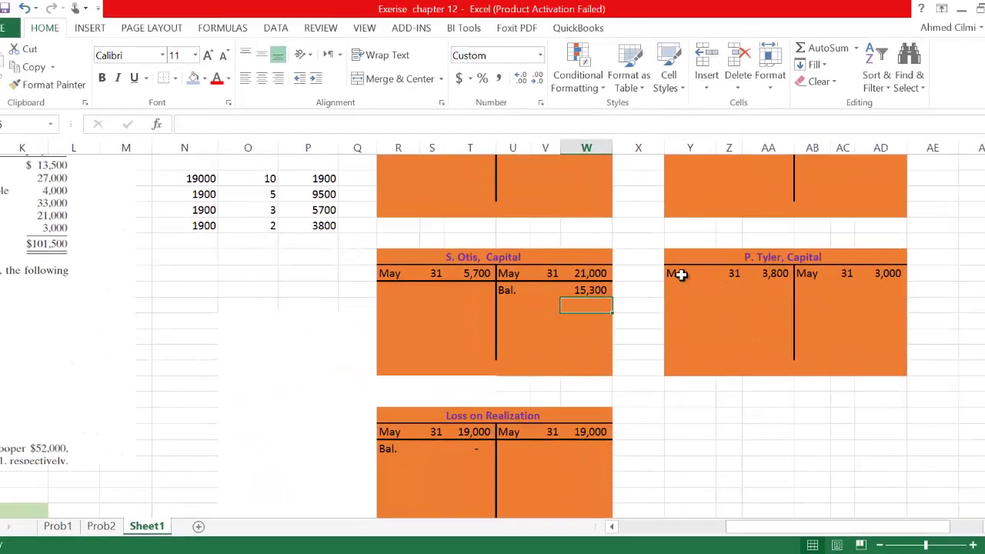
Rule a thick line across both sides of the third partner's capital T-account, below the blank row under the May 31 entries.
left_click(681, 274)
left_click(890, 274)
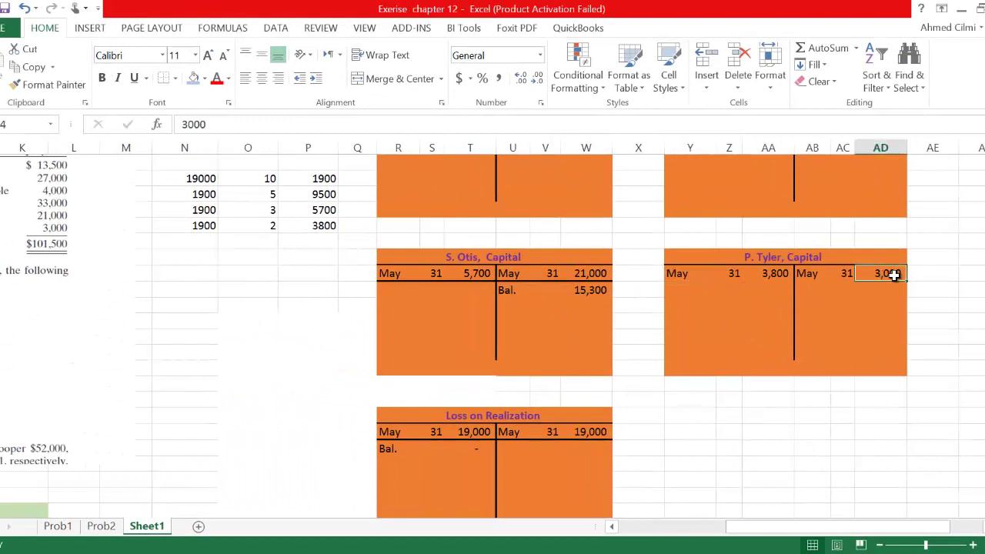
left_click(777, 276)
left_click(681, 276)
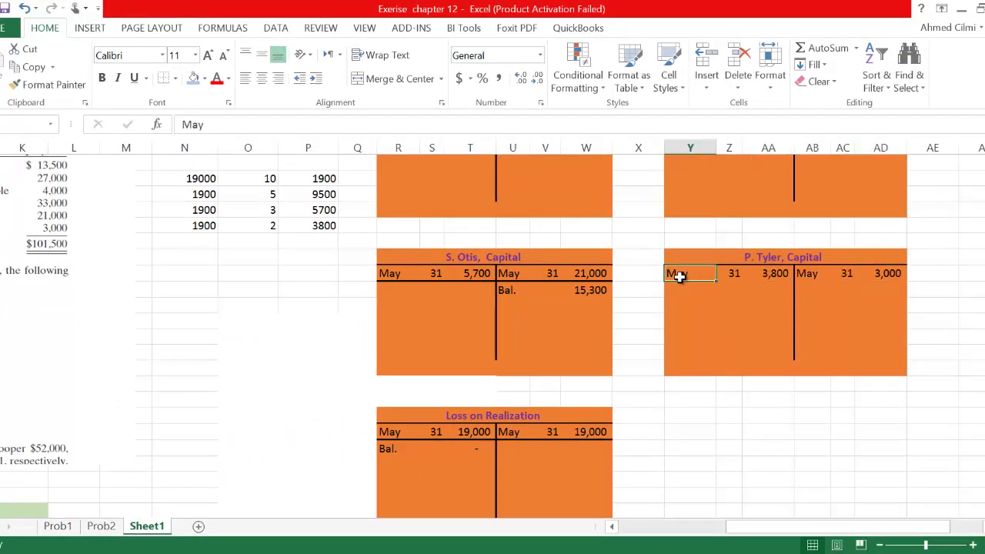
left_click_drag(680, 274, 879, 284)
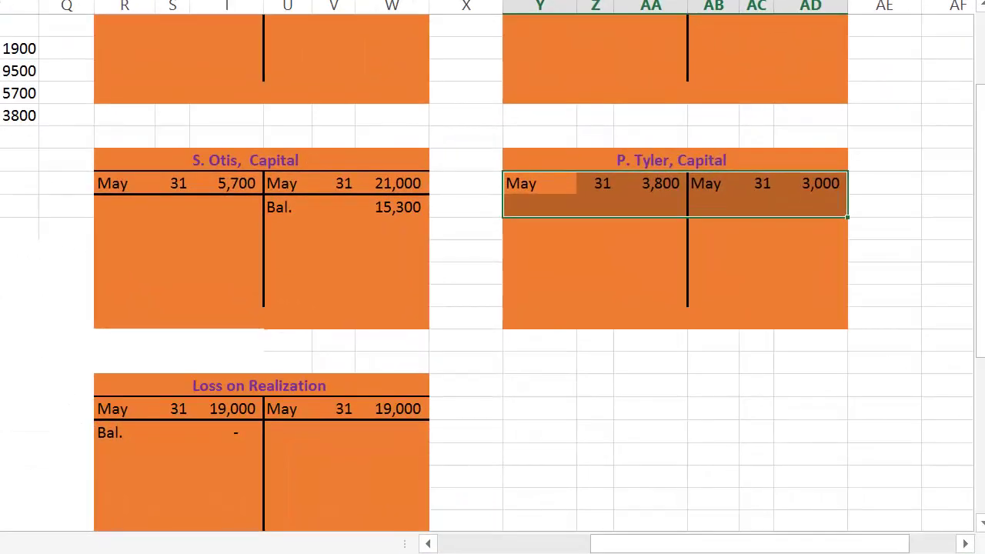
left_click(605, 258)
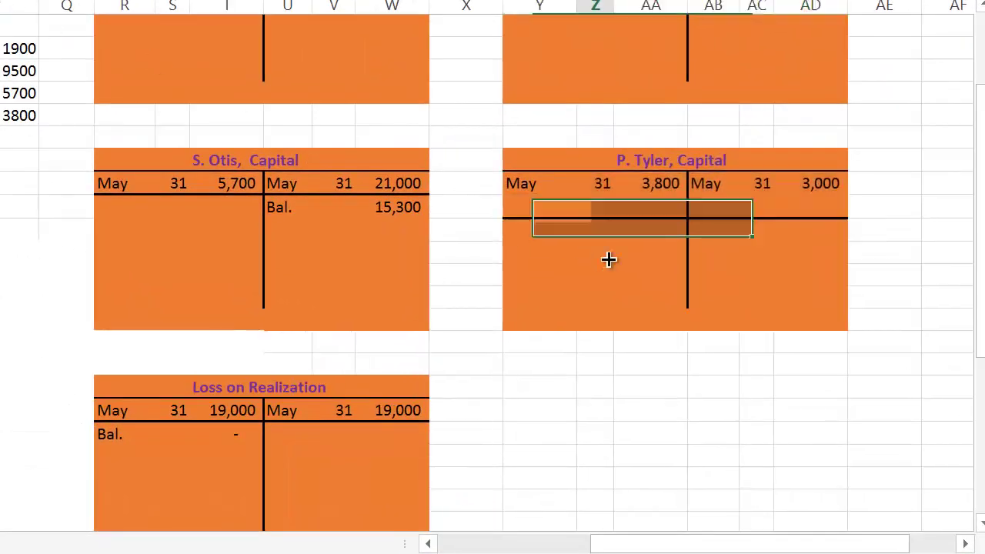
Enter a "Bal." line of 800 on the debit side of the third partner's capital T-account, below the ruled line.
left_click(535, 233)
type("Ba")
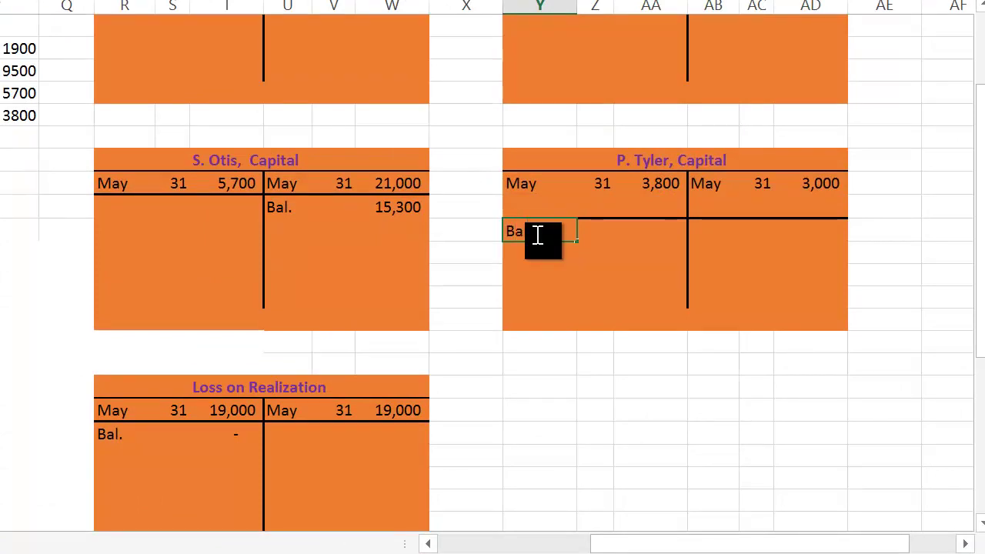
type("l.")
key("Tab")
key("Tab")
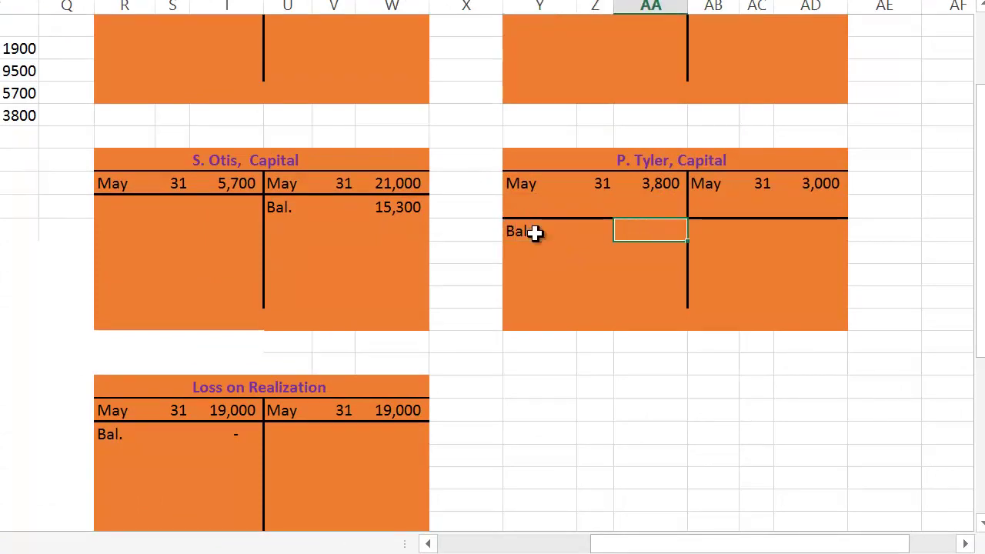
type("800")
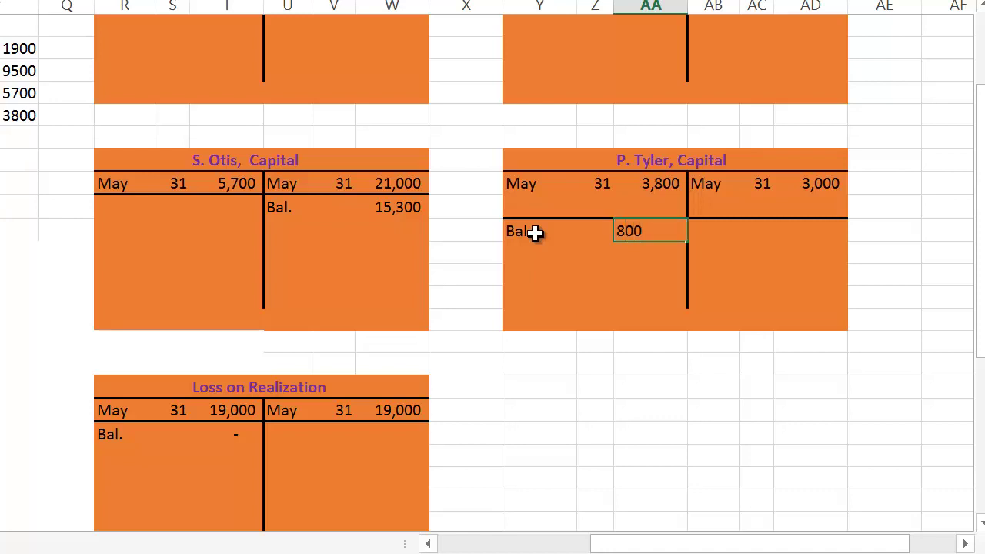
key("Return")
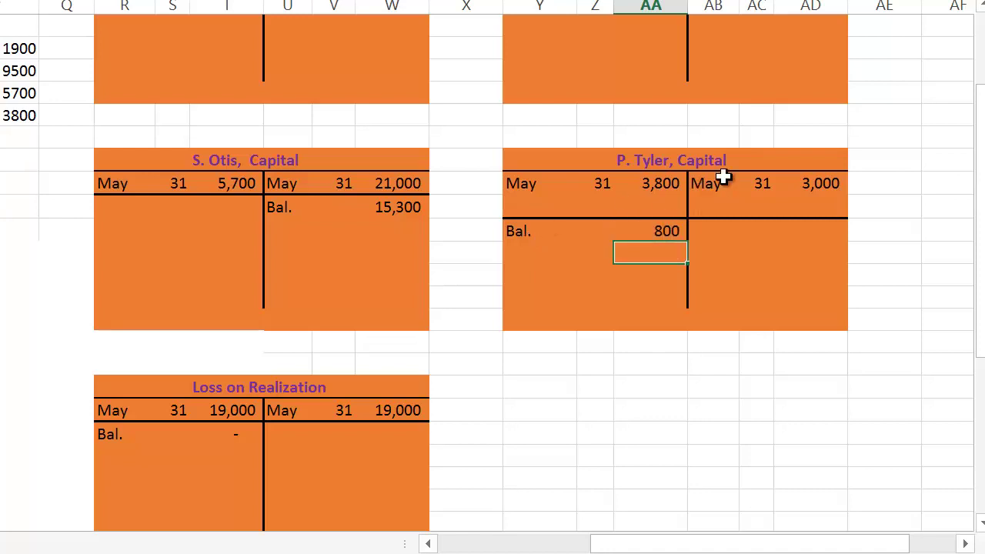
Rule a thick line across both sides of the first partner's capital T-account, below the blank row under the May 31 entries.
scroll(715, 171, "up", 2)
left_click_drag(523, 114, 795, 101)
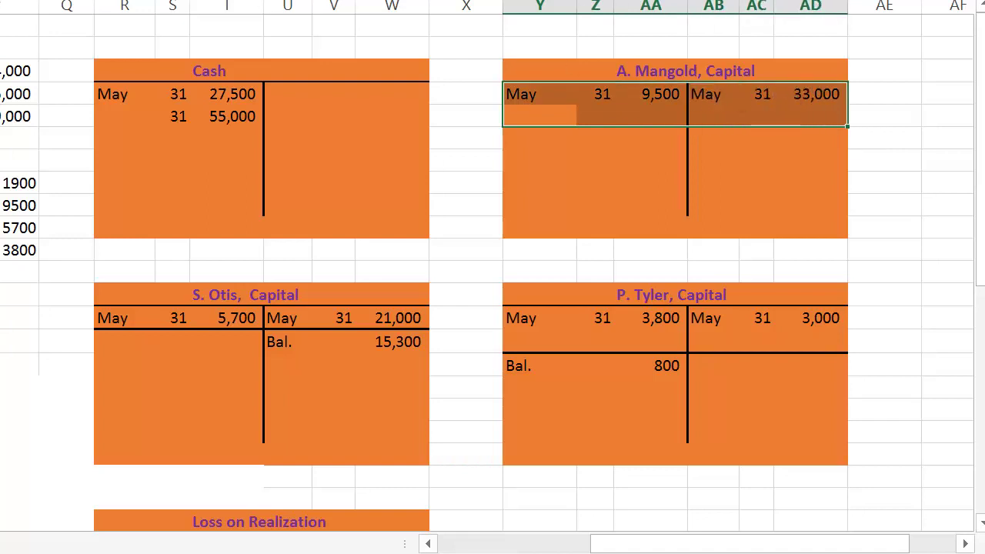
key("alt+h")
key("b")
key("h")
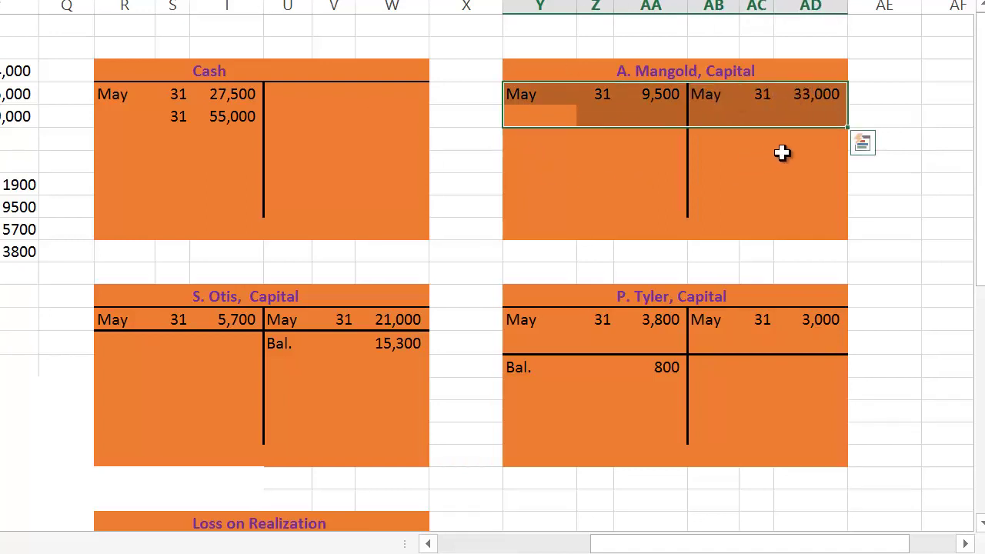
left_click(783, 151)
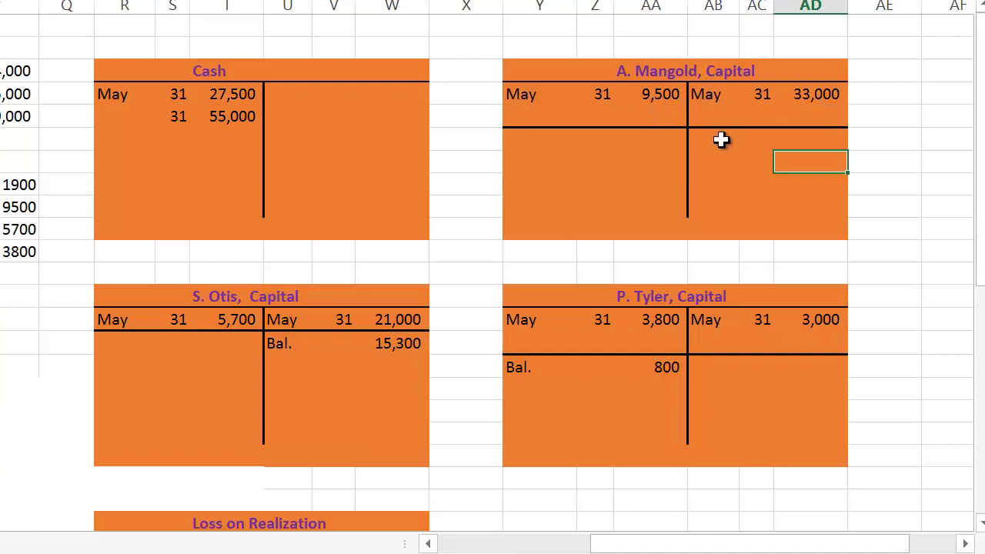
Enter "Bal." on the credit side of the first partner's capital T-account, with a formula subtracting the 9,500 debit from the 33,000 credit.
left_click(702, 143)
double_click(703, 144)
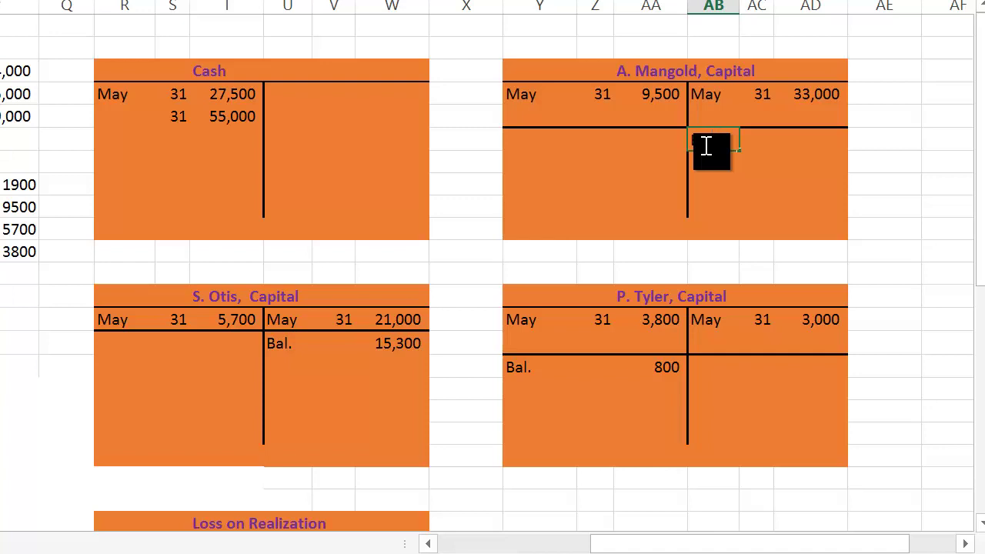
type("Bal.")
key("Tab")
key("Tab")
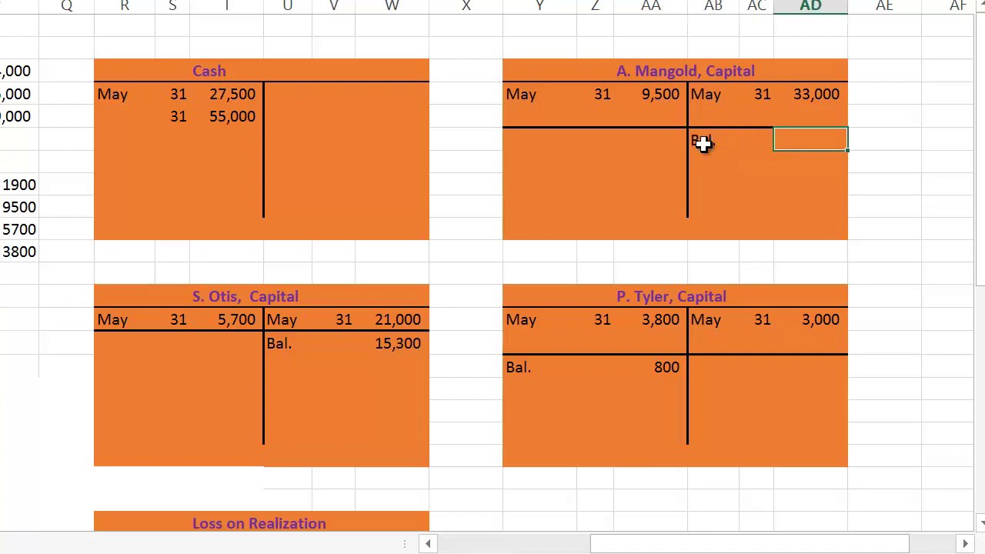
type("=")
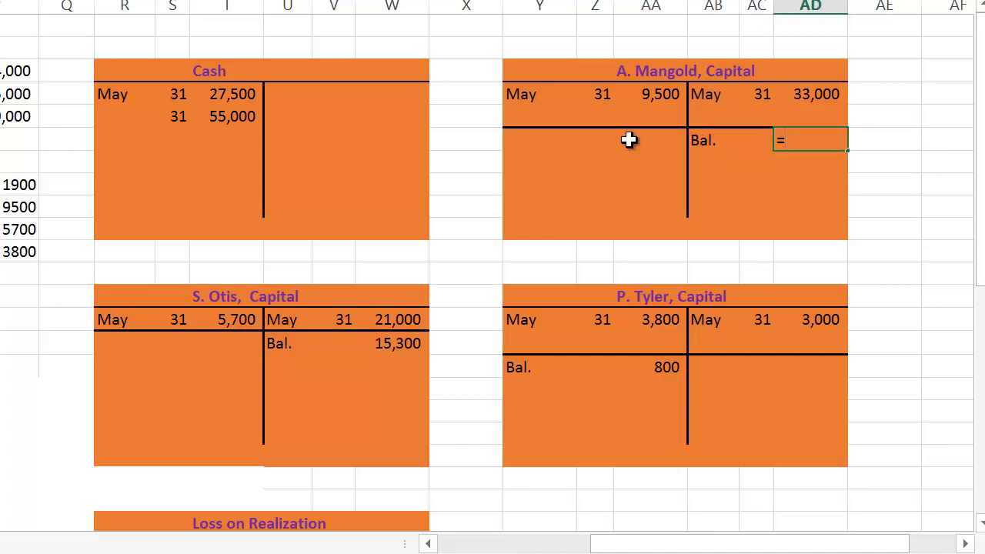
left_click(813, 95)
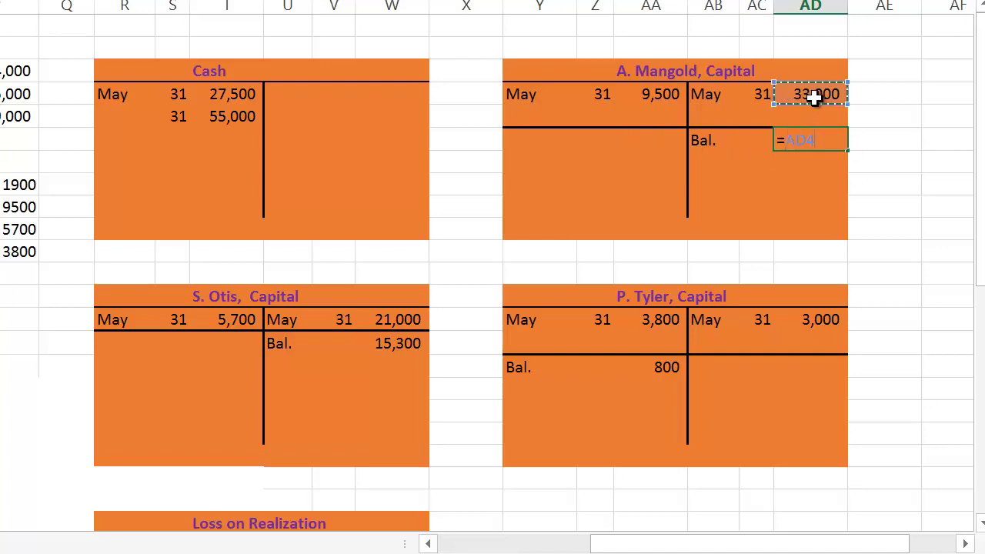
type("-")
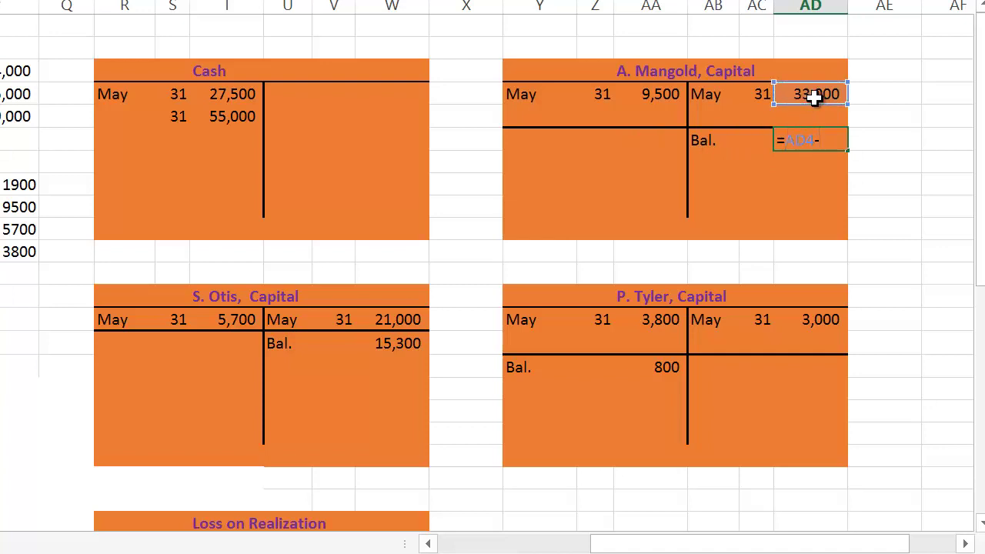
left_click(652, 93)
key("Return")
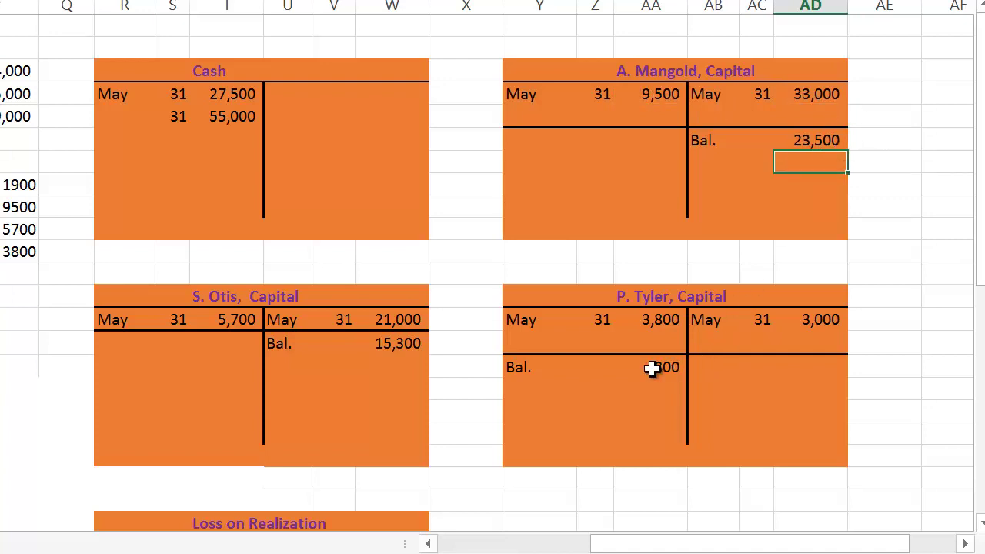
Review the existing journal entries against the problem's transaction list and the liabilities on the River Song Company balance sheet.
left_click(402, 345)
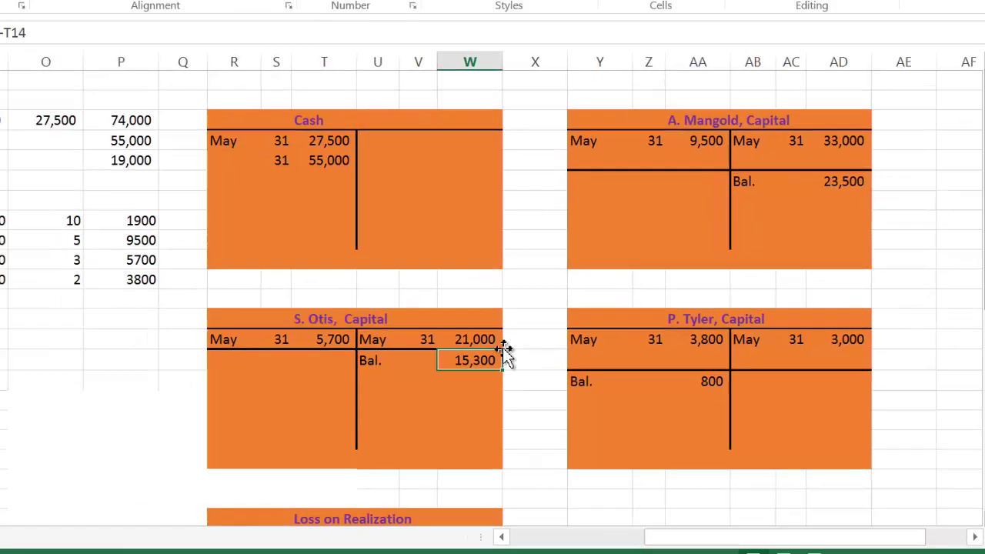
scroll(440, 456, "down", 2)
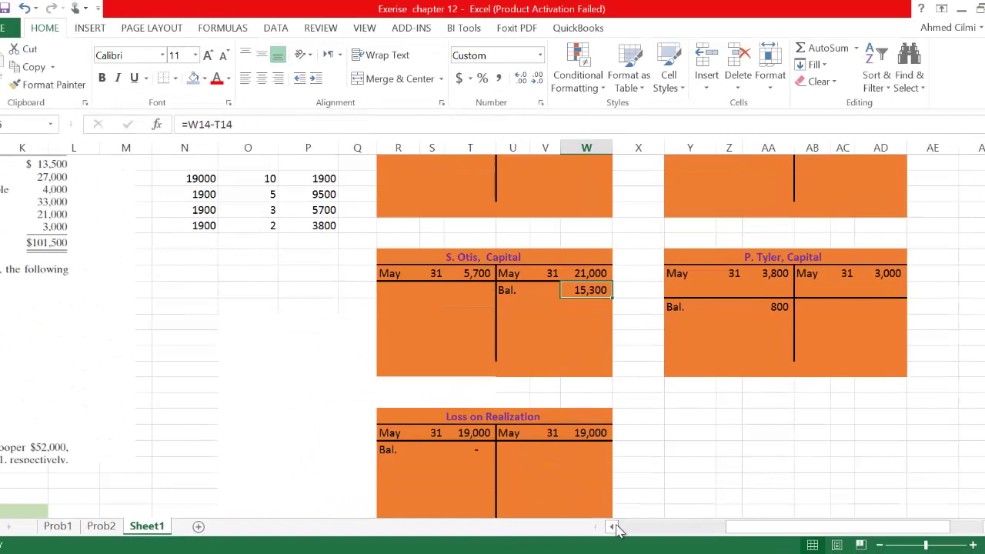
left_click_drag(615, 528, 612, 528)
scroll(203, 296, "down", 8)
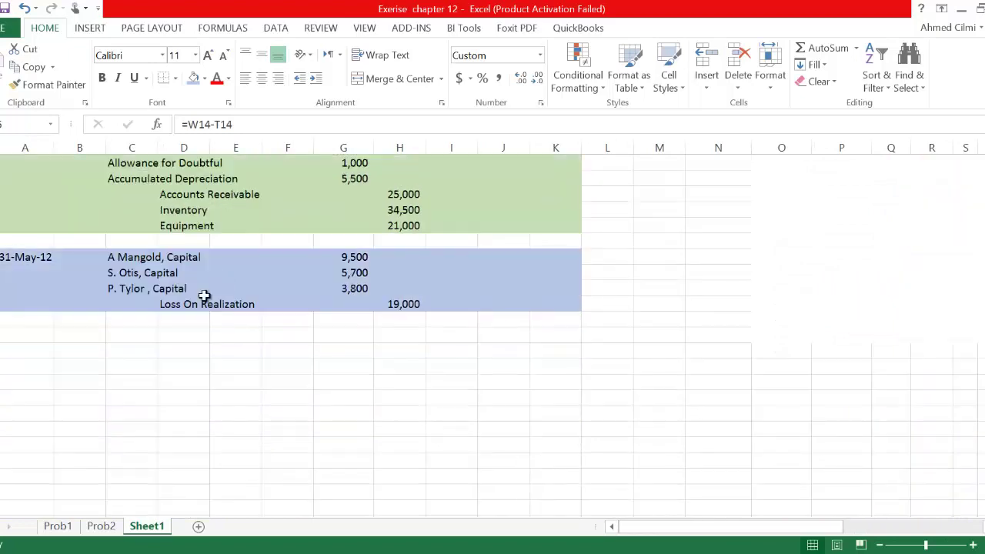
scroll(196, 301, "up", 6)
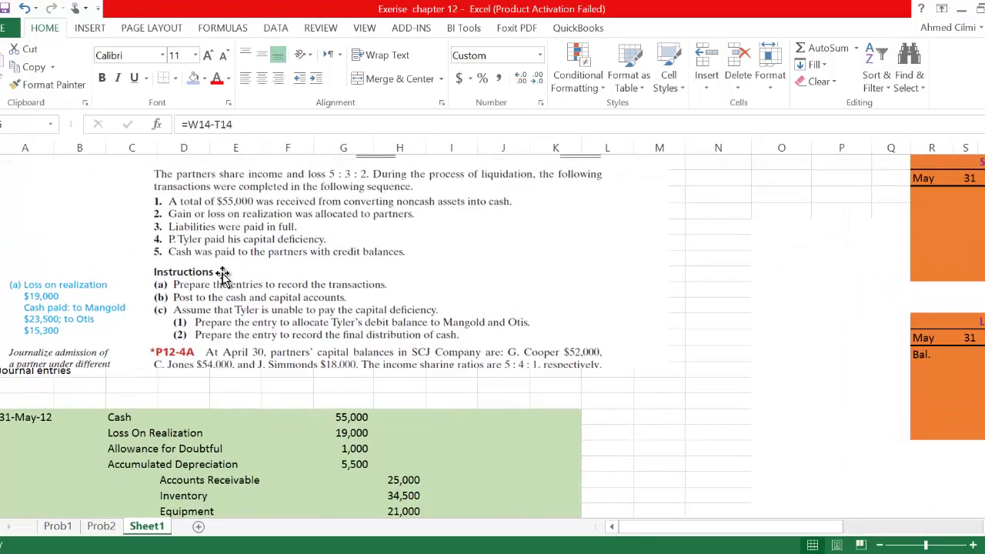
scroll(222, 275, "up", 2)
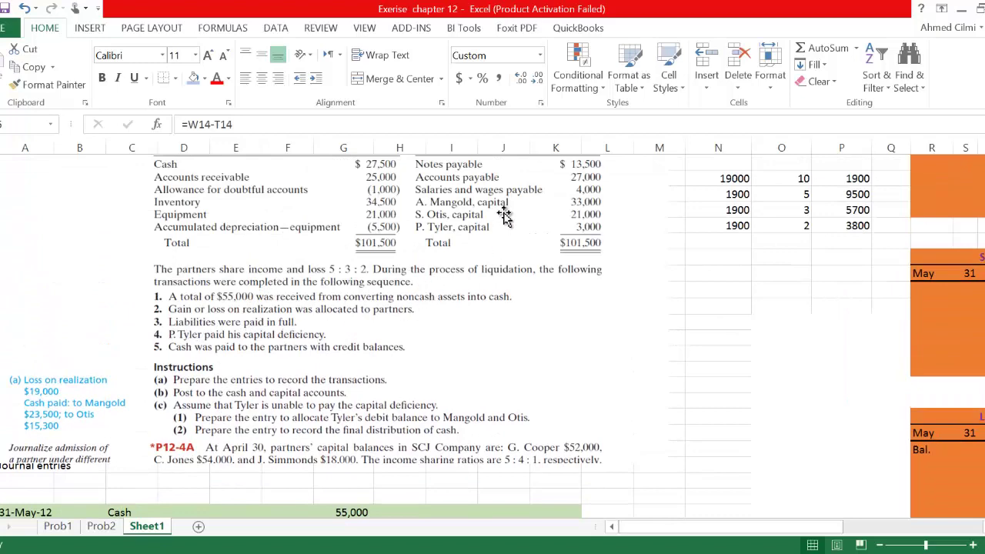
scroll(502, 210, "up", 1)
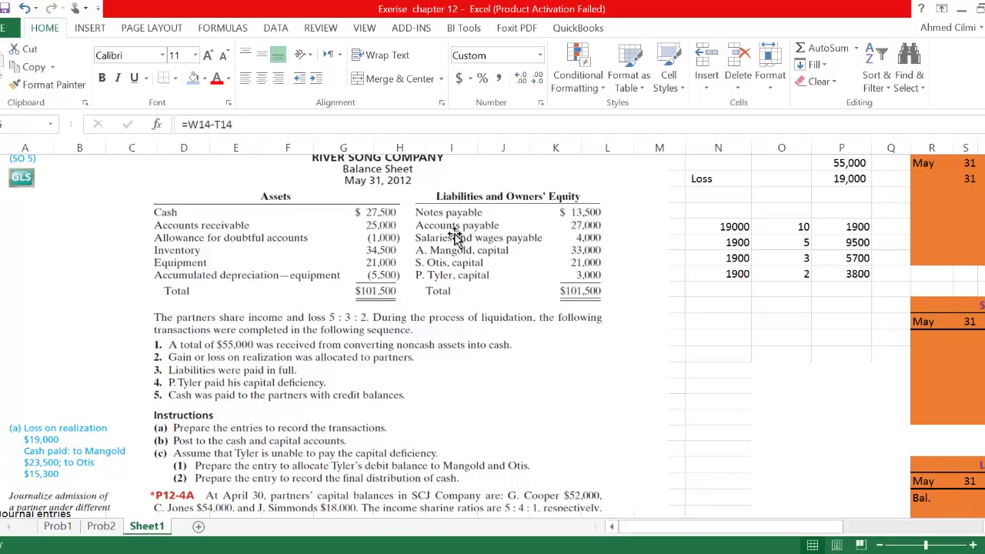
scroll(551, 227, "down", 5)
scroll(552, 227, "down", 5)
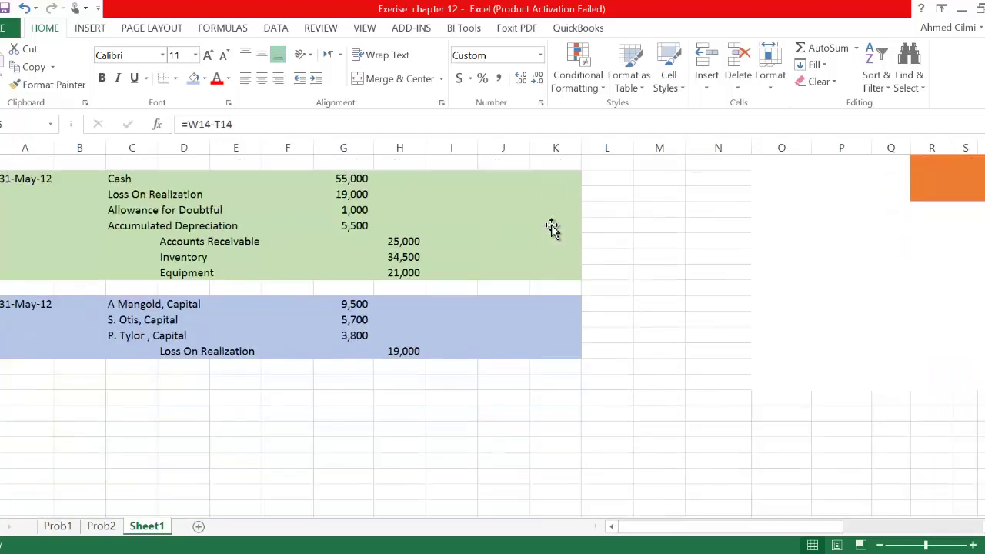
Enter the date 31 May 2012 in A43 to start a new journal entry below the blue one.
left_click(27, 392)
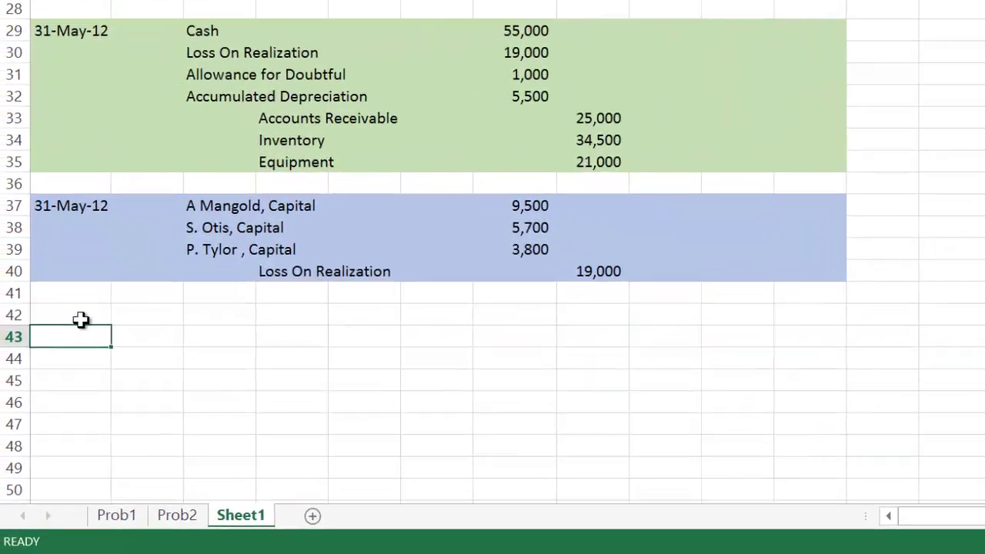
type("May 2012")
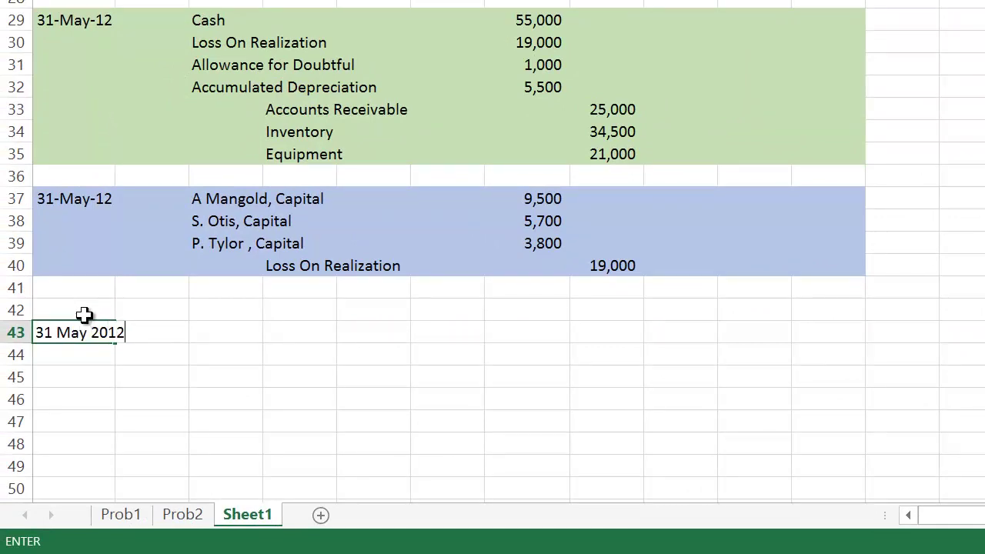
key("ctrl+Return")
key("Tab")
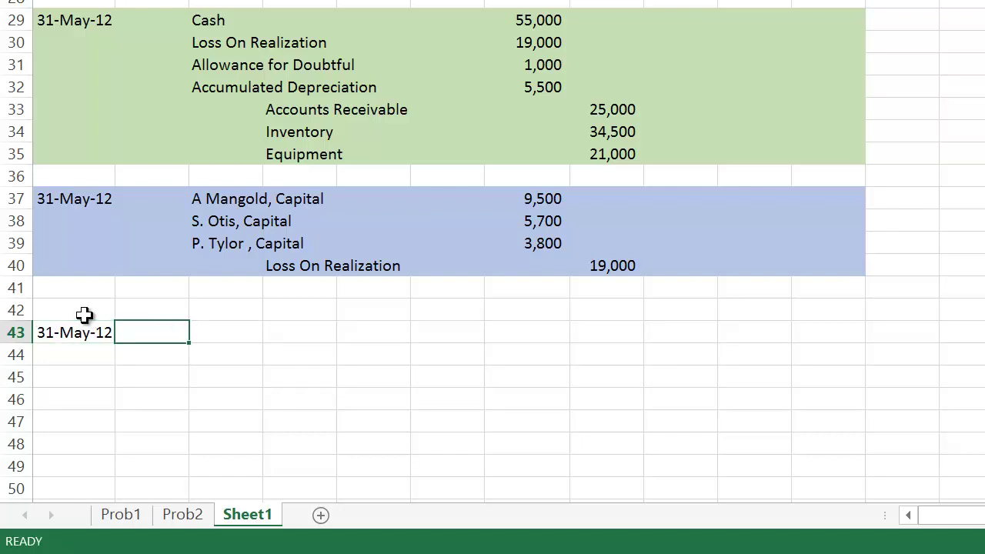
Enter the debit account names "Notes Payble" in C43 and "Accounts Payable" in C44.
key("Tab")
type("No")
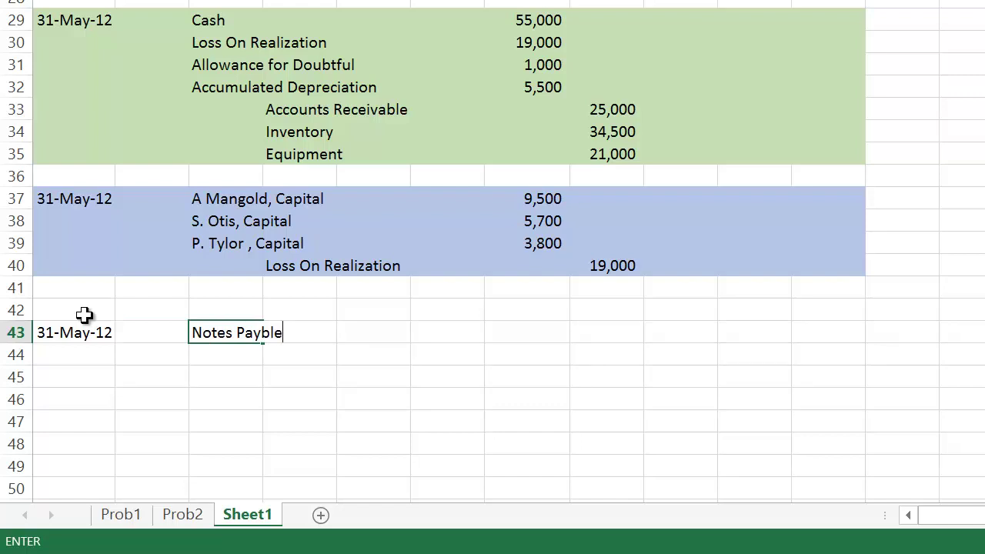
key("Down")
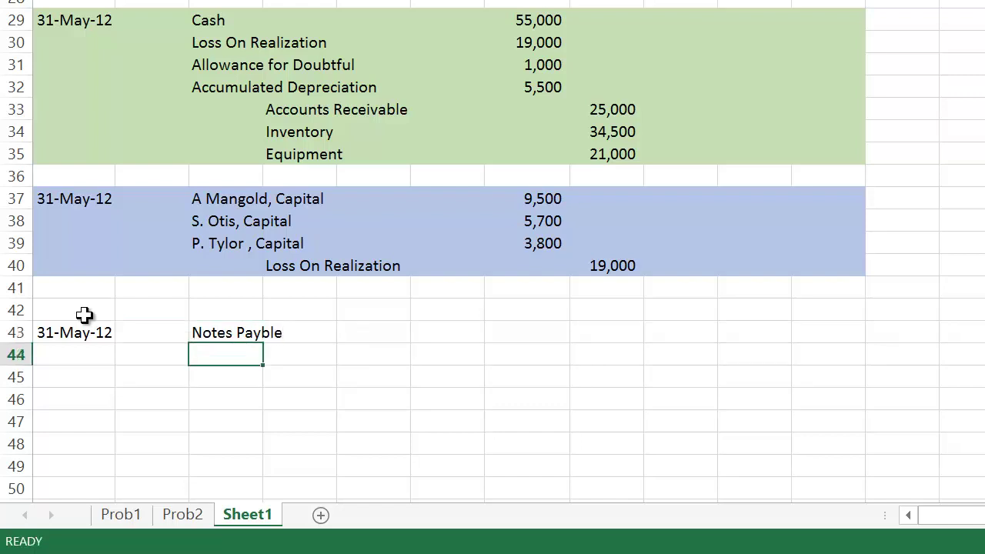
type("Accounts Payable")
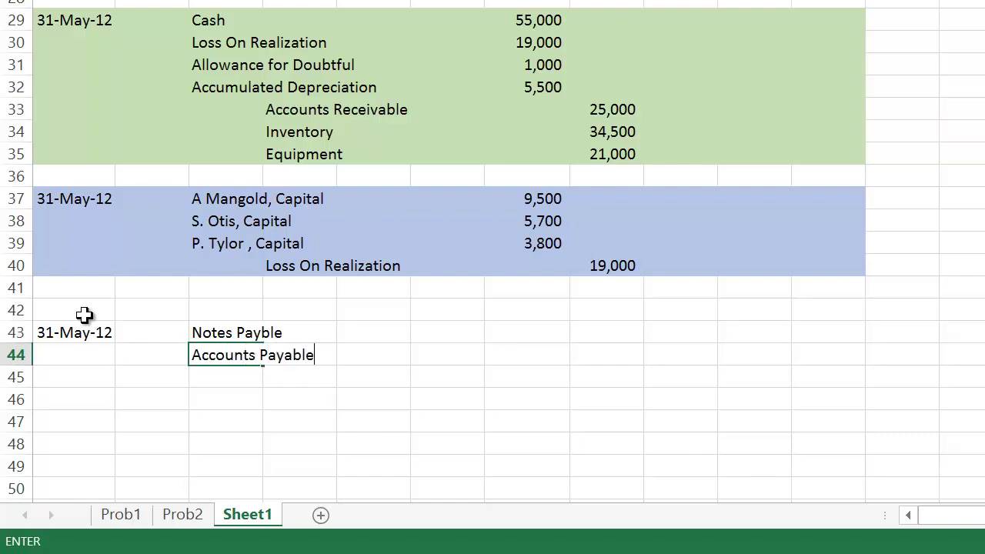
key("Return")
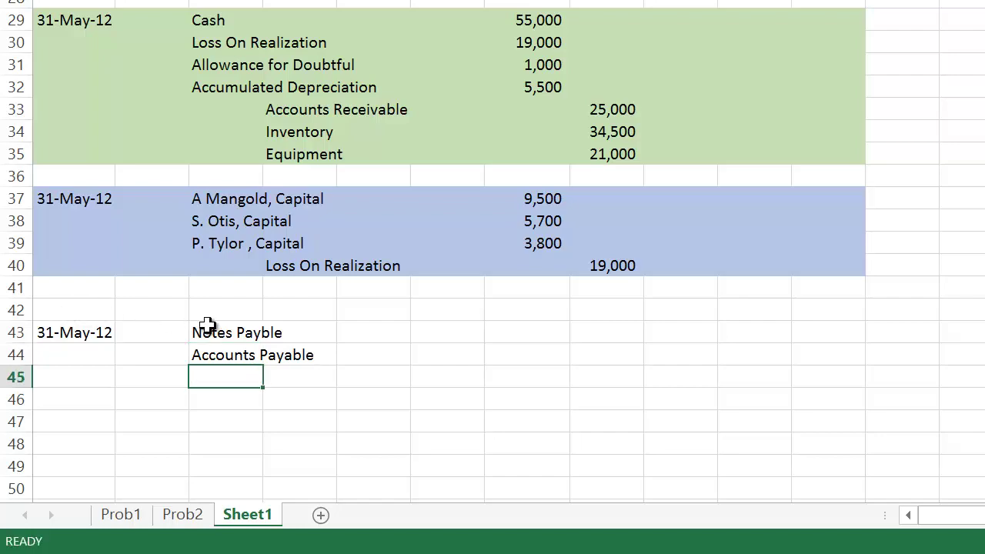
Look up the two liabilities in the balance sheet and enter their debits, 13500 in G43 and 27000 in G44.
scroll(539, 341, "up", 7)
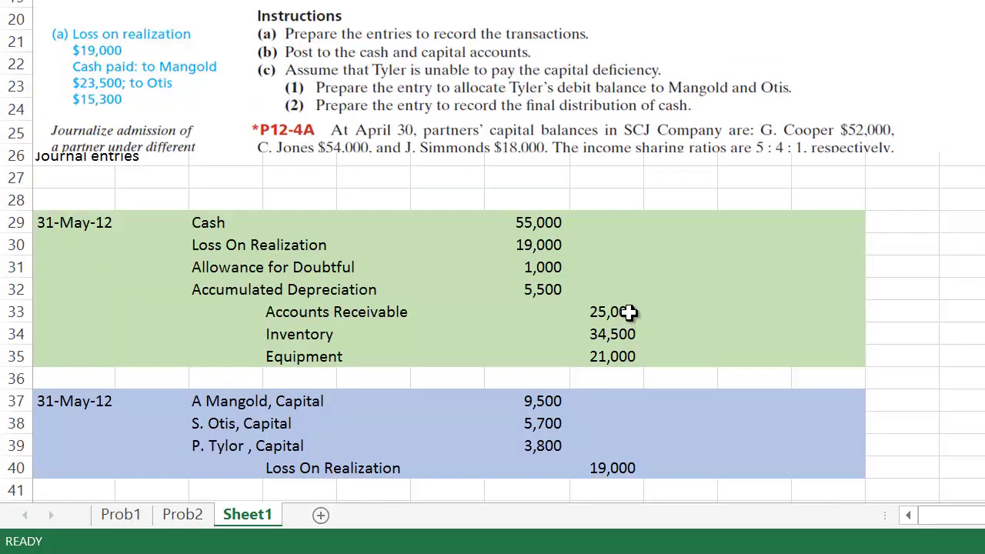
scroll(627, 316, "up", 3)
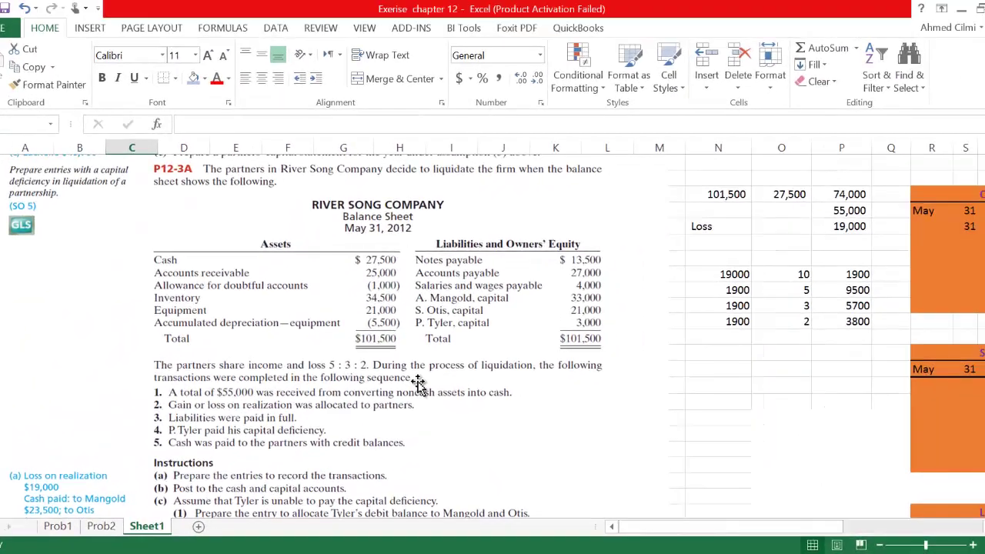
scroll(417, 382, "down", 2)
scroll(492, 354, "up", 1)
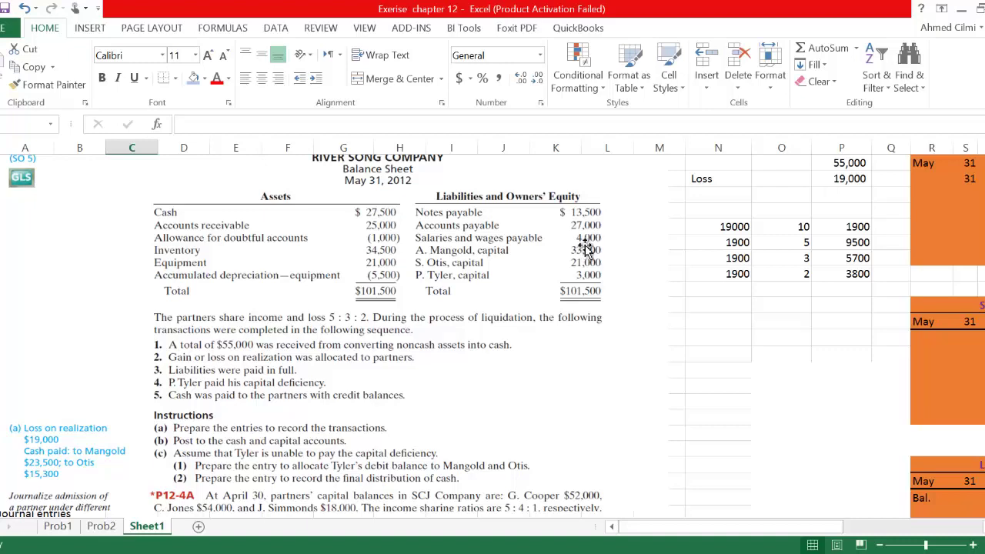
scroll(589, 253, "down", 2)
scroll(588, 252, "down", 7)
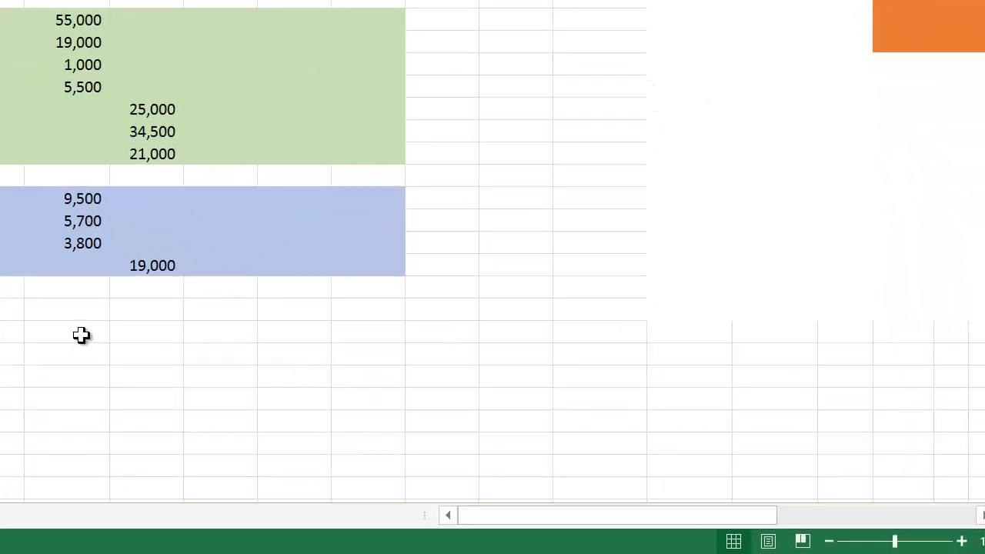
left_click(80, 335)
type("13500")
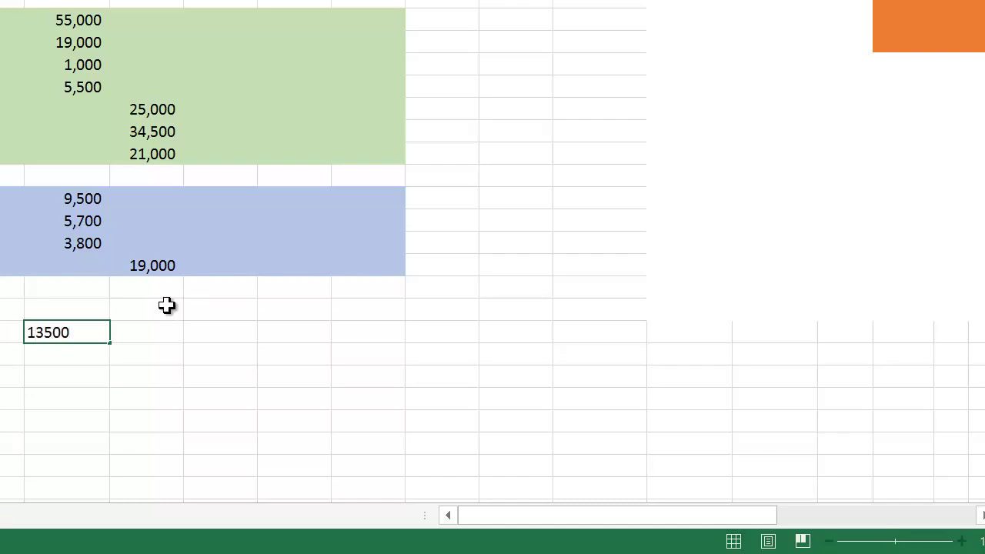
key("Return")
type("27000")
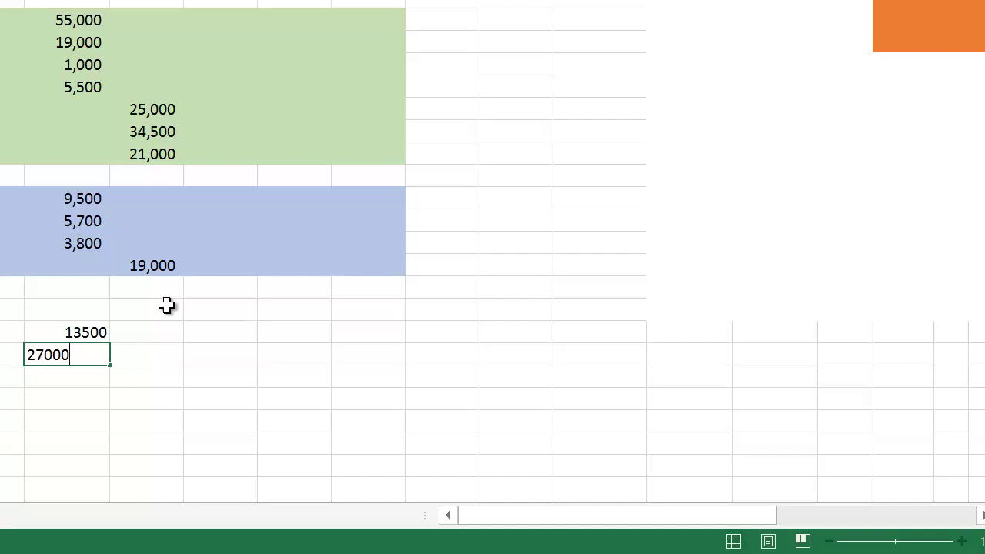
key("Return")
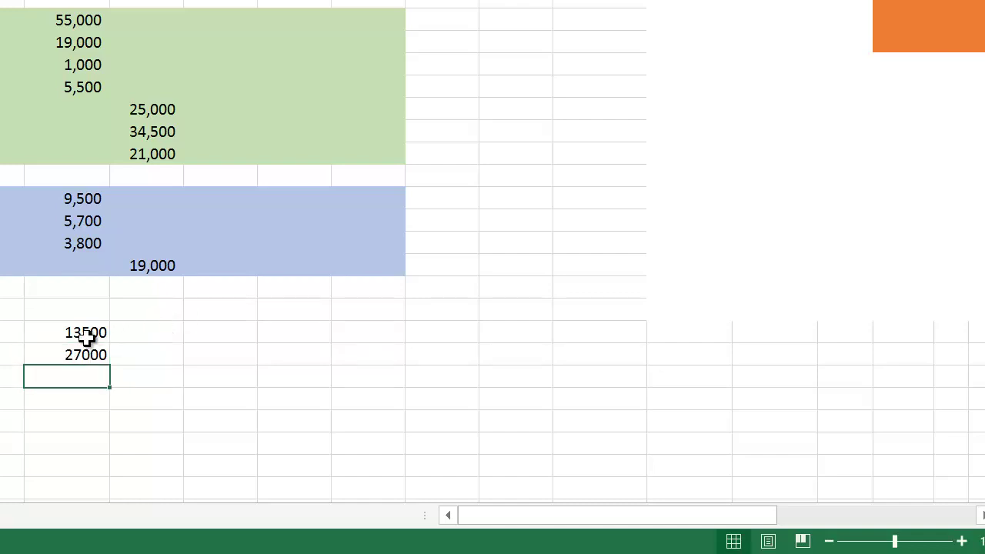
Format the amount cells G43:I46 with the comma number style and no decimal places.
left_click_drag(86, 337, 245, 399)
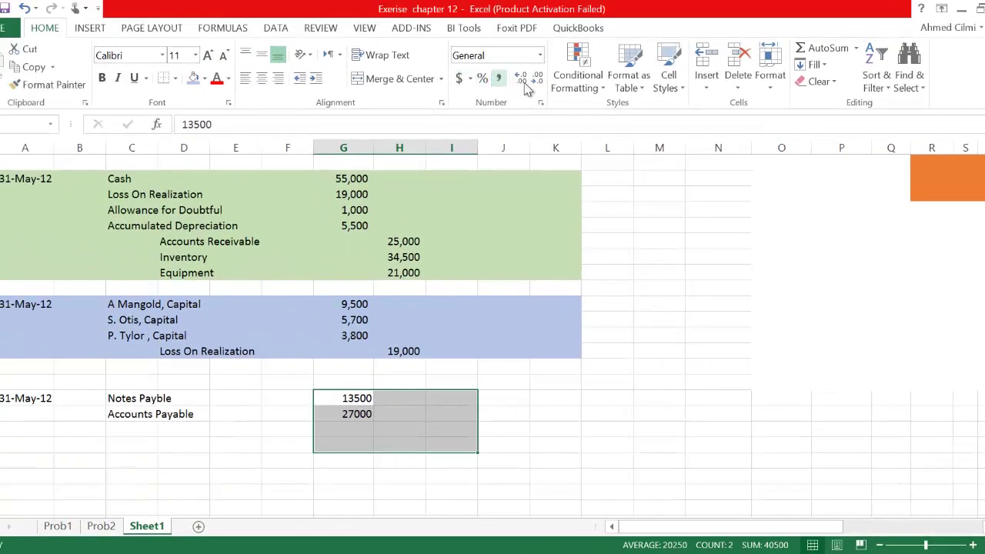
left_click(498, 78)
left_click(536, 79)
left_click(536, 80)
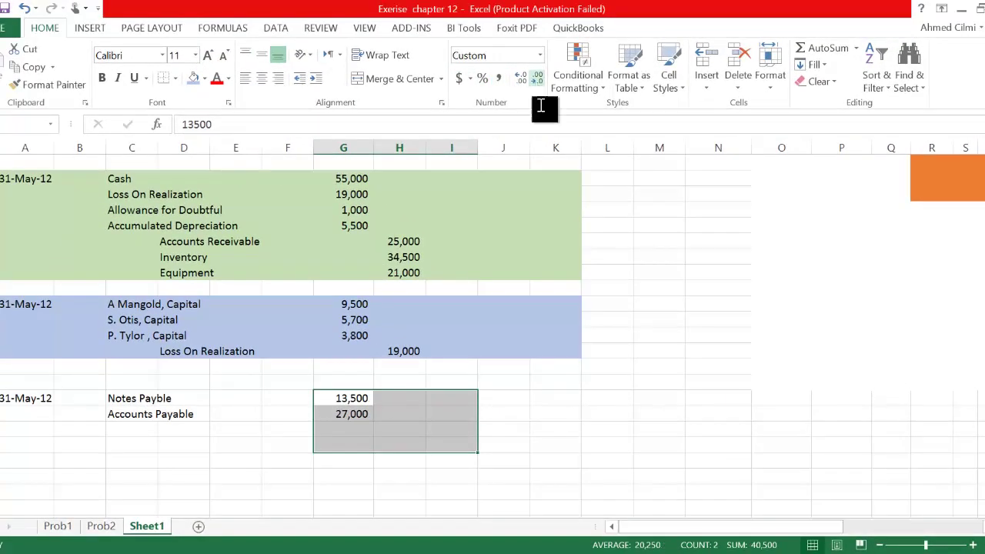
Check the remaining liability in the balance sheet and enter "Salaries & Wages Payable" as the account name in C45.
scroll(543, 274, "up", 2)
scroll(552, 251, "up", 10)
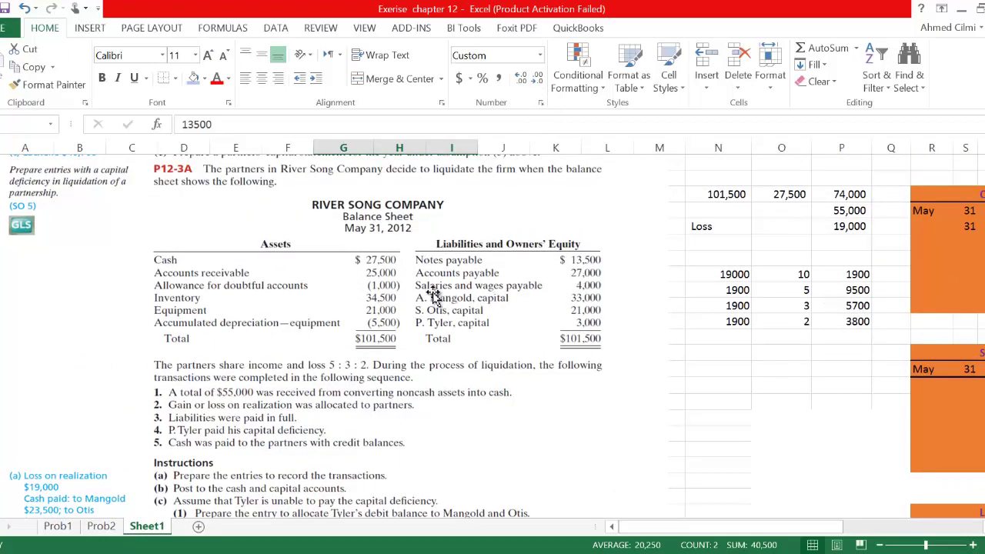
scroll(561, 270, "down", 3)
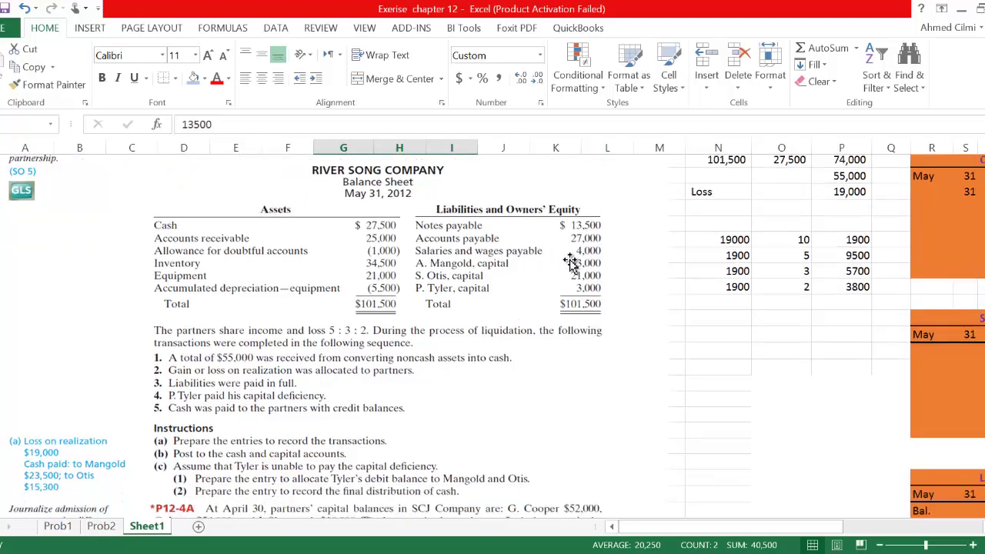
scroll(566, 265, "down", 6)
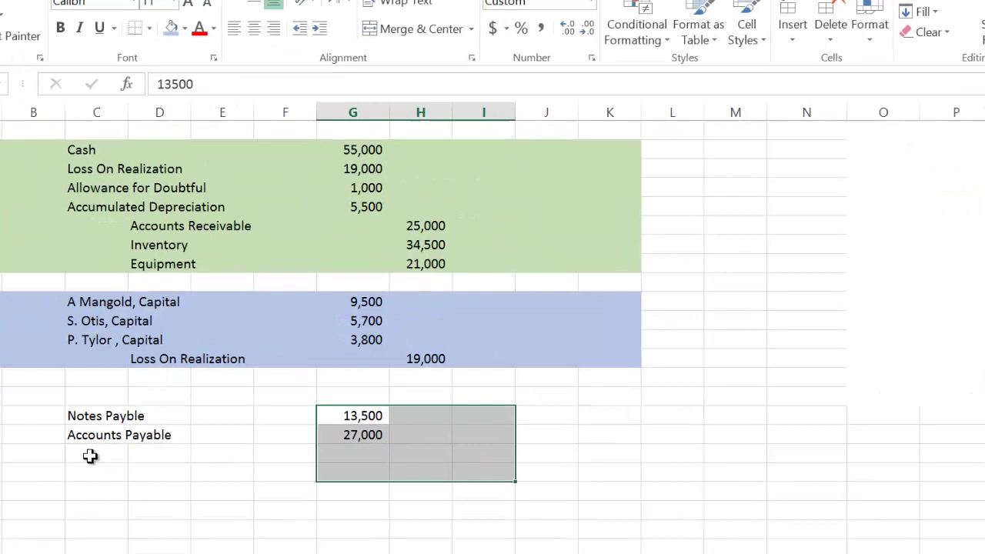
left_click(119, 429)
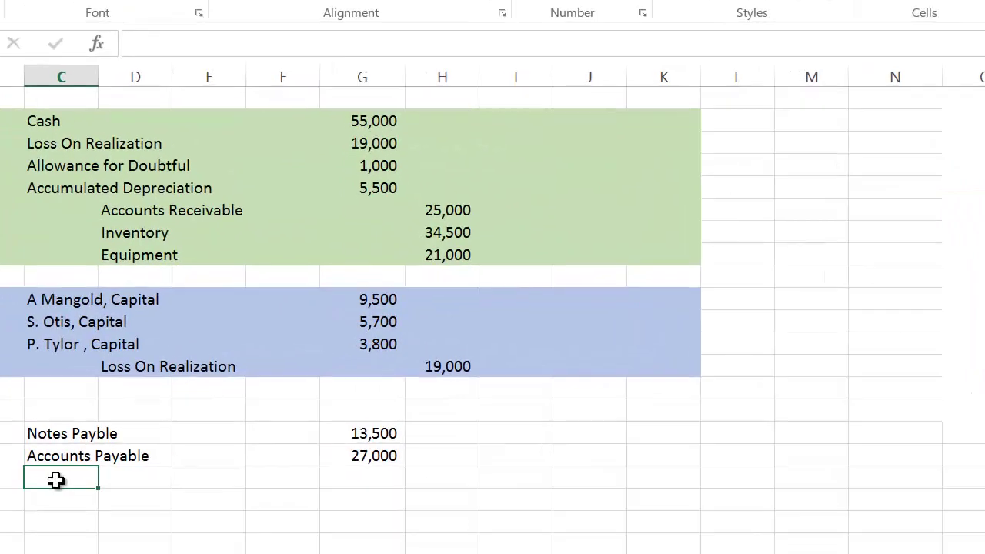
double_click(56, 480)
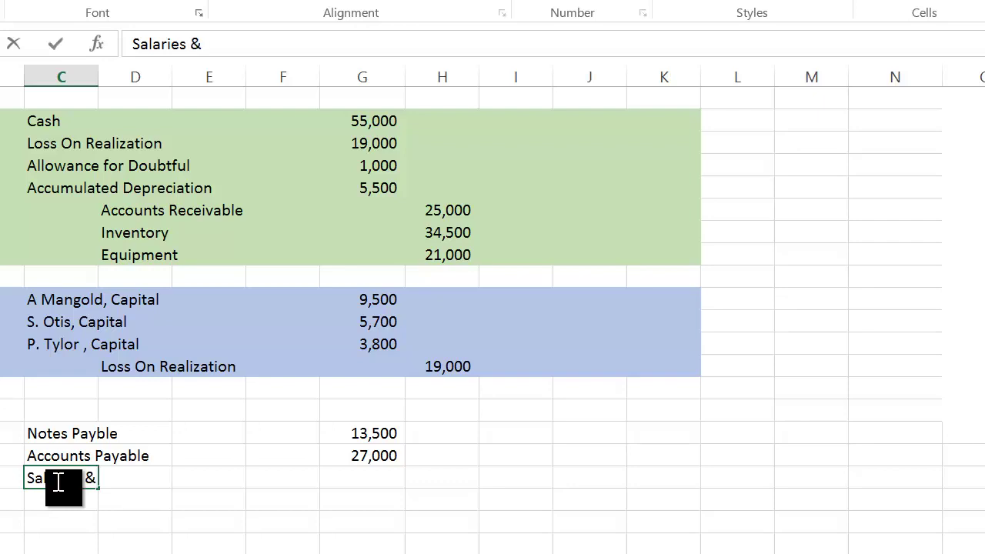
type("Wages Payable")
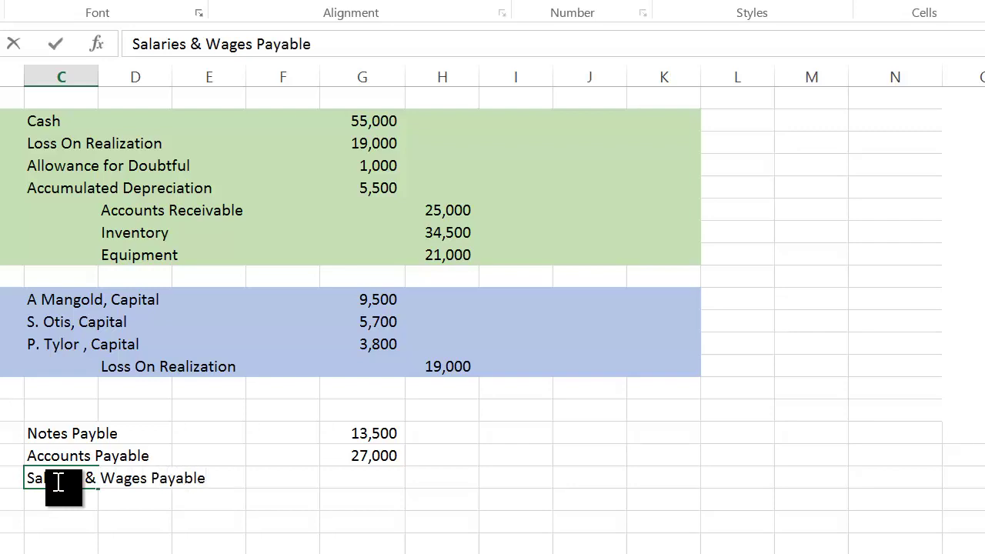
key("Return")
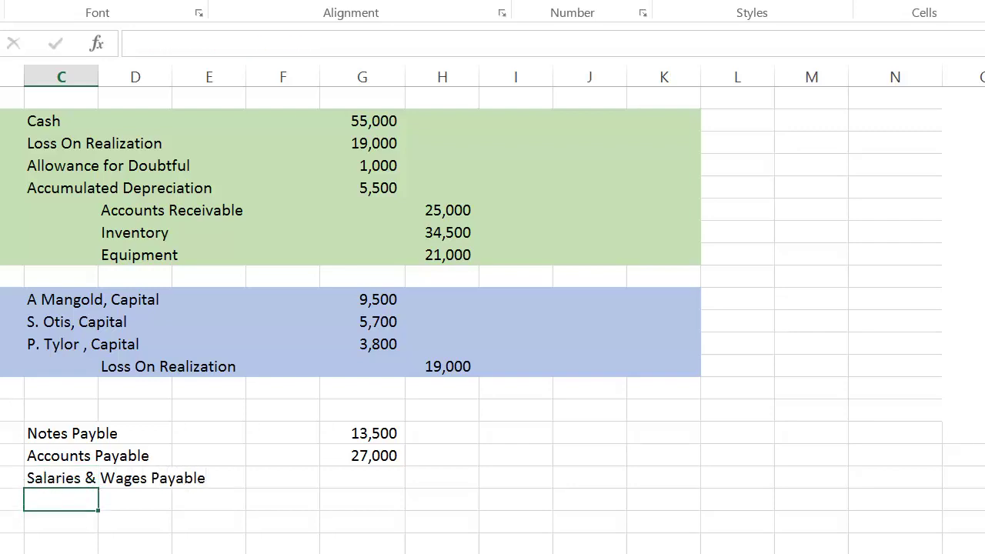
Correct the misspelled account name in C43 to "Notes Payable".
left_click(73, 433)
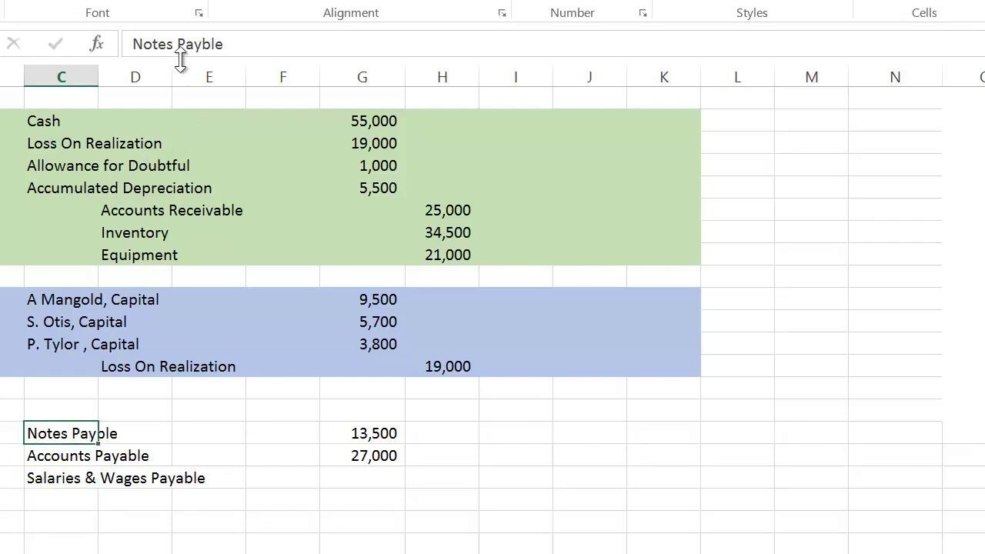
left_click(202, 44)
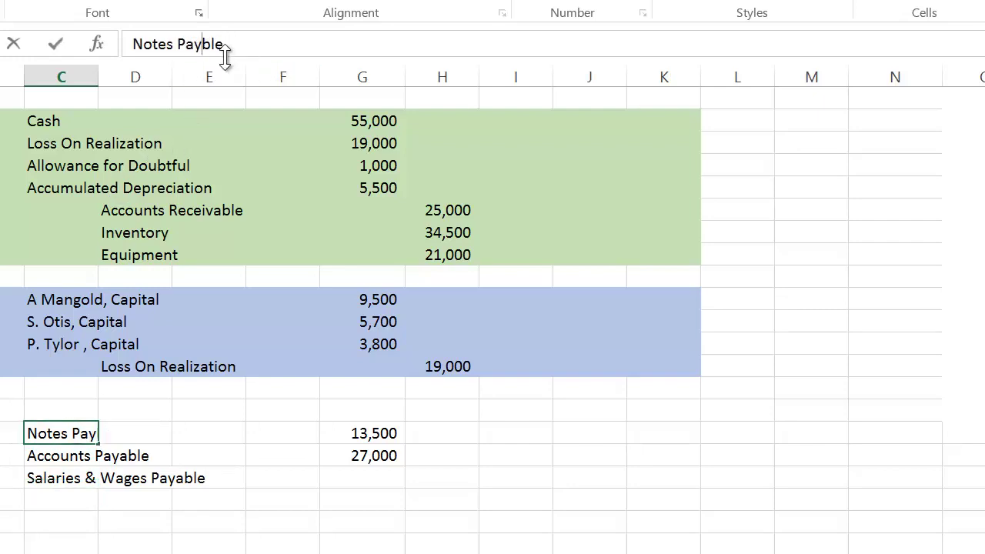
type("a")
key("Return")
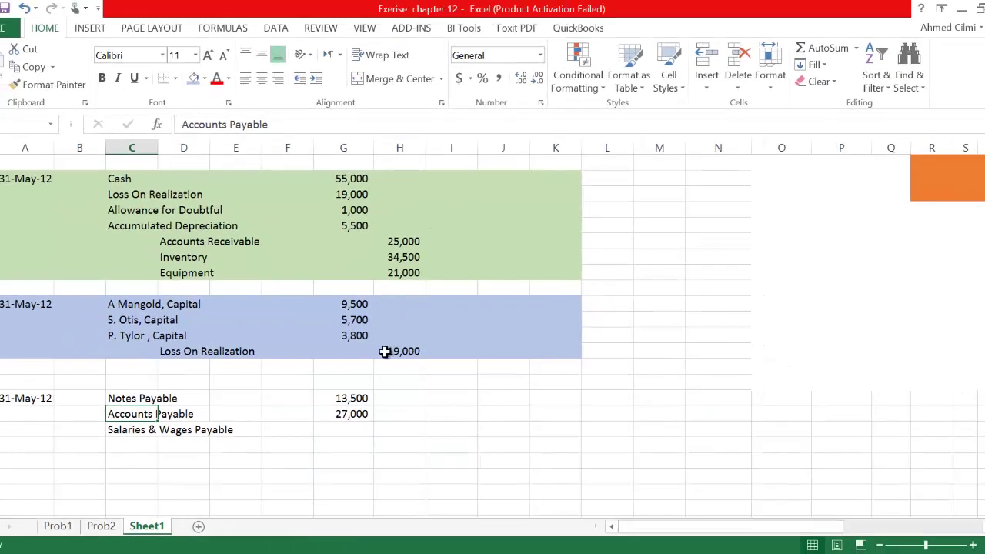
Look up the salaries and wages liability in the balance sheet and enter 4000 as its debit in G45.
left_click(347, 430)
scroll(560, 222, "up", 4)
scroll(551, 218, "up", 3)
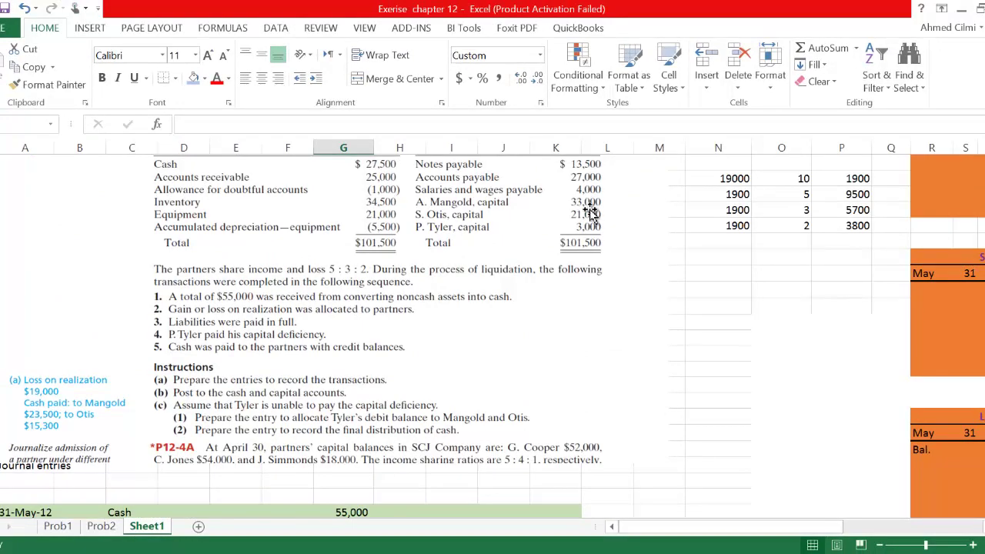
scroll(589, 210, "down", 5)
scroll(434, 469, "down", 2)
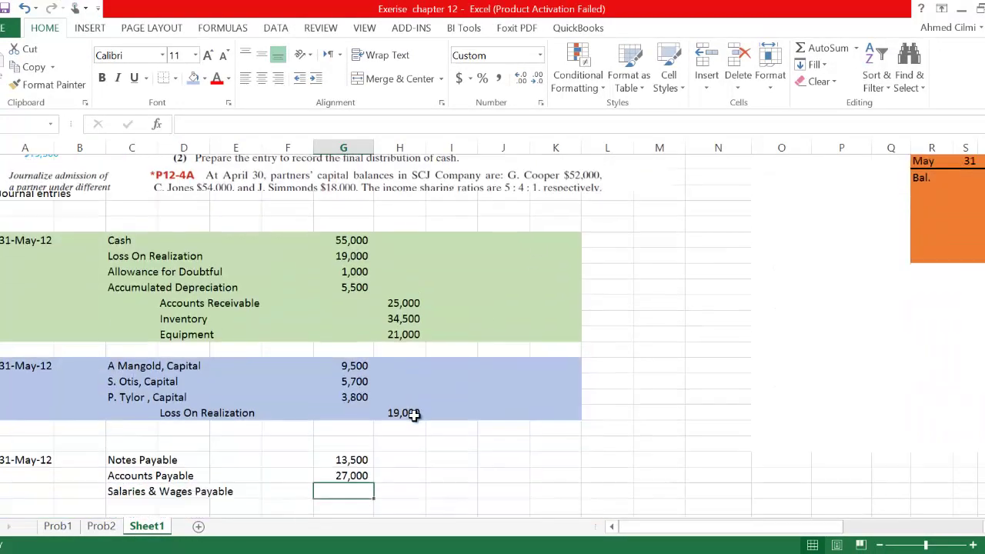
type("4000")
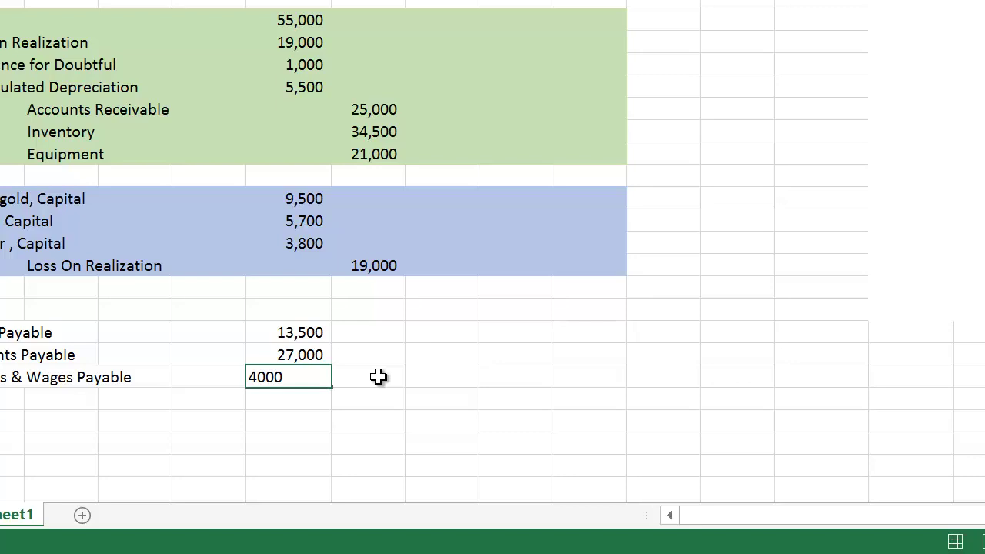
key("Return")
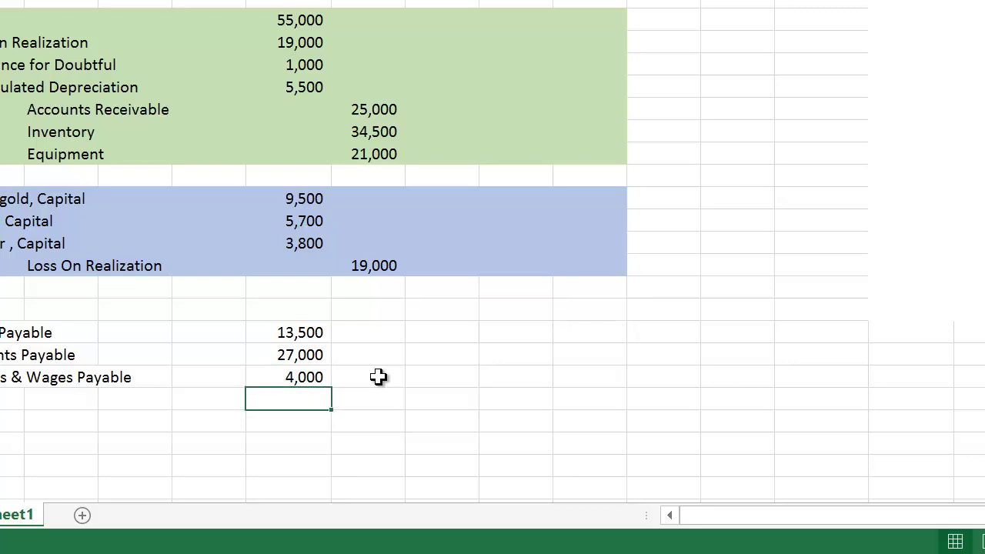
Total the three debits and enter the indented credit line, with "Cash" in D46 and 44500 in H46.
left_click_drag(300, 338, 298, 380)
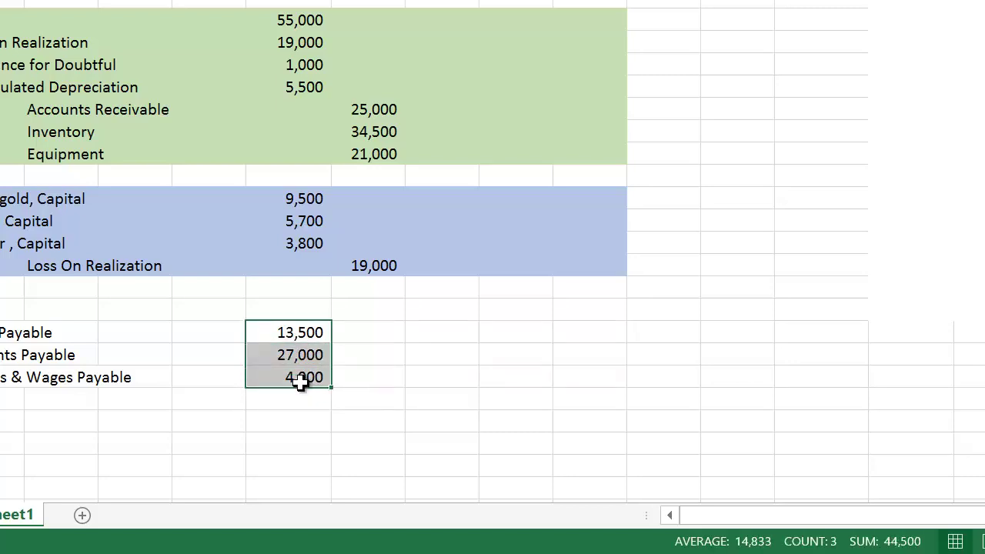
left_click(73, 400)
type("Cash")
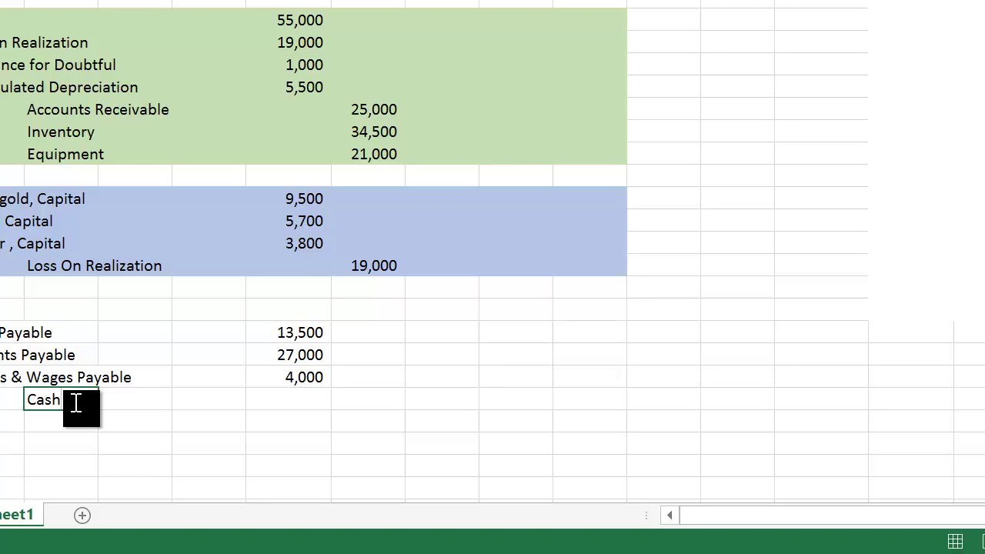
key("Tab")
key("Tab")
key("Tab")
key("Tab")
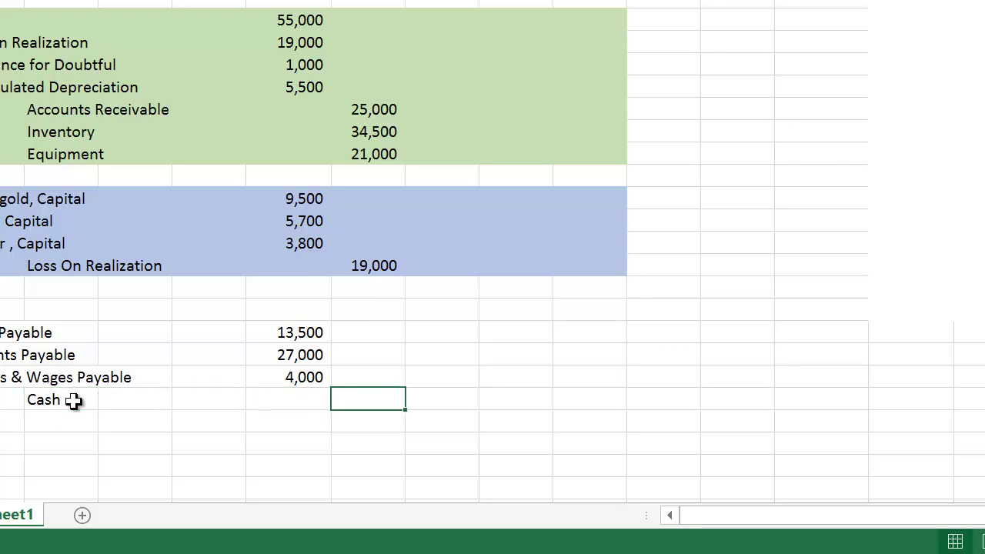
type("44500")
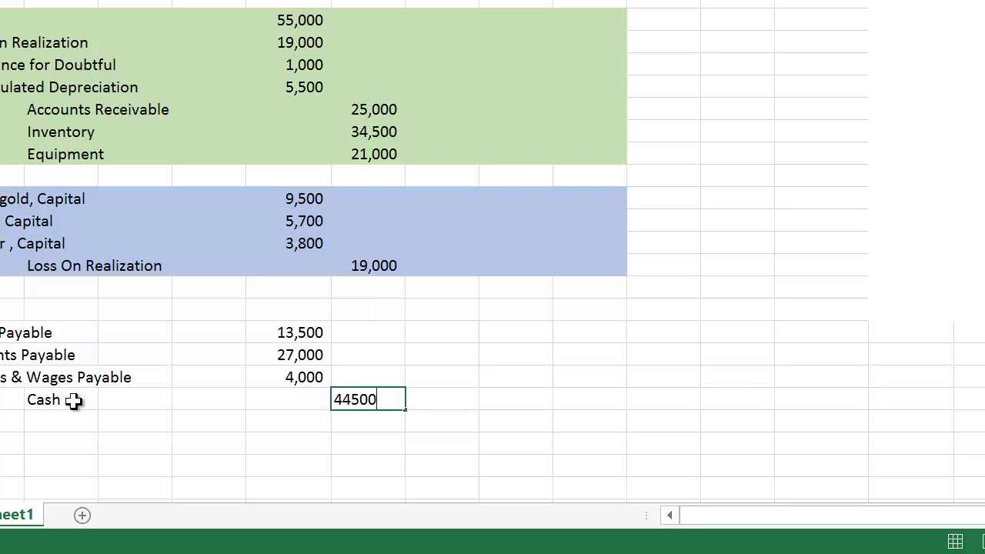
key("Return")
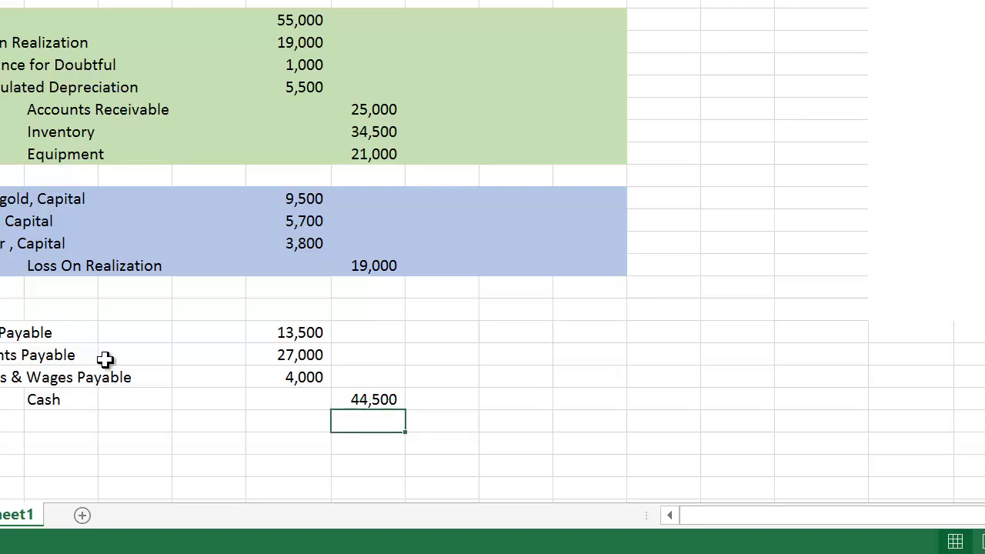
Check the sum of the three liability debits in G43:G45 against the cash credit.
left_click(300, 338)
left_click_drag(298, 355, 301, 376)
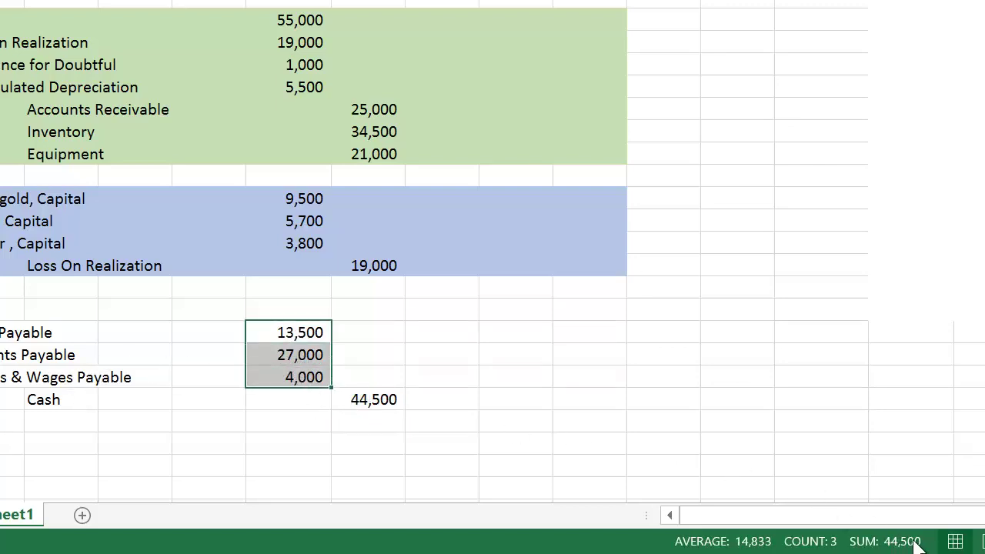
left_click(215, 421)
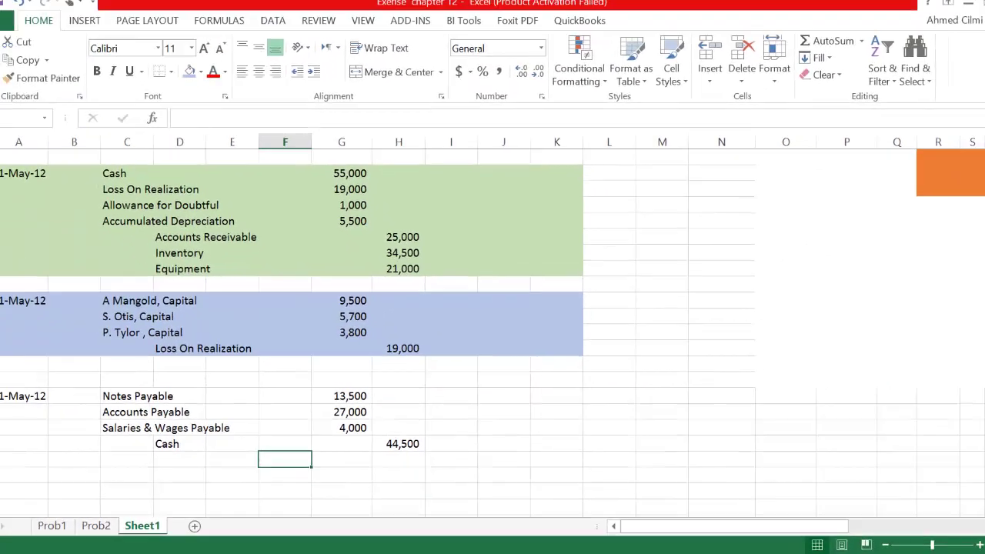
Shade the liability payment entry in A43:K47 with a blue theme fill.
left_click_drag(8, 396, 569, 463)
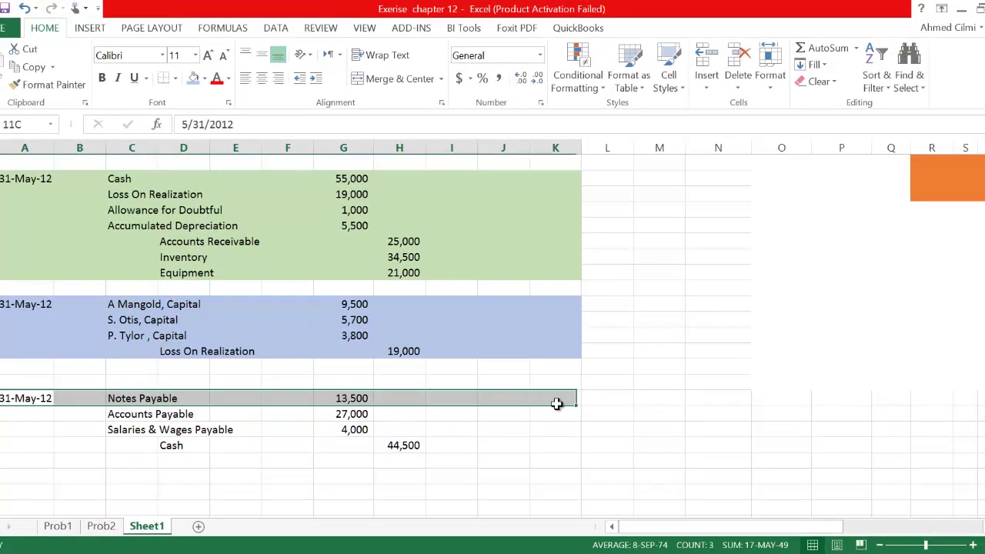
left_click(205, 79)
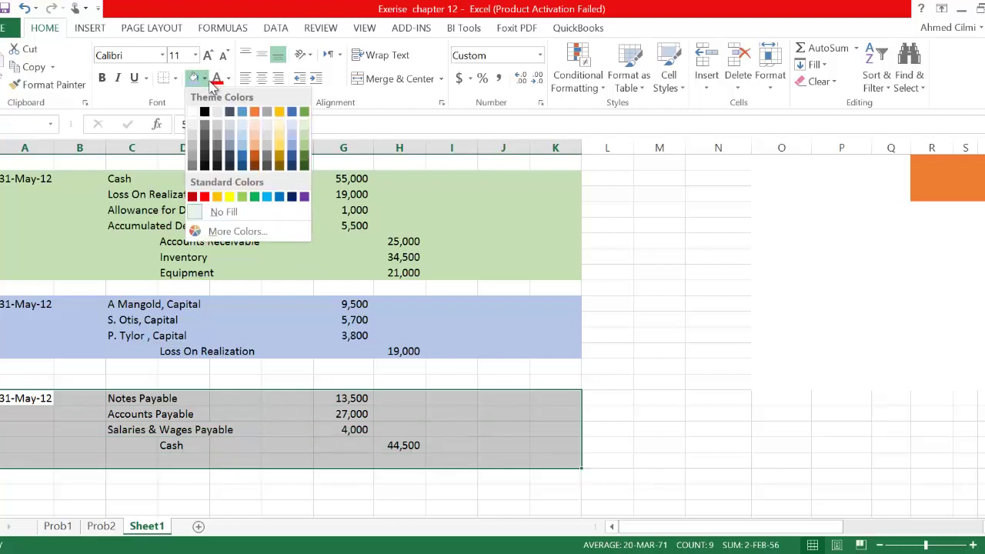
left_click(293, 138)
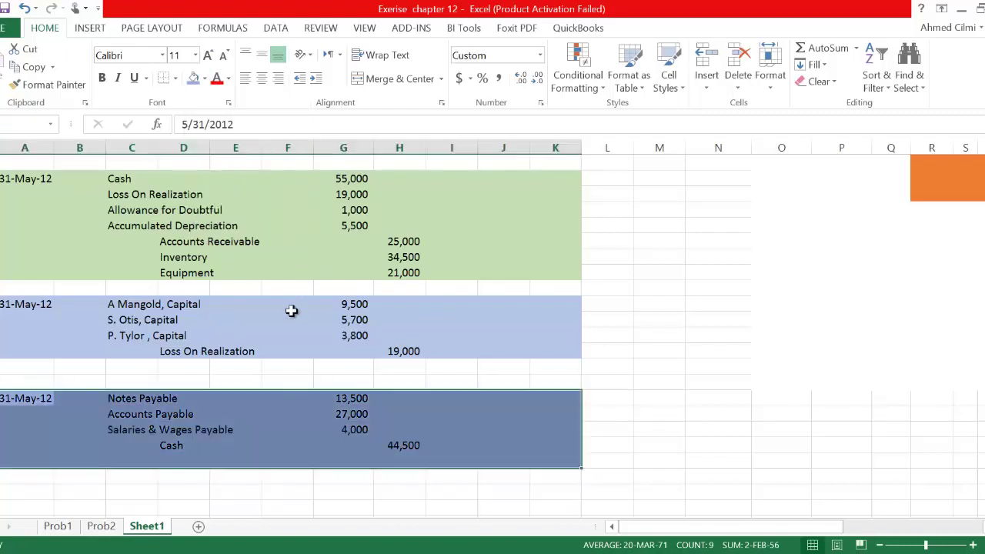
Fill the liability payment entry in A43:K47 with the light gold theme color.
left_click(292, 307)
left_click_drag(23, 400, 527, 416)
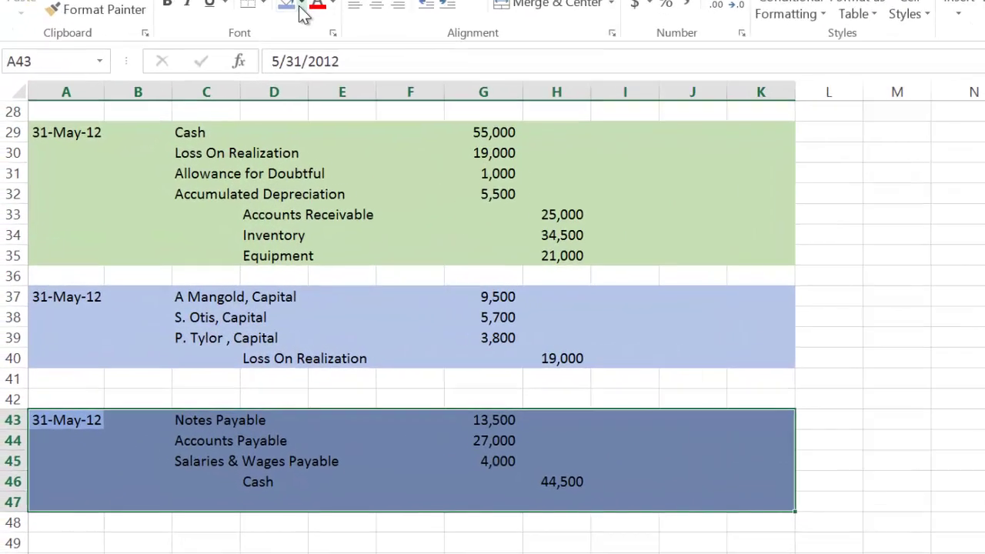
left_click(204, 78)
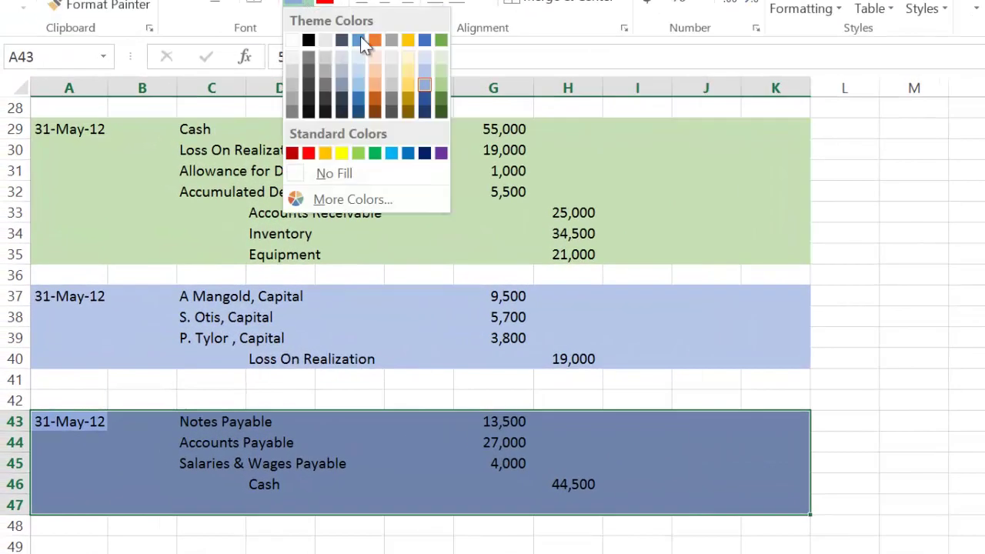
left_click(407, 68)
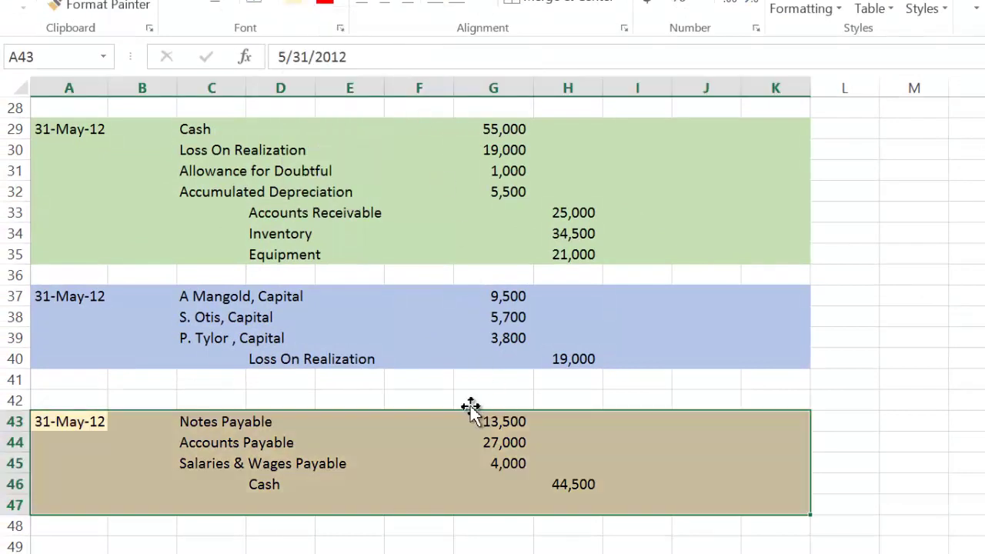
left_click(422, 441)
Review the three debited liability accounts in C43:C45 against the problem's balance sheet and transaction list.
left_click(231, 421)
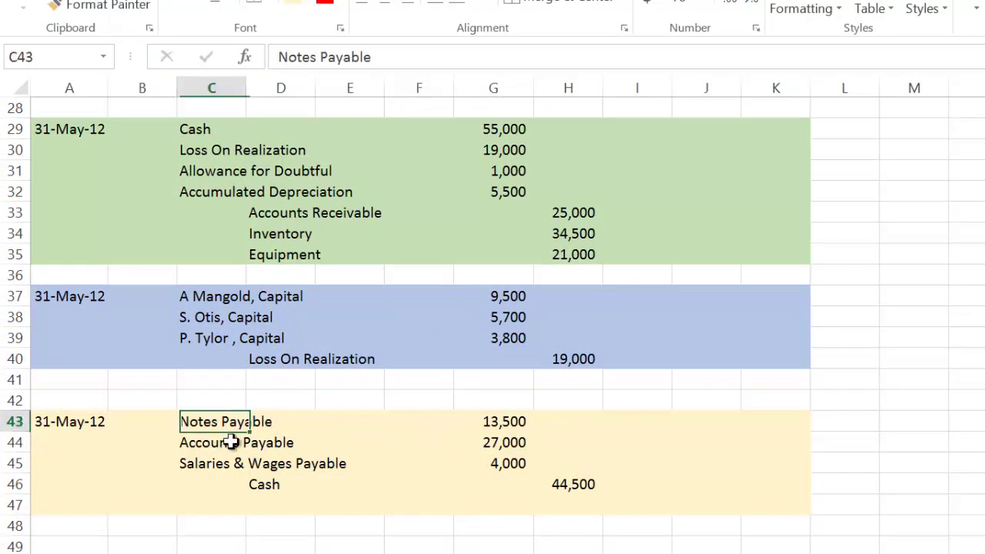
left_click(231, 442)
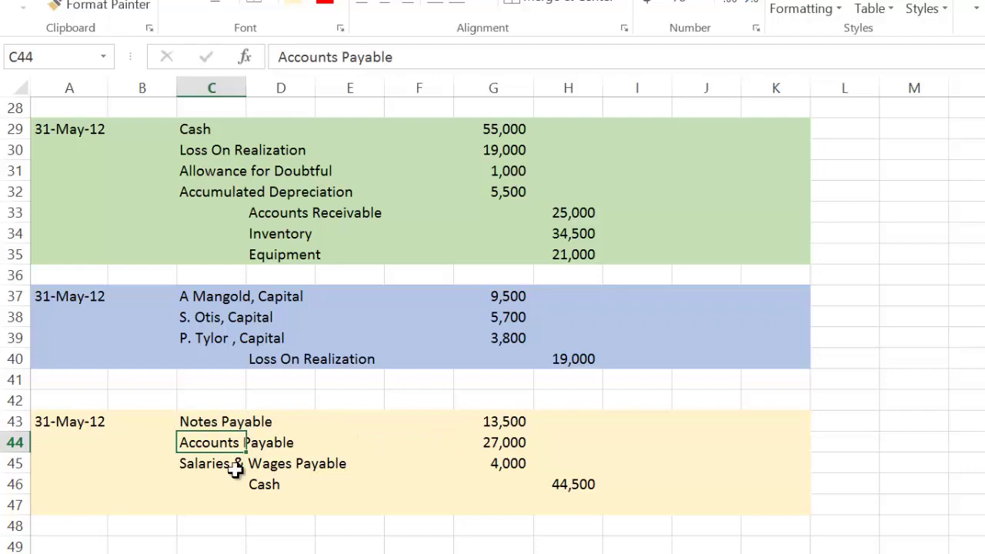
left_click(232, 465)
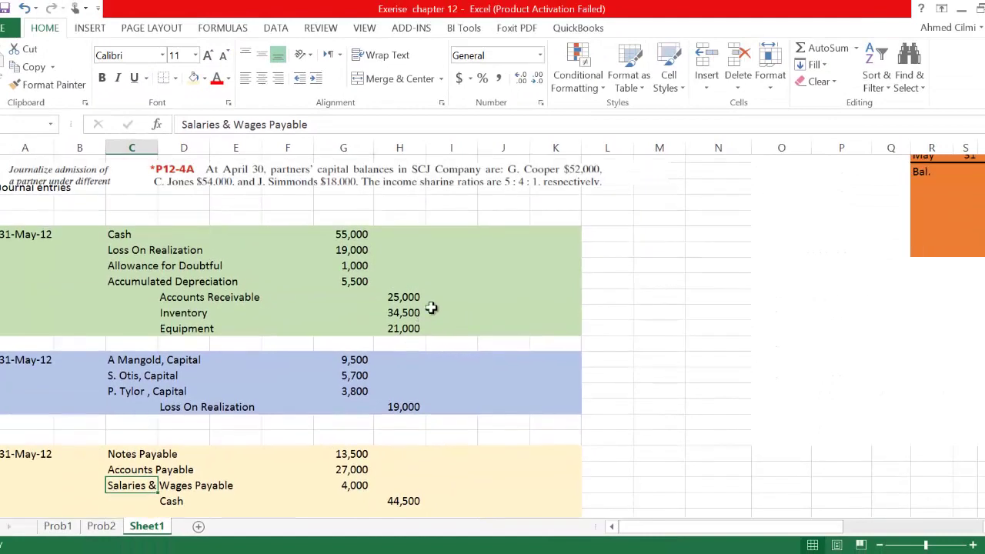
scroll(454, 289, "up", 8)
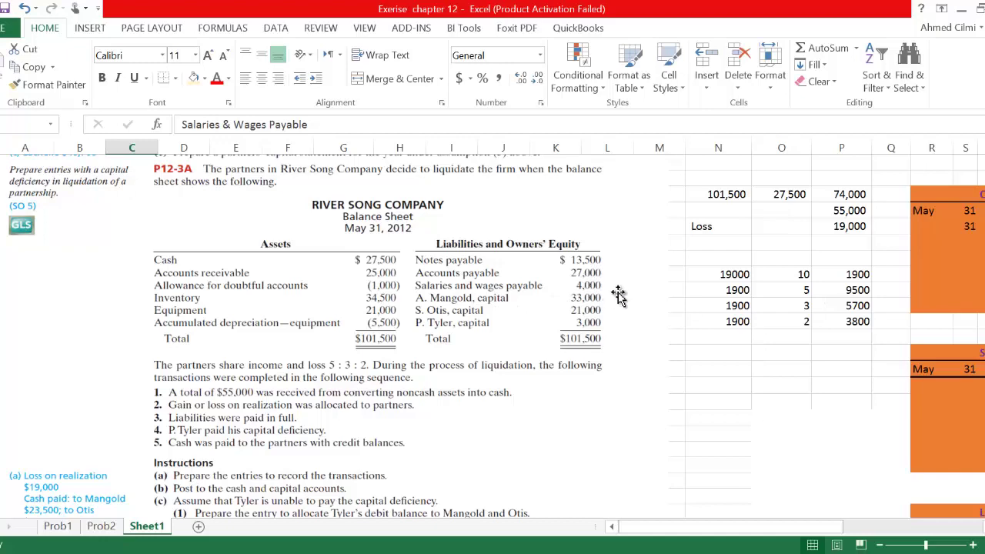
scroll(624, 294, "down", 2)
scroll(547, 290, "down", 4)
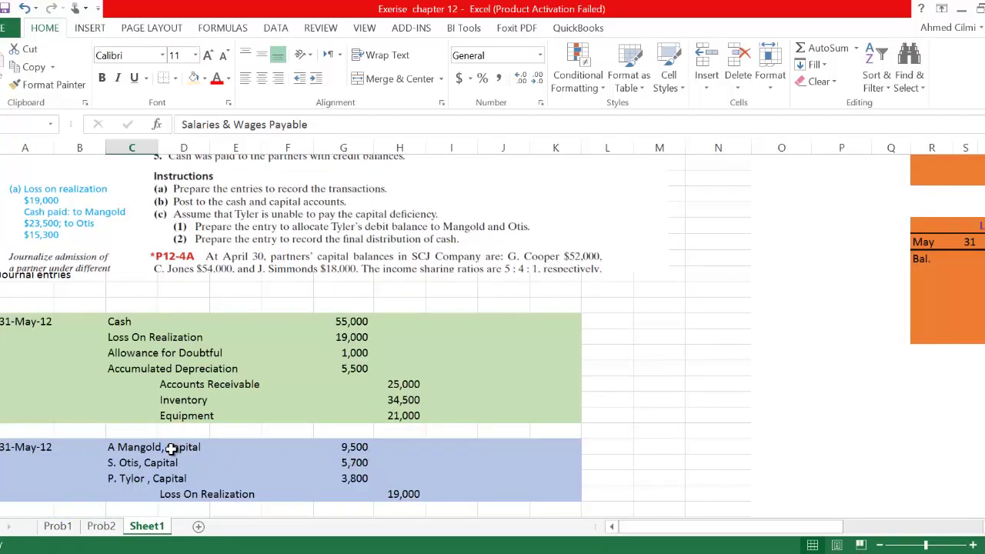
scroll(431, 397, "down", 3)
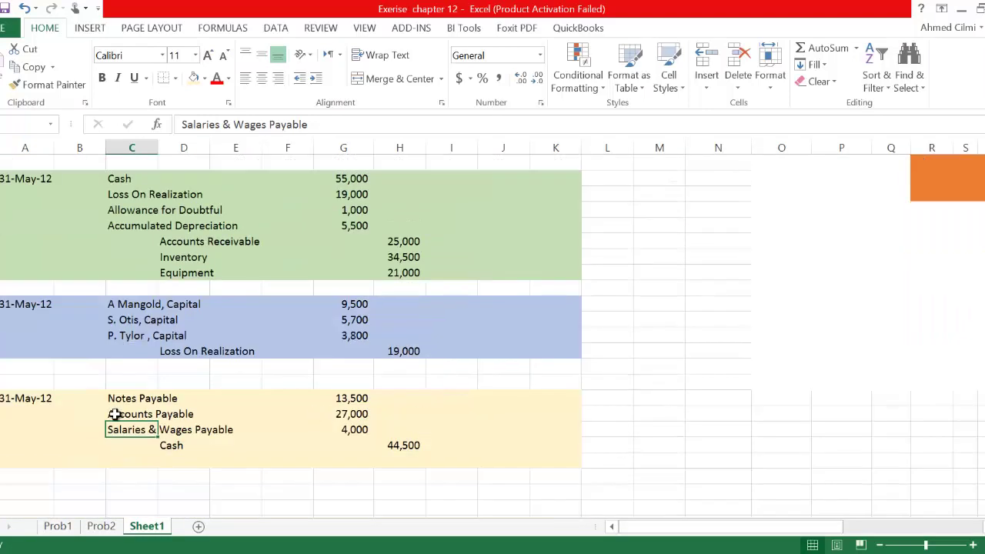
Post the liability payment from H46 to the credit side of the Cash T-account as May, 31 and 44500.
left_click(411, 446)
scroll(411, 445, "up", 4)
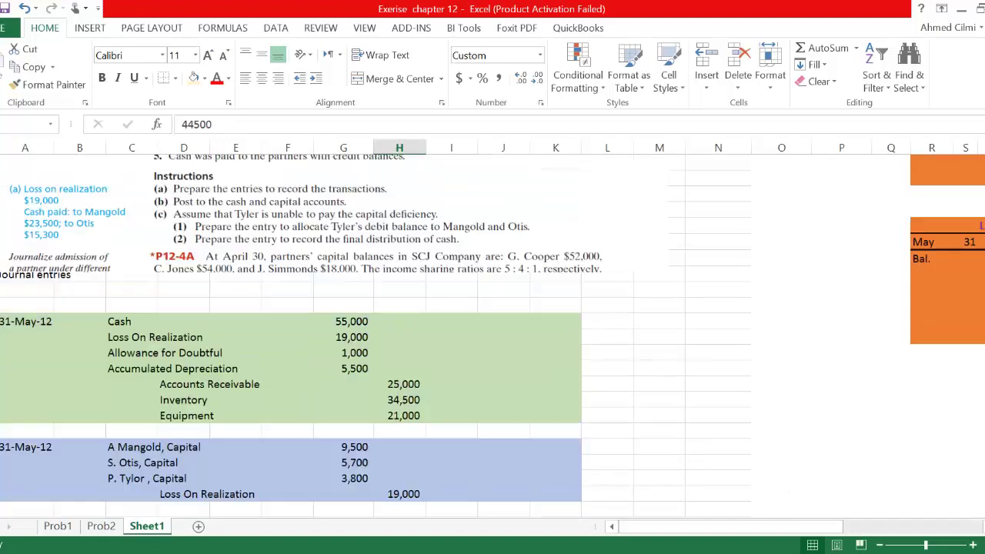
scroll(492, 337, "up", 3)
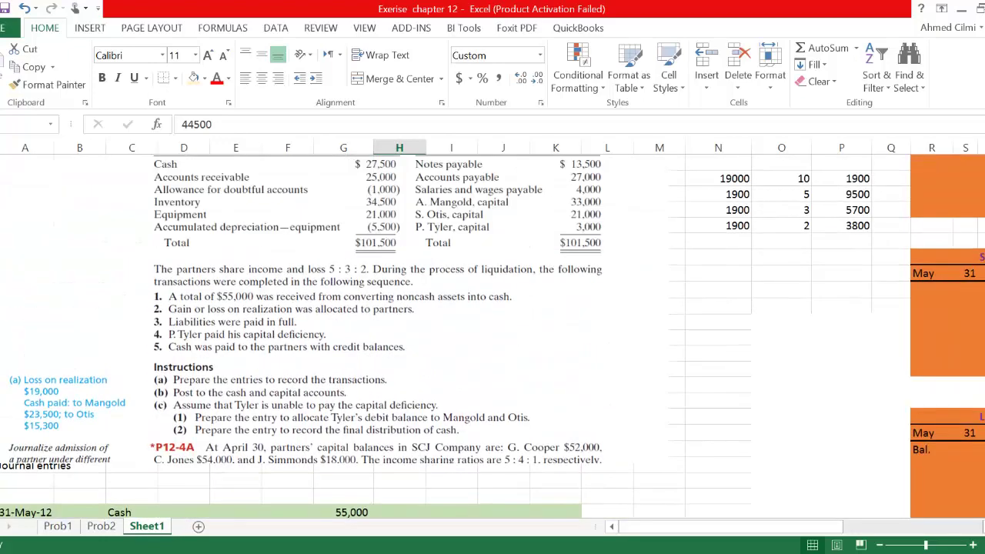
scroll(846, 323, "right", 3)
scroll(826, 264, "up", 2)
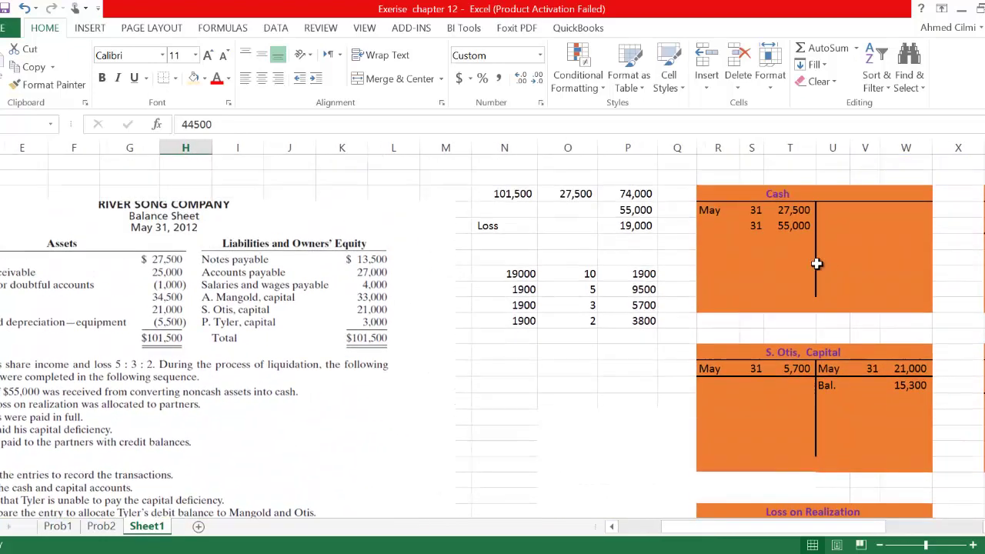
left_click(758, 241)
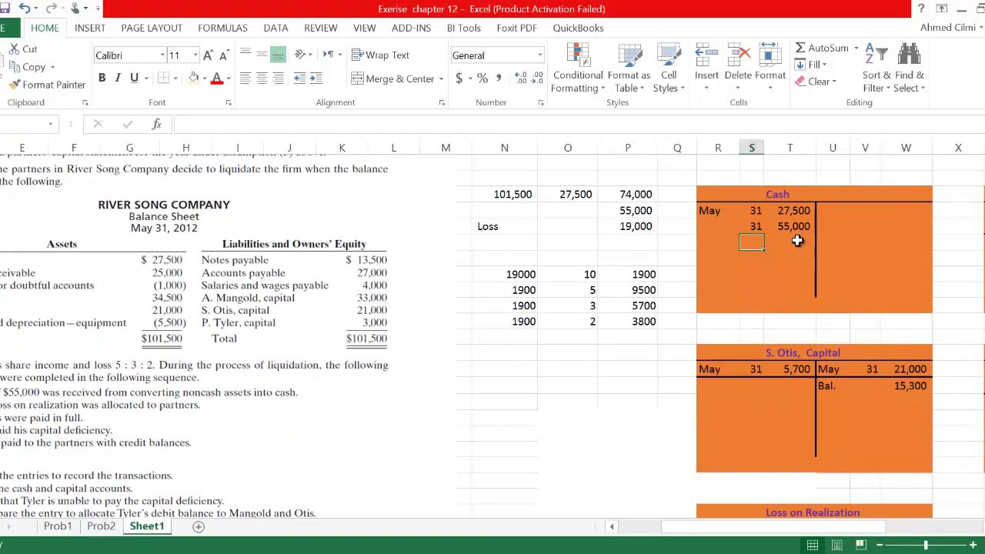
left_click(843, 209)
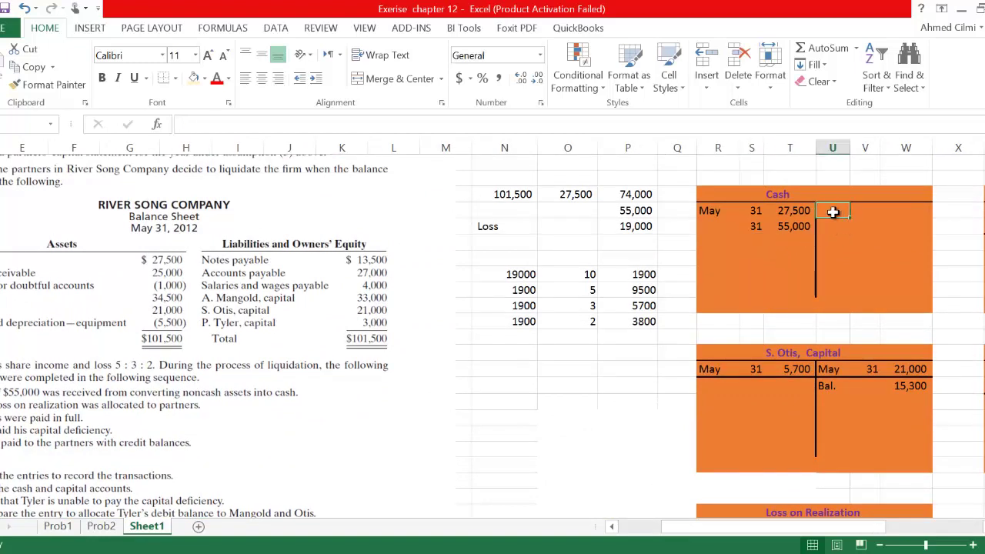
type("May")
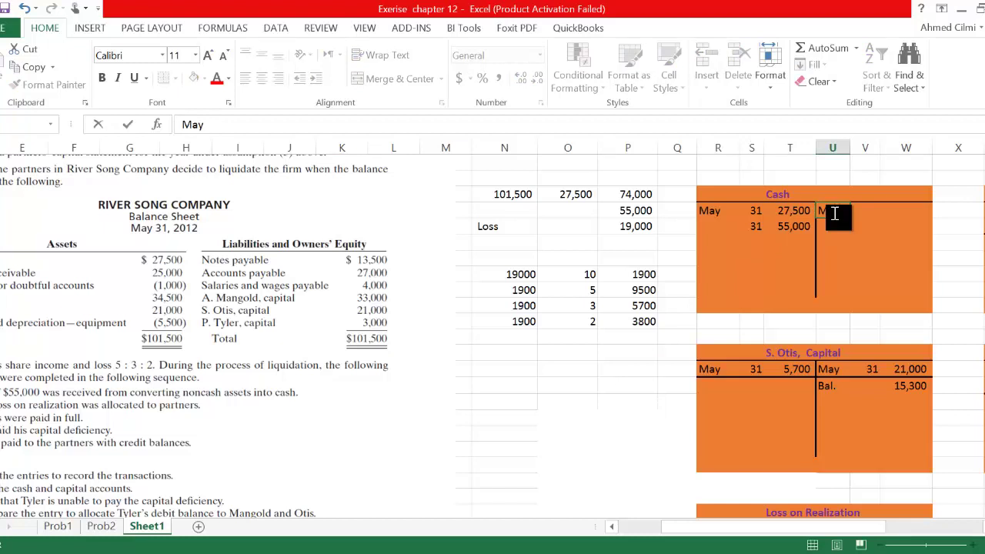
key("Tab")
type("31")
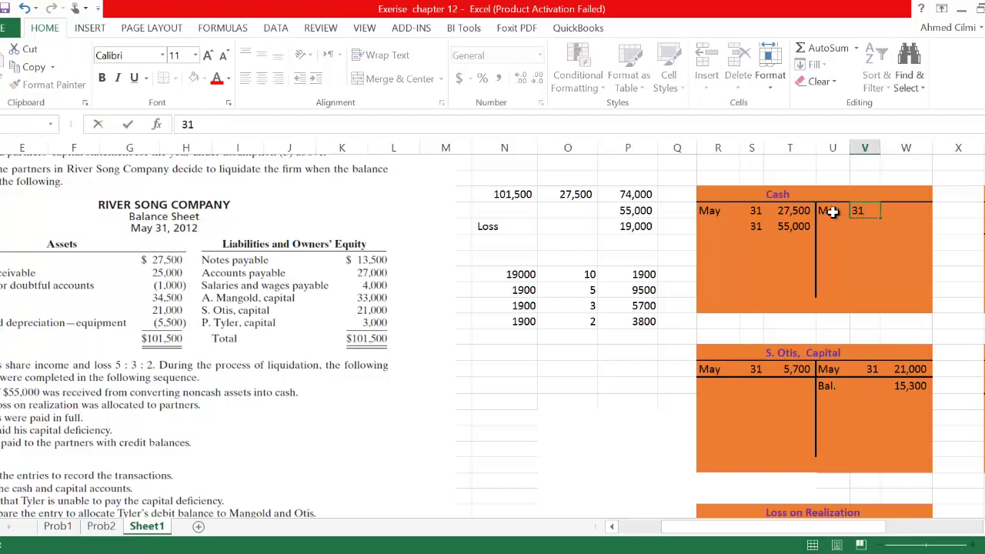
key("Tab")
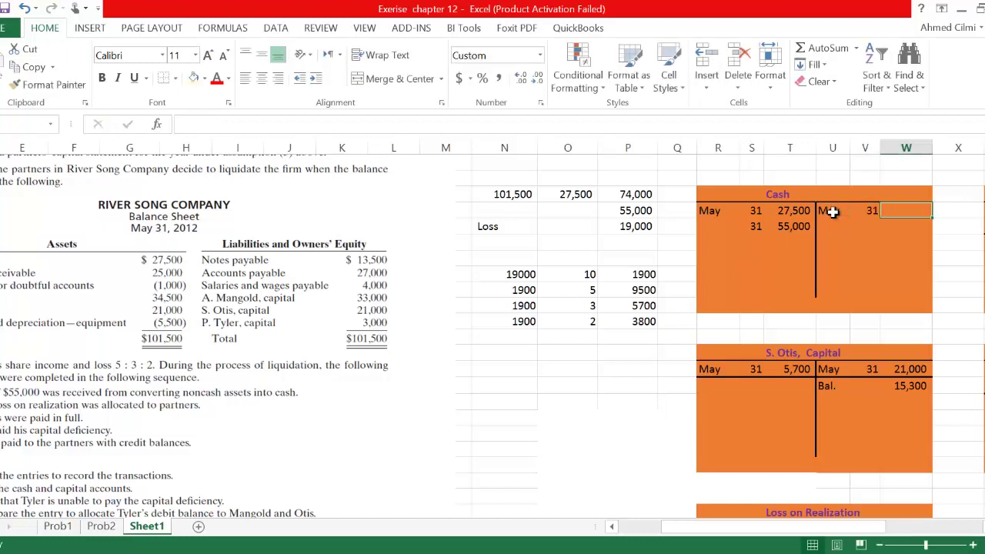
type("44500")
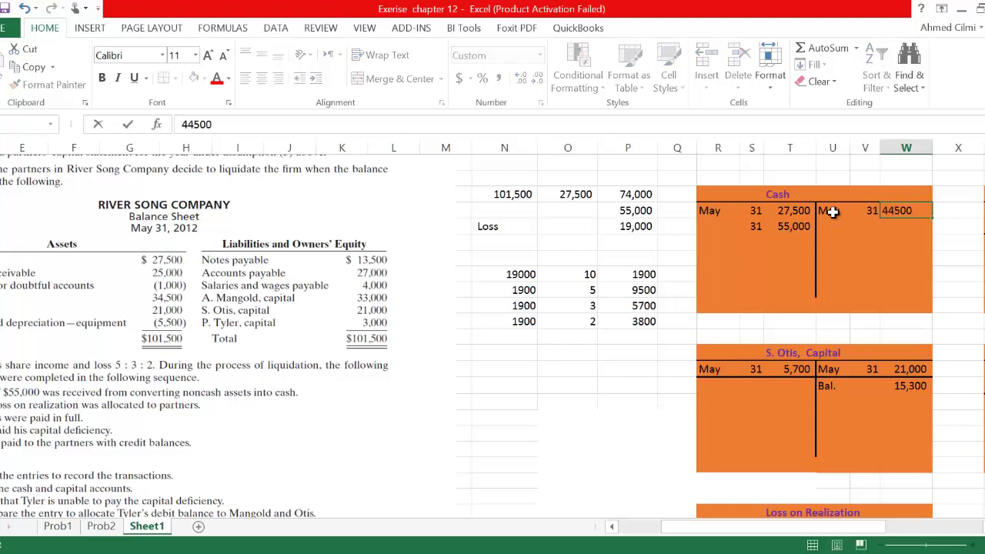
key("Return")
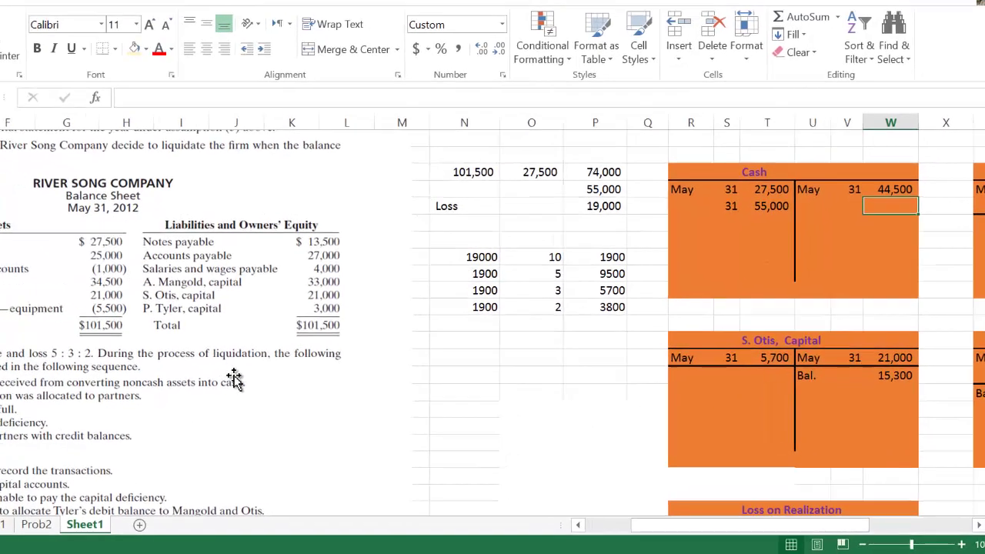
Examine the fourth transaction in the problem and the debit balance in the deficient partner's capital T-account.
scroll(511, 523, "left", 3)
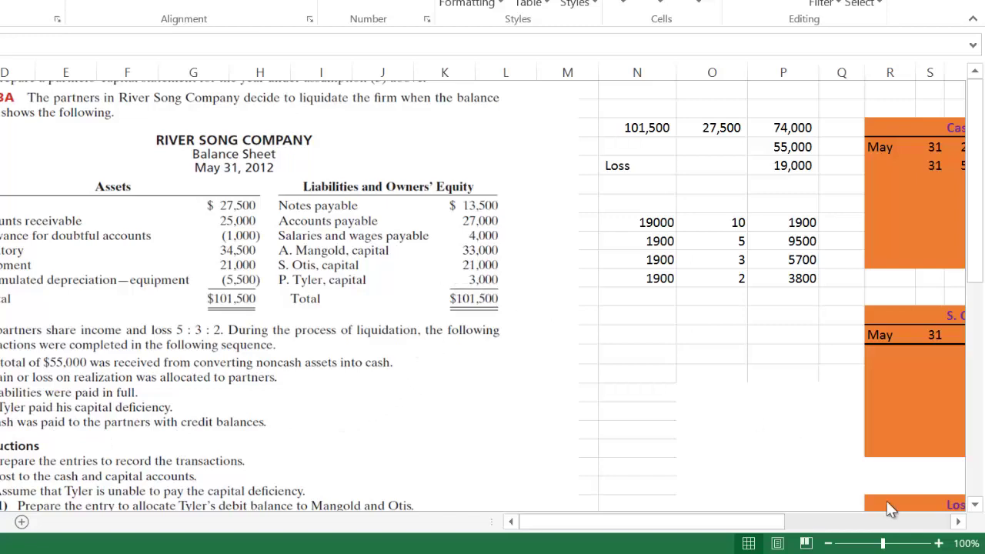
scroll(899, 455, "right", 4)
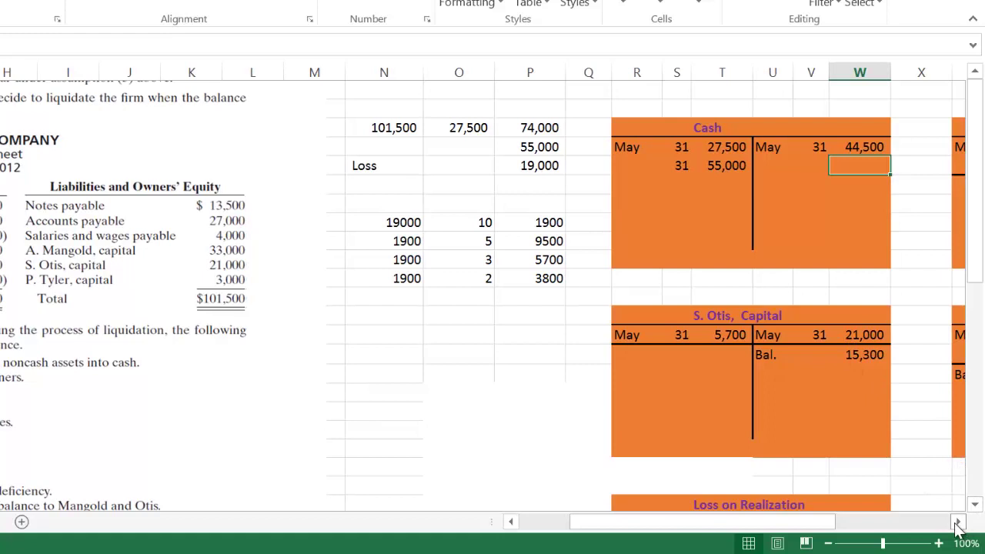
left_click(957, 522)
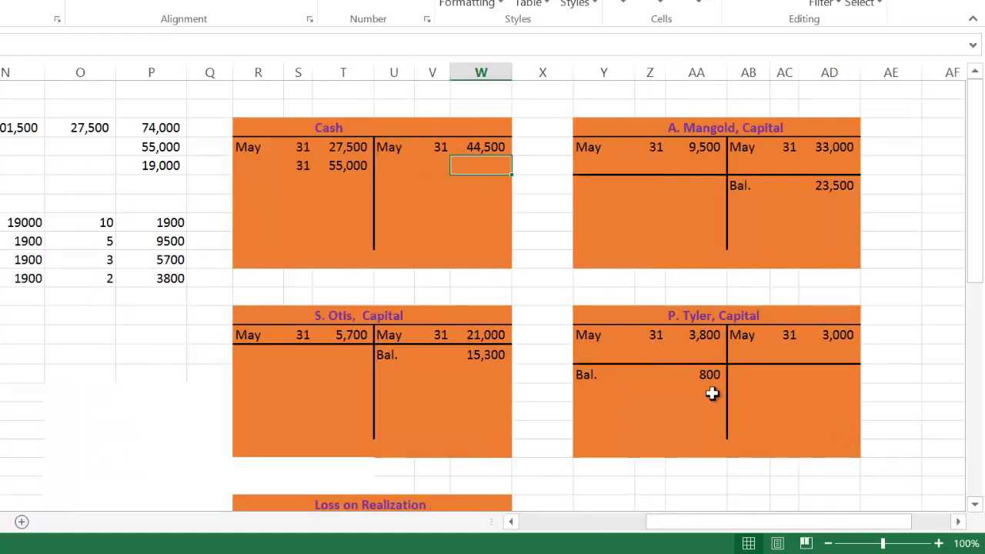
left_click(701, 377)
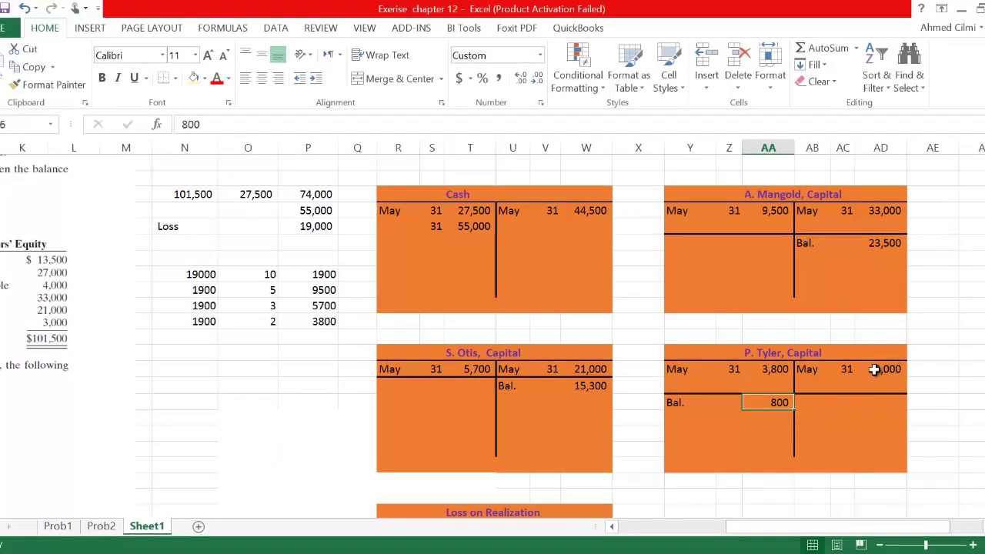
left_click(612, 527)
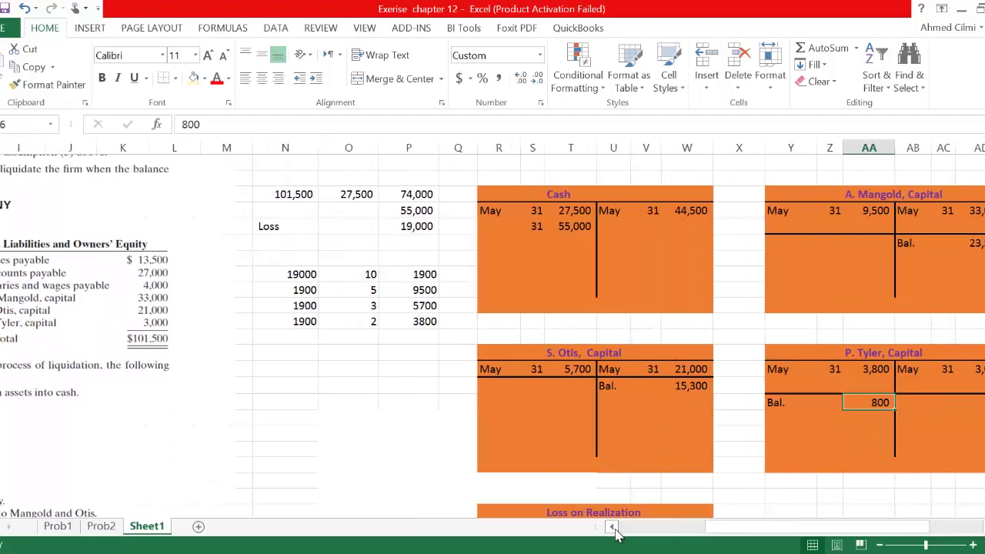
Enter 31 May as the date in A49, starting a new journal entry below the liability payment entry.
scroll(85, 269, "down", 5)
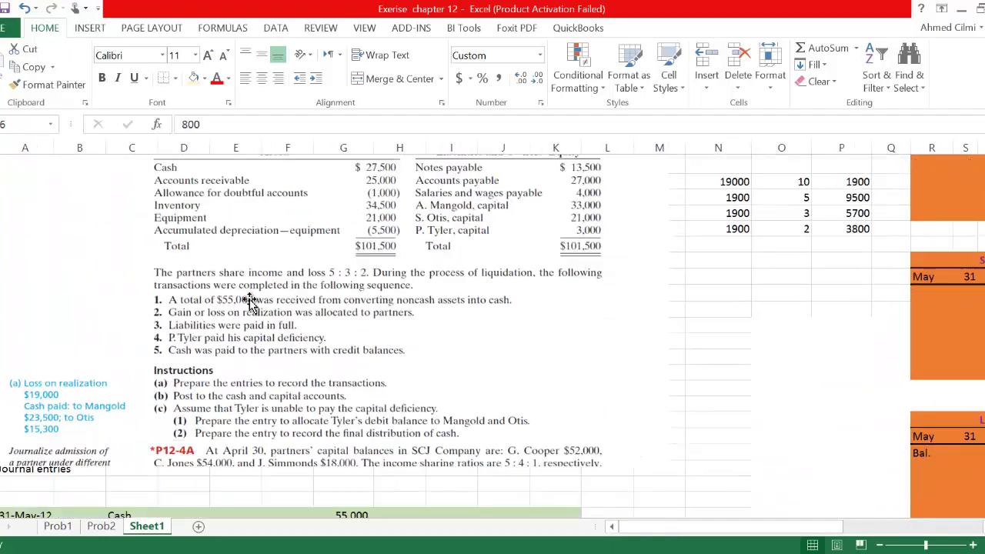
scroll(257, 303, "down", 3)
scroll(259, 293, "down", 3)
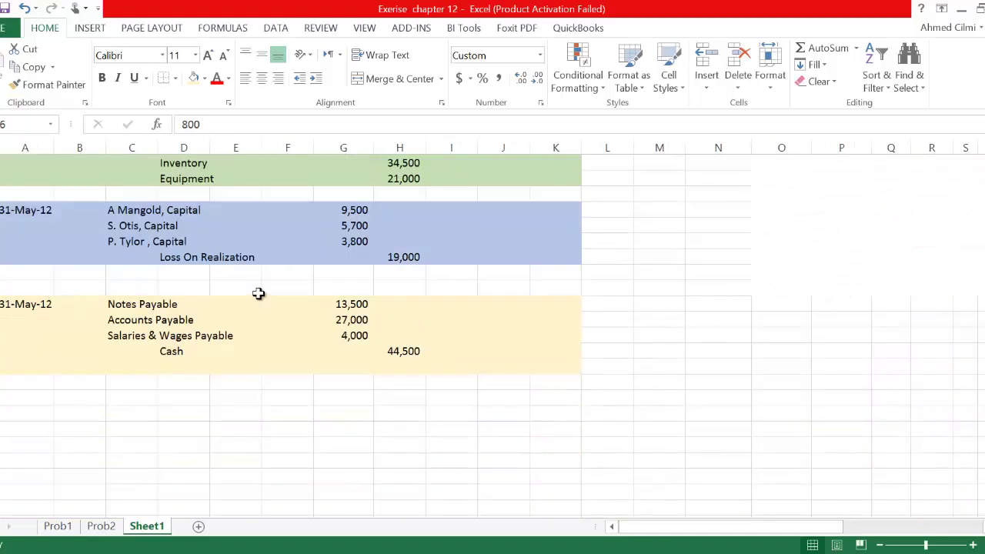
left_click(12, 402)
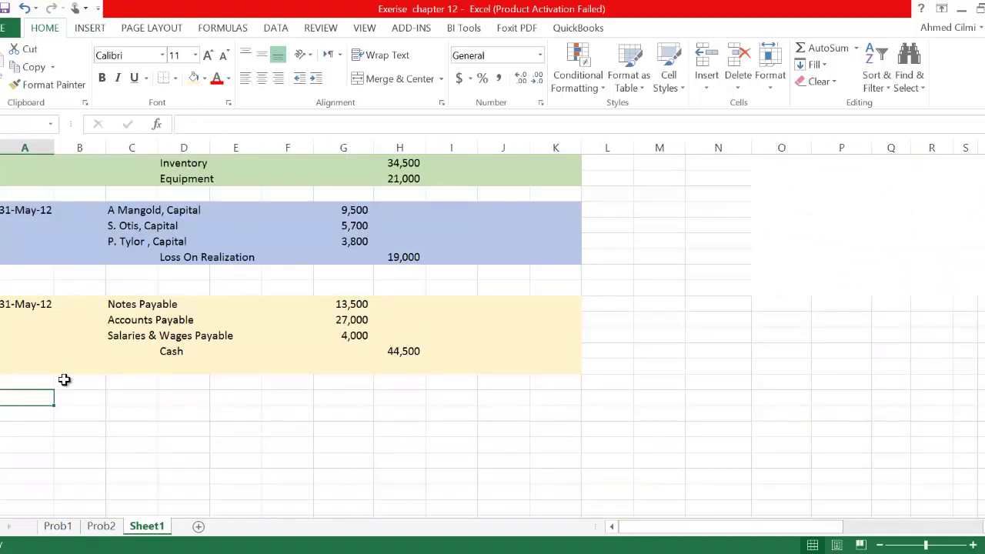
type("31 May")
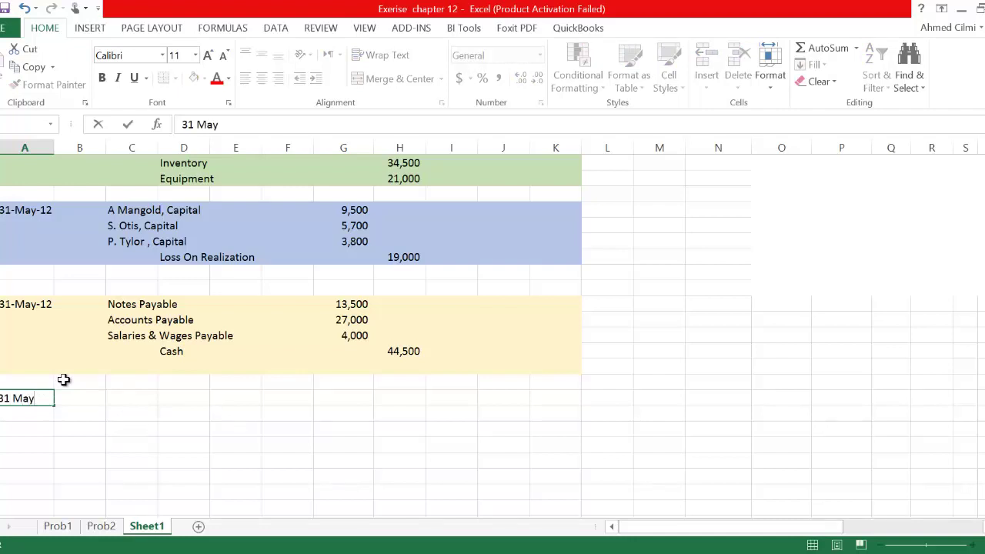
key("Tab")
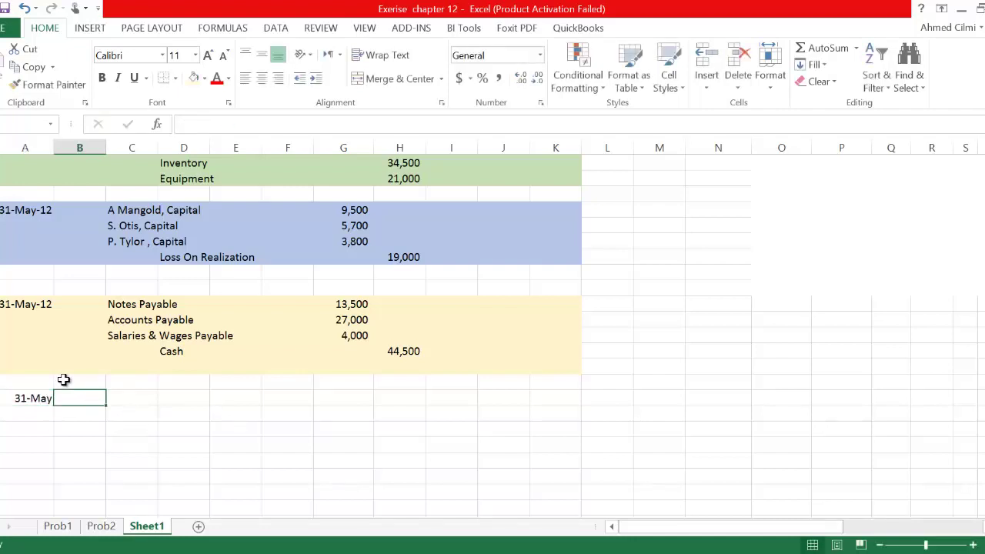
key("Left")
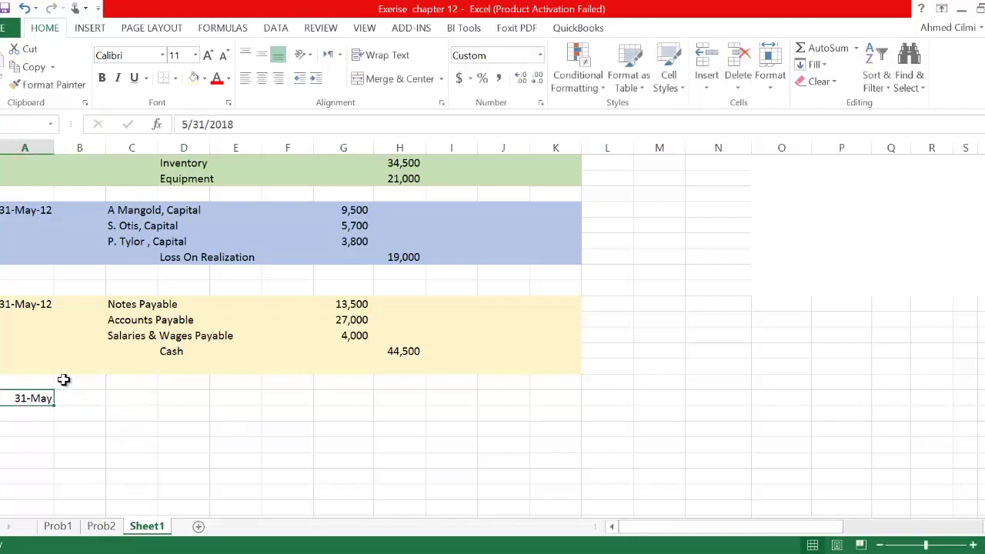
Replace the date in A49 with 31 May 2012.
left_click(239, 123)
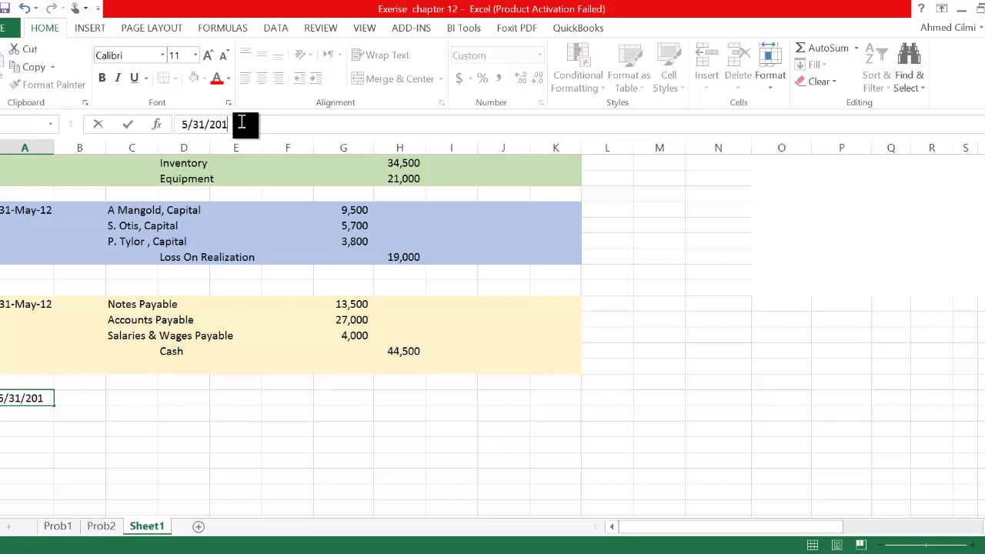
key("BackSpace")
key("BackSpace")
key("BackSpace")
key("BackSpace")
key("BackSpace")
key("BackSpace")
key("BackSpace")
key("BackSpace")
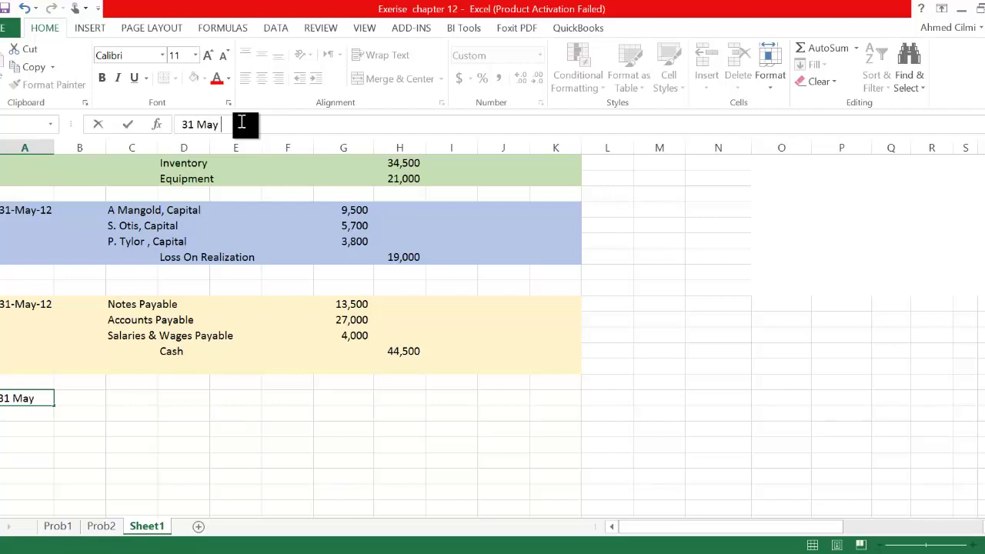
type("31 May 2012")
key("Return")
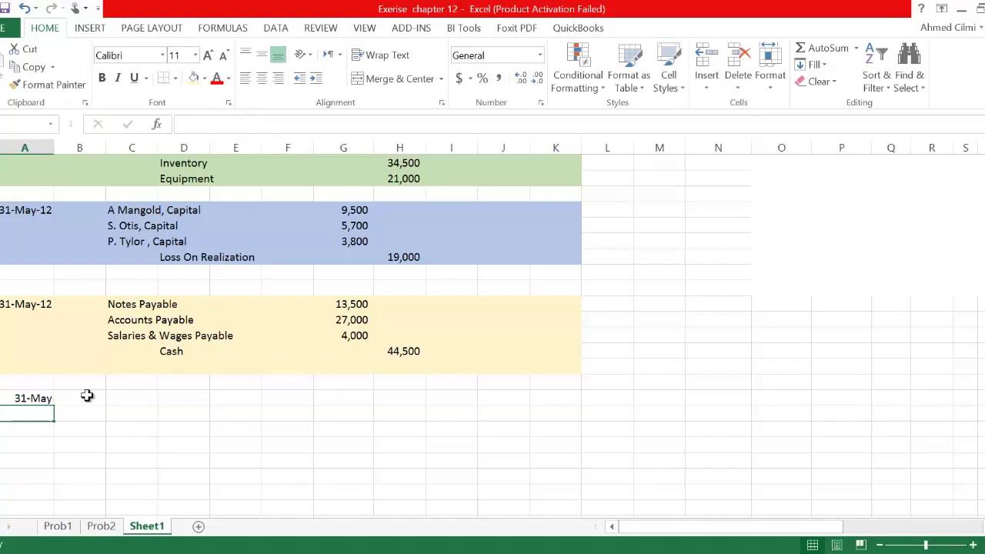
Record the debit line in row 49 with Cash in column C and 800 in column G.
left_click(131, 396)
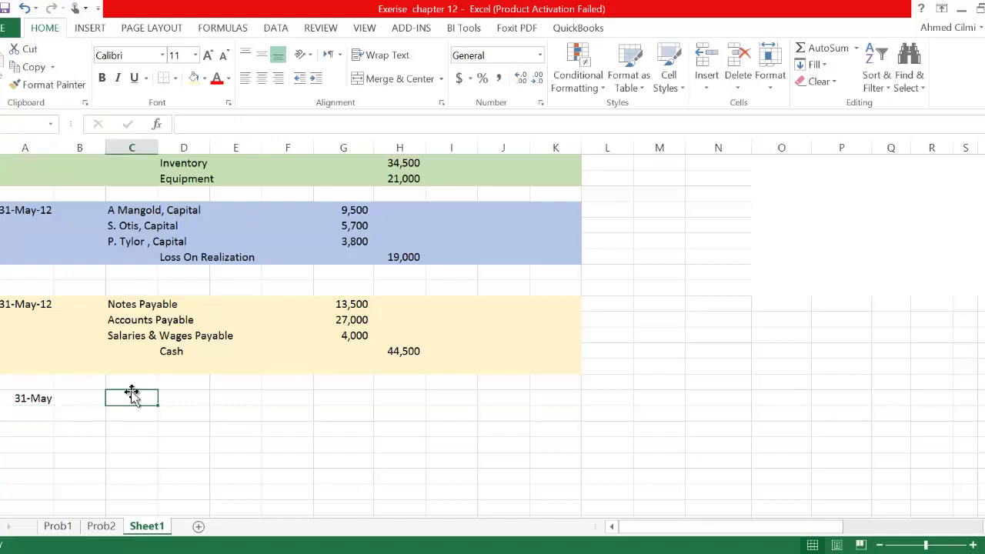
type("Cash")
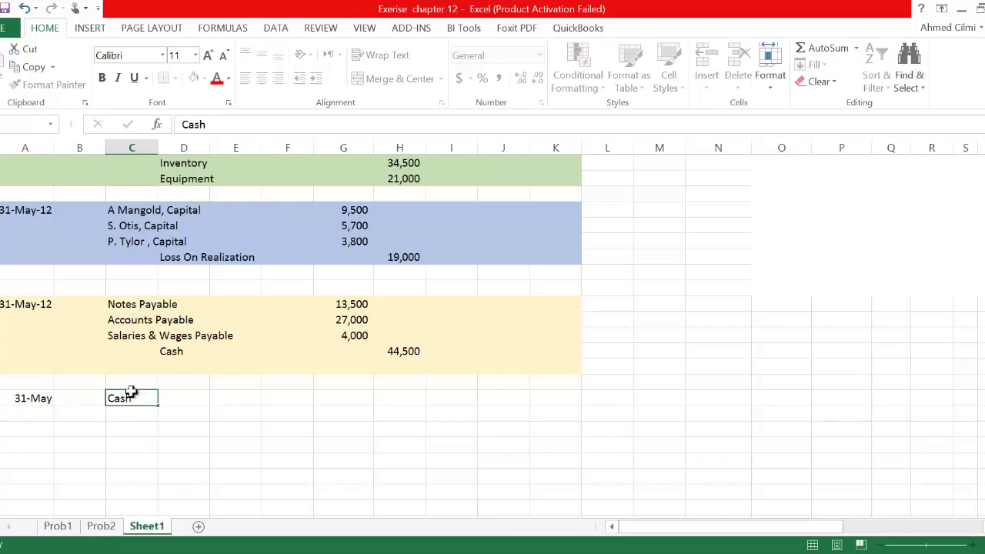
key("Tab")
key("Tab")
key("Tab")
key("Tab")
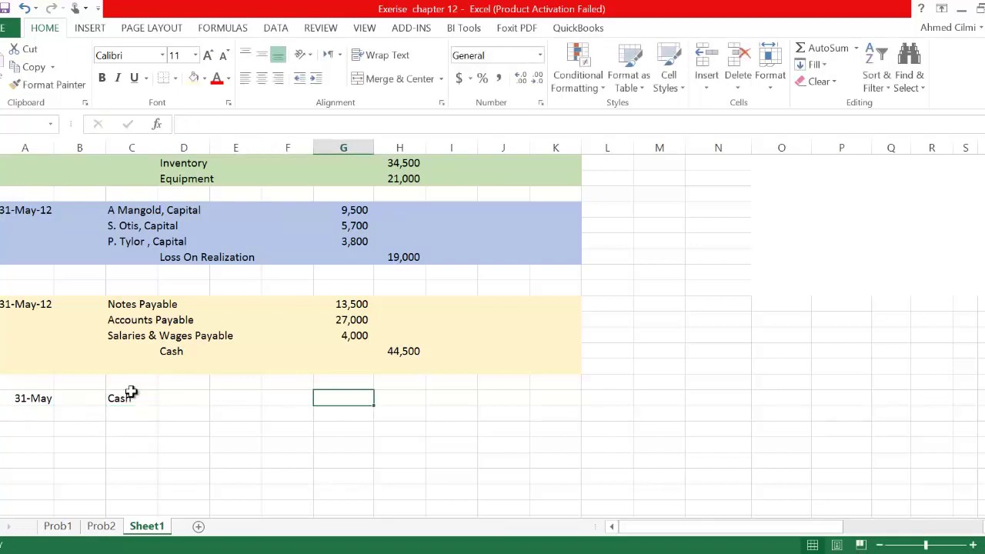
type("800")
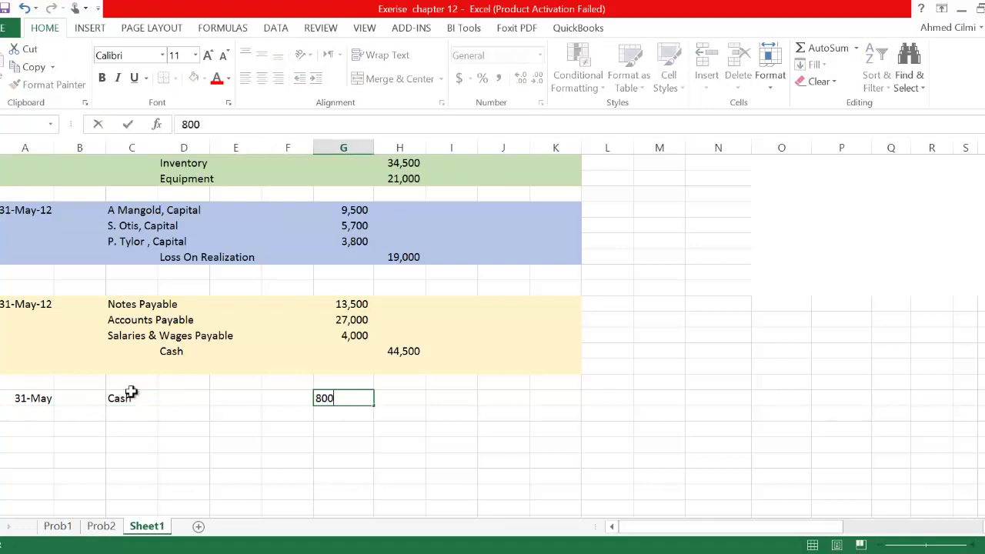
key("Return")
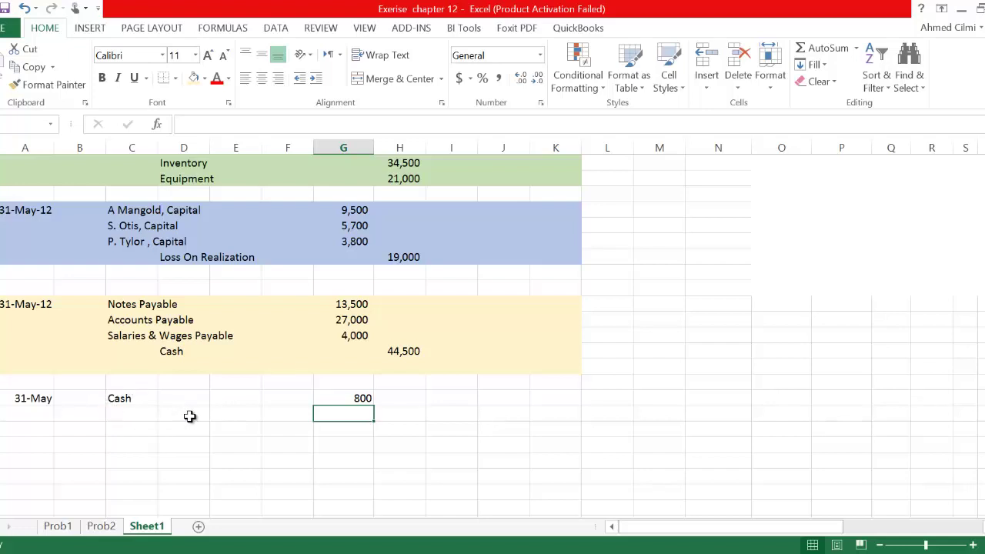
Copy the deficient partner's capital line C39:G39 to D50 as the credit line and set its amount in H50 to 800.
left_click(189, 416)
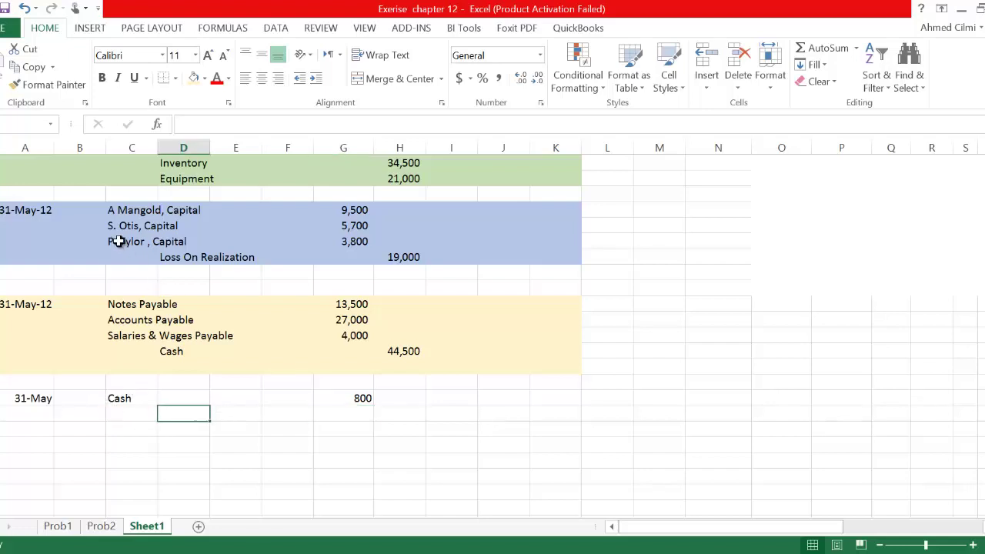
left_click_drag(116, 240, 341, 241)
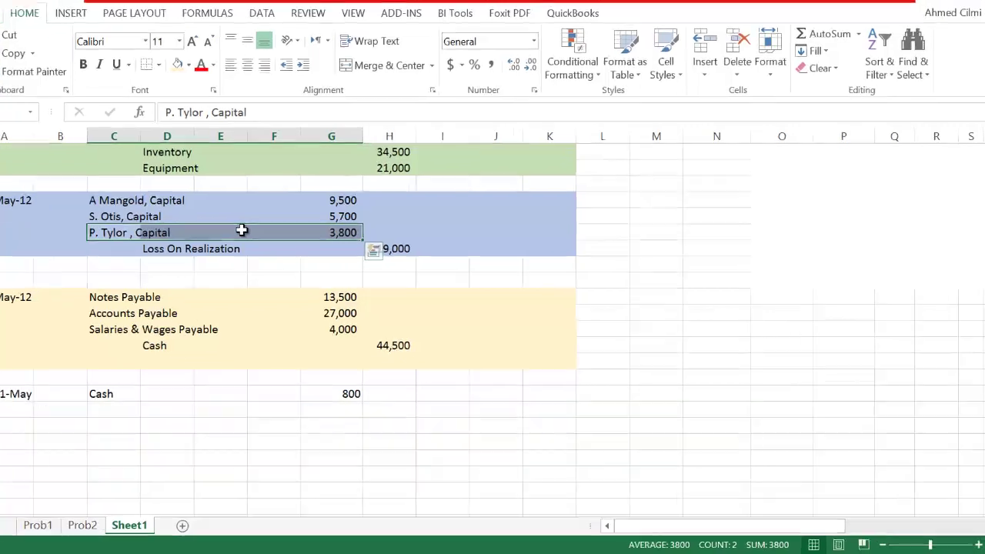
right_click(242, 230)
left_click(276, 264)
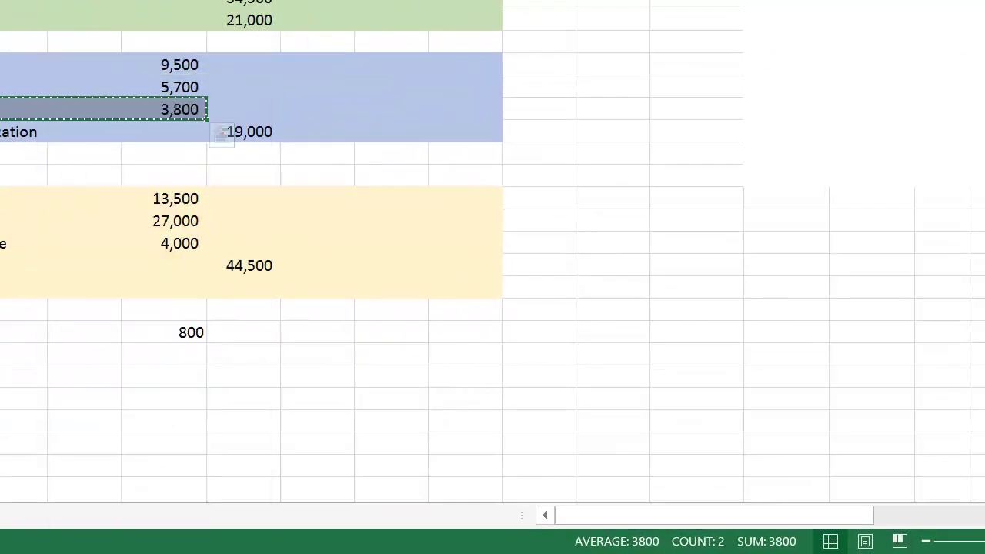
left_click(58, 205)
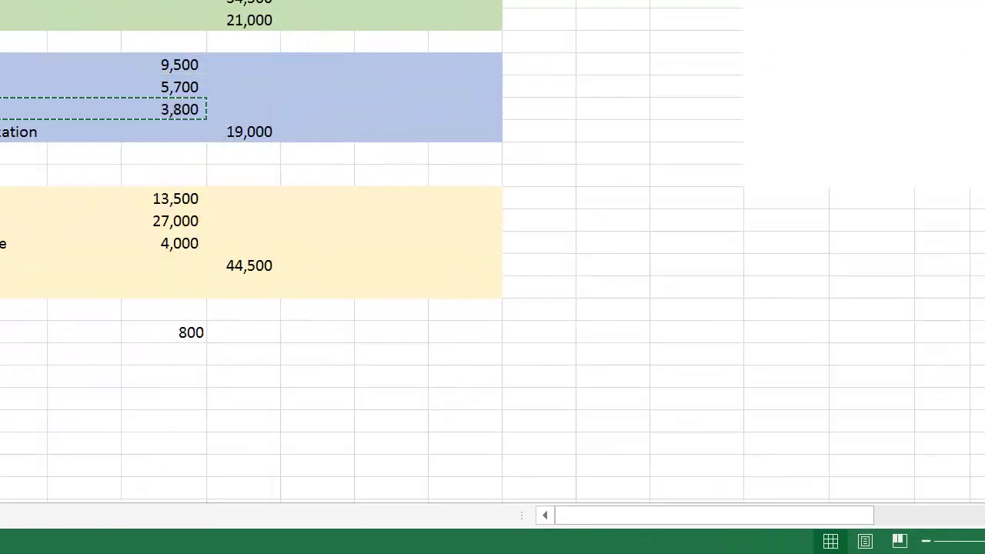
right_click(2, 366)
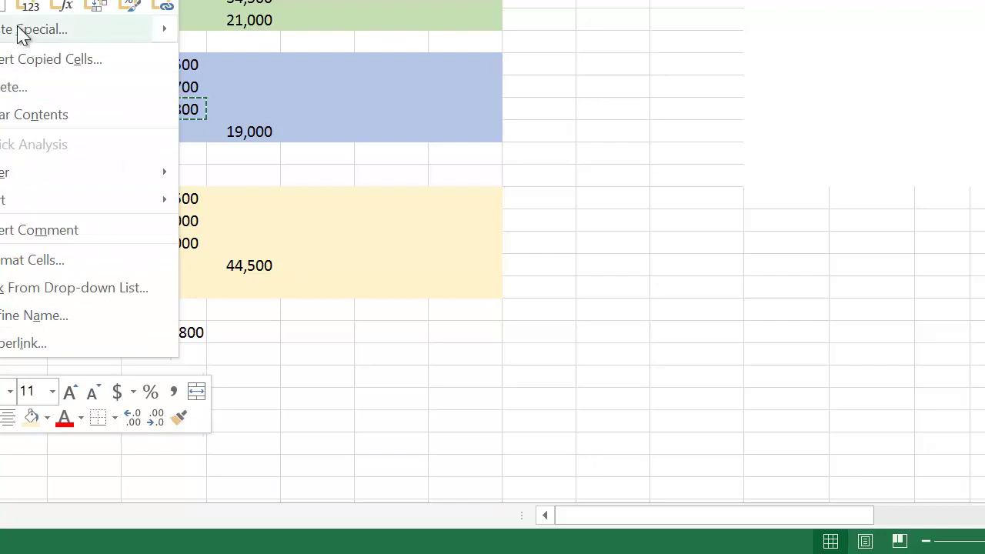
mouse_move(15, 29)
left_click(197, 150)
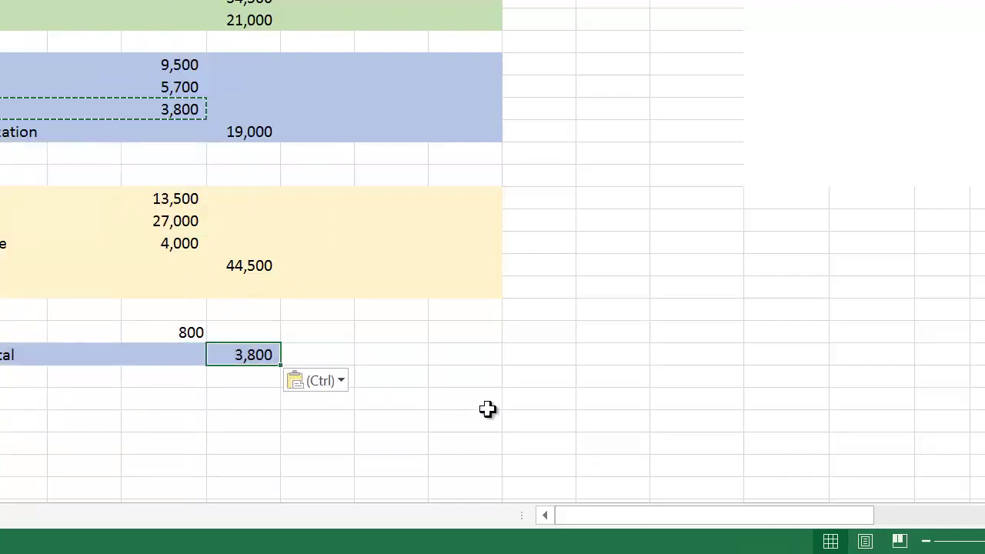
type("8")
key("Return")
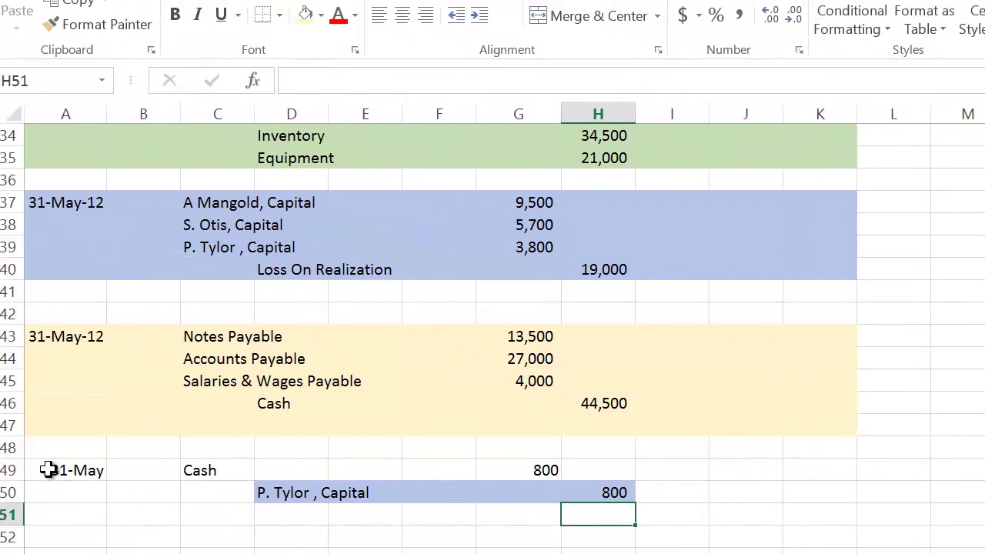
Fill the capital deficiency payment entry in A49:K51 with the medium green theme color.
left_click_drag(46, 470, 833, 505)
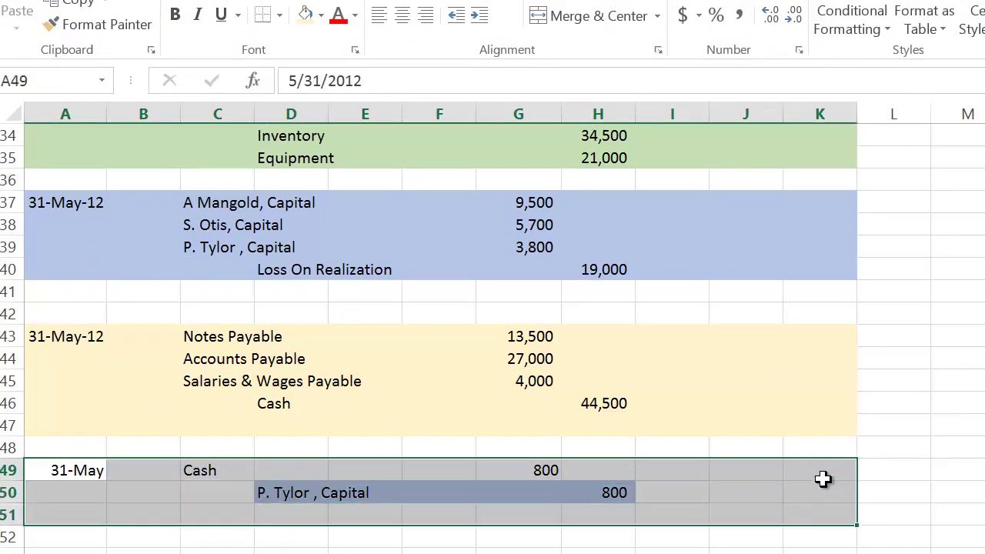
left_click(321, 17)
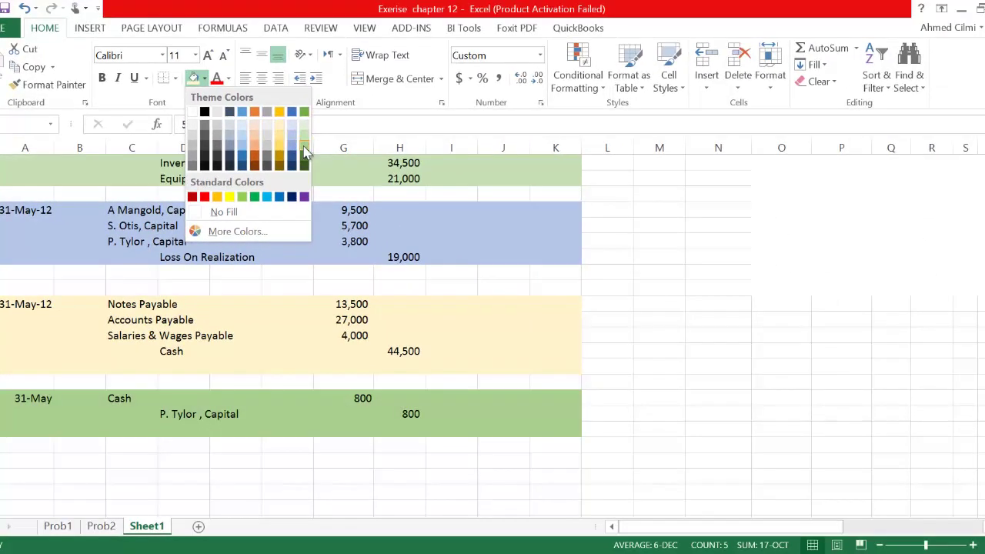
left_click(305, 150)
left_click(602, 395)
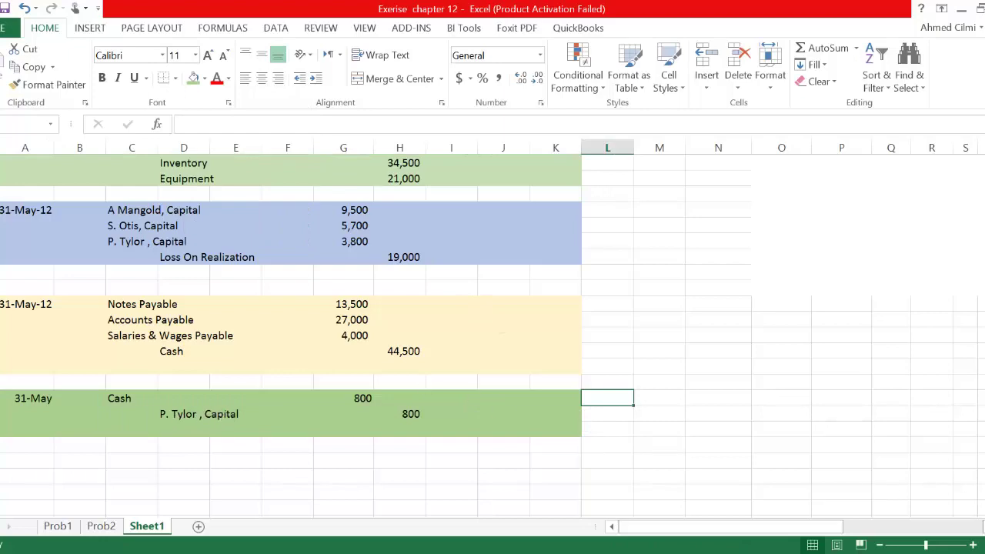
Post the deficiency payment to the debit side of the Cash T-account as 31 and 800, below the 55,000 line.
scroll(796, 316, "right", 3)
scroll(796, 316, "up", 8)
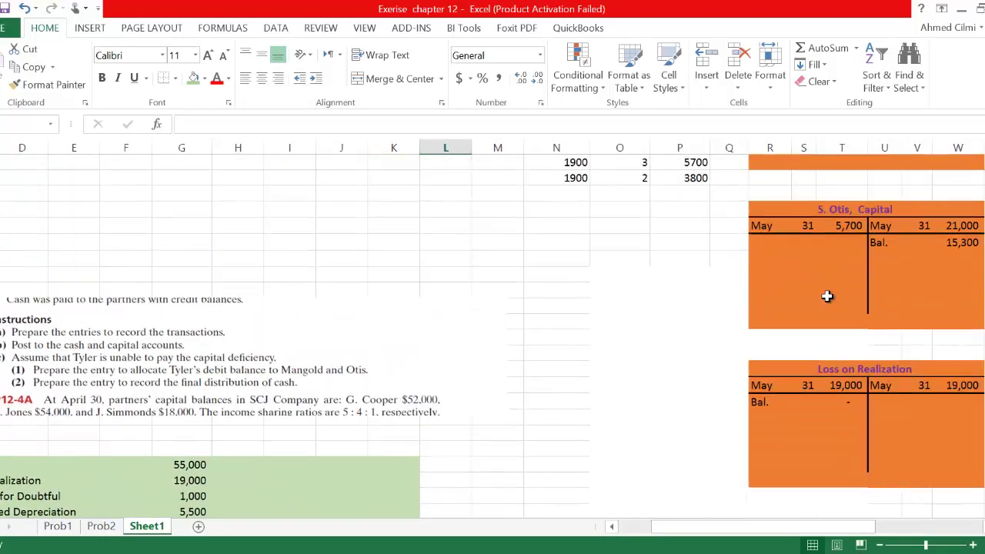
scroll(827, 296, "up", 1)
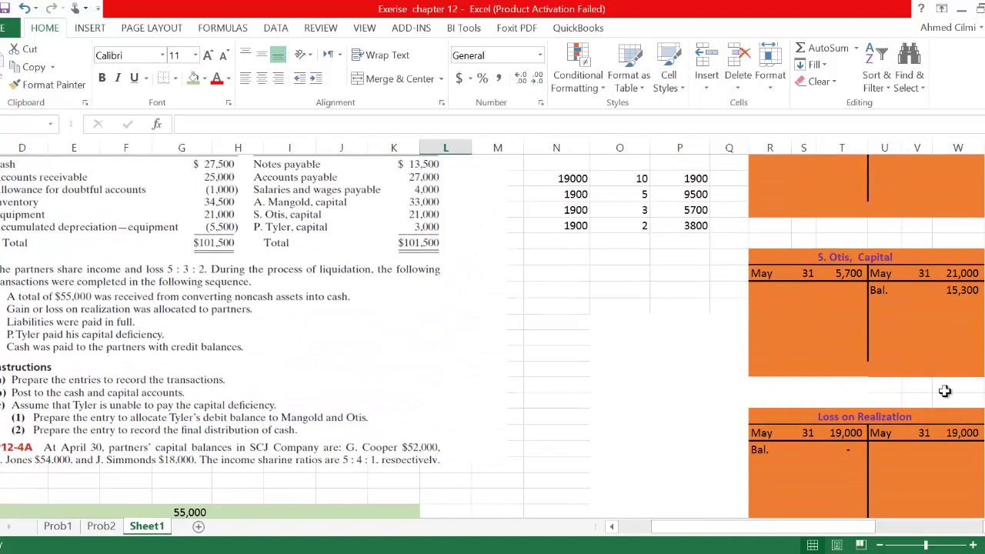
scroll(945, 390, "up", 2)
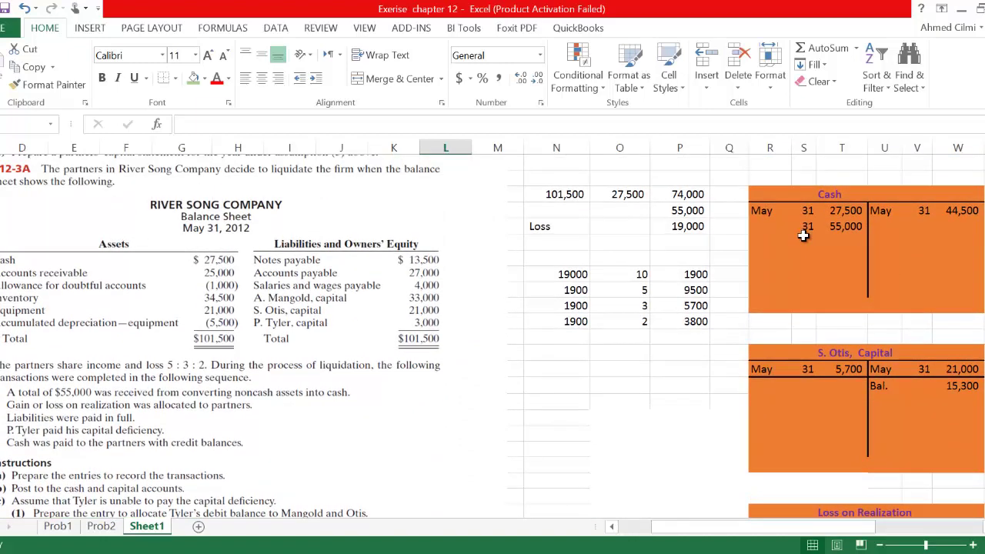
left_click(803, 239)
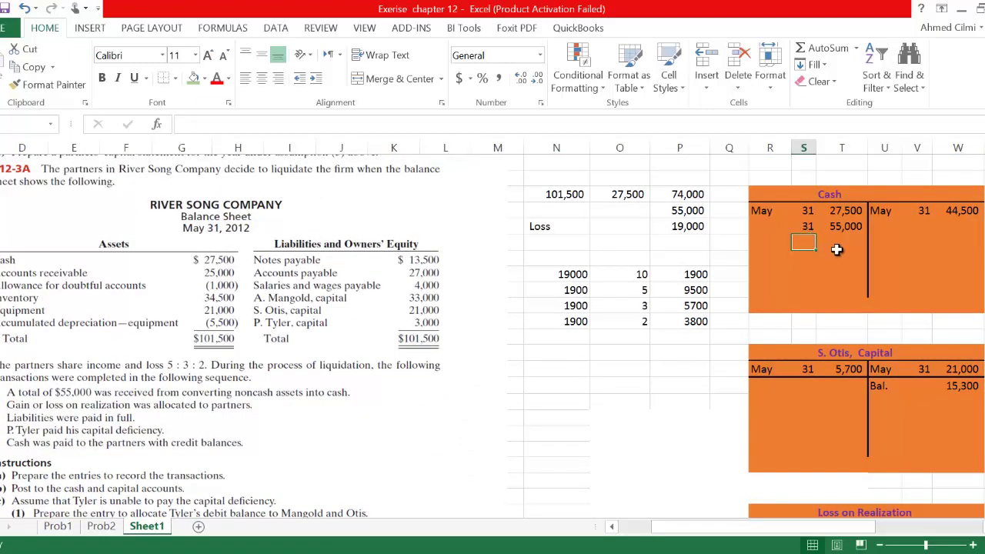
type("31")
left_click(837, 247)
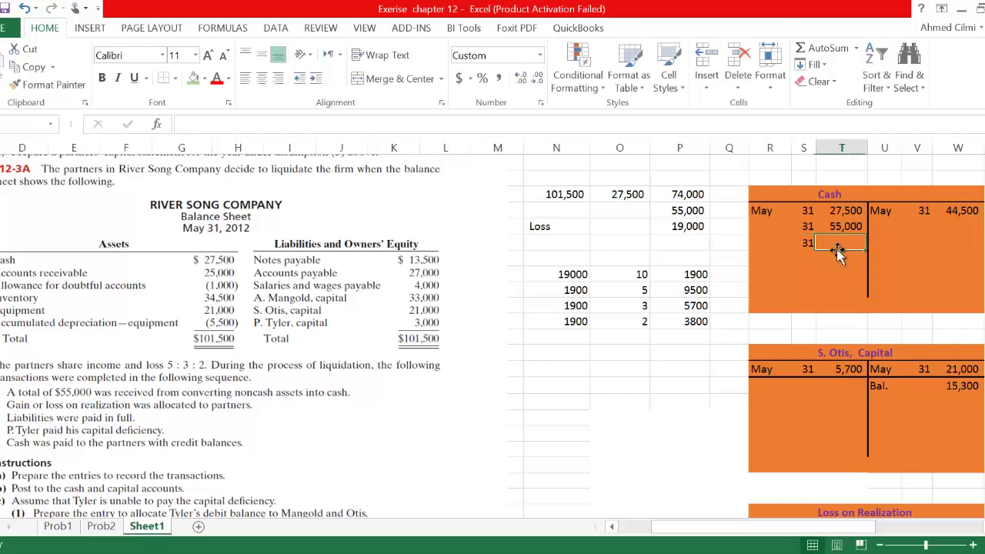
type("800")
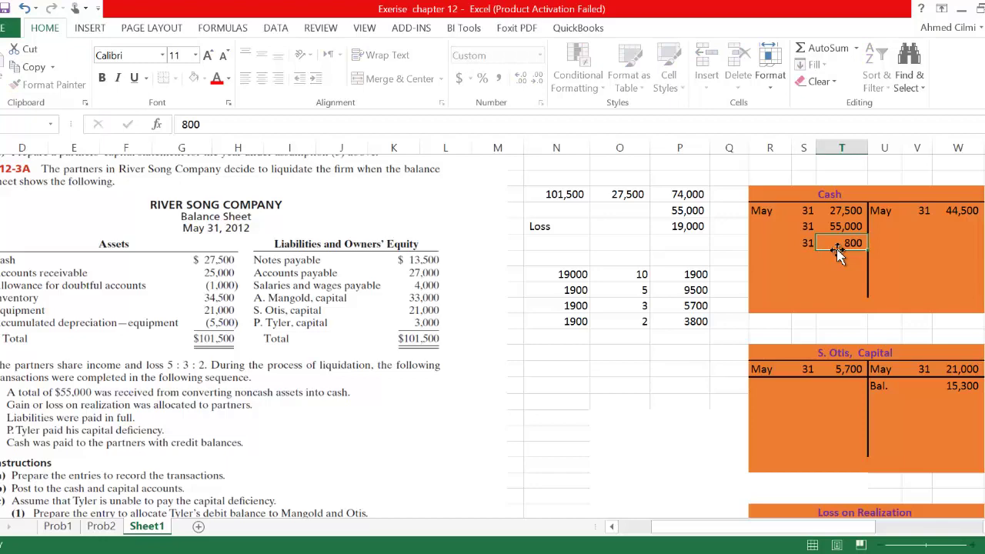
key("Return")
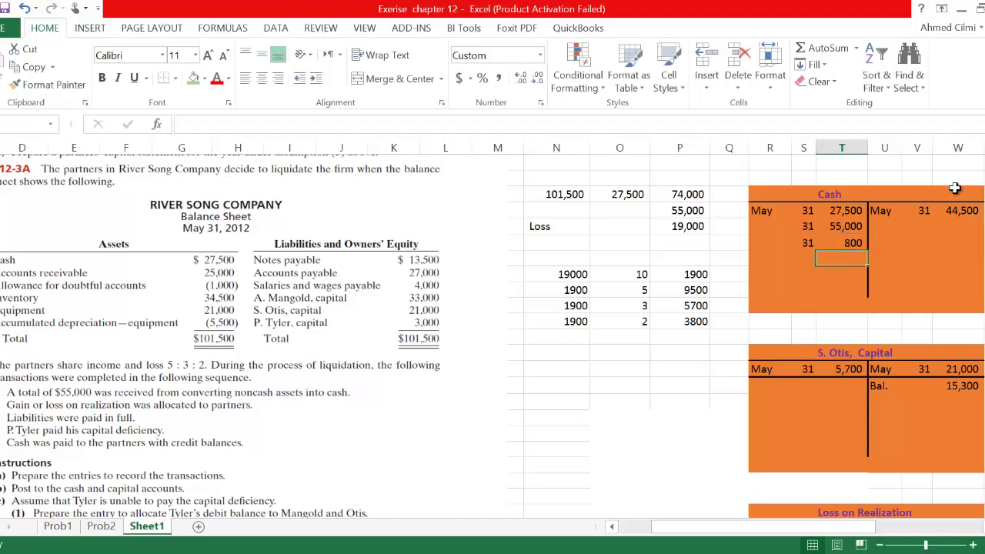
Post the deficiency payment to the credit side of the deficient partner's capital T-account as May, 31 and 800, beside the 800 balance.
scroll(966, 425, "right", 5)
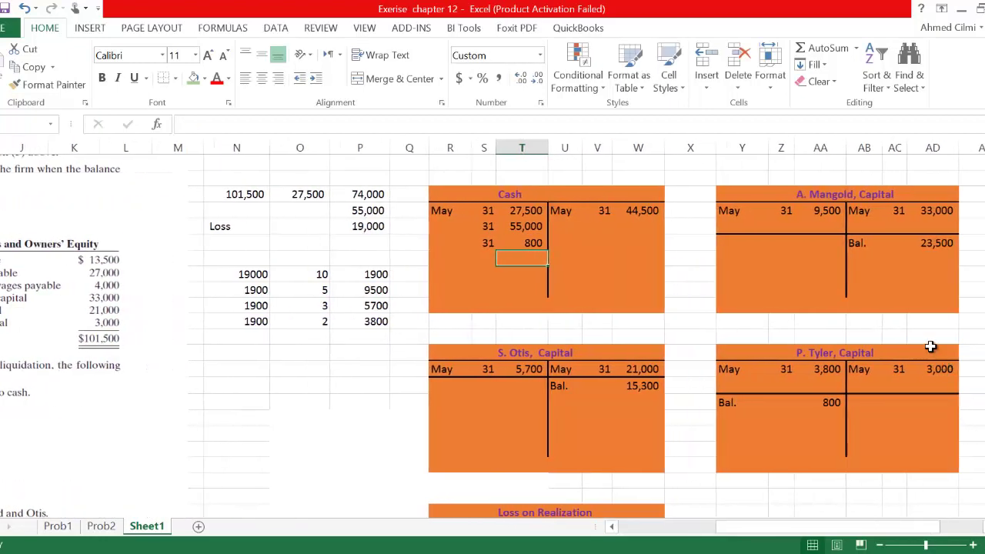
left_click(870, 403)
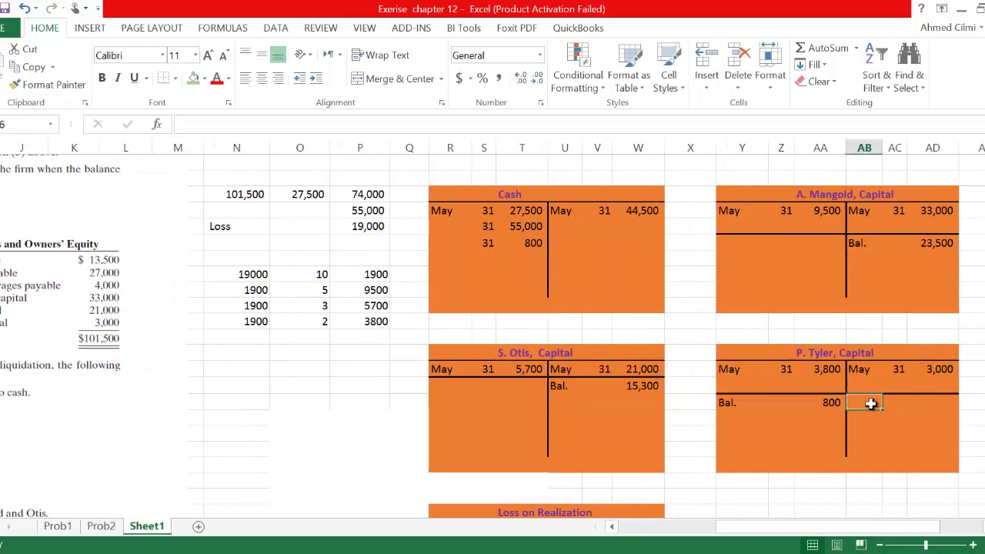
type("Ma")
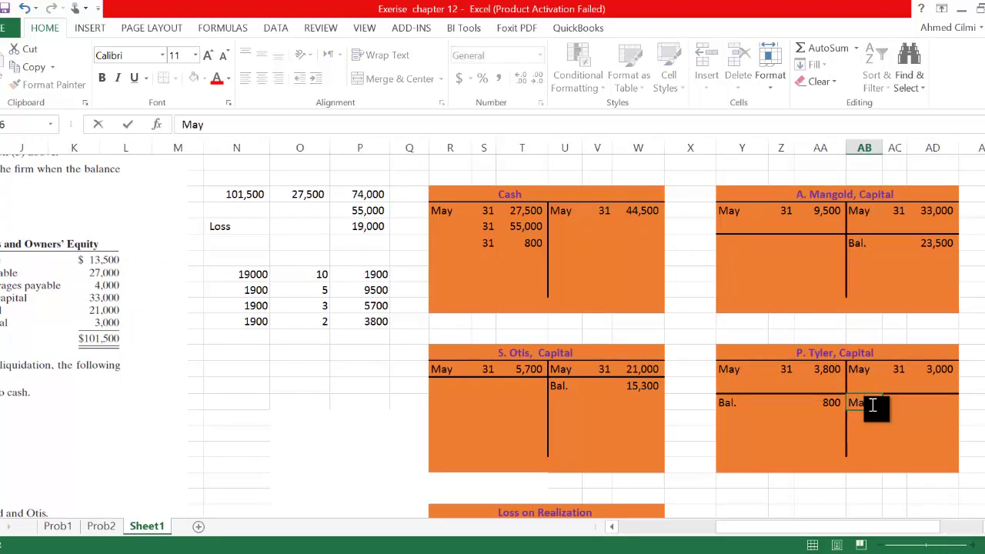
type("y")
key("Tab")
type("3")
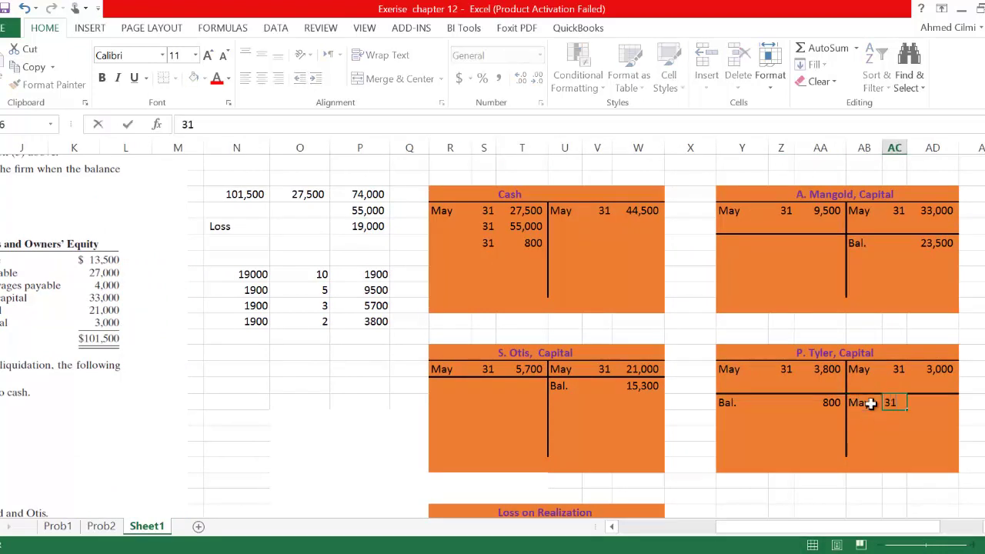
type("1")
key("Tab")
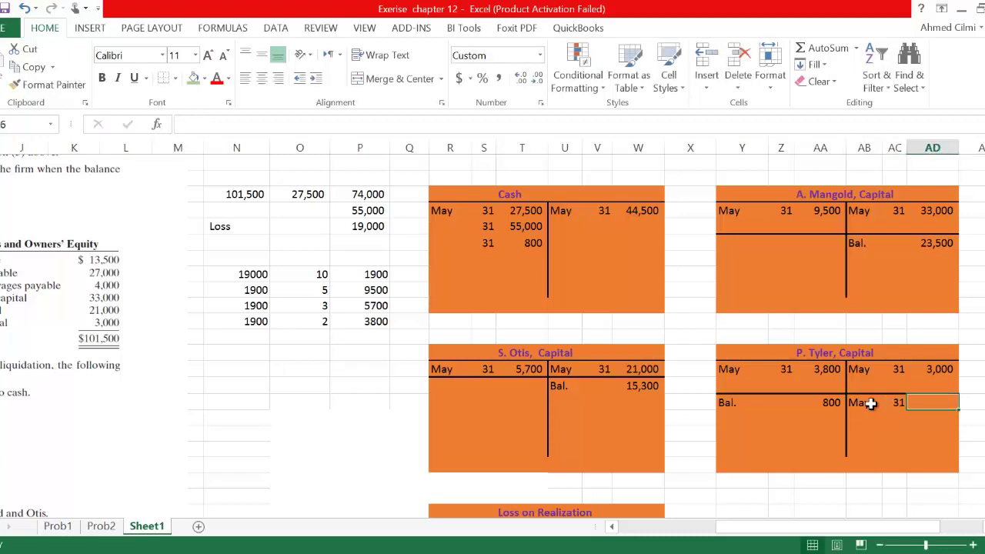
type("800")
key("Return")
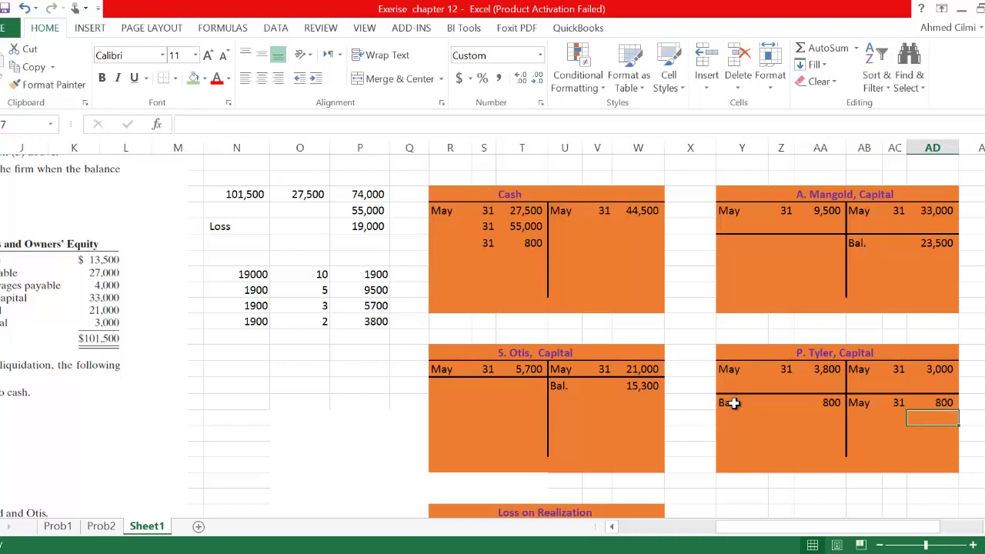
Rule off the deficient partner's capital T-account with a thick bottom border under Y16:AD17 and enter Bal. with 0 on the debit side below.
left_click_drag(727, 402, 933, 414)
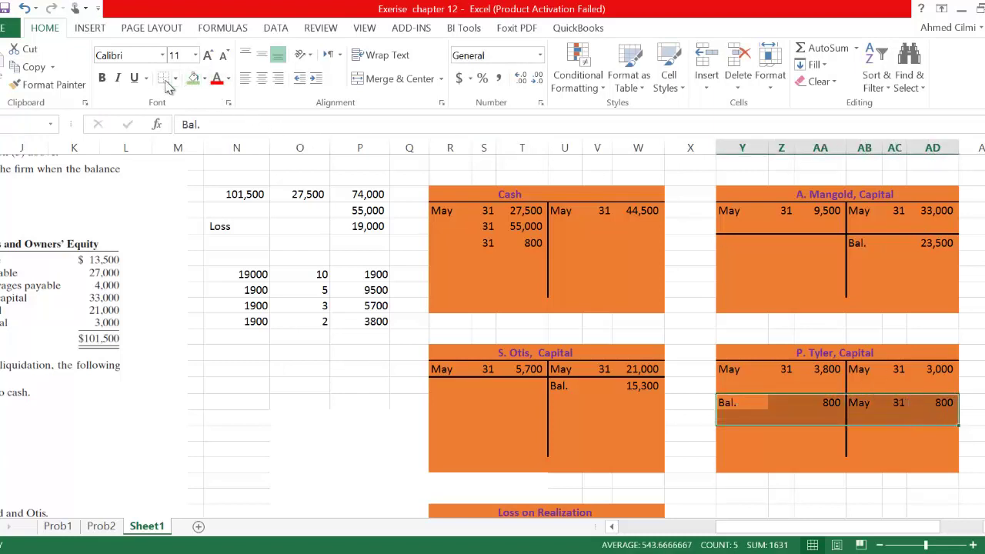
left_click(893, 448)
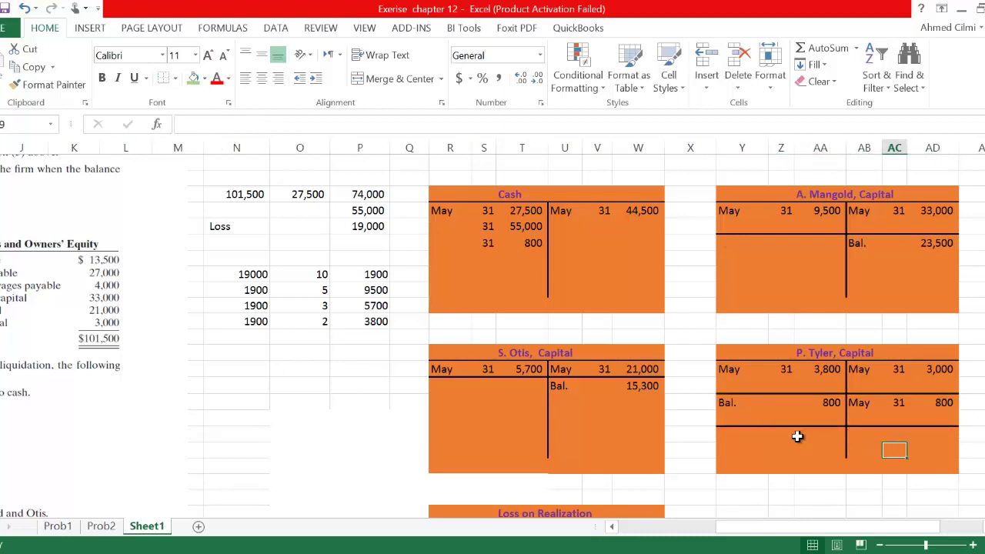
left_click(738, 435)
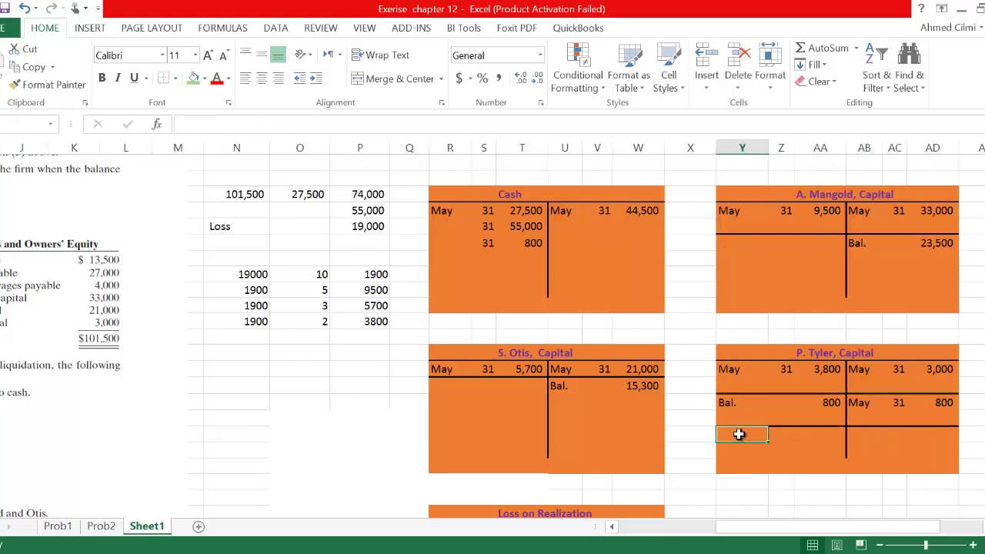
type("Bal.")
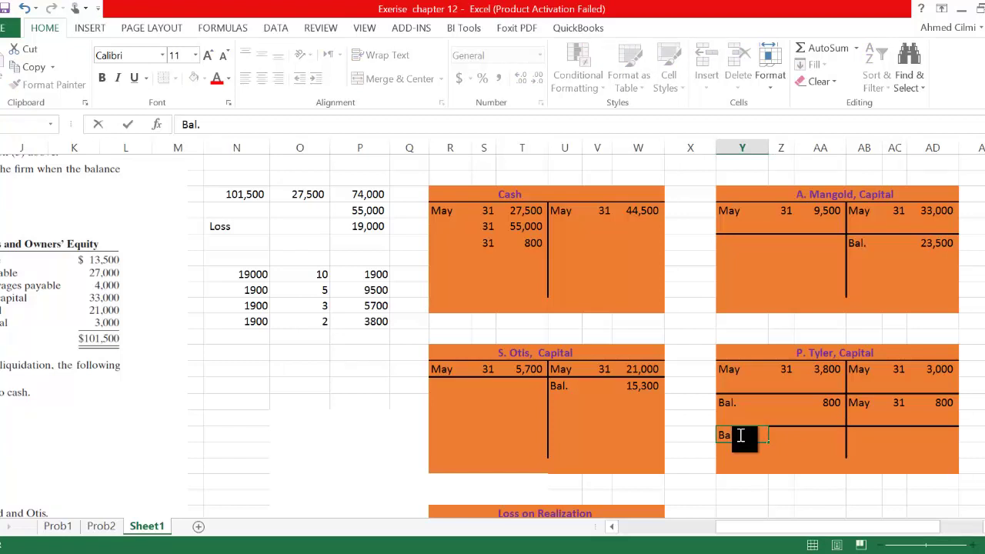
key("Tab")
key("Tab")
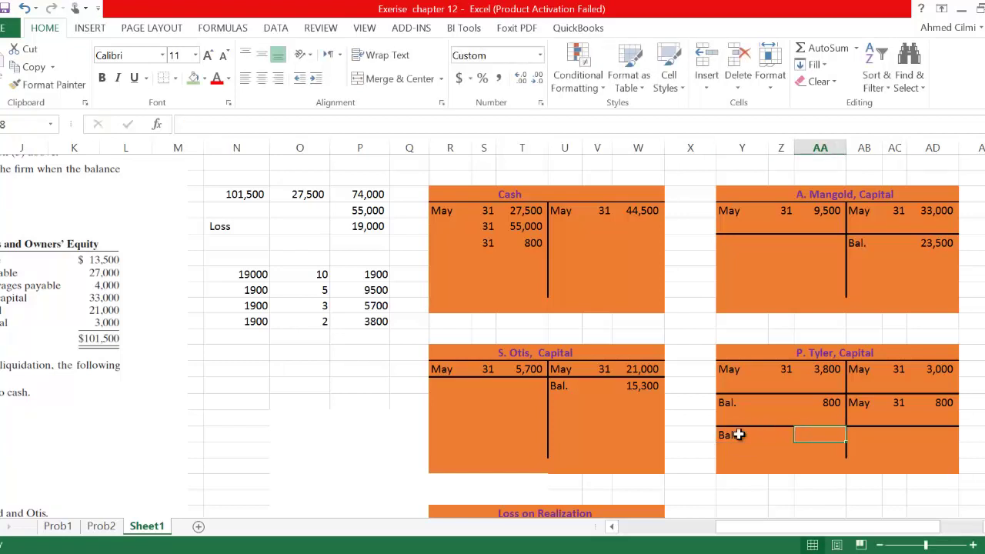
type("0")
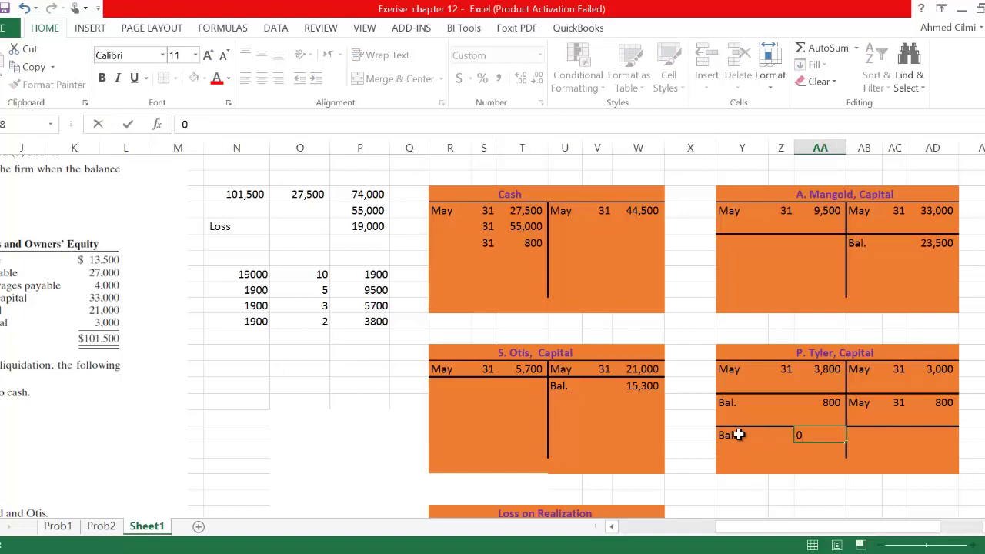
left_click(937, 406)
left_click(831, 399)
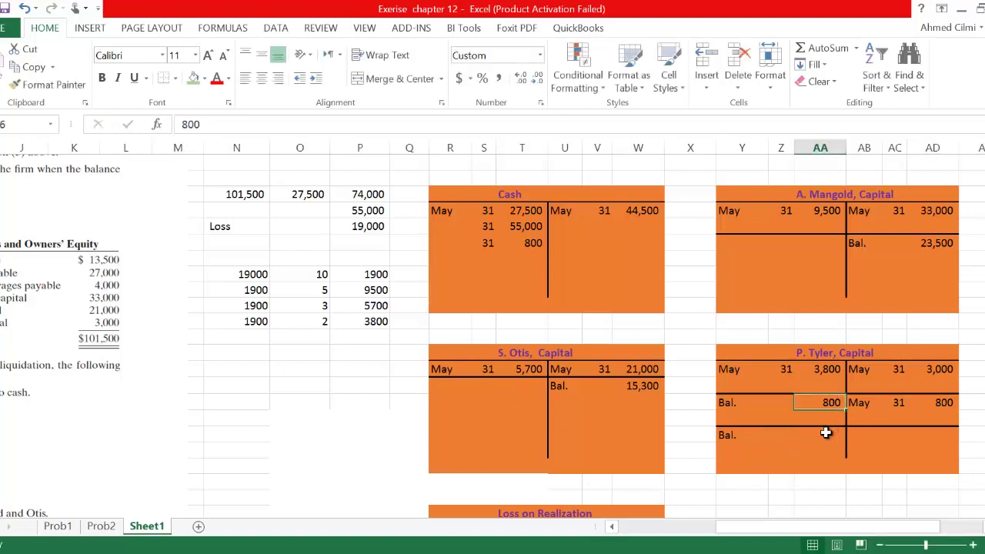
left_click(826, 433)
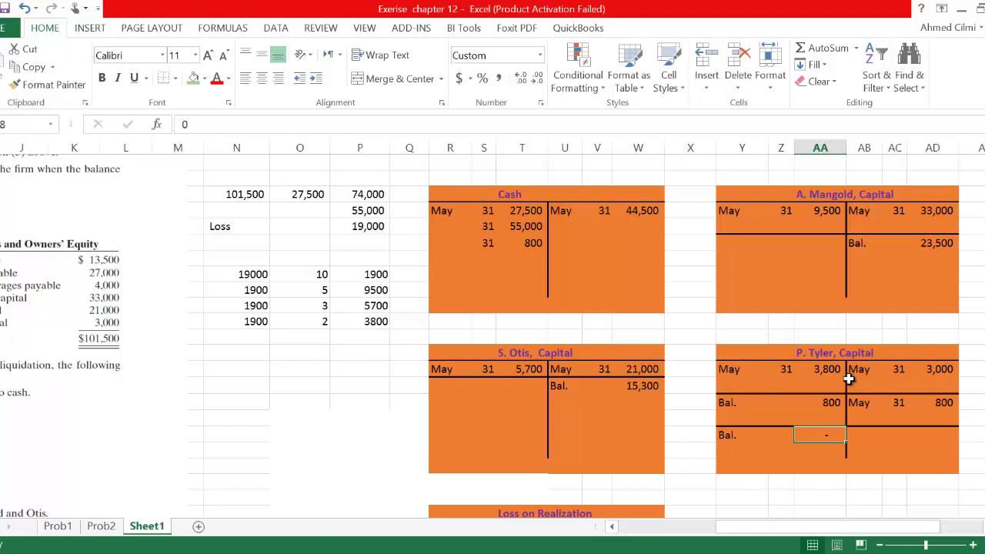
Rule off the Cash T-account with a thick bottom border under R6:W6 and total both sides with SUM formulas in T7 and W7.
left_click(624, 386)
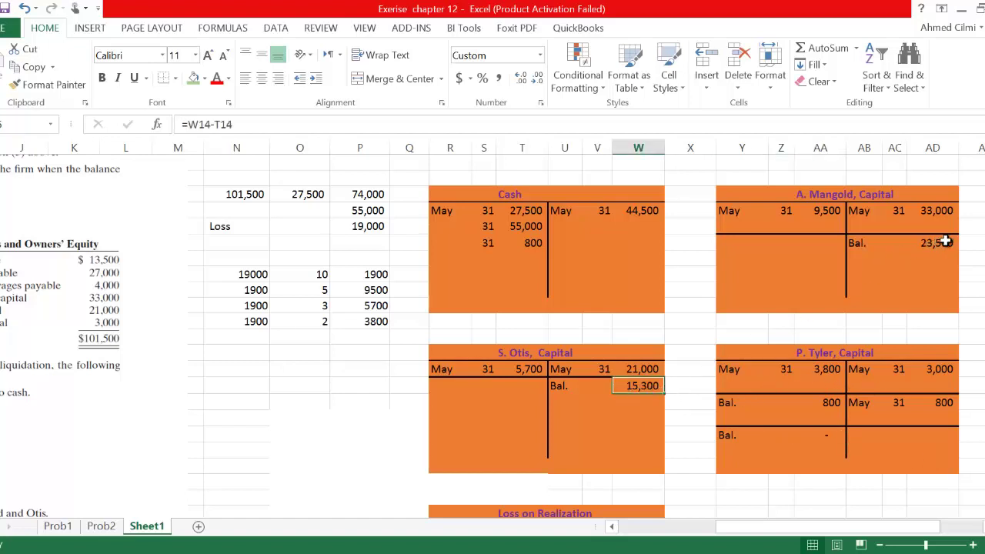
left_click(945, 242)
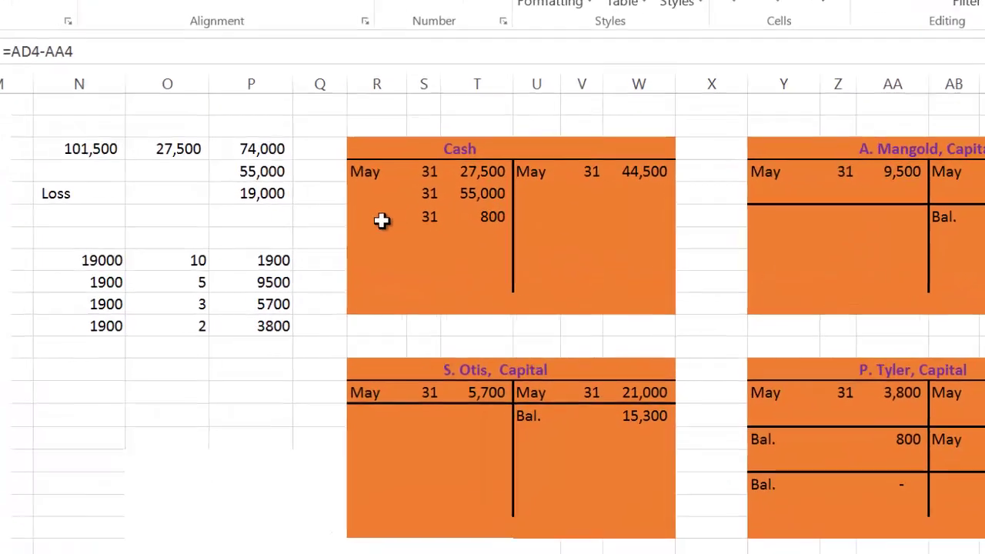
left_click_drag(464, 245, 631, 218)
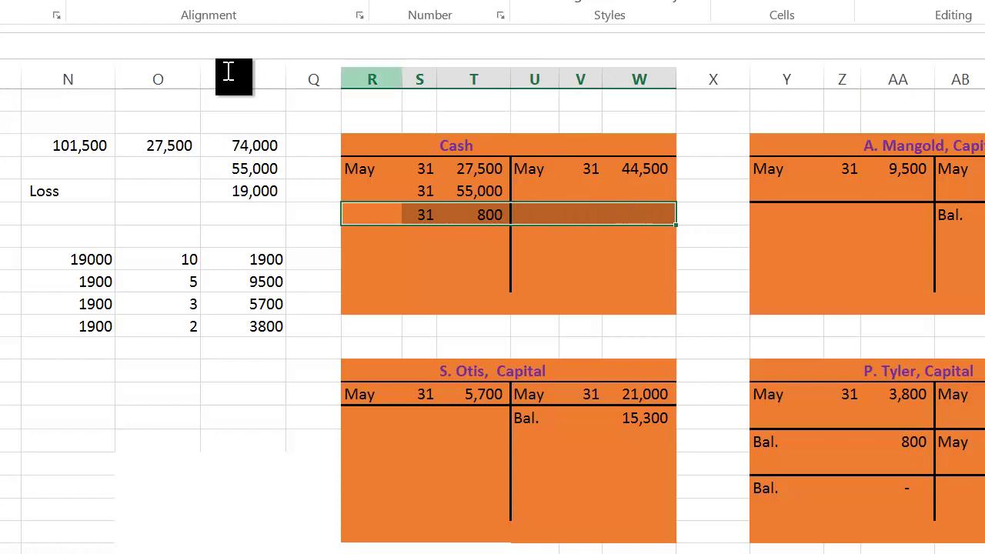
left_click(406, 241)
left_click(481, 239)
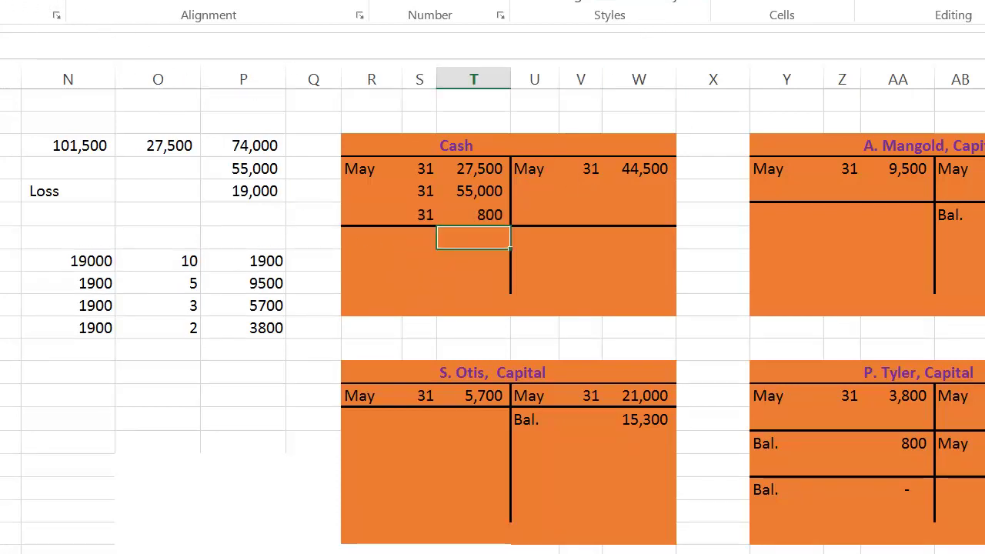
key("alt+equal")
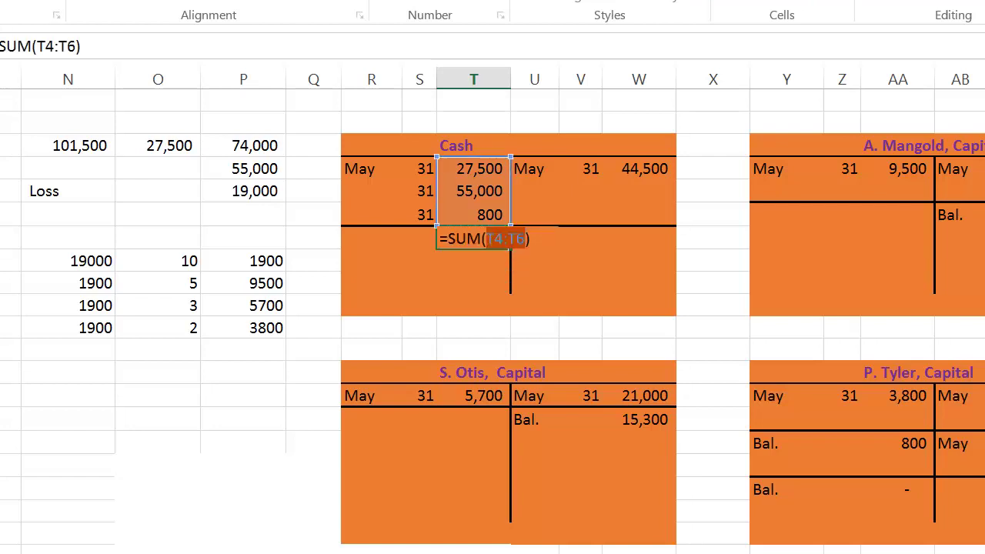
key("ctrl+Return")
left_click(651, 237)
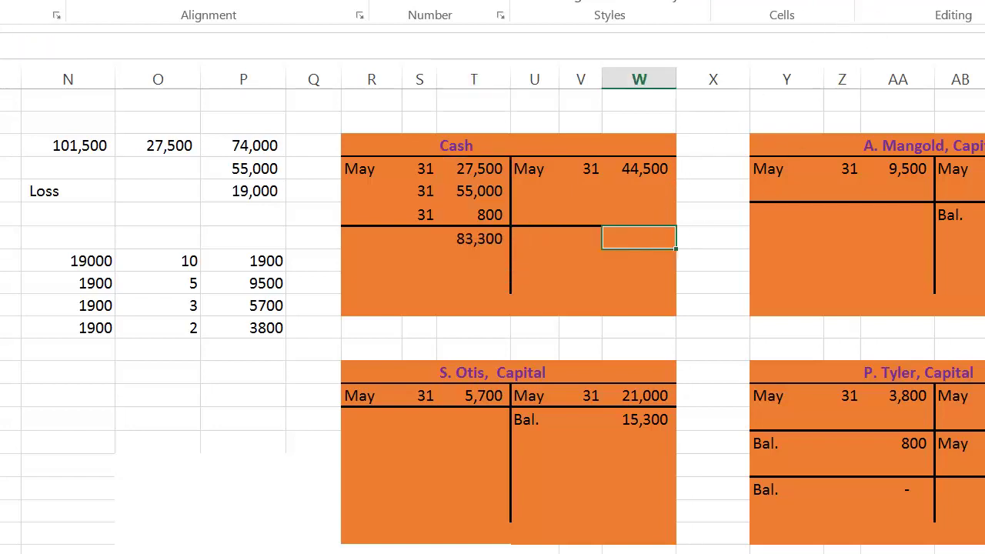
key("alt+equal")
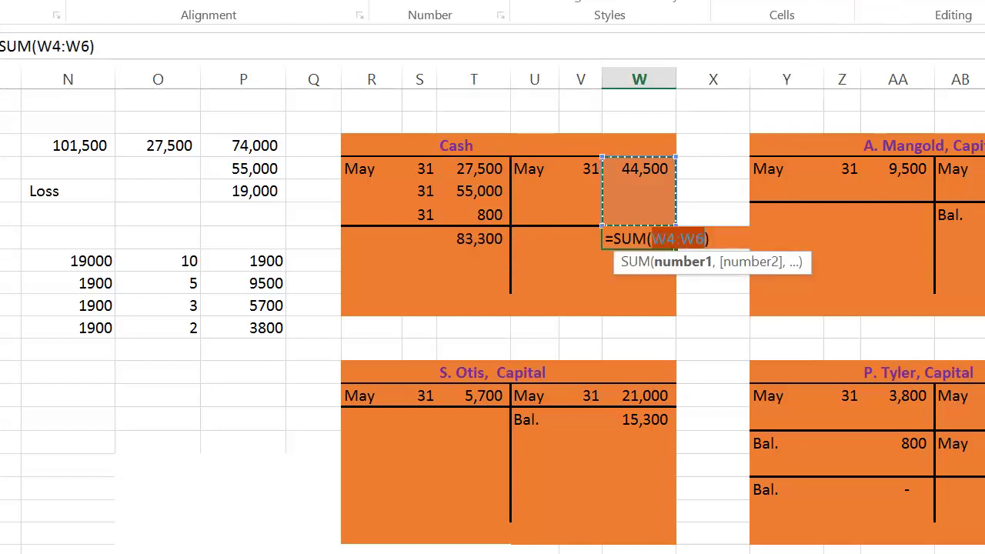
key("ctrl+Return")
Enter the Cash balance below the debit total, labelled Bal. and calculated with the formula =T7-W7.
left_click(356, 258)
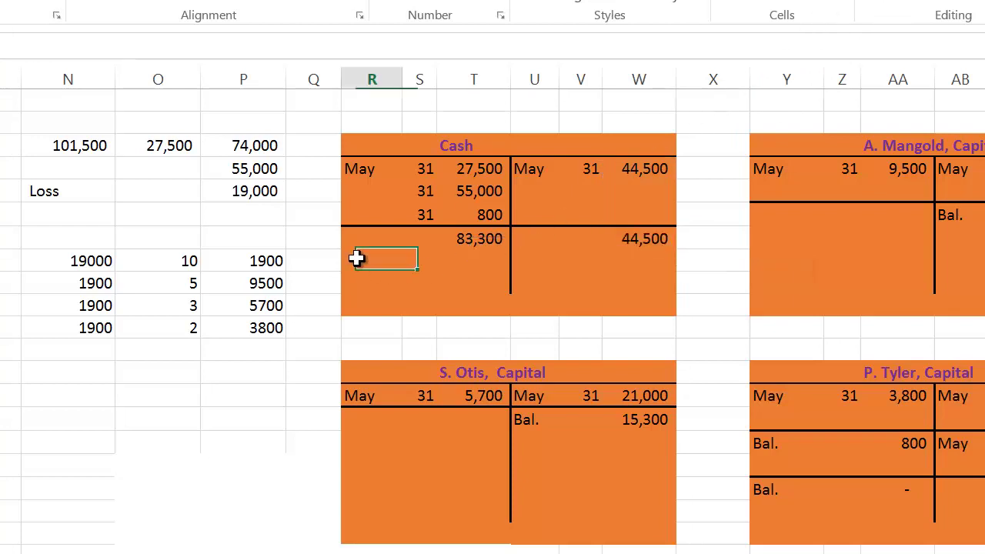
double_click(359, 260)
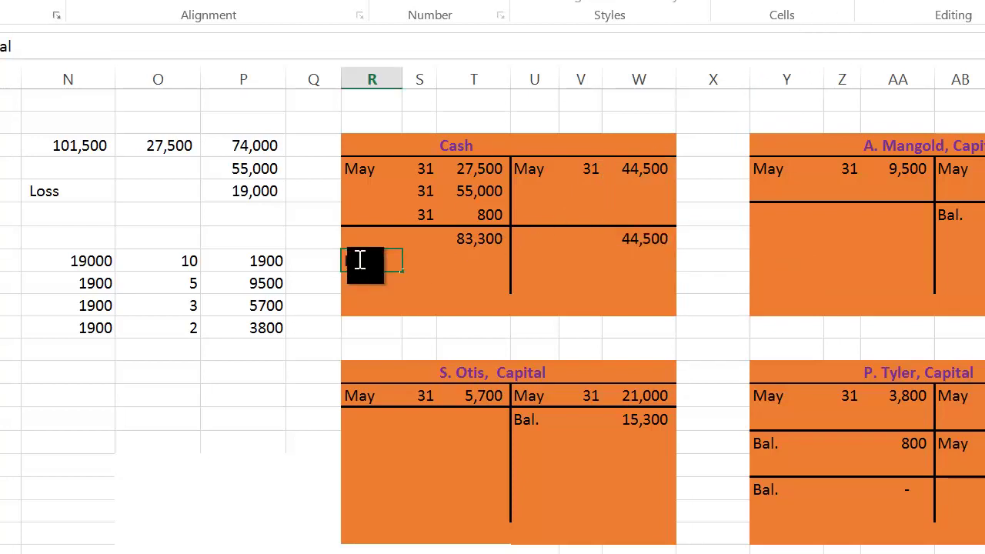
type("Bal.")
key("Tab")
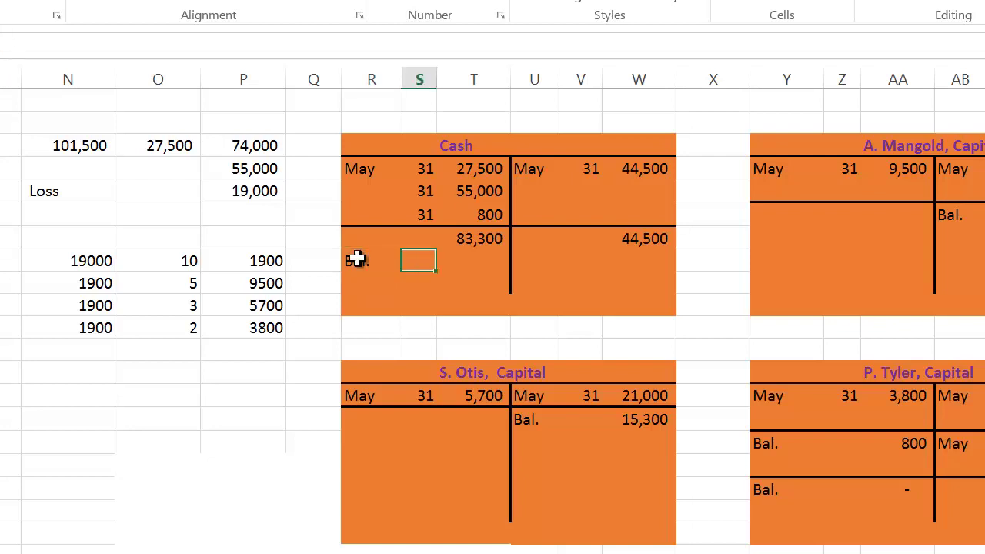
key("Tab")
type("=")
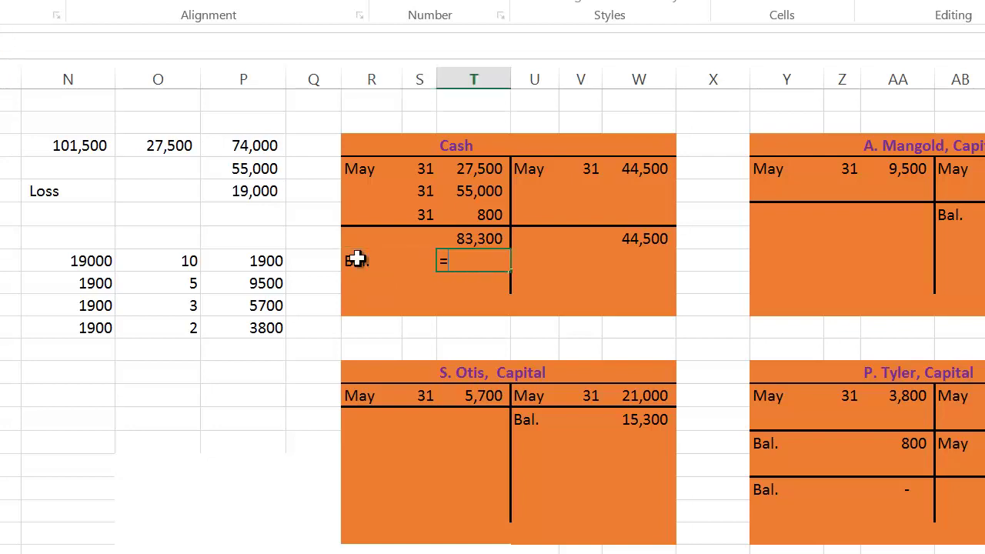
left_click(486, 238)
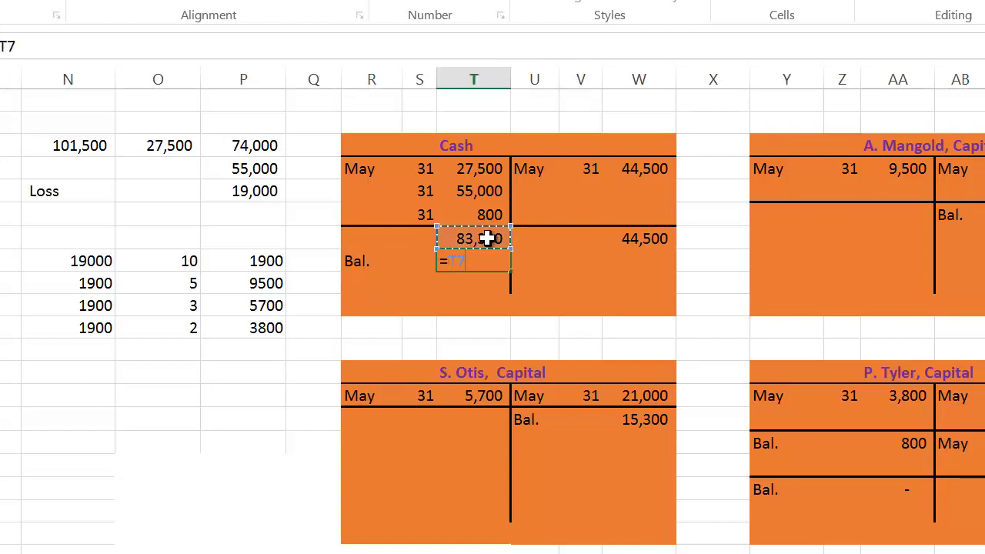
type("-")
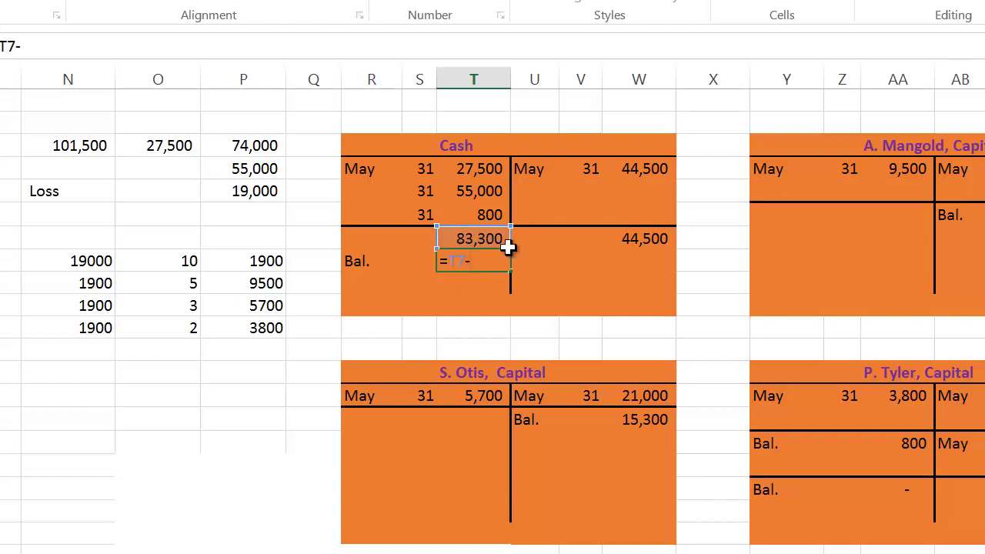
left_click(624, 240)
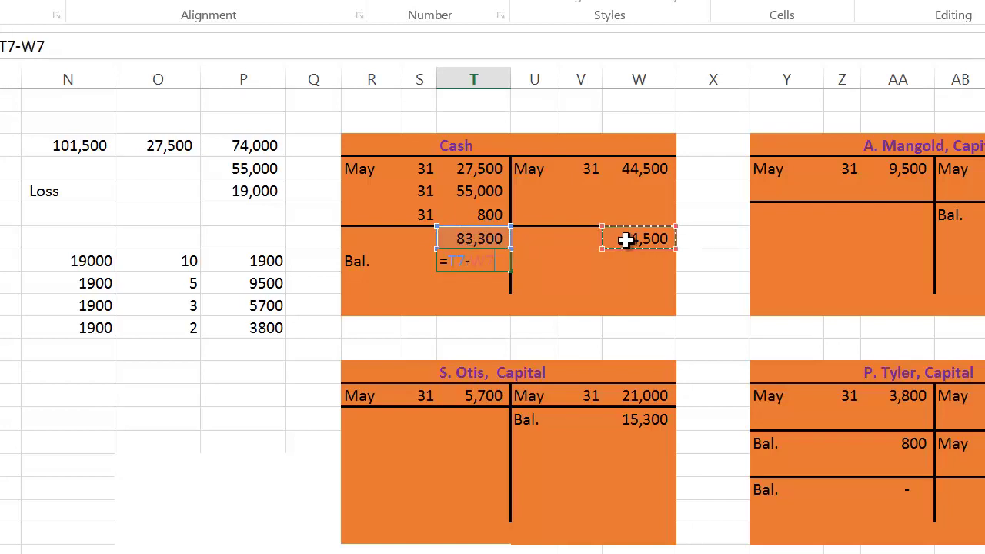
key("Return")
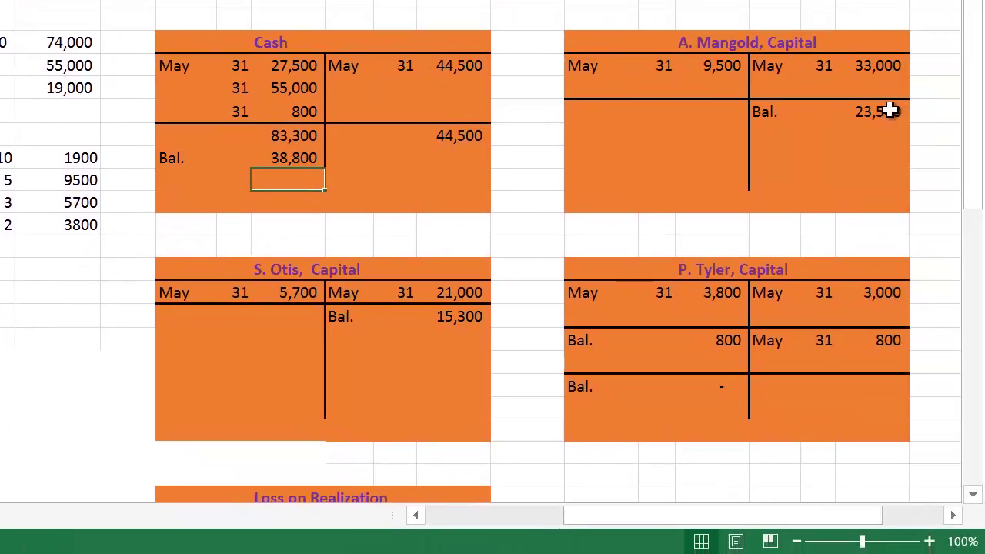
Check the sum of the two remaining partners' capital balances in AD6 and W15, and return to the journal entries.
left_click(891, 112)
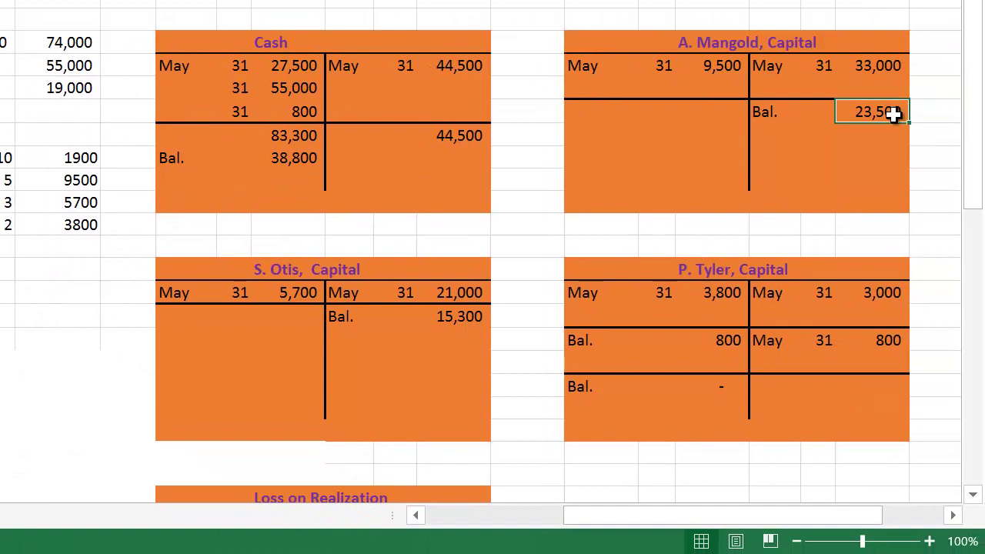
left_click(454, 316, "ctrl")
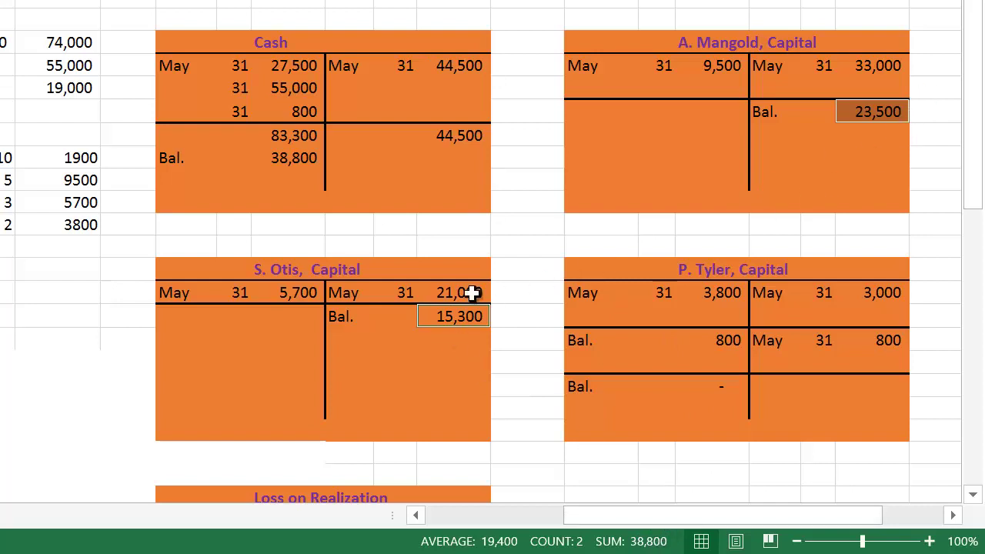
left_click(422, 511)
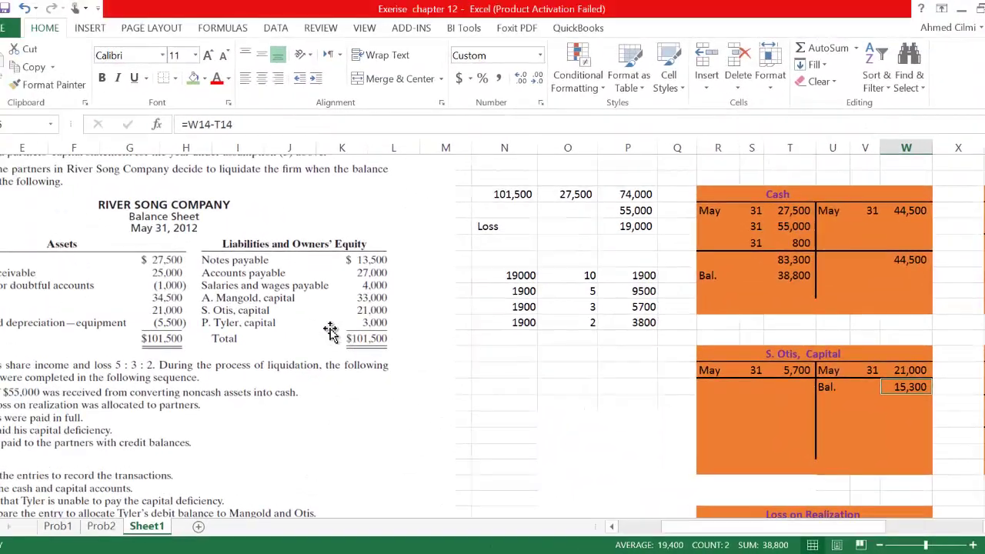
scroll(260, 334, "down", 1)
scroll(260, 334, "down", 12)
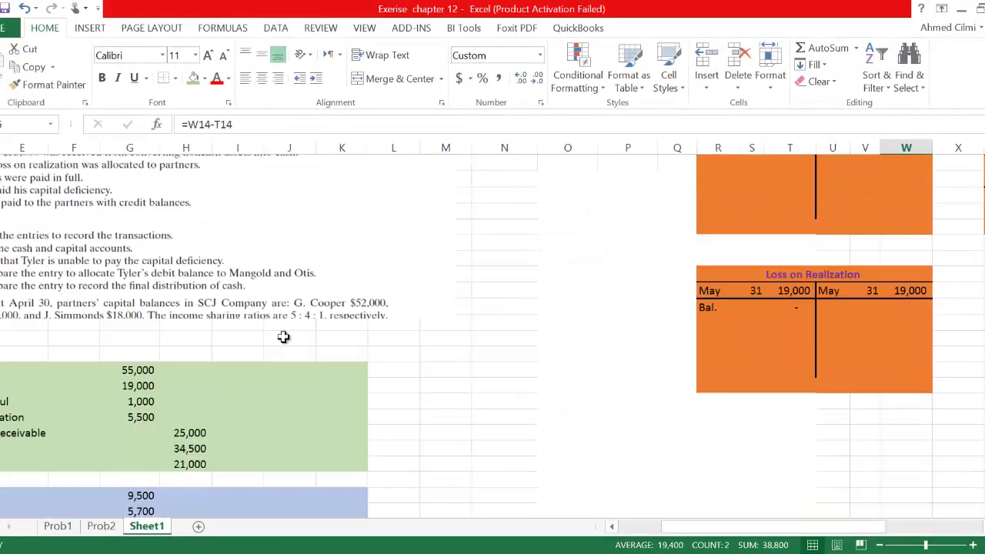
left_click(614, 528)
scroll(385, 342, "up", 3)
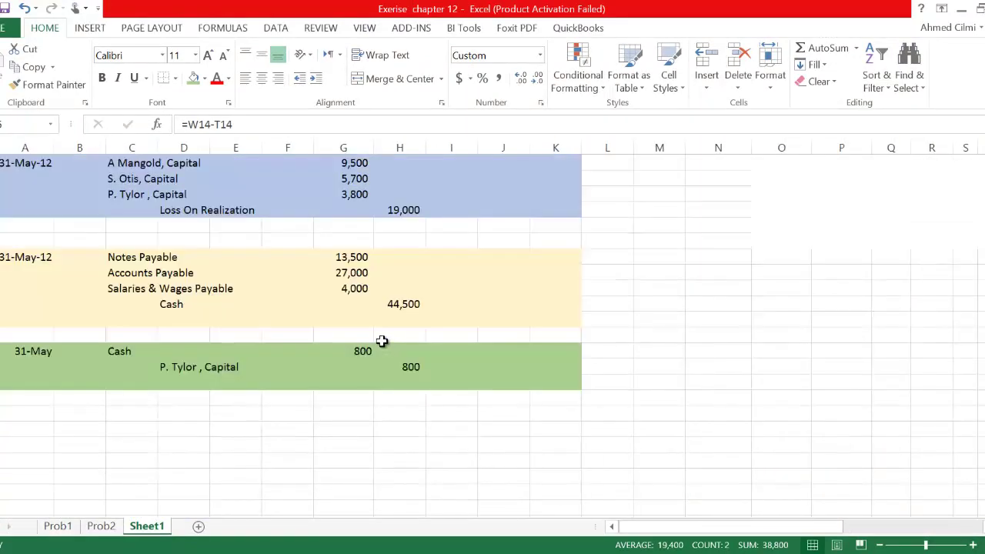
scroll(381, 340, "up", 2)
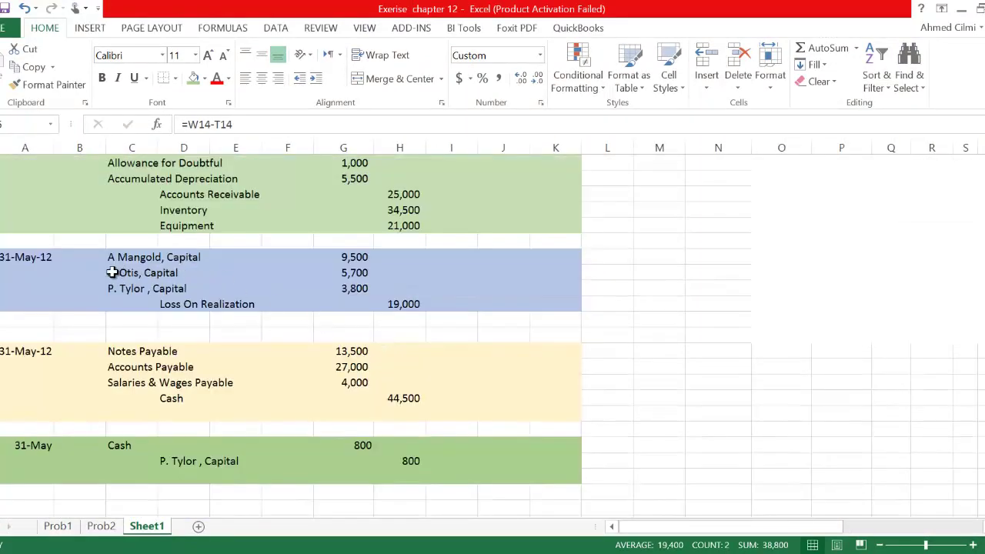
Copy the four-line loss allocation entry with its date, columns A to K, and paste it below the 800 Cash receipt entry.
left_click_drag(117, 260, 367, 272)
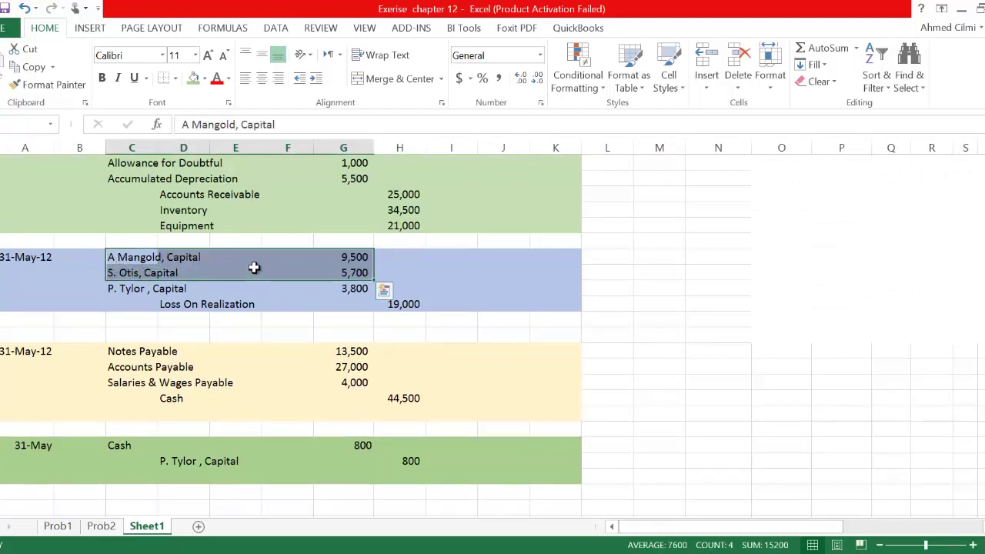
left_click_drag(23, 257, 544, 299)
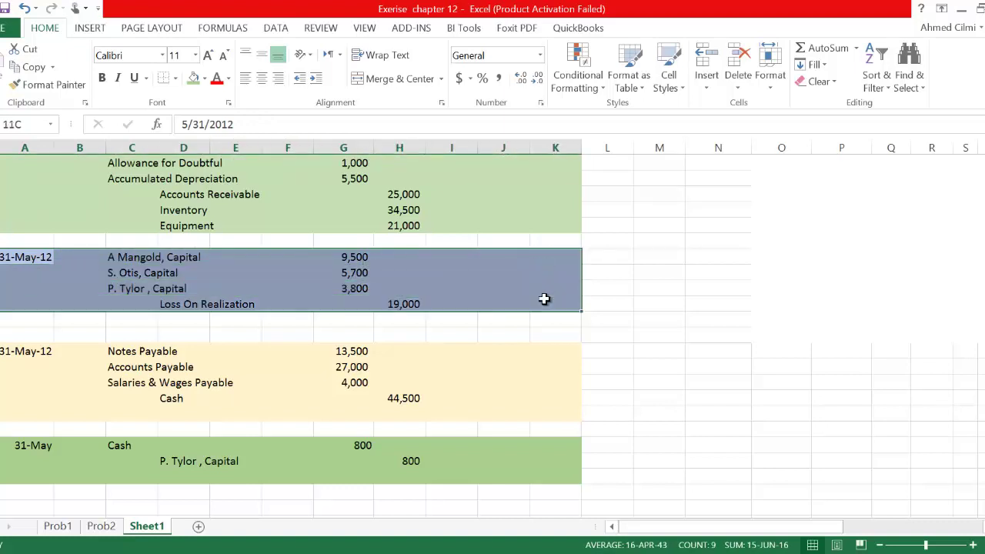
right_click(464, 286)
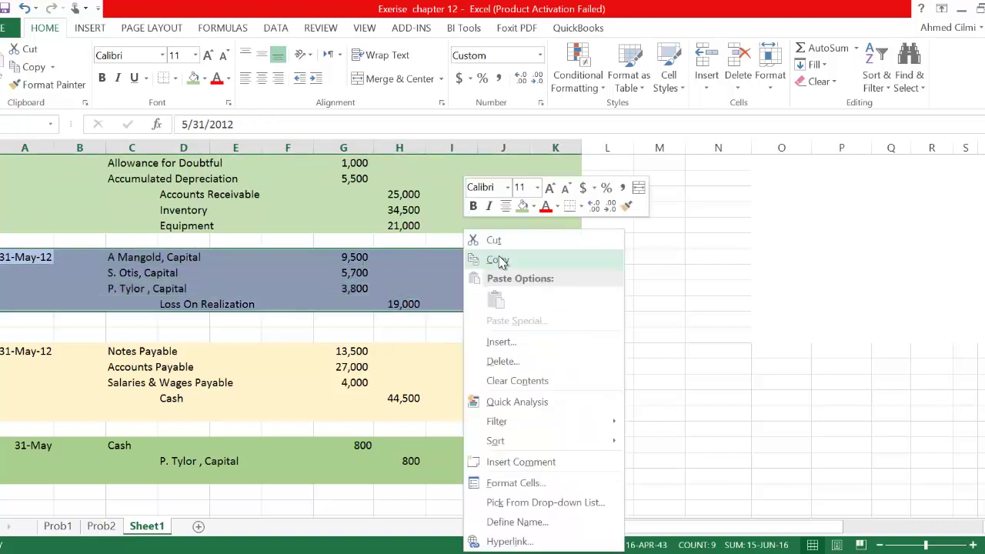
left_click(498, 256)
scroll(391, 304, "down", 2)
scroll(48, 422, "down", 1)
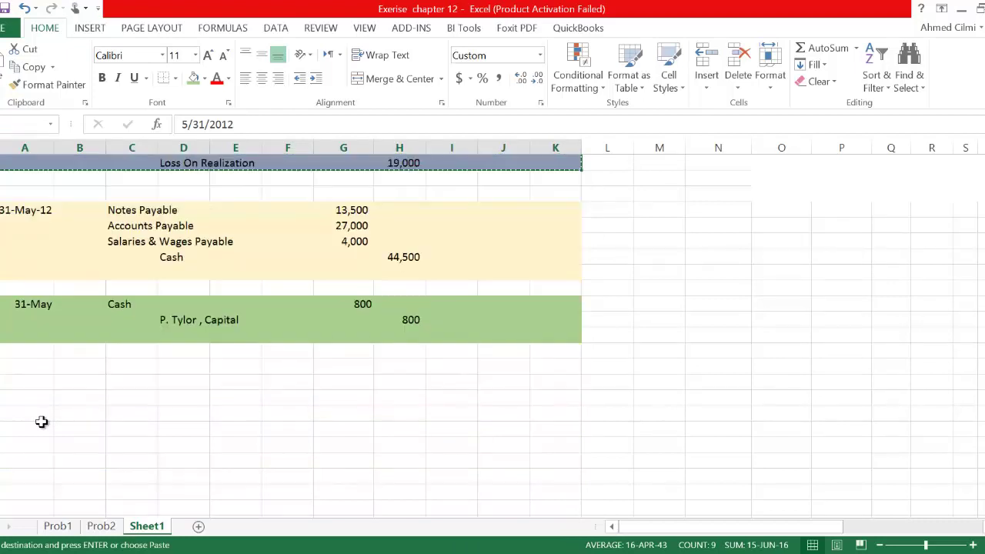
left_click(31, 385)
right_click(29, 387)
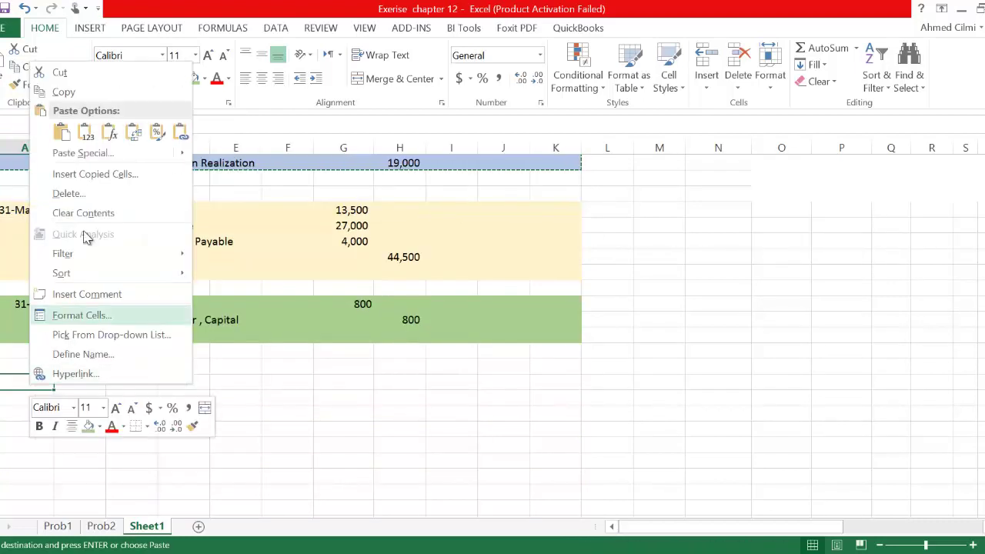
left_click(61, 131)
left_click(204, 398)
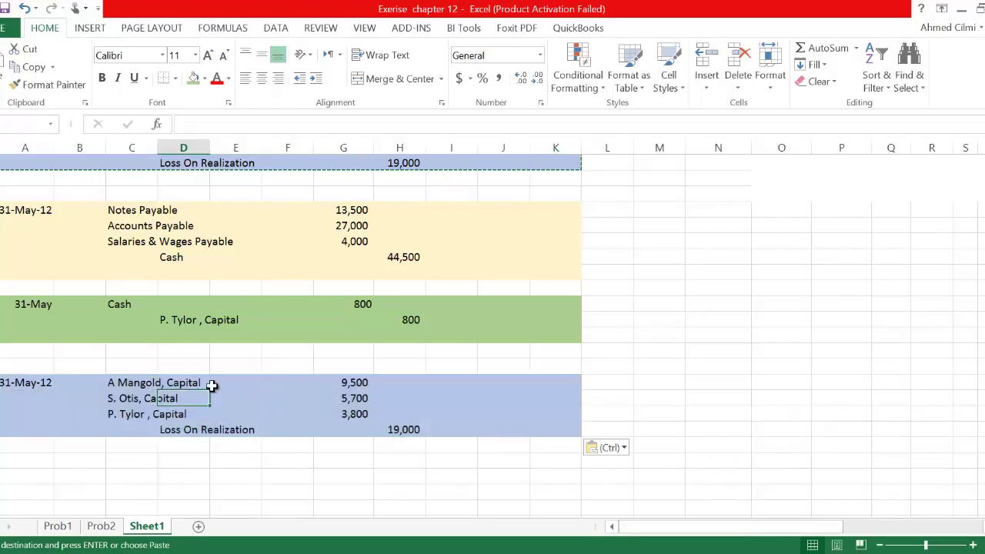
Using the capital T-account balances, set the first partner's debit in the pasted entry to 23,500 and the second partner's to 13,500.
left_click(355, 383)
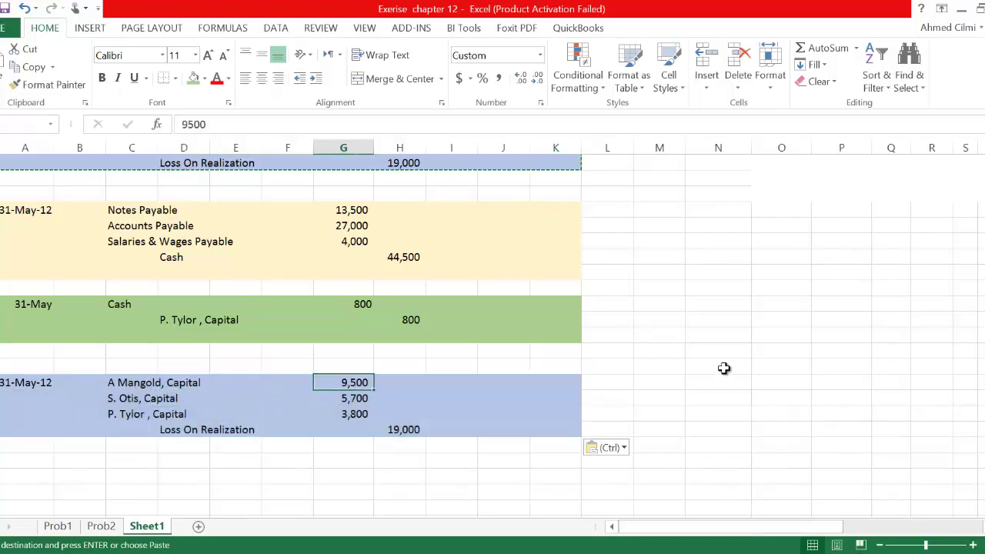
scroll(723, 368, "up", 10)
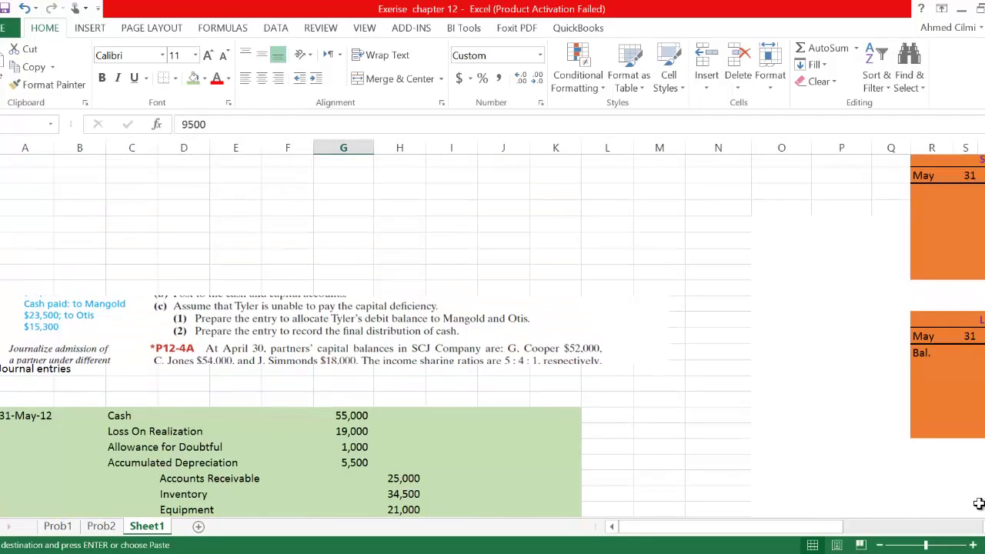
scroll(978, 504, "up", 1)
scroll(953, 341, "right", 3)
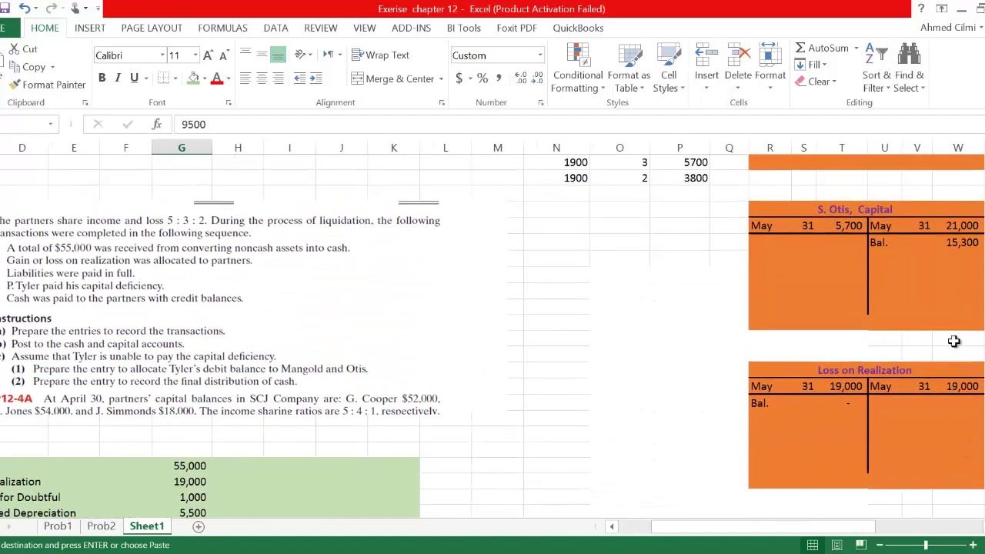
scroll(953, 340, "up", 3)
scroll(954, 333, "right", 6)
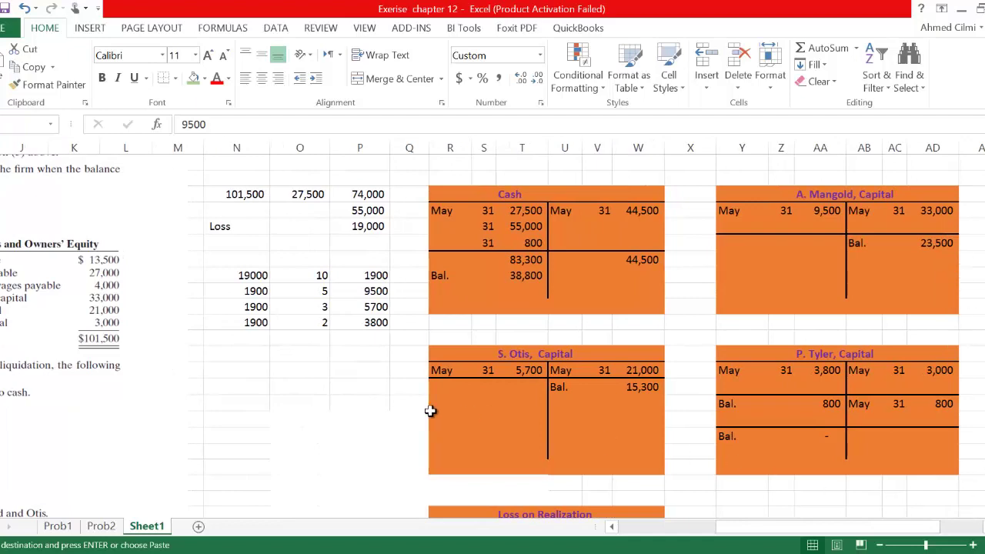
scroll(427, 405, "down", 5)
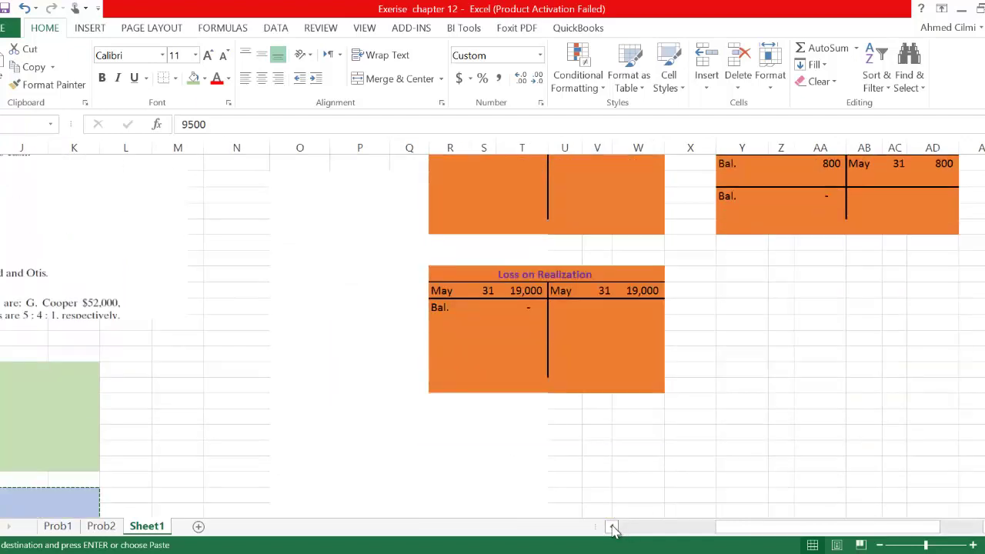
scroll(613, 528, "left", 6)
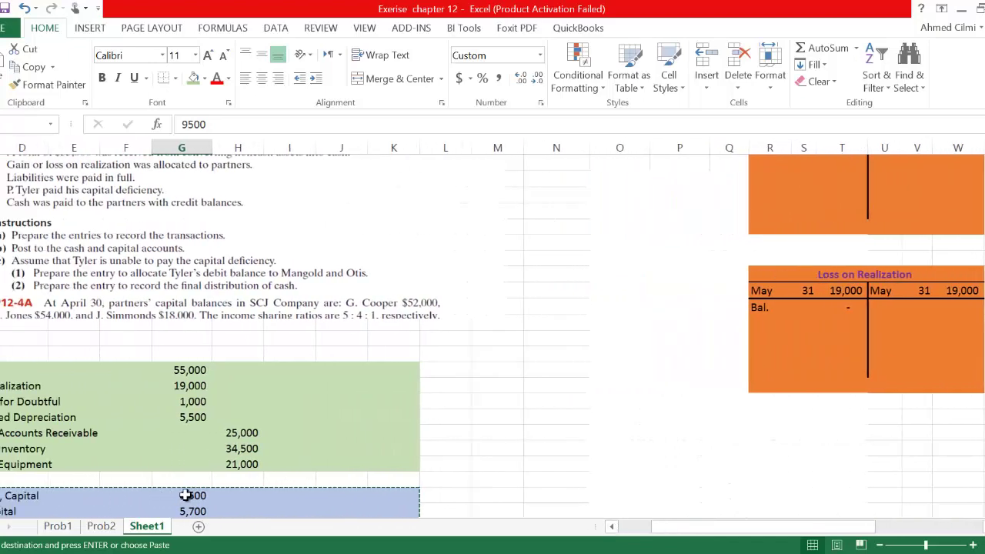
scroll(409, 429, "down", 2)
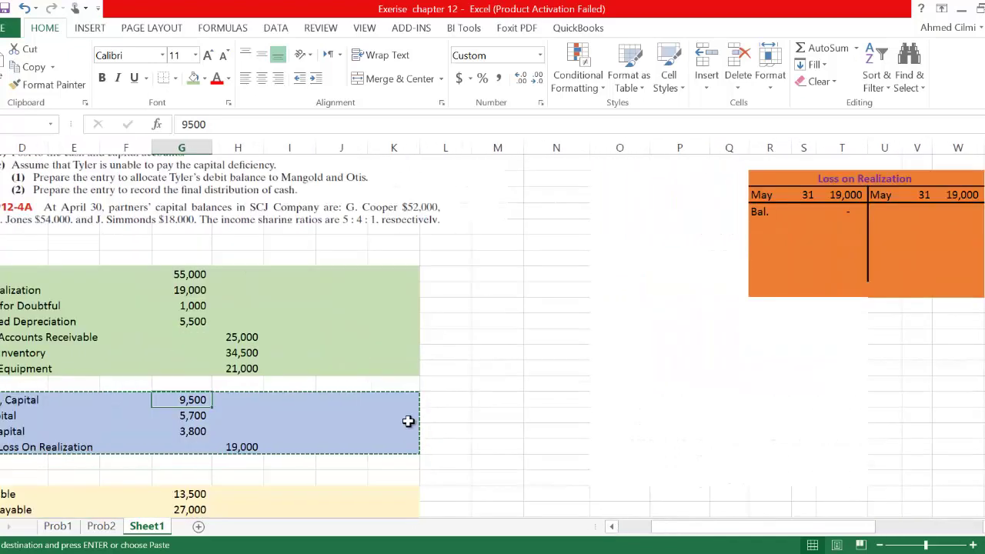
key("Escape")
scroll(400, 392, "down", 5)
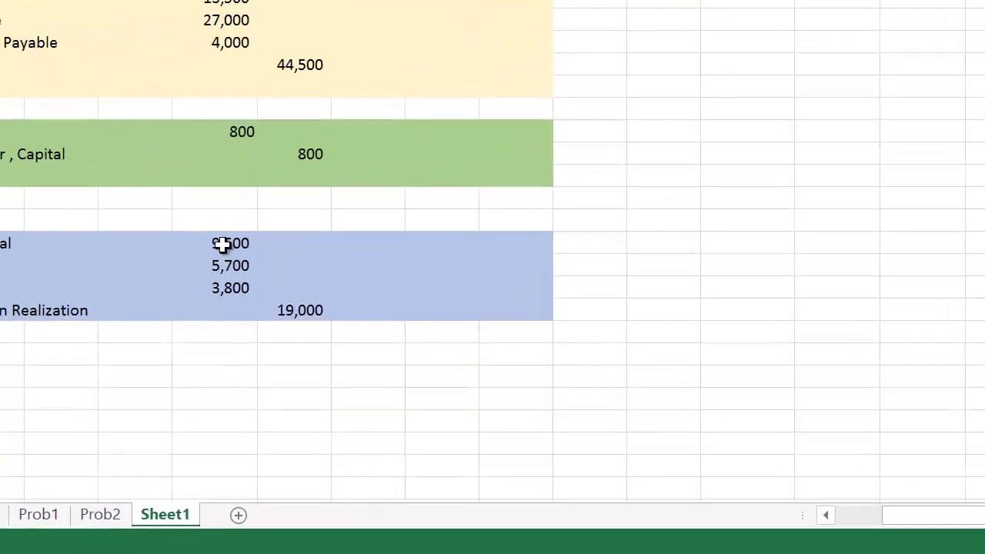
left_click(206, 291)
type("23")
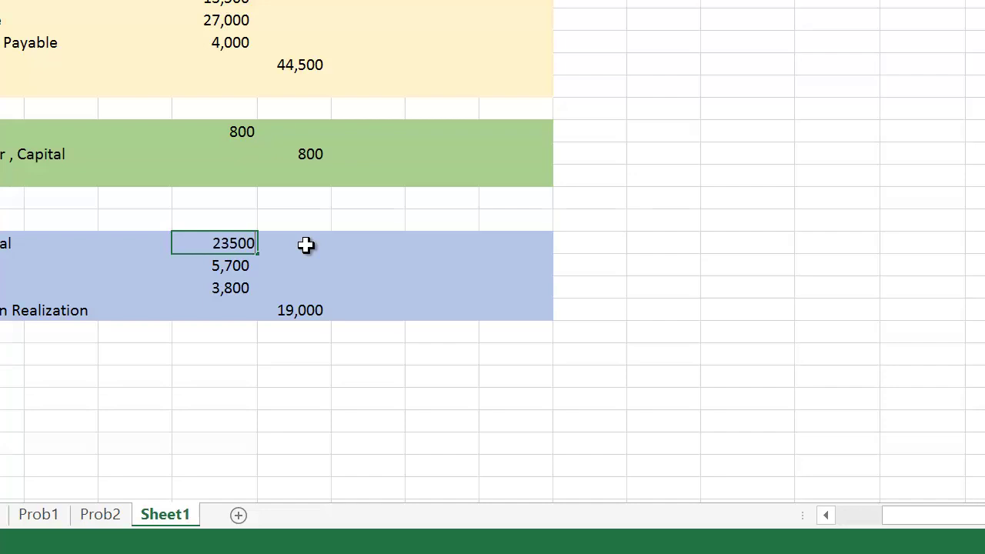
key("Return")
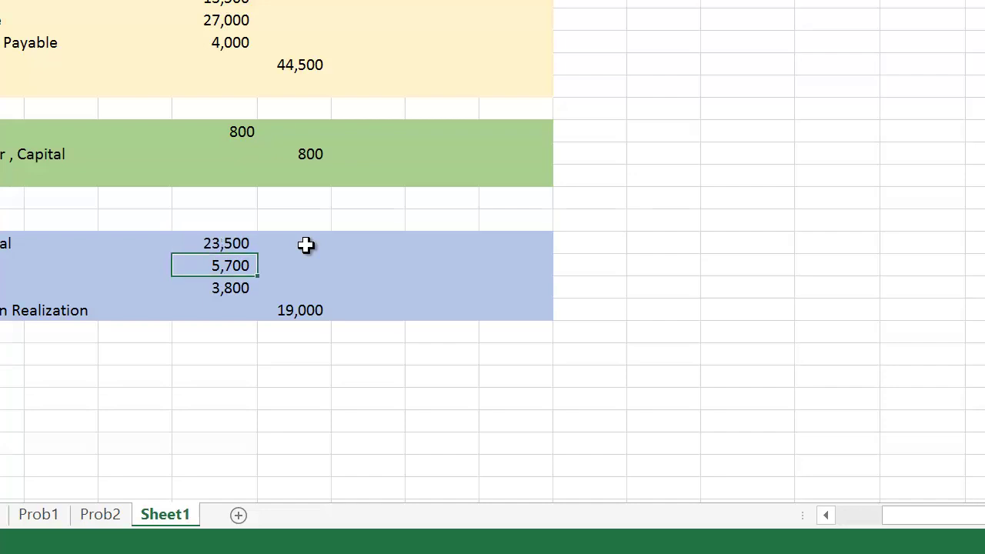
type("13")
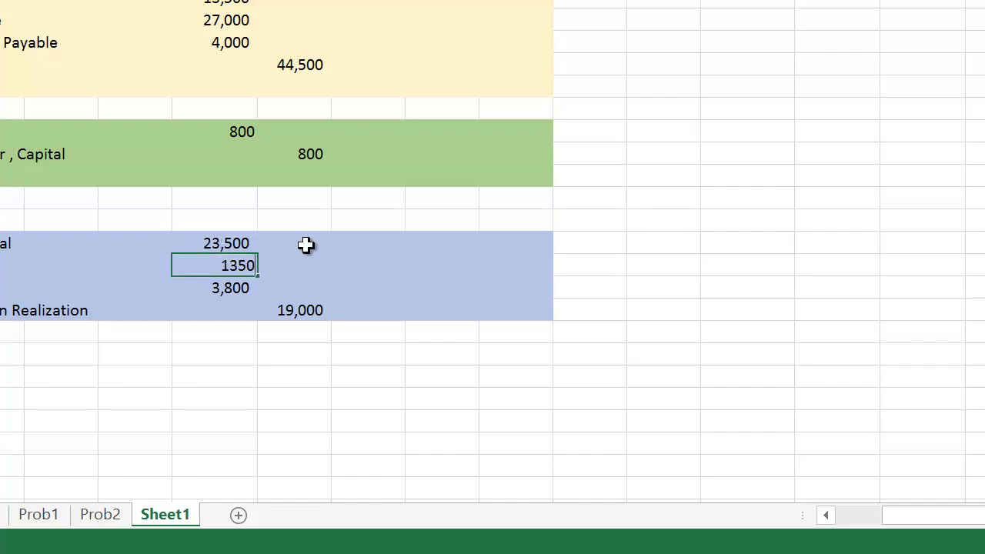
key("Return")
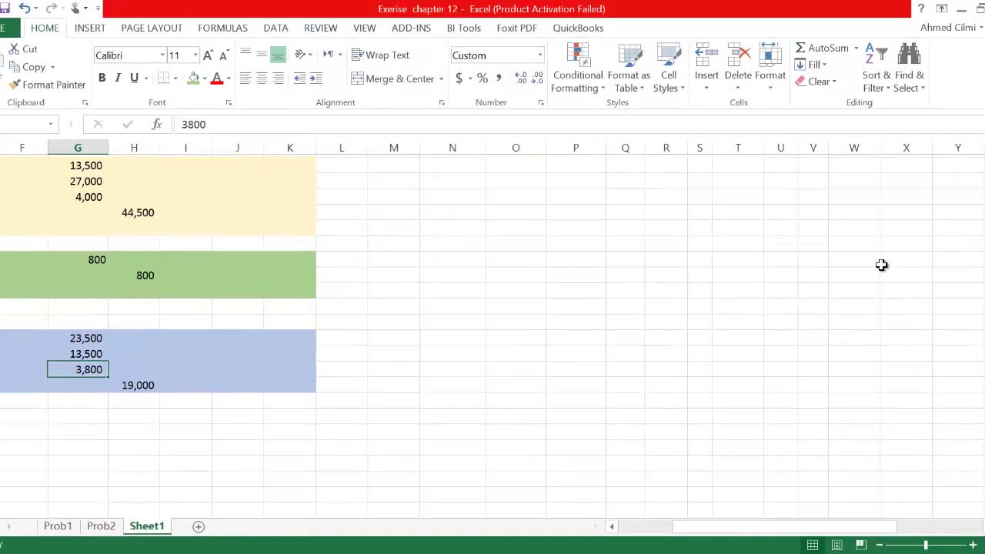
Check the second partner's balance in the capital T-account against the amount just entered.
scroll(857, 288, "up", 5)
scroll(857, 288, "up", 3)
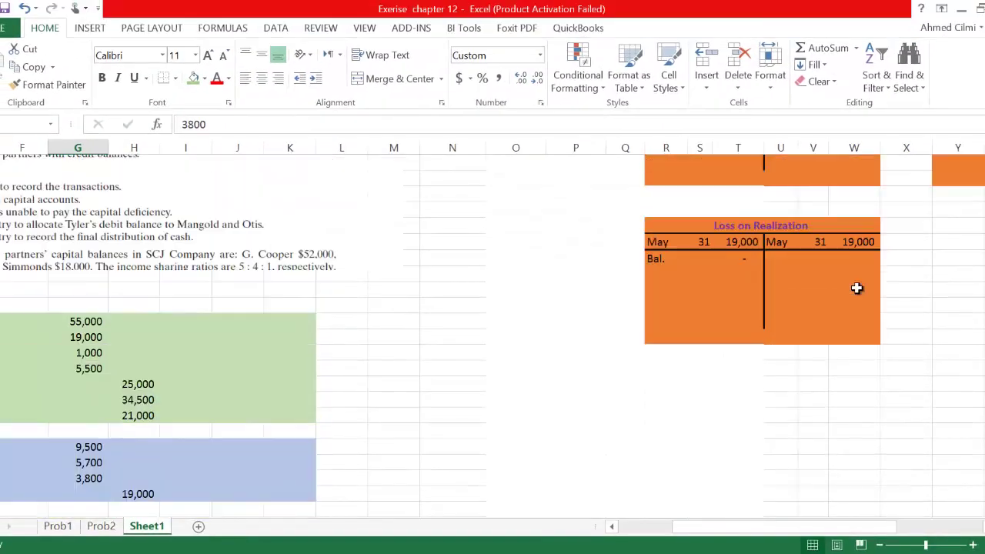
scroll(880, 294, "up", 3)
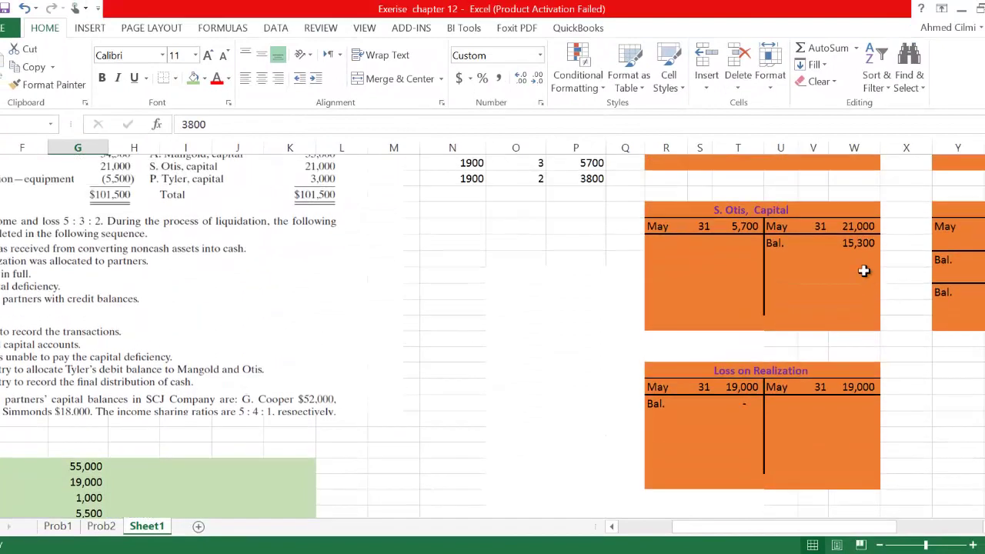
scroll(713, 359, "down", 3)
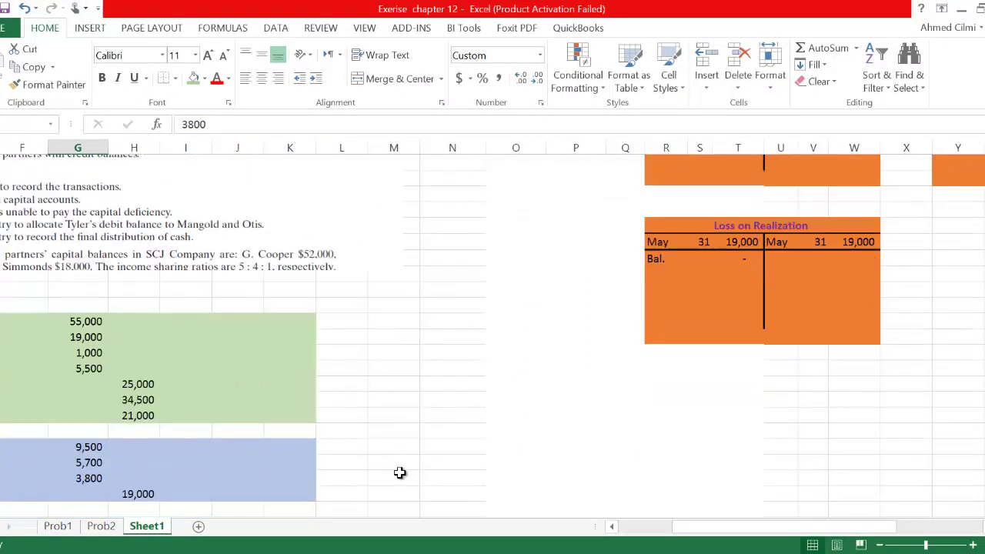
scroll(684, 418, "down", 2)
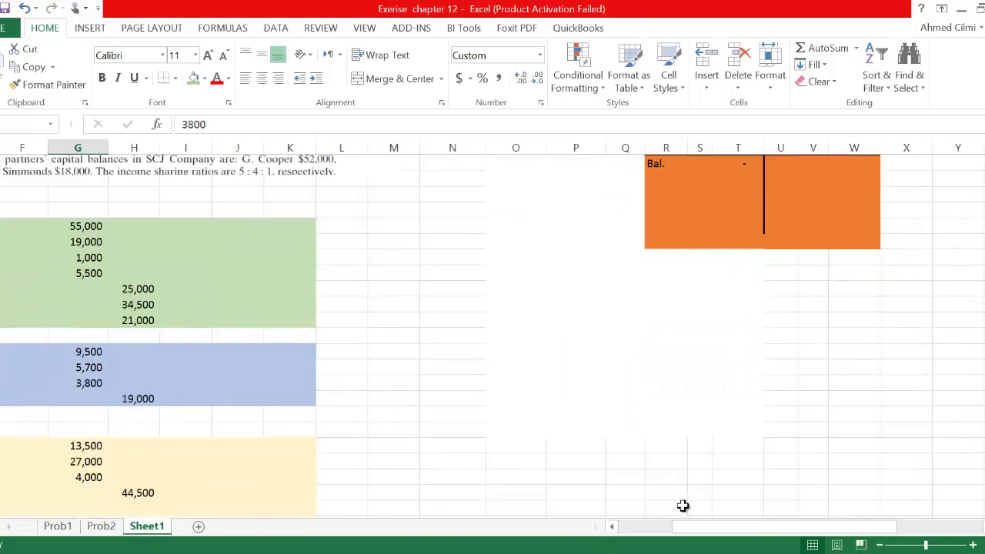
scroll(550, 422, "down", 2)
left_click(614, 527)
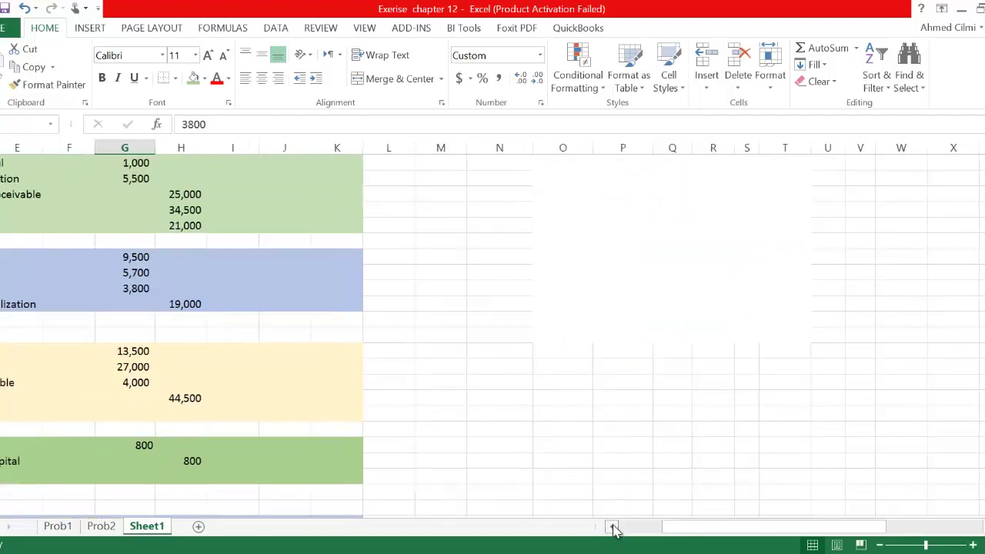
Delete the row of the third partner's capital line, 3,800, from the pasted journal entry.
scroll(616, 462, "down", 2)
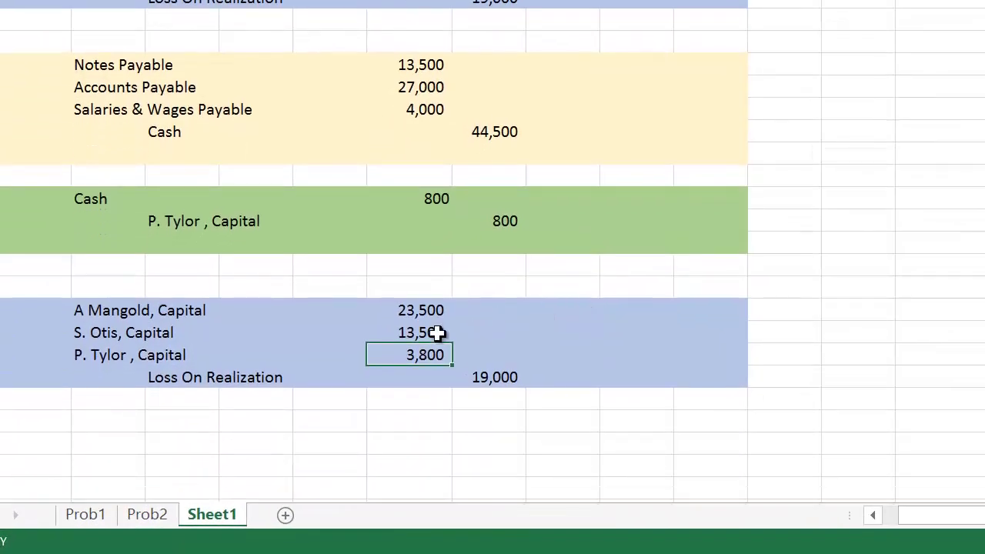
left_click(2, 354)
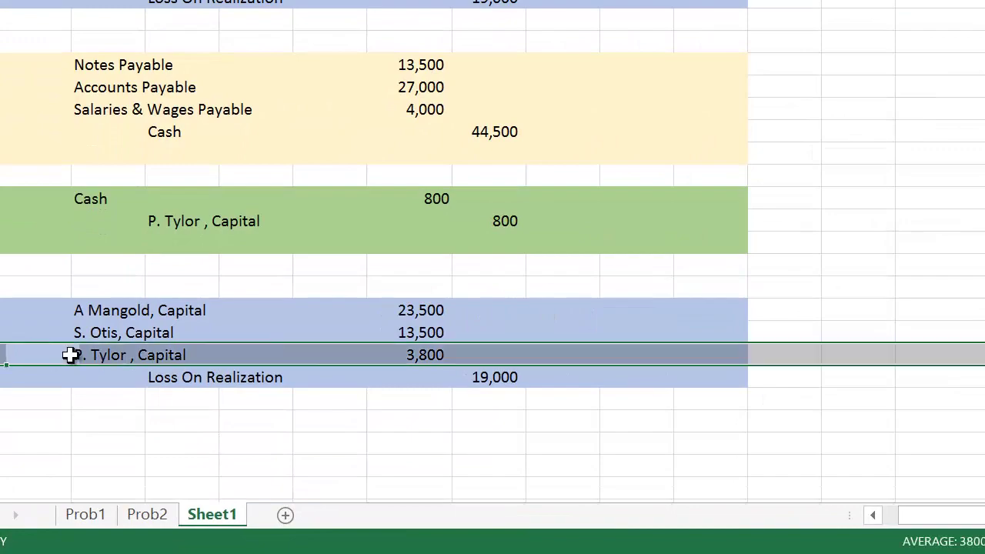
right_click(374, 354)
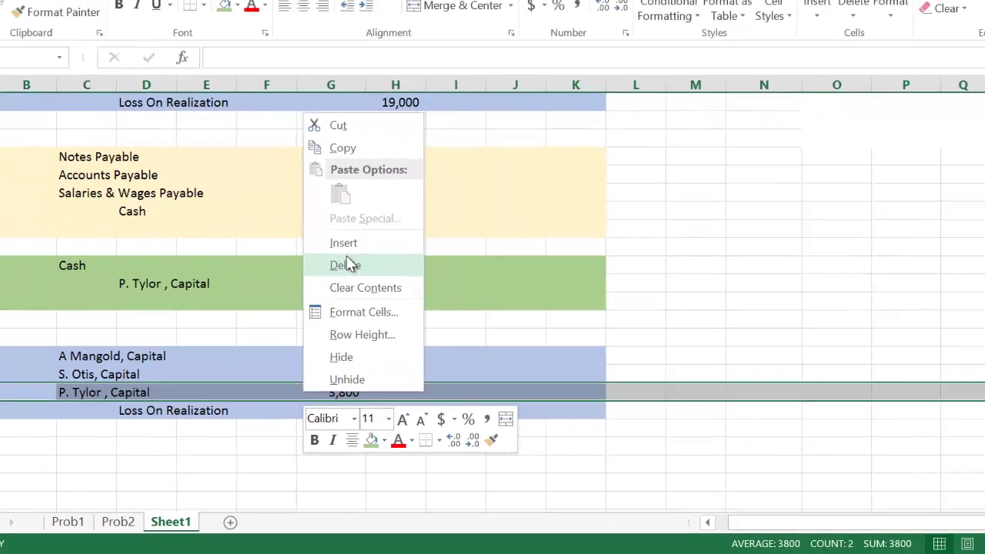
left_click(409, 213)
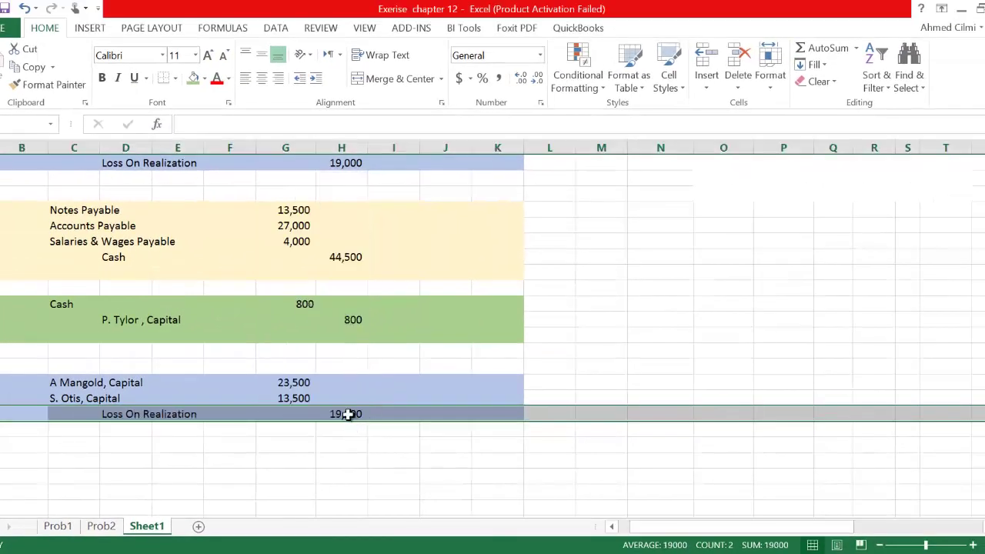
Set the credit amount on the pasted entry's last line to 38,000 and check it against the balance in the Cash T-account.
left_click(347, 415)
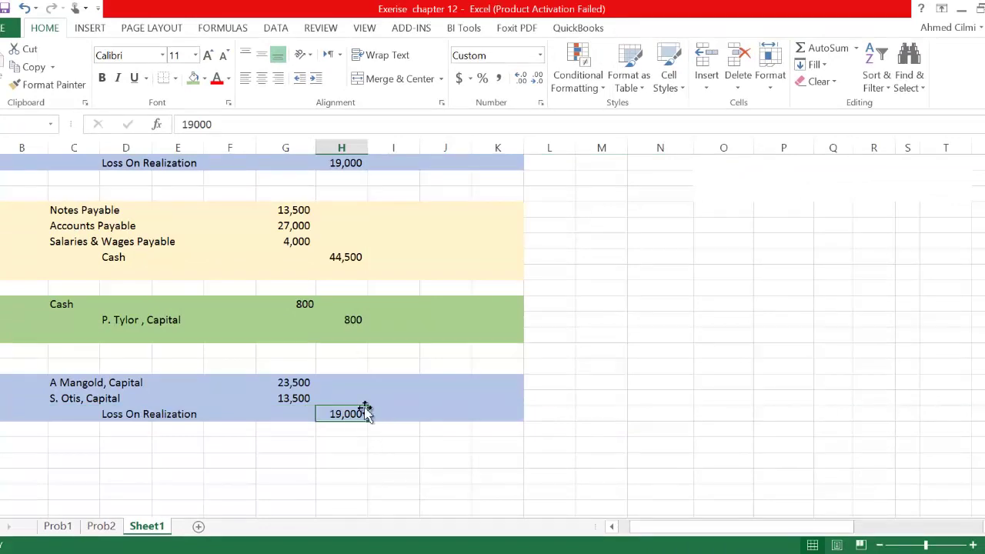
scroll(736, 270, "right", 1)
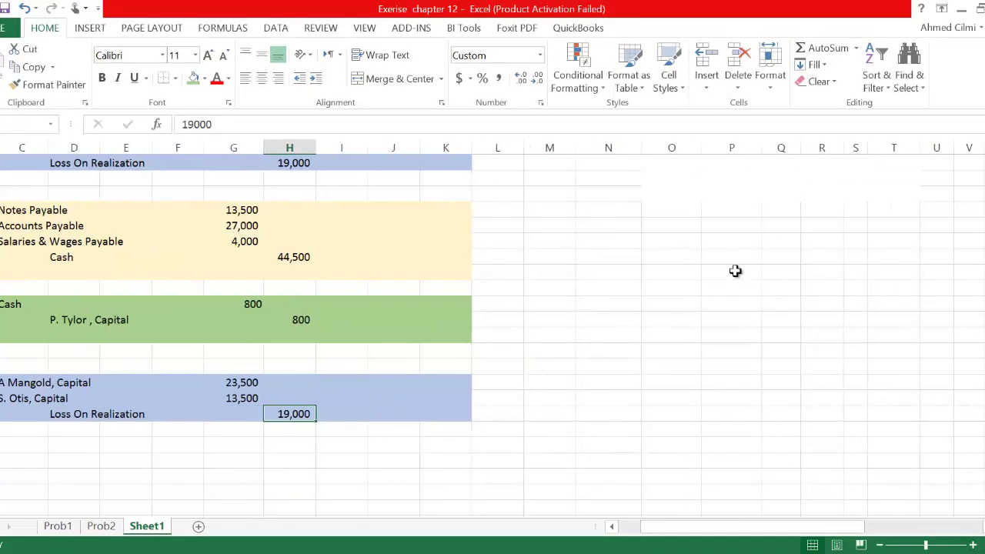
scroll(736, 270, "up", 5)
scroll(939, 257, "up", 6)
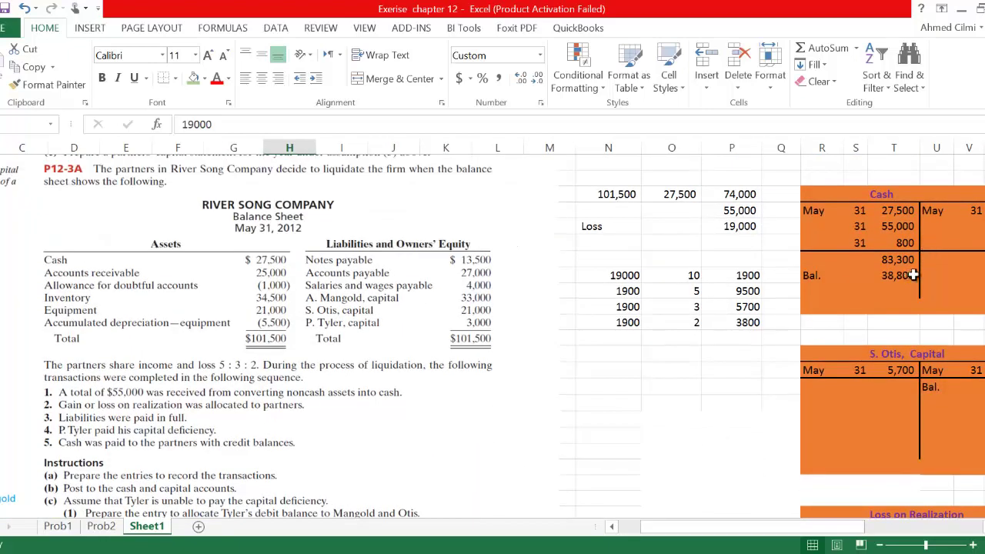
scroll(500, 292, "down", 7)
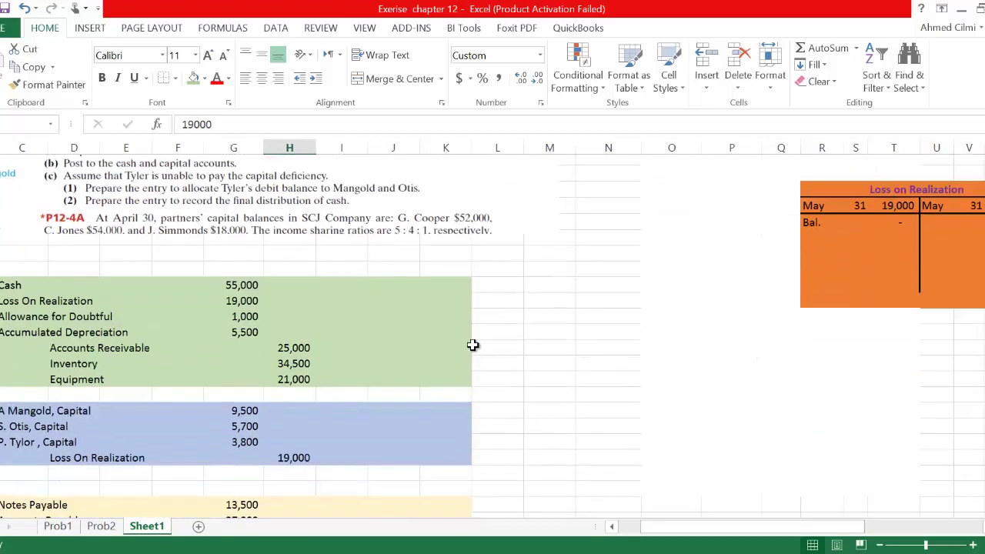
scroll(468, 343, "down", 3)
scroll(462, 344, "down", 3)
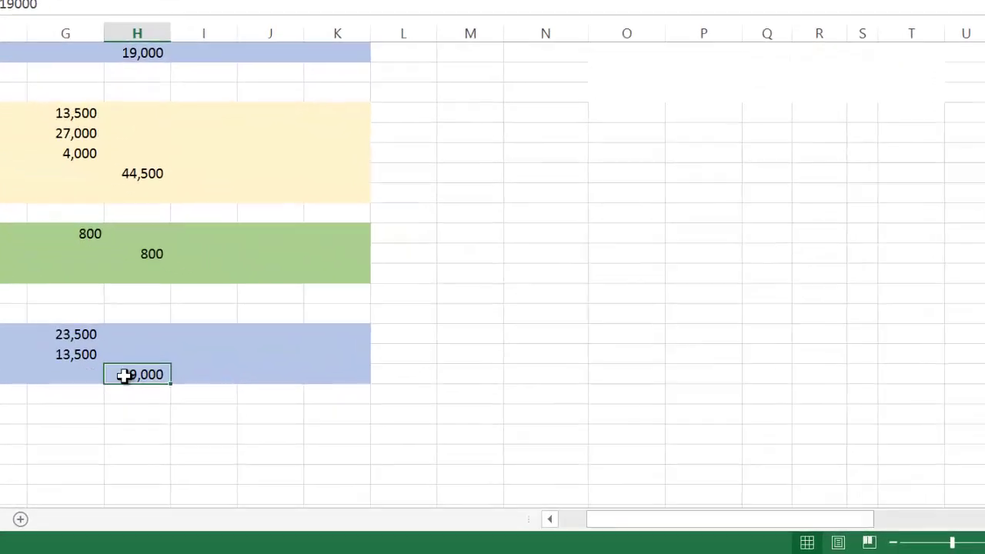
double_click(241, 406)
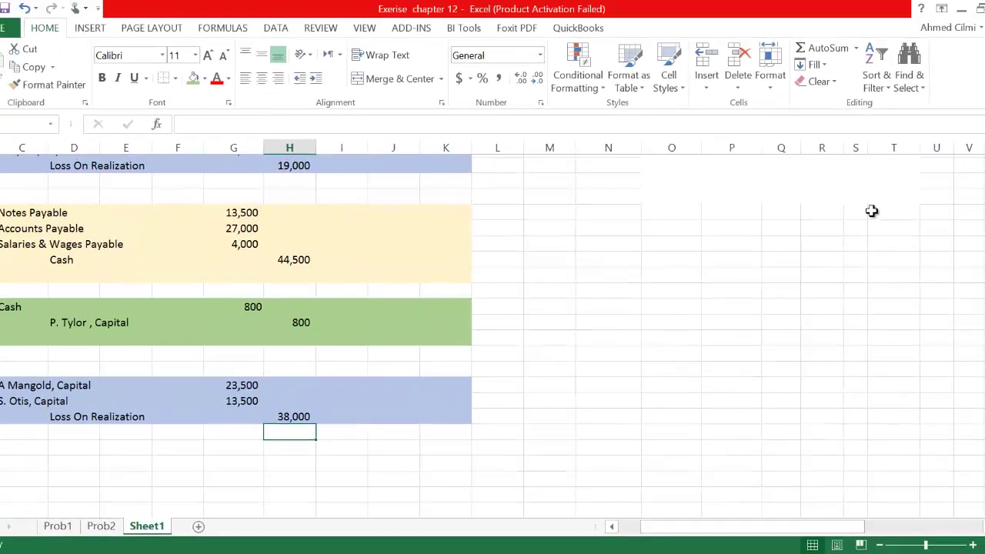
scroll(866, 210, "up", 3)
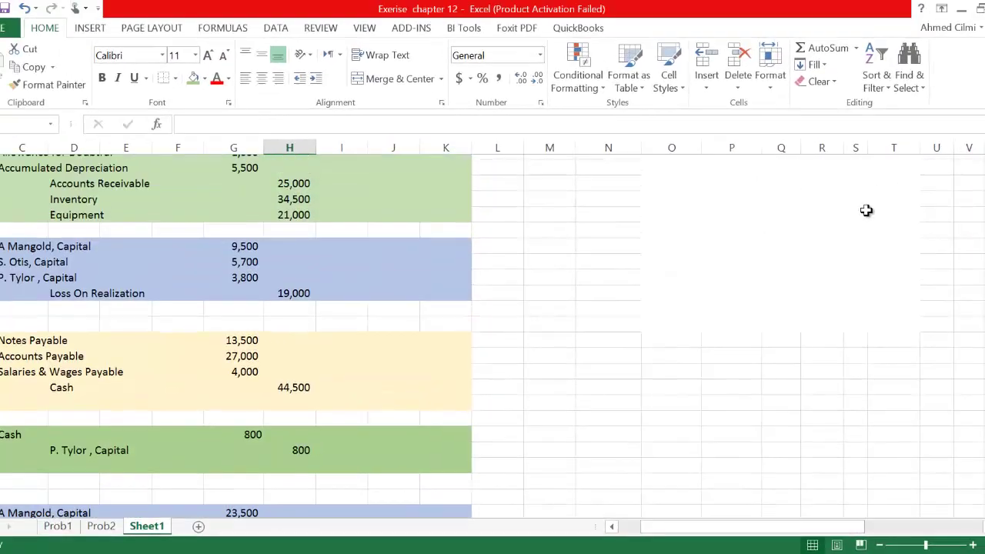
scroll(842, 231, "up", 10)
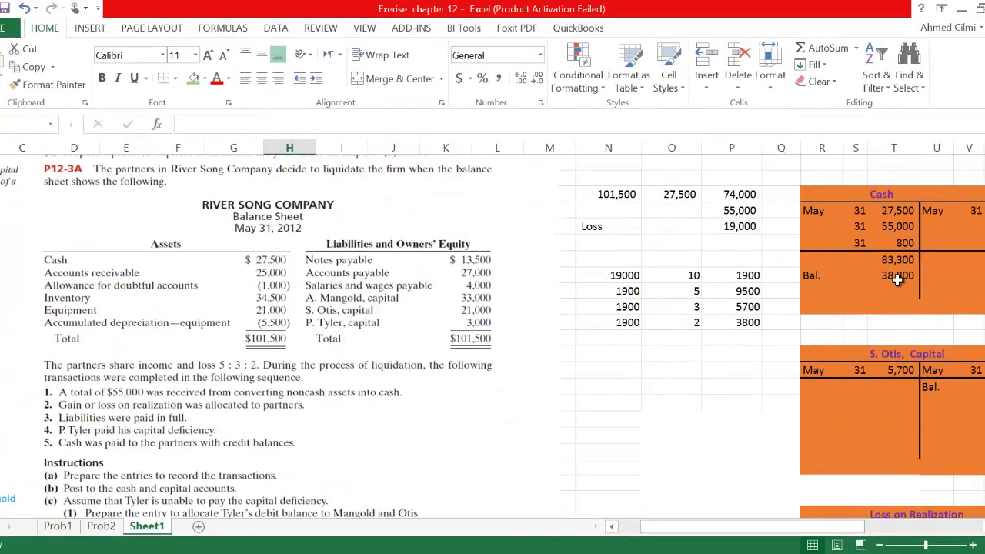
Correct the credit amount on the last line of the pasted distribution entry to 38,800.
scroll(692, 275, "down", 7)
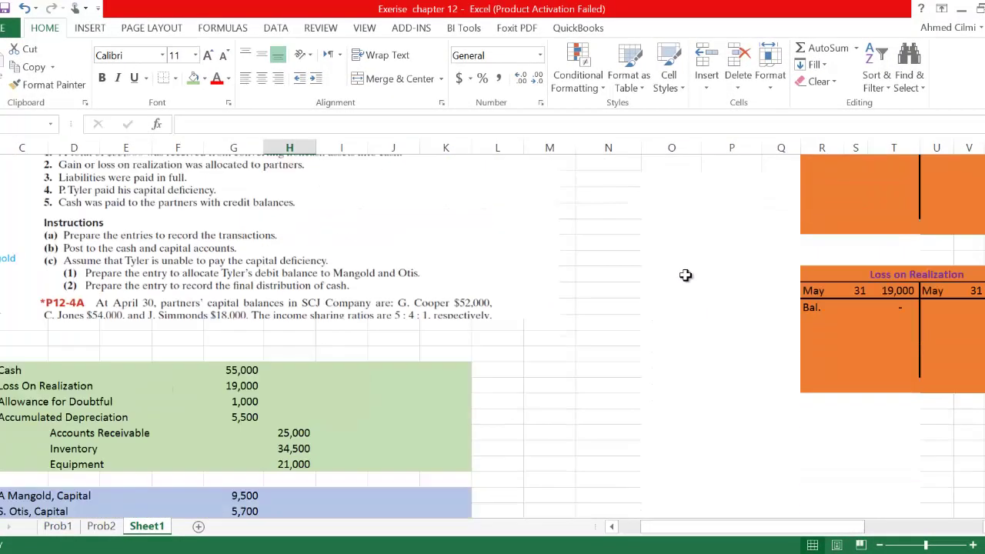
scroll(687, 274, "down", 2)
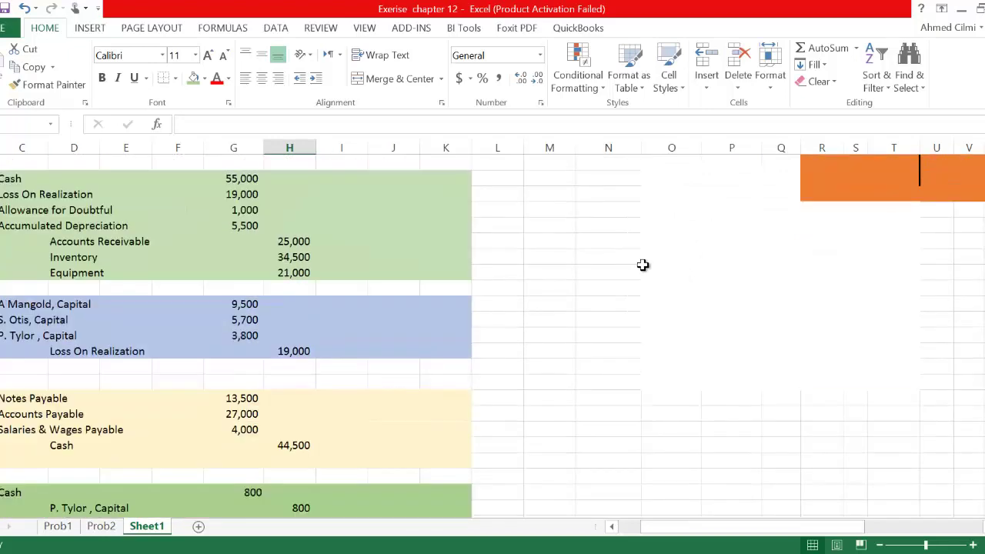
scroll(643, 264, "down", 6)
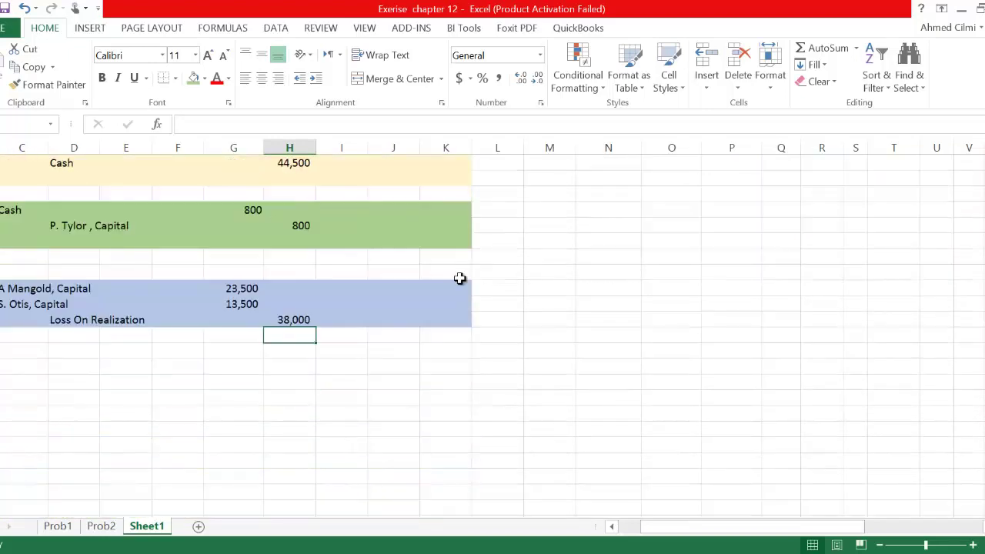
left_click(300, 319)
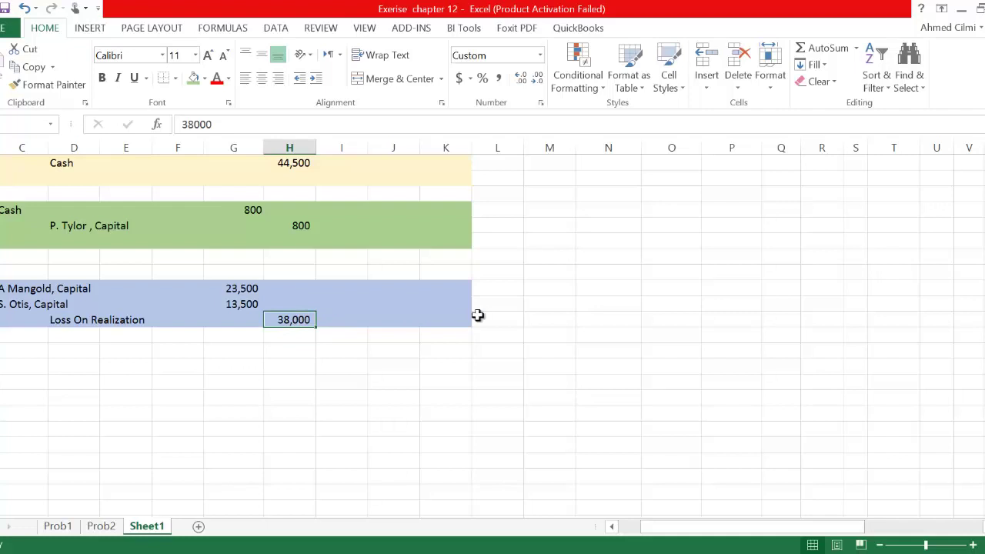
left_click(215, 131)
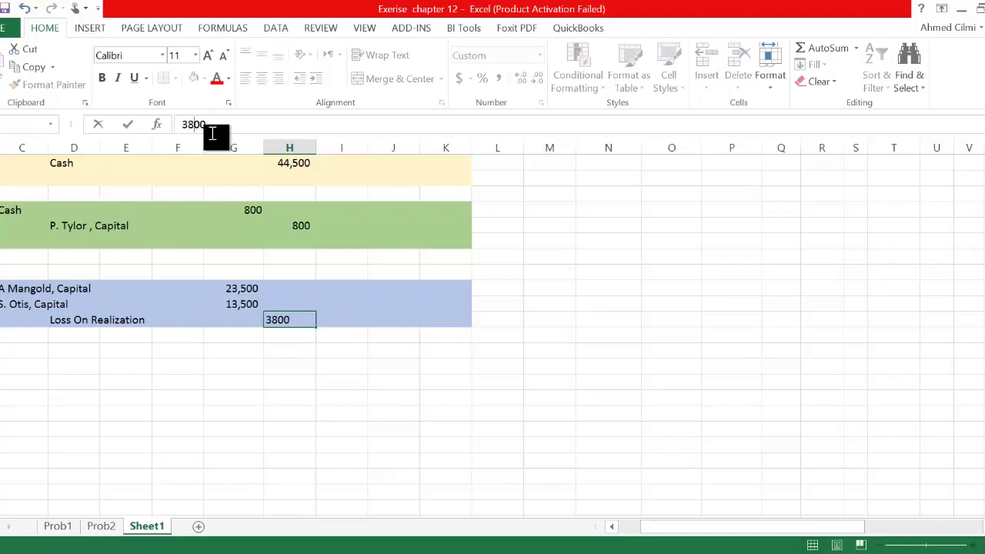
key("Return")
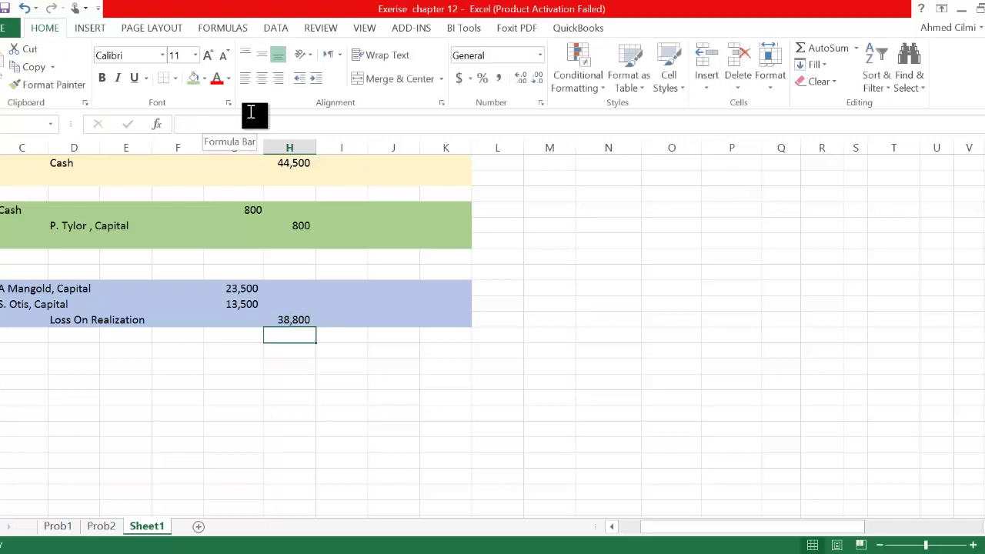
Check the total of the two capital debits, then examine the balances in the Cash and second partner's capital T-accounts.
left_click(250, 293)
mouse_move(250, 296)
left_mouse_down()
mouse_move(243, 312)
mouse_move(259, 303)
left_mouse_up()
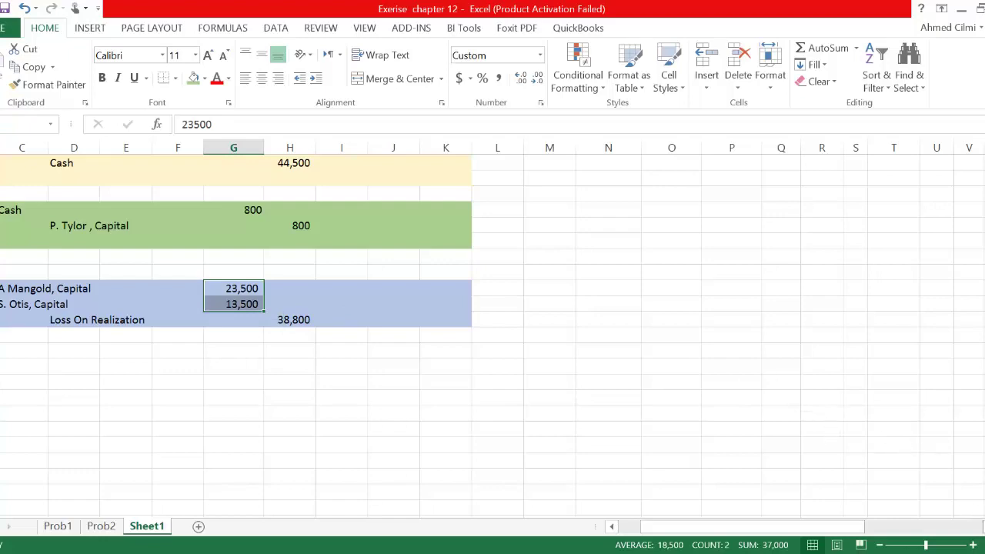
scroll(787, 274, "right", 2)
scroll(787, 274, "up", 8)
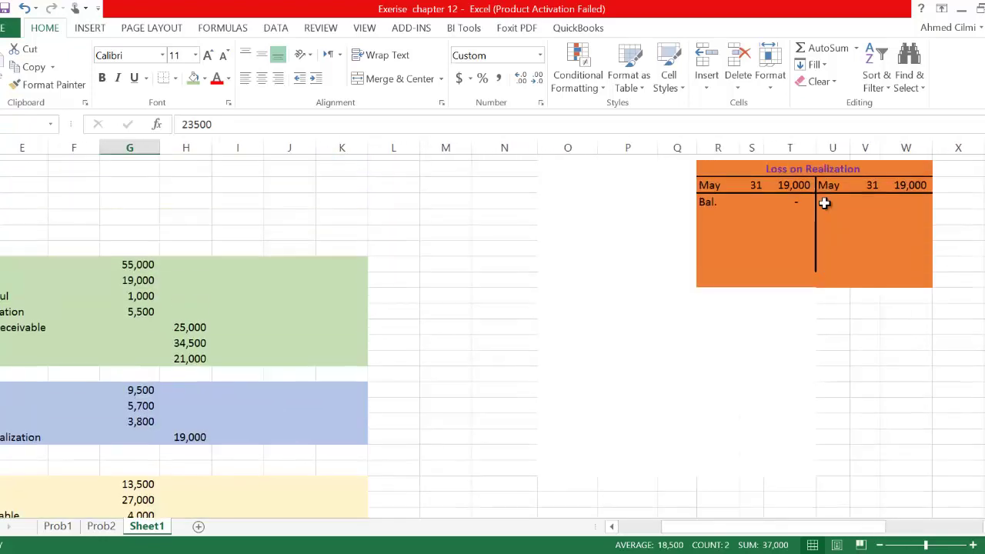
scroll(824, 202, "up", 8)
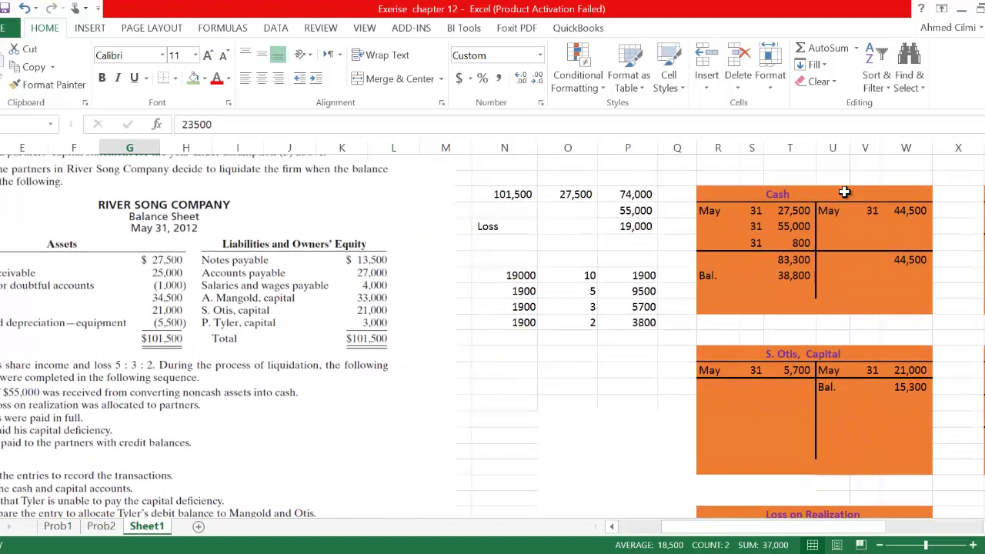
left_click(800, 275)
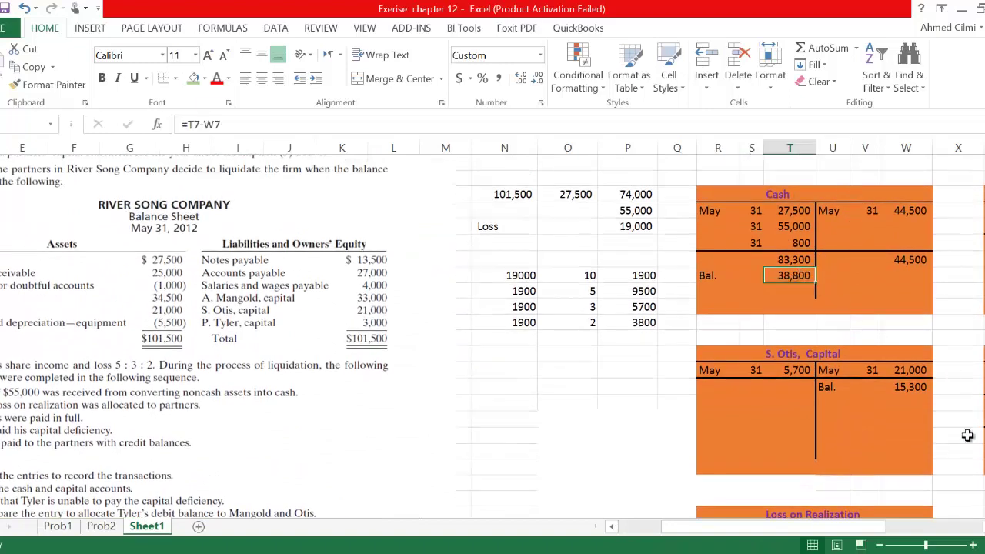
left_click(915, 391)
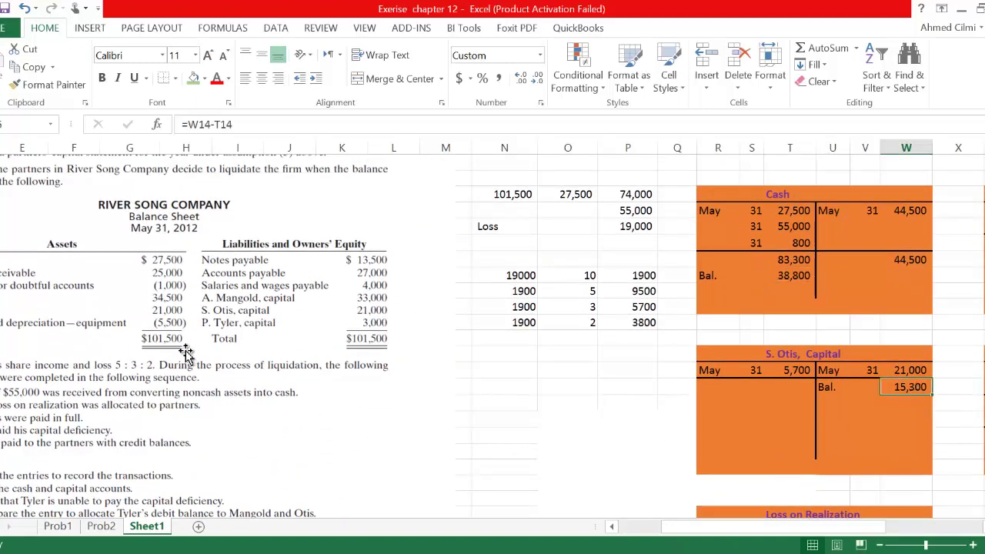
Set the second partner's capital debit in the distribution entry to 15,300 and check the sum of both debits.
scroll(192, 350, "down", 5)
scroll(196, 352, "down", 7)
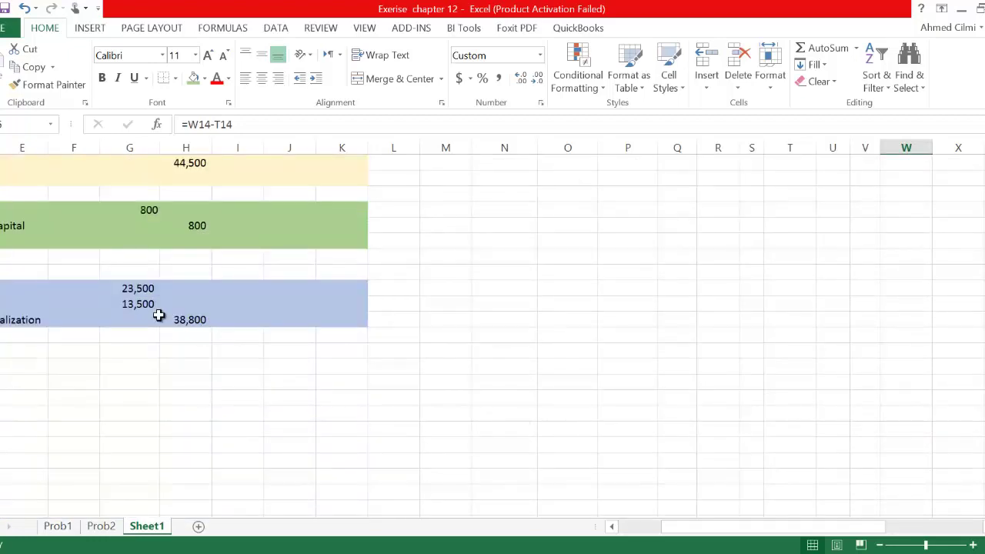
left_click(135, 304)
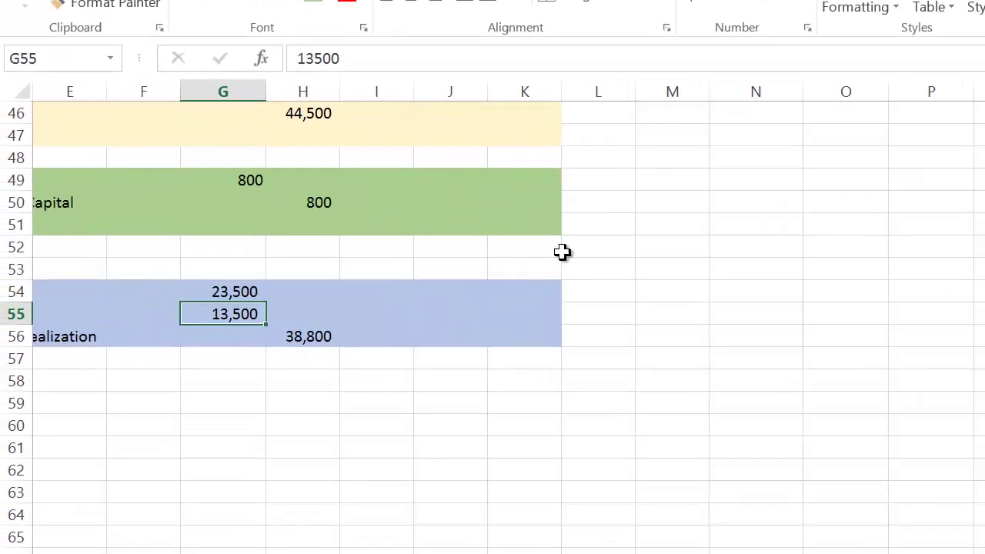
type("1")
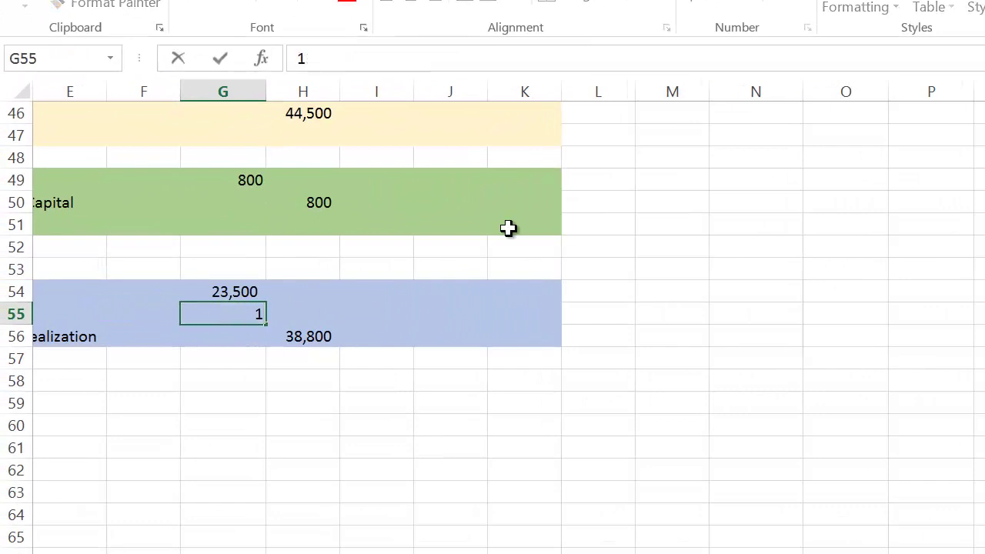
type("5300")
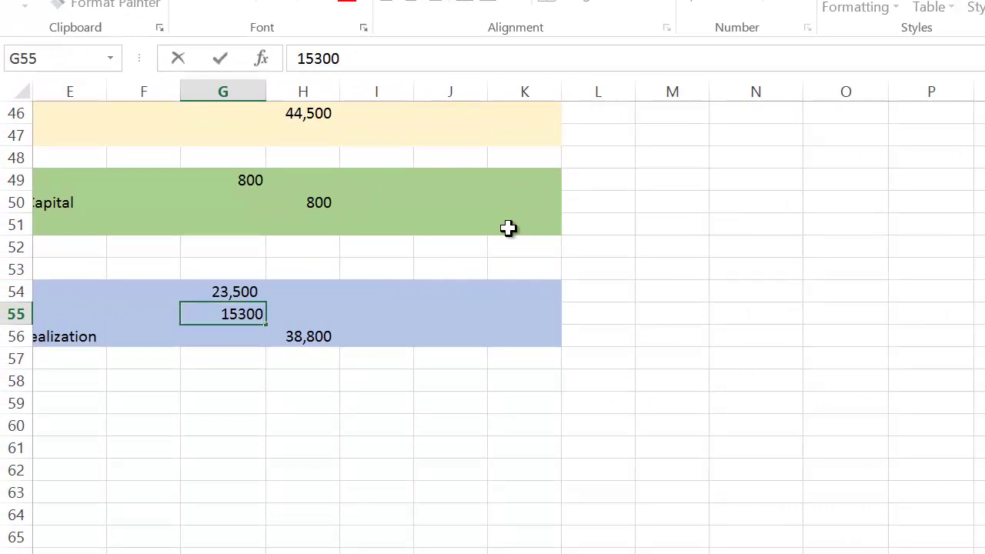
key("Return")
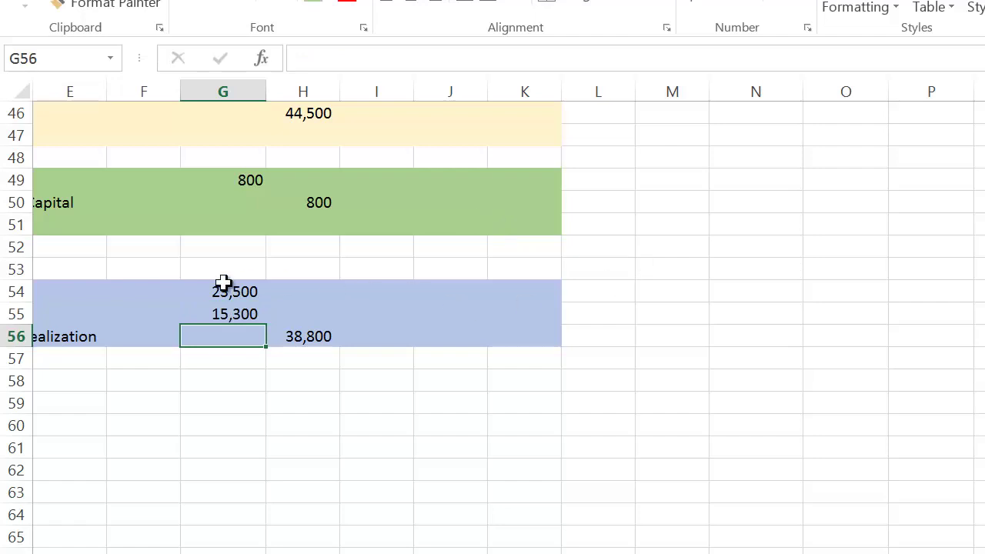
scroll(338, 373, "left", 4)
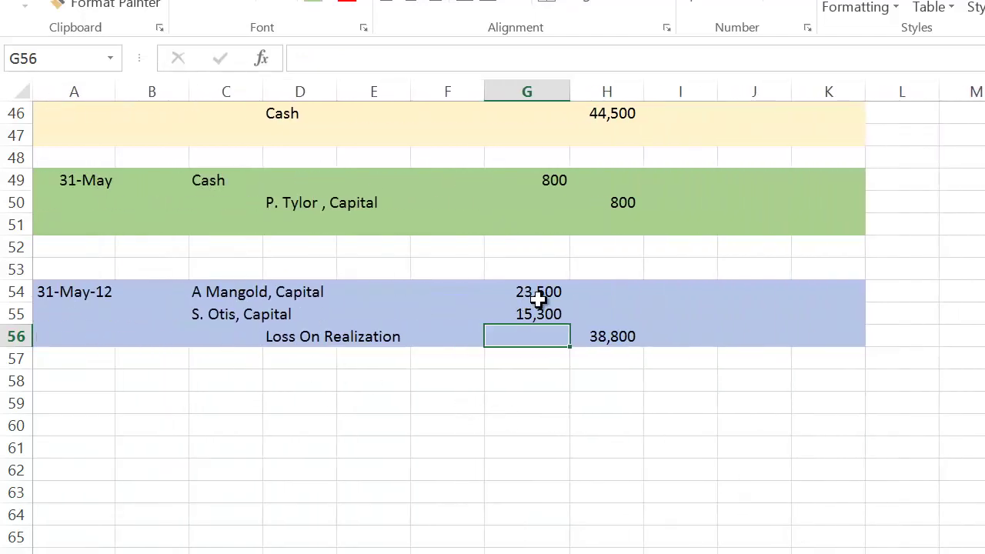
left_click_drag(546, 292, 550, 311)
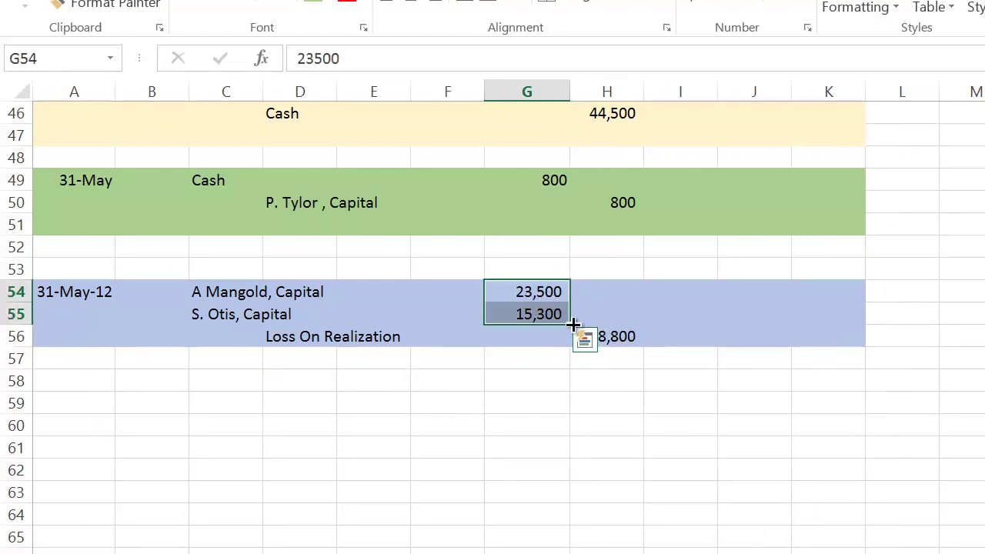
Replace the account title Loss On Realization on the distribution entry's credit line with Cash.
left_click(295, 336)
type("Cash")
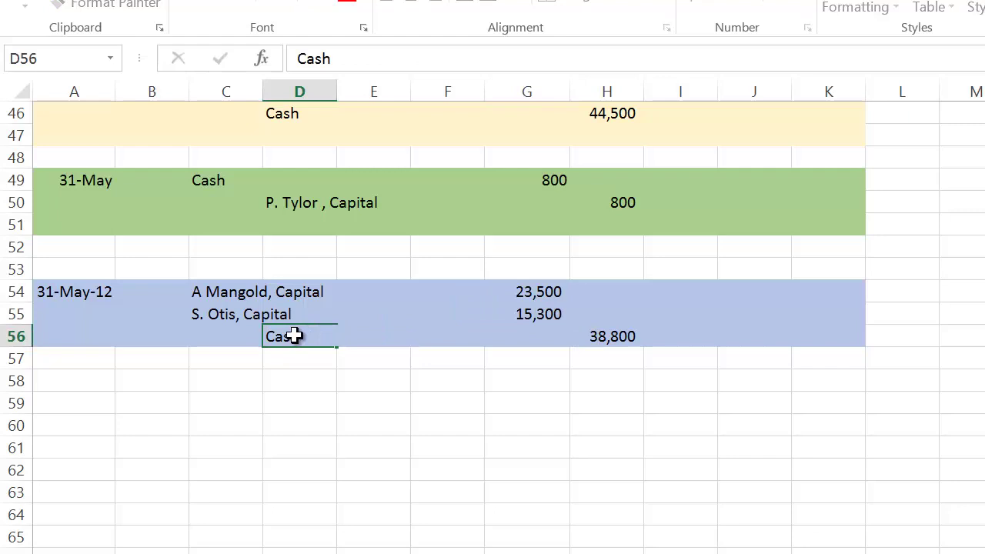
key("Tab")
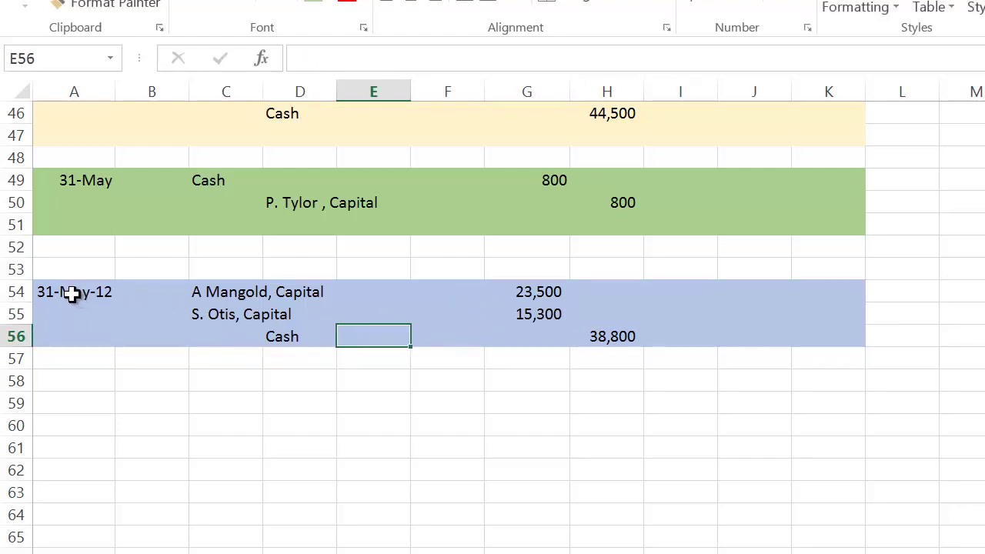
Give the whole distribution entry, A54 to K56, a light blue theme fill colour.
left_click_drag(59, 287, 863, 347)
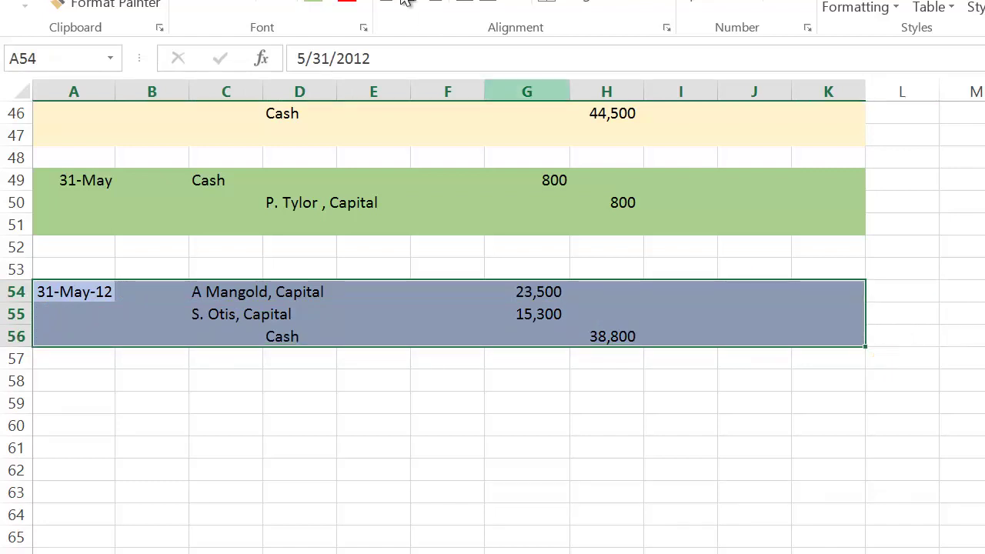
left_click(326, 3)
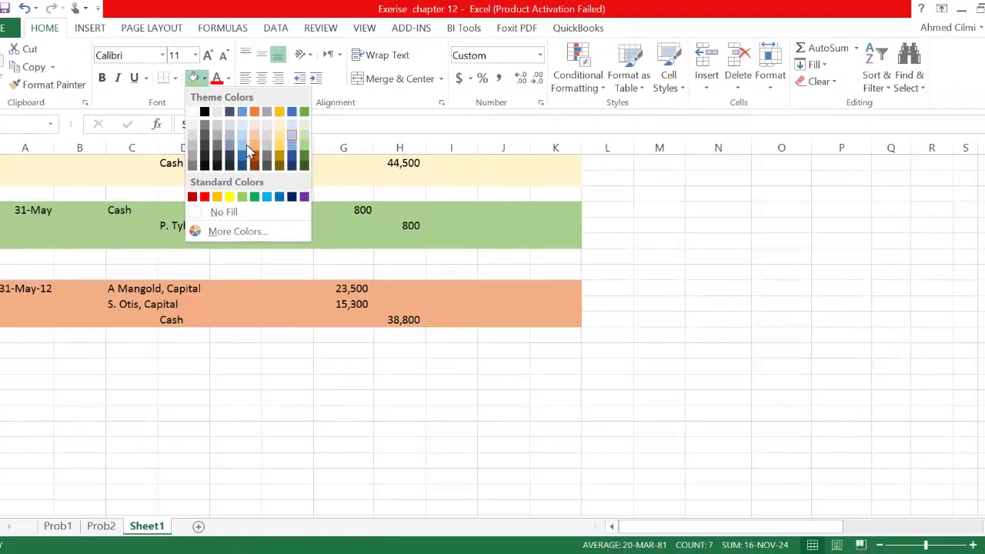
left_click(383, 87)
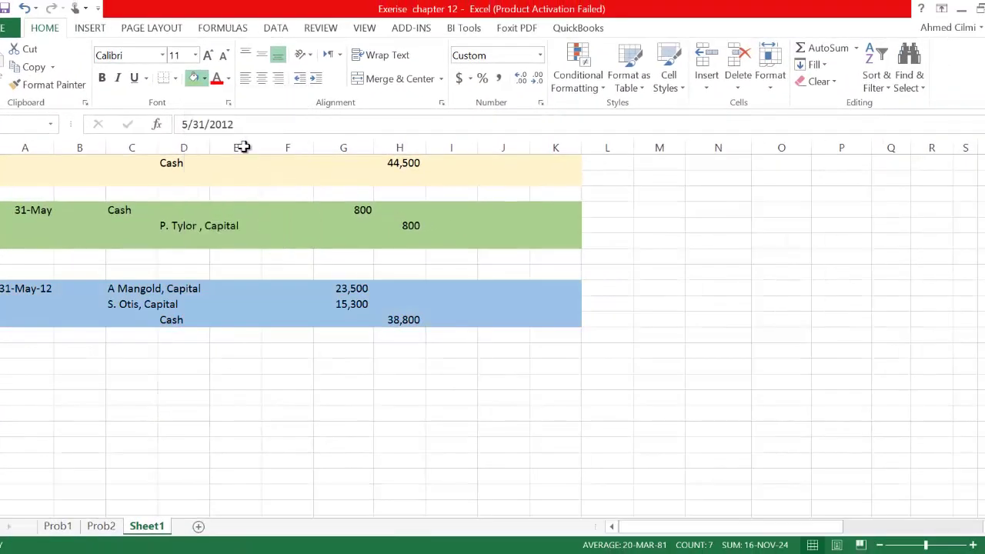
left_click(342, 351)
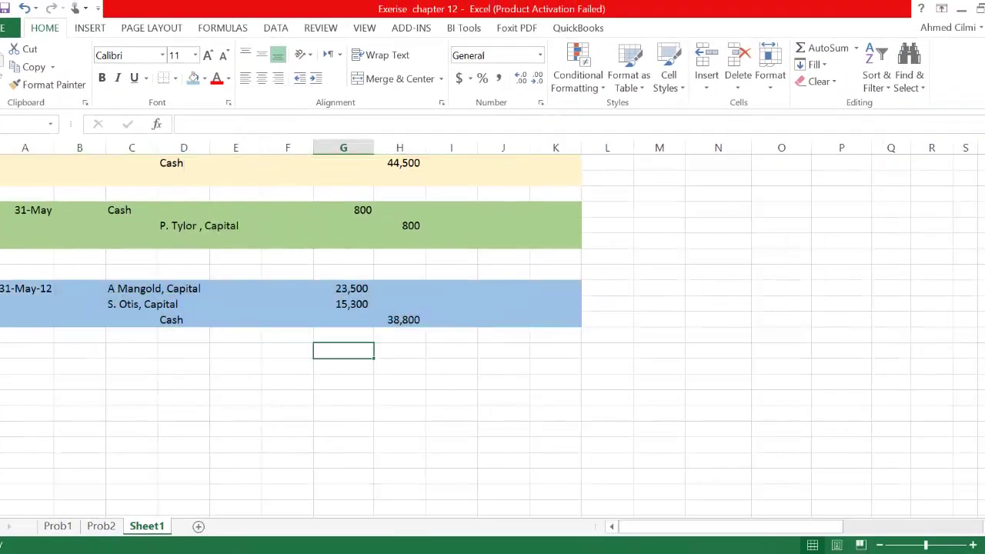
Post the final distribution of 38,800 to the credit side of the Cash T-account, level with its balance.
scroll(743, 345, "right", 3)
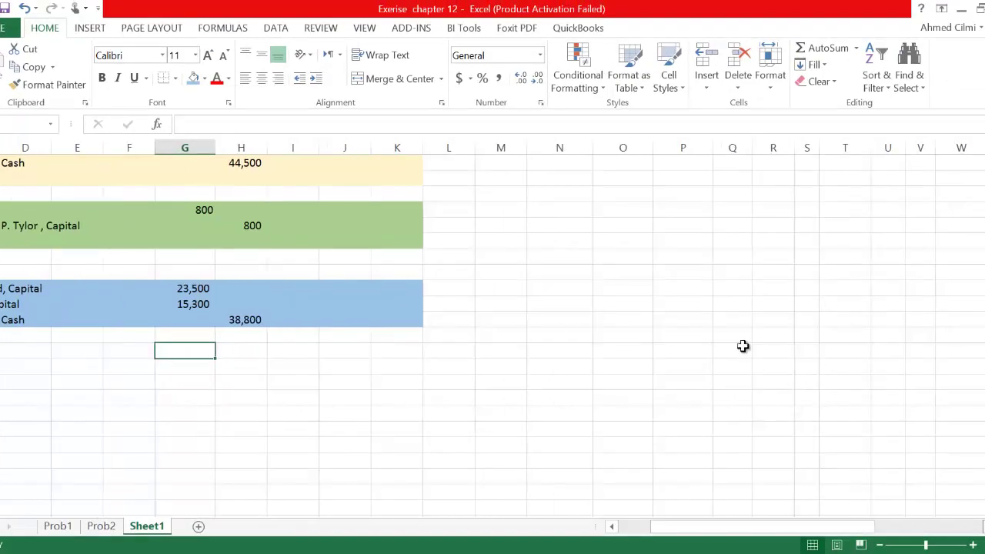
scroll(705, 223, "up", 4)
scroll(704, 222, "up", 10)
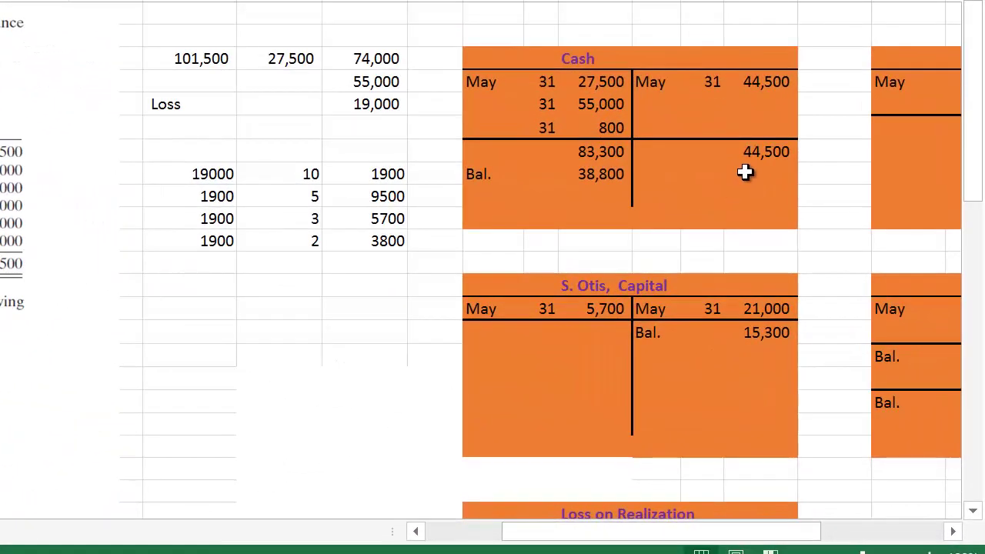
left_click(971, 273)
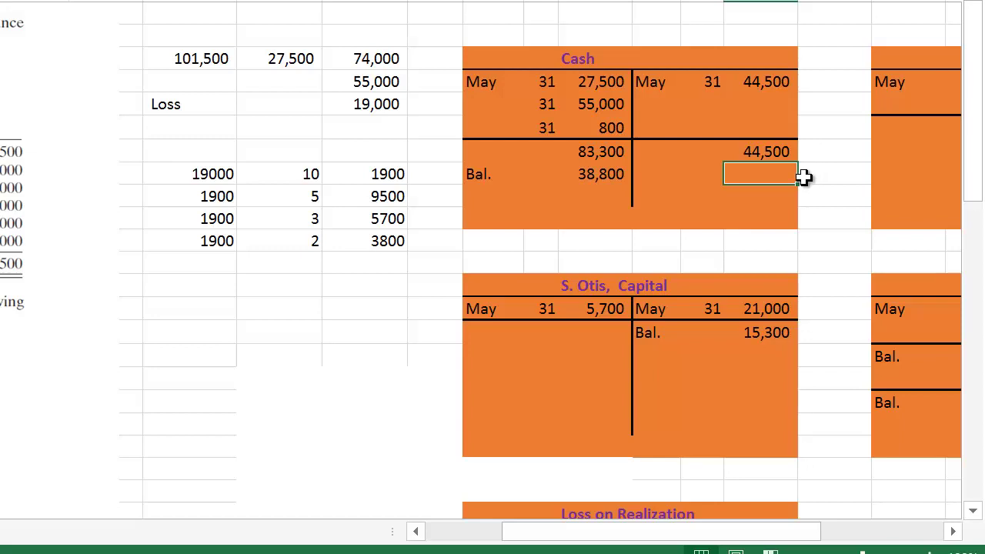
type("38800")
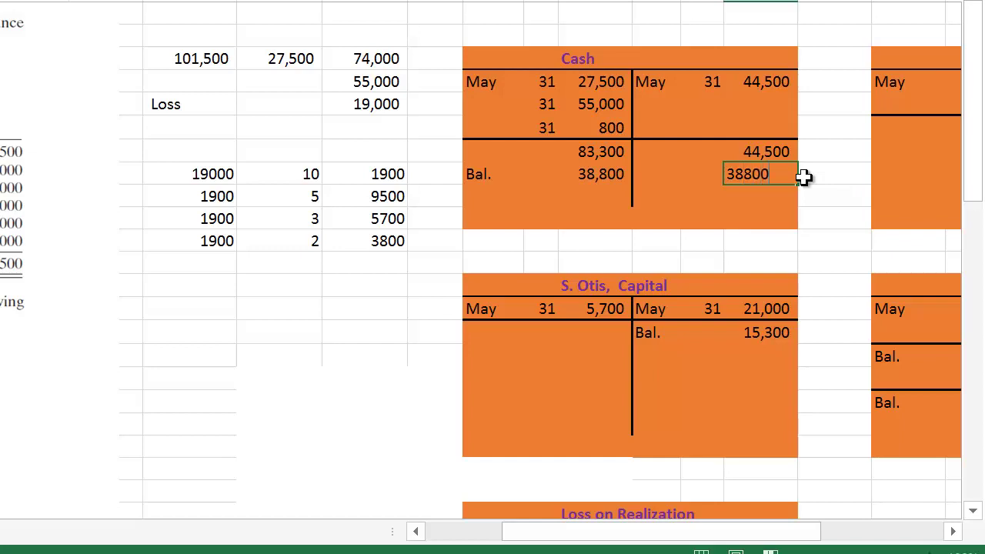
key("Return")
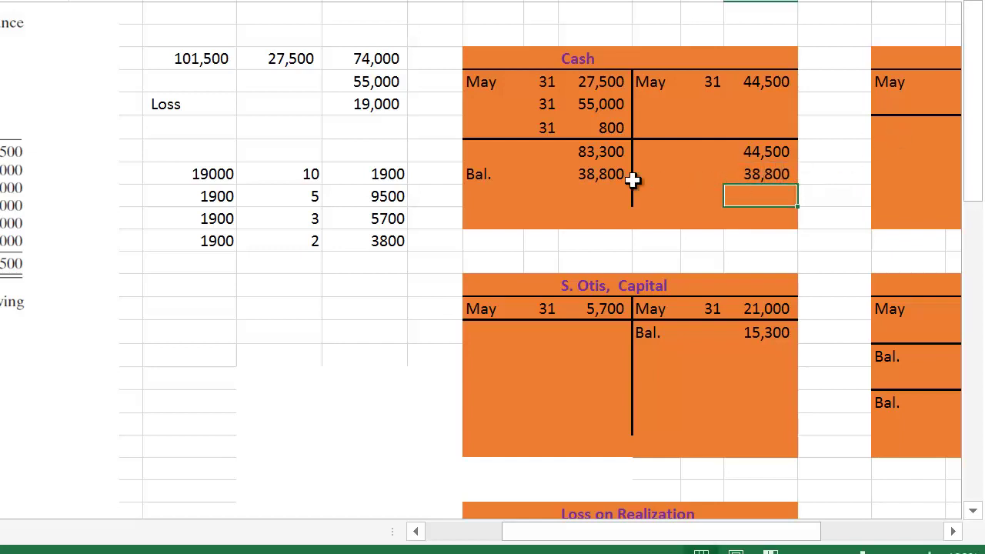
Rule off the 38,800 row of the Cash T-account with a bottom border and enter a Bal. line of 0 below it.
left_click_drag(484, 176, 782, 174)
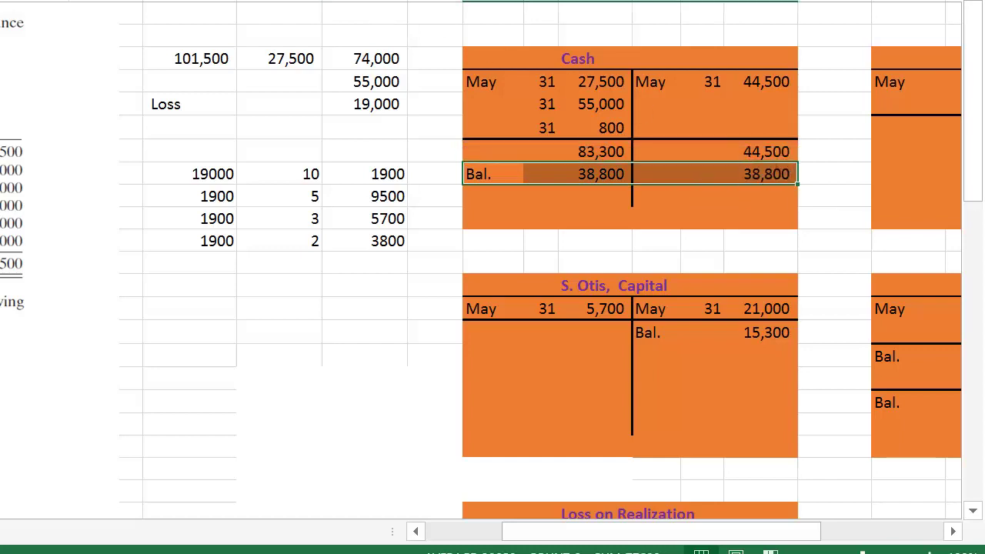
left_click(582, 202)
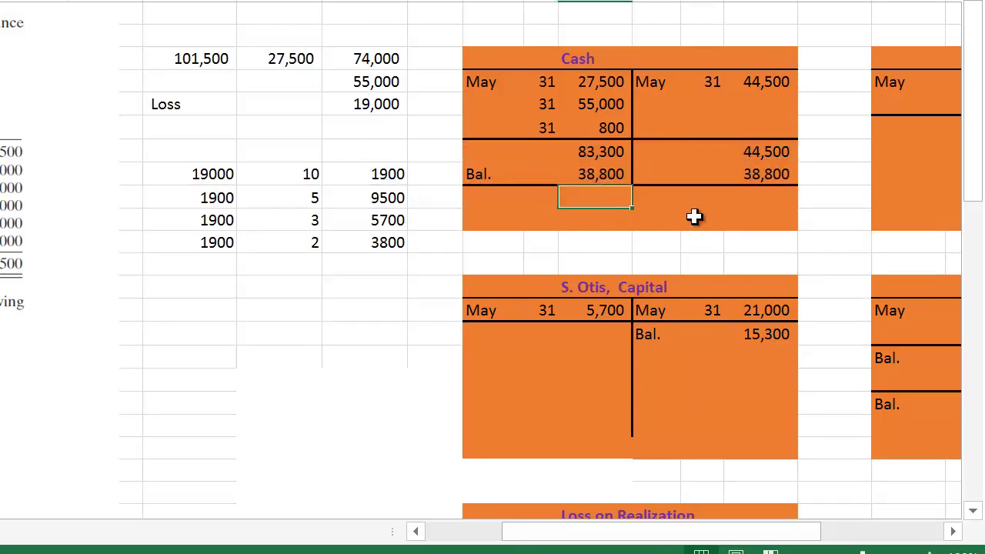
type("0")
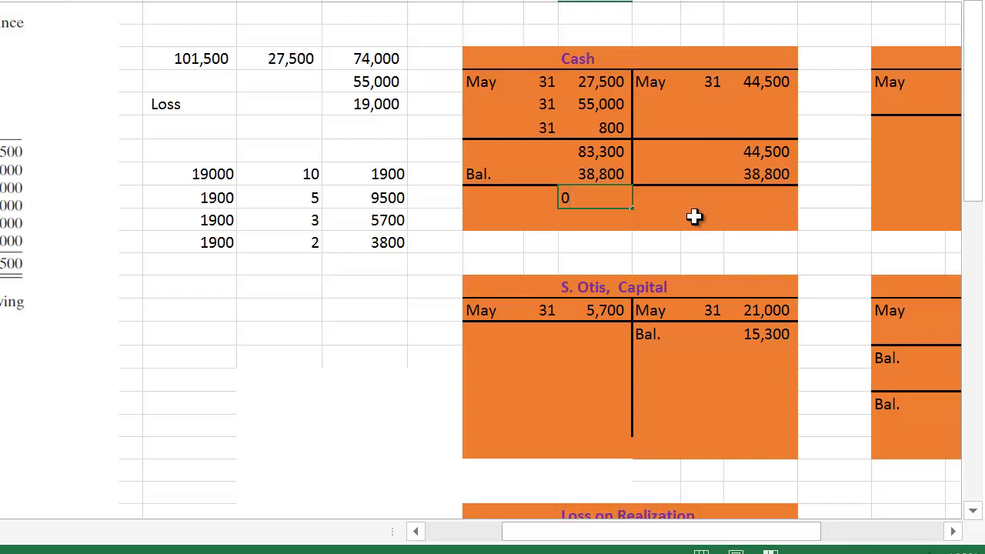
key("Left")
key("Left")
type("B")
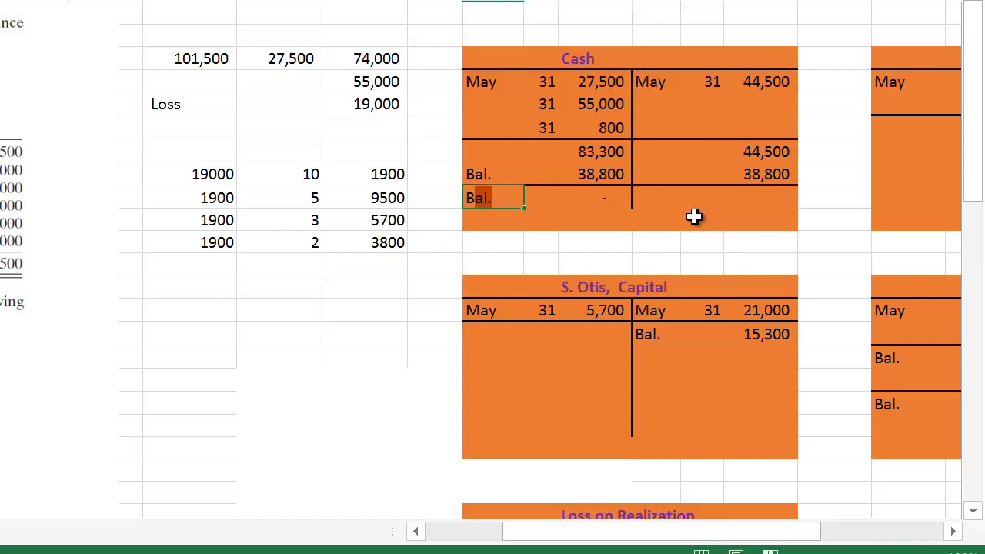
key("Return")
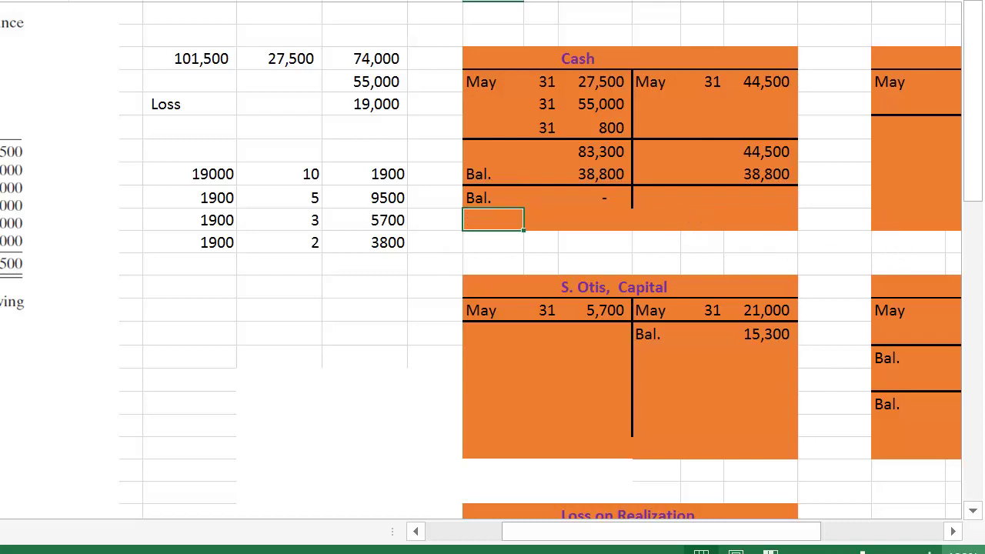
Post the May 31 cash distribution of 23,500 to the debit side of the partner's capital T-account beside Cash, level with its balance.
left_click(952, 530)
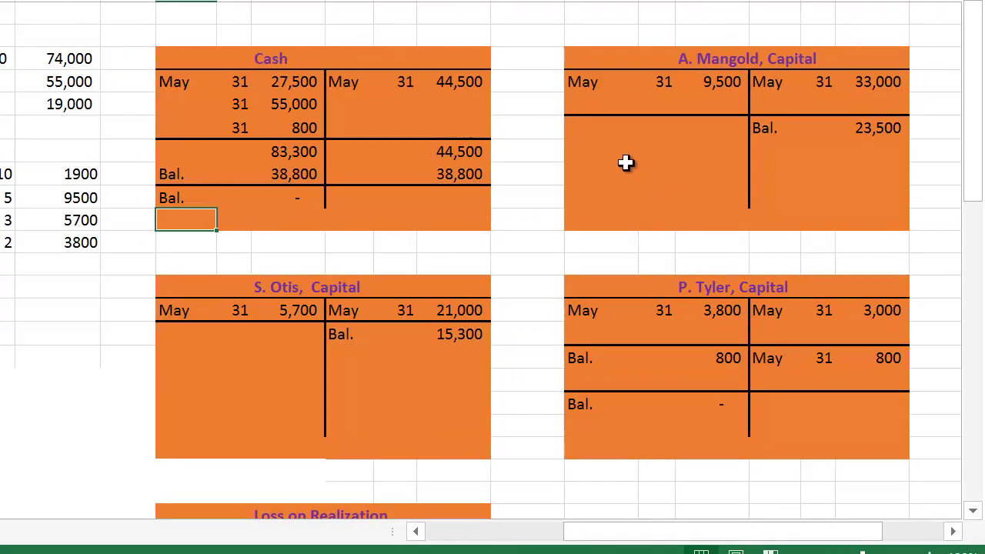
left_click(592, 134)
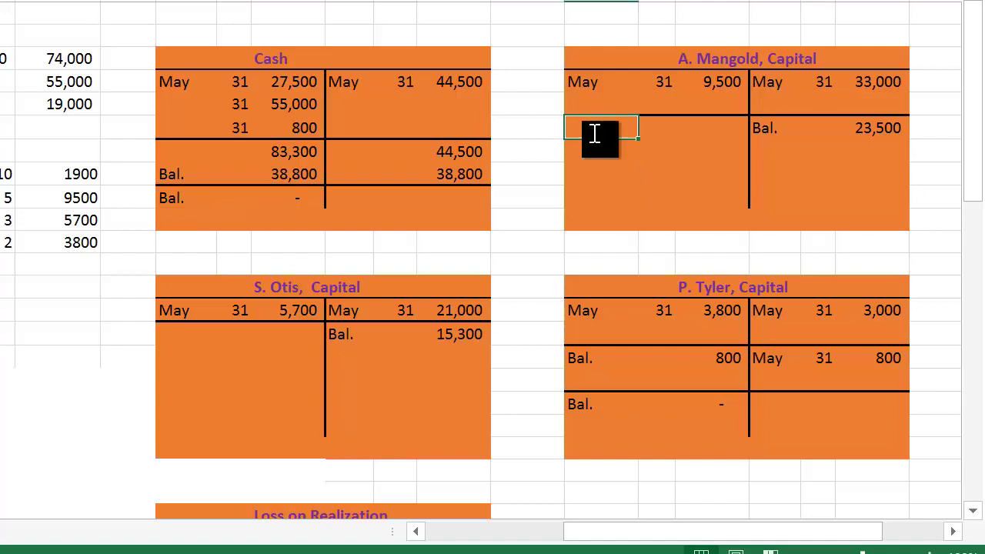
type("M")
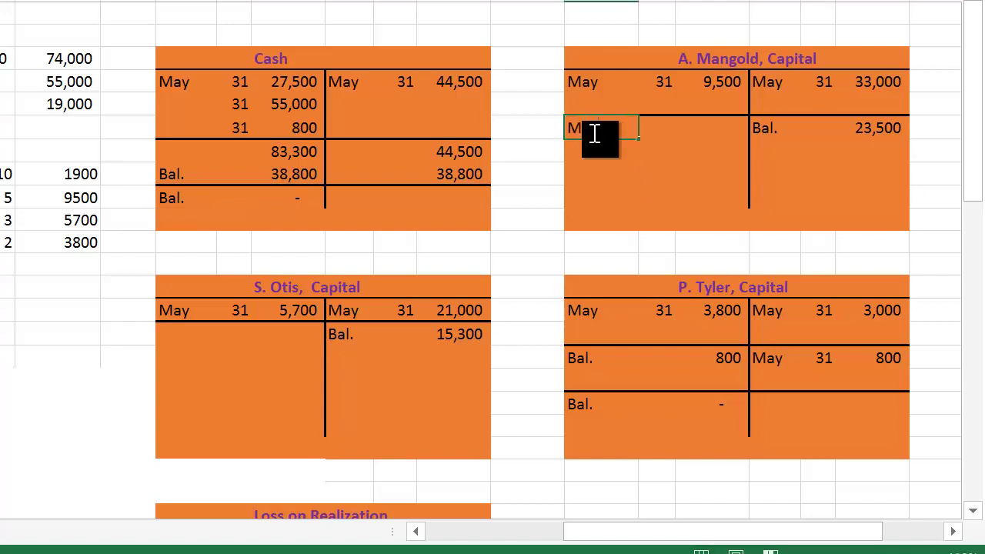
key("Tab")
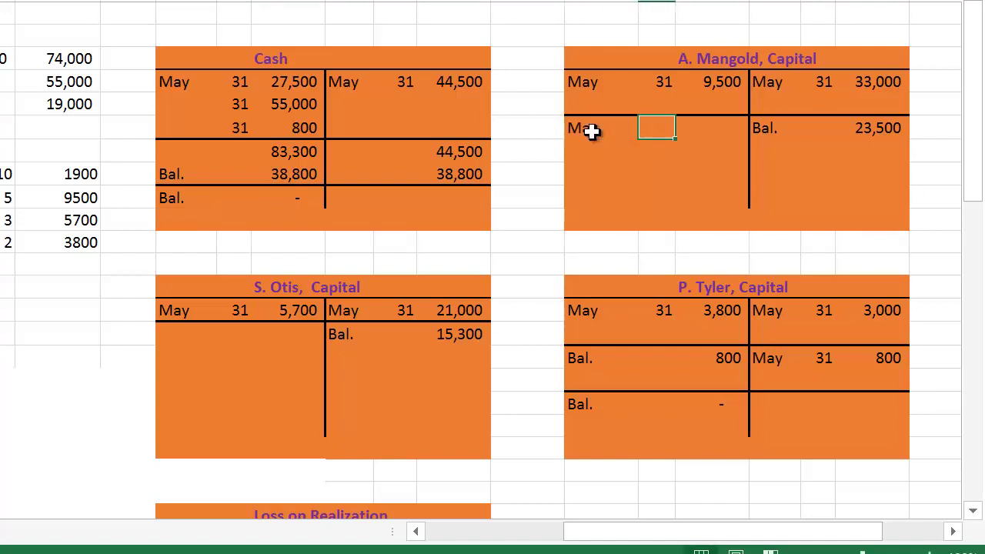
type("31")
key("Tab")
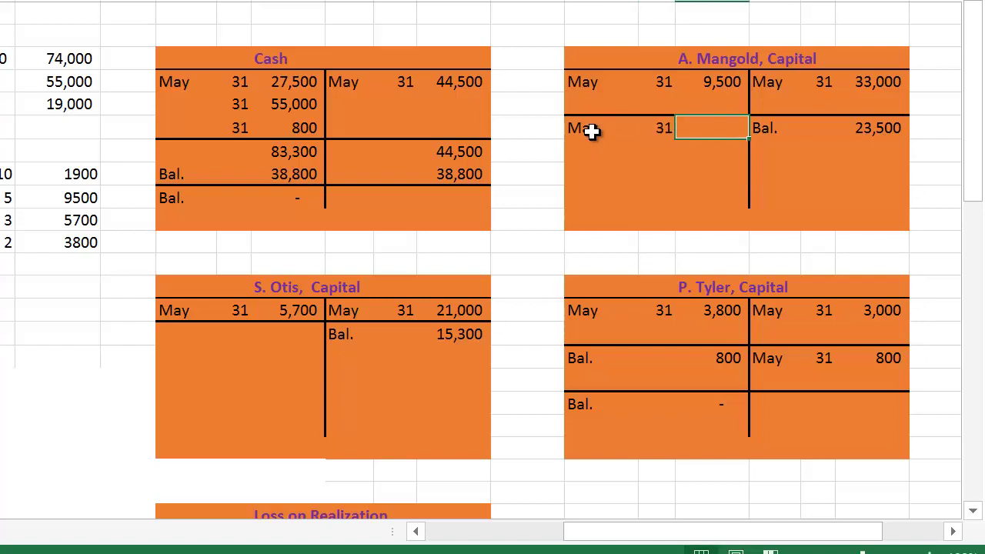
type("23,")
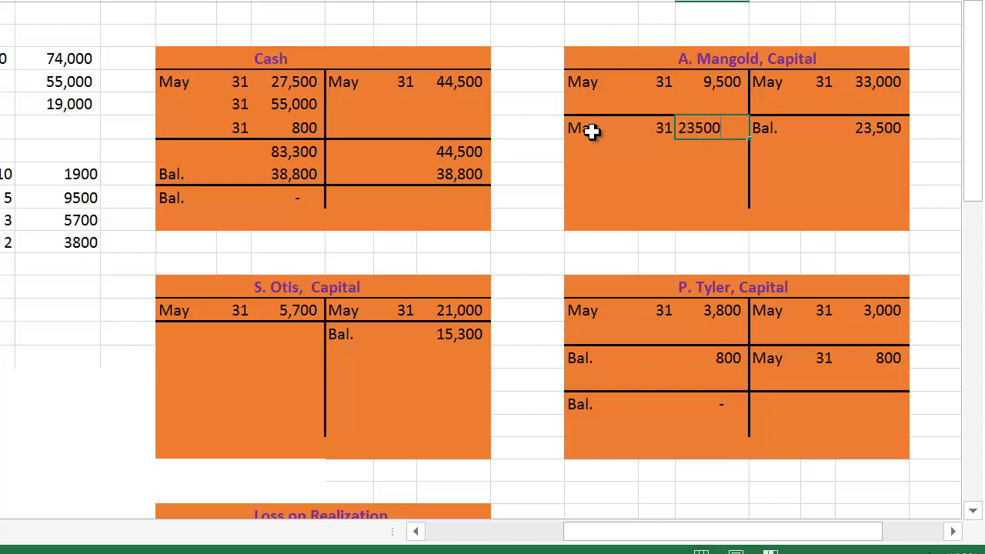
type("500")
key("Return")
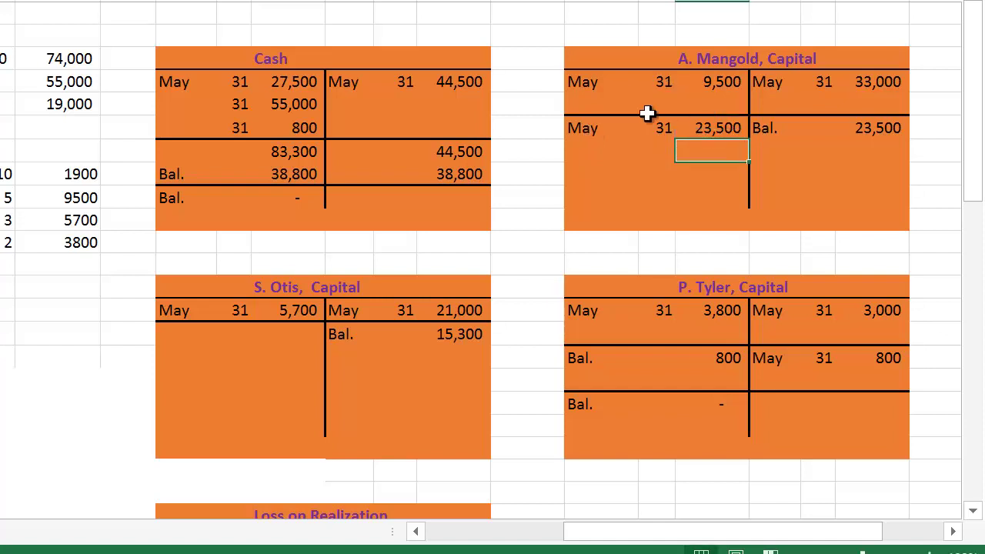
Rule off that capital T-account with a bottom border one row below the 23,500 line and enter a credit-side Bal line of 0 beneath.
left_click_drag(599, 131, 879, 147)
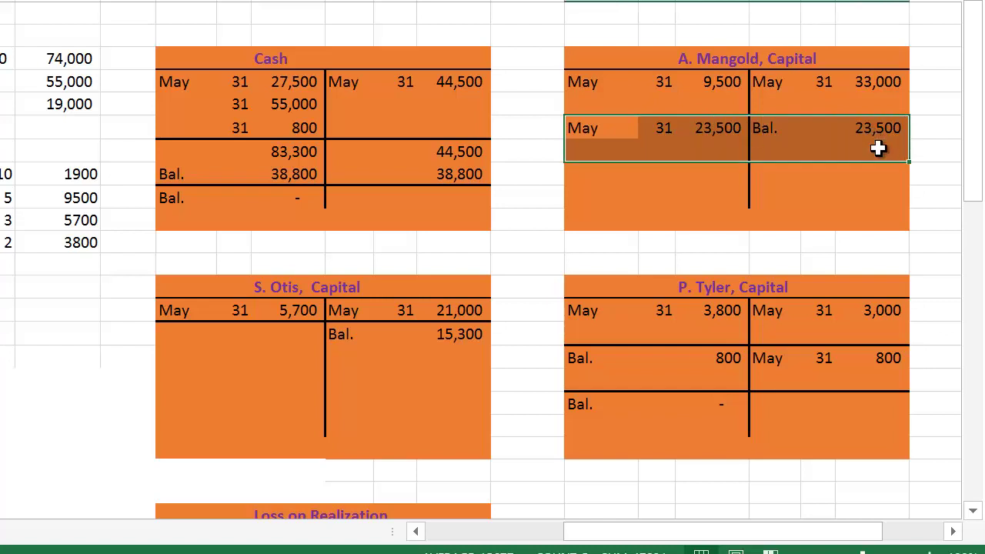
key("F4")
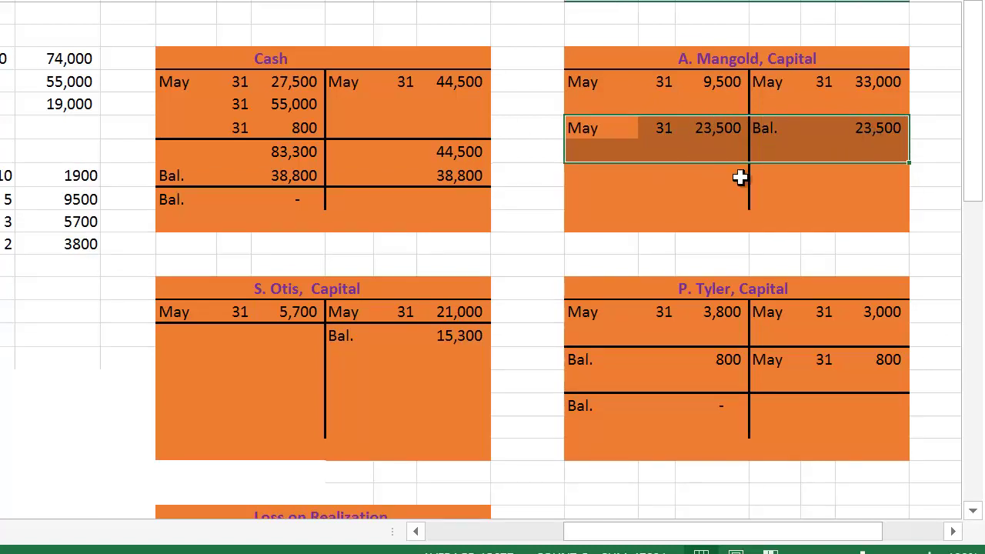
left_click(784, 175)
type("Bal")
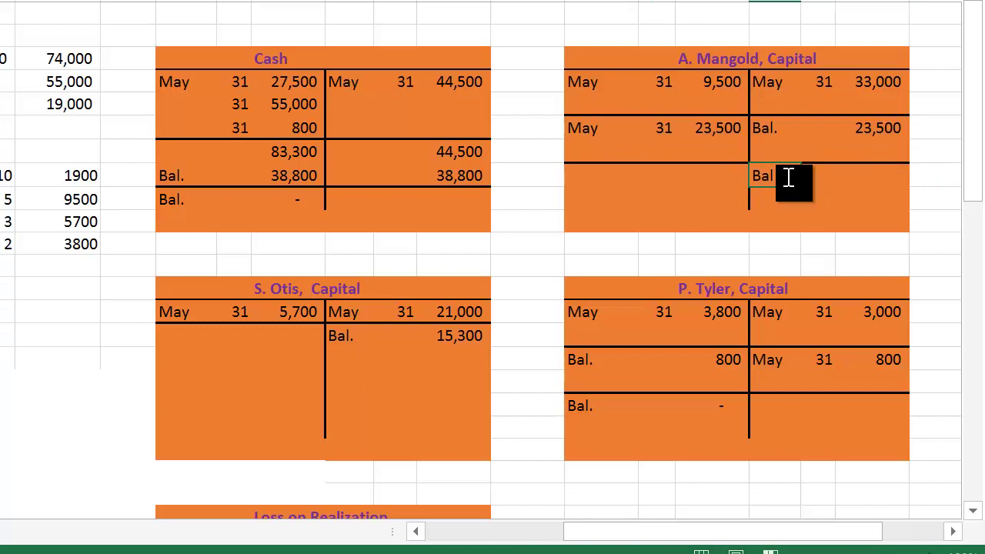
key("Tab")
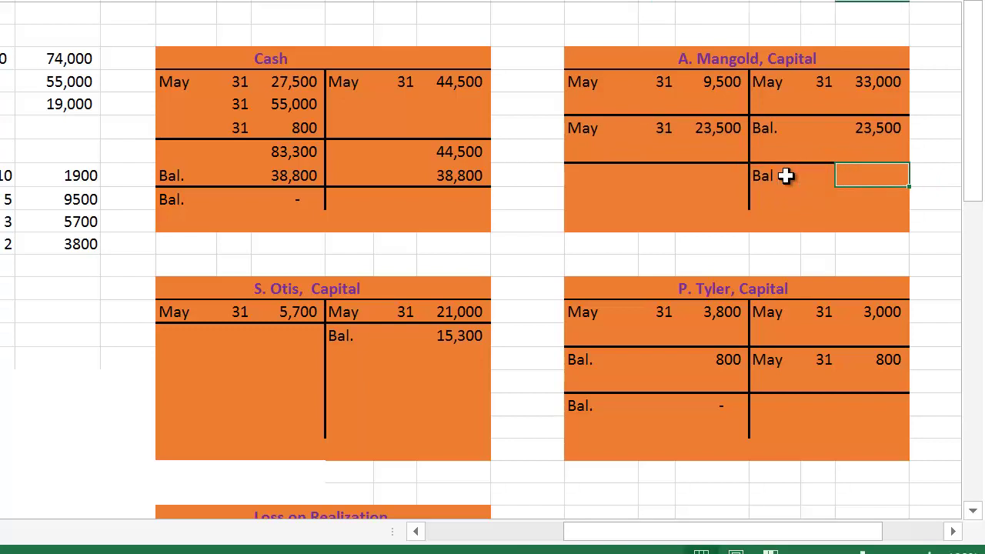
type("0")
key("Return")
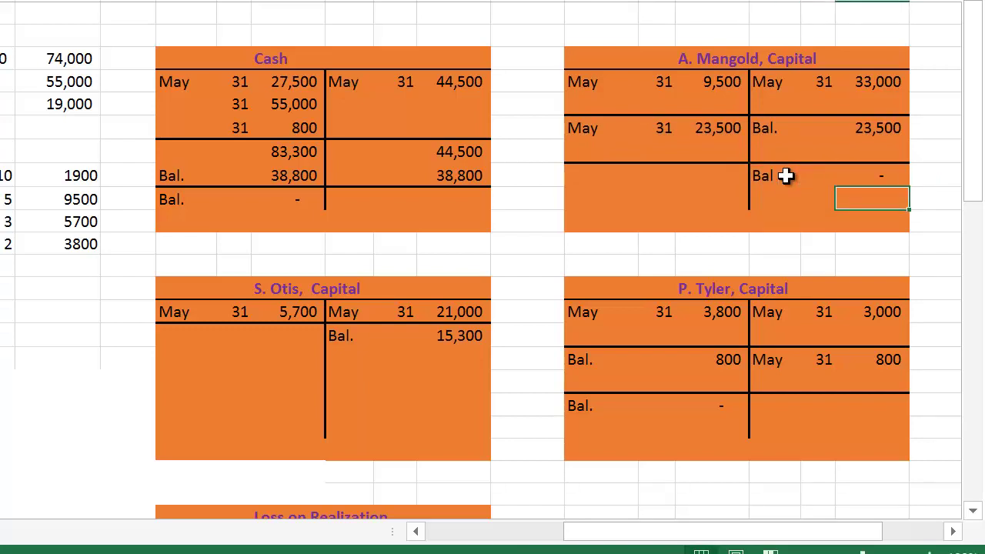
Post the May 31 cash distribution of 15,300 to the debit side of the partner's capital T-account below Cash, level with its balance.
left_click(202, 337)
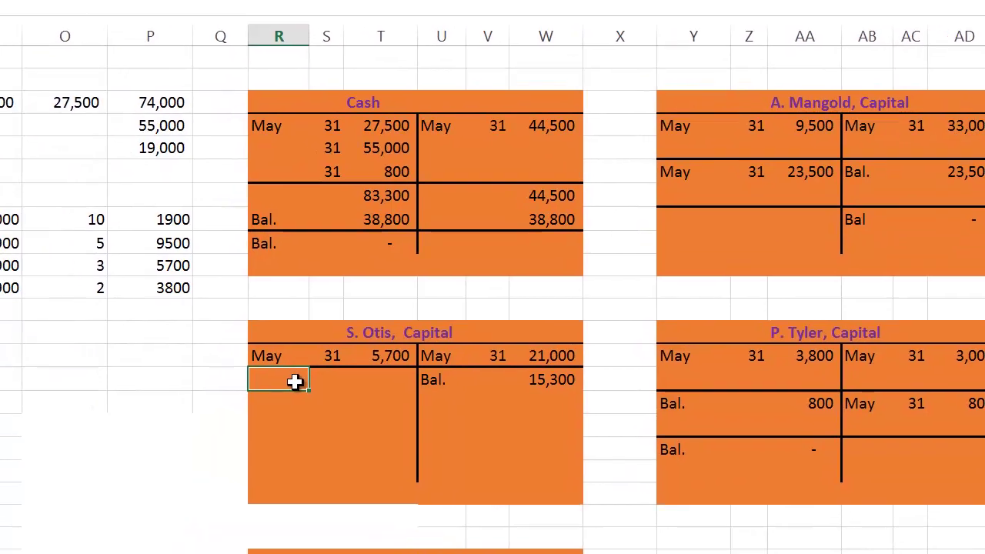
type("May")
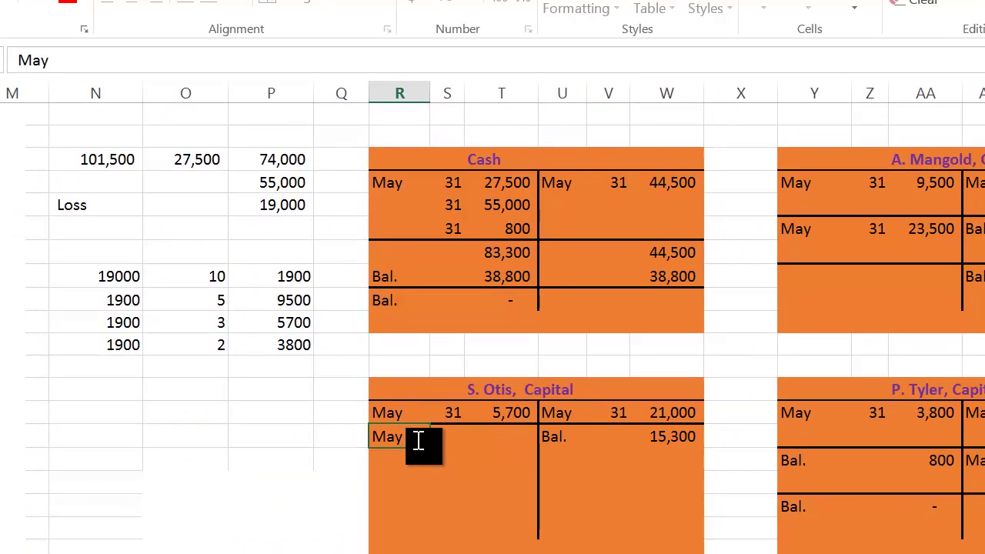
key("Tab")
type("3")
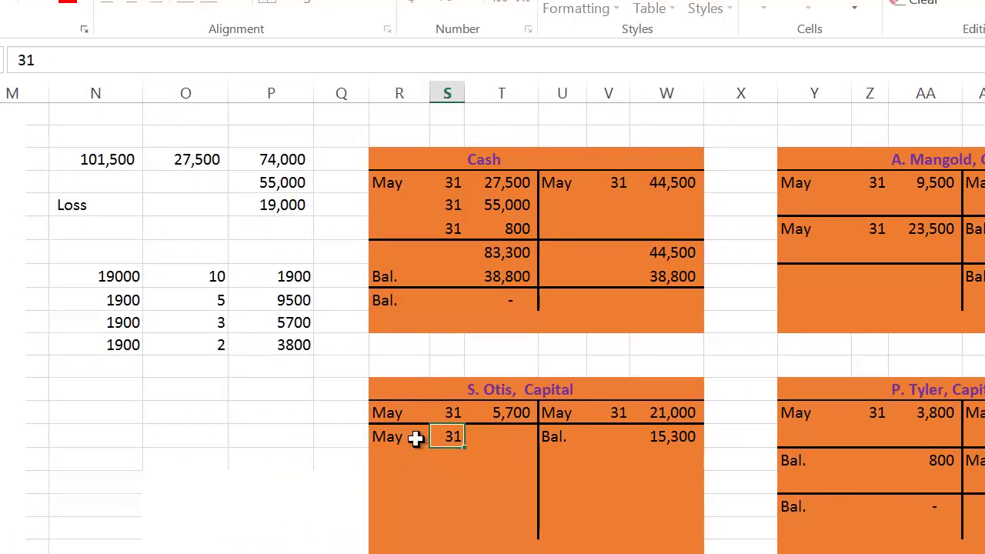
key("Tab")
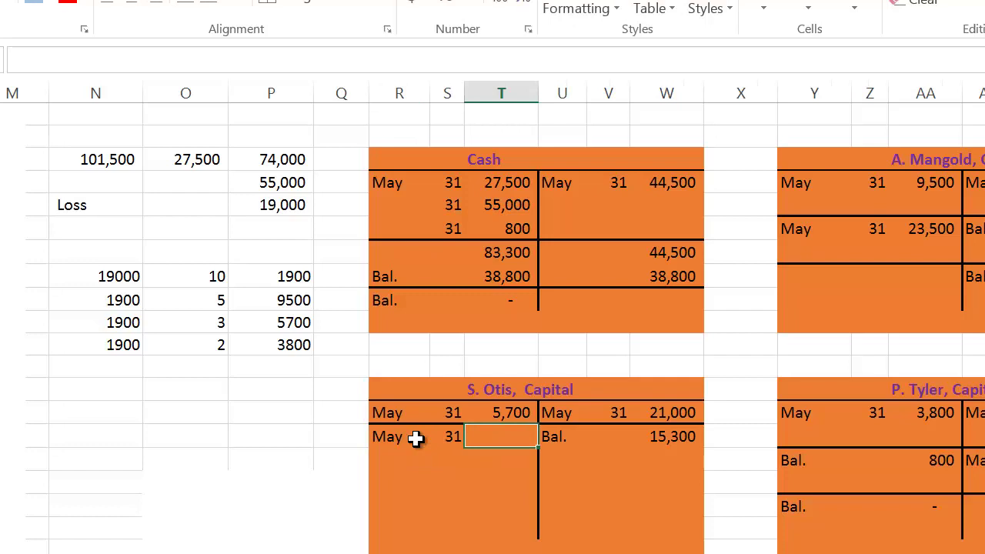
type("15")
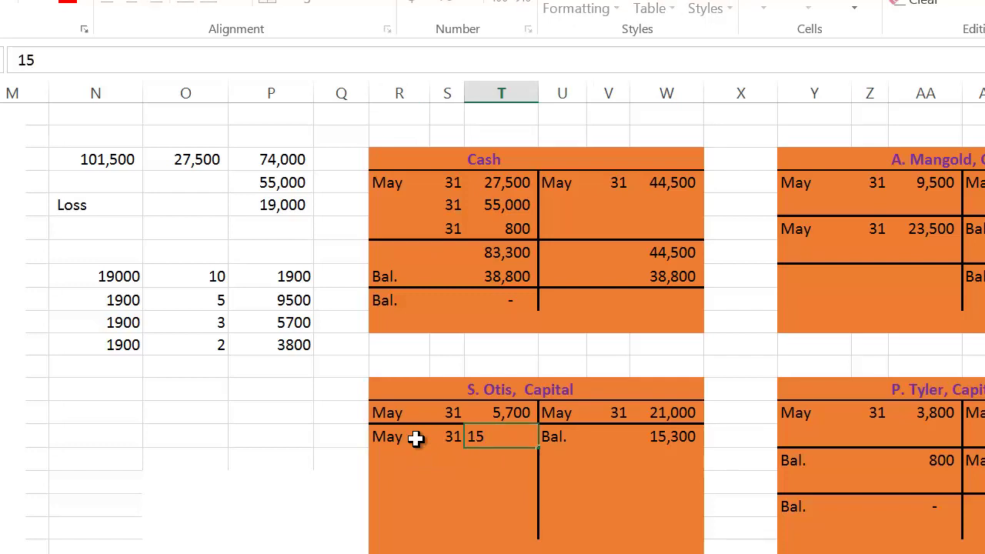
type(",300")
key("Return")
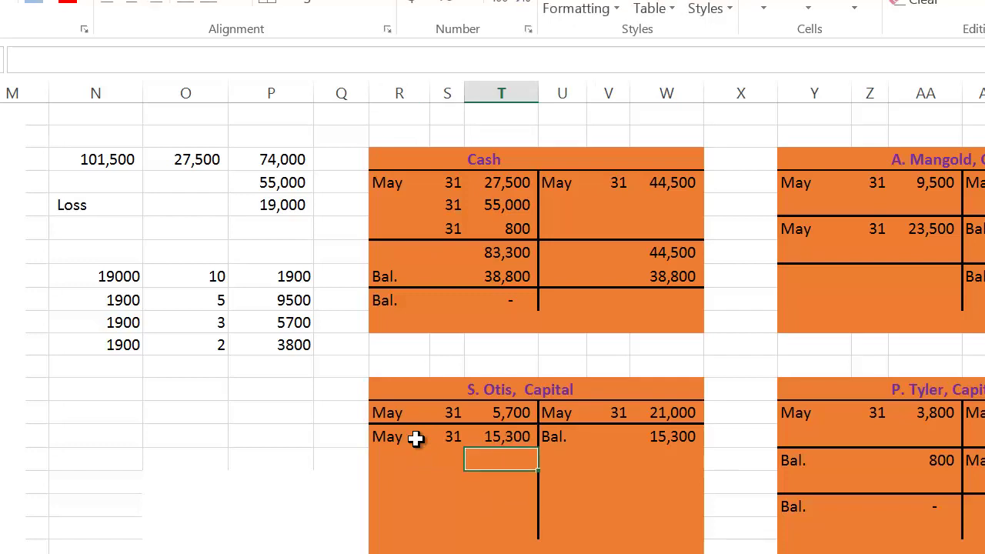
Rule off the 15,300 row of the capital T-account below Cash with a bottom border and enter a credit-side Bal. line of 0 beneath.
left_click(420, 441)
left_click_drag(420, 441, 636, 453)
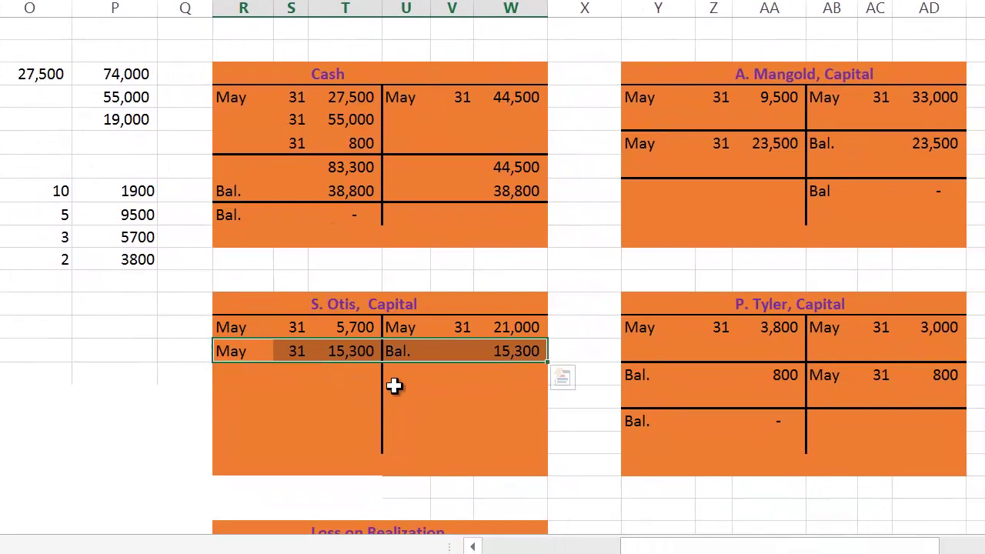
left_click_drag(527, 459, 567, 461)
left_click(354, 344)
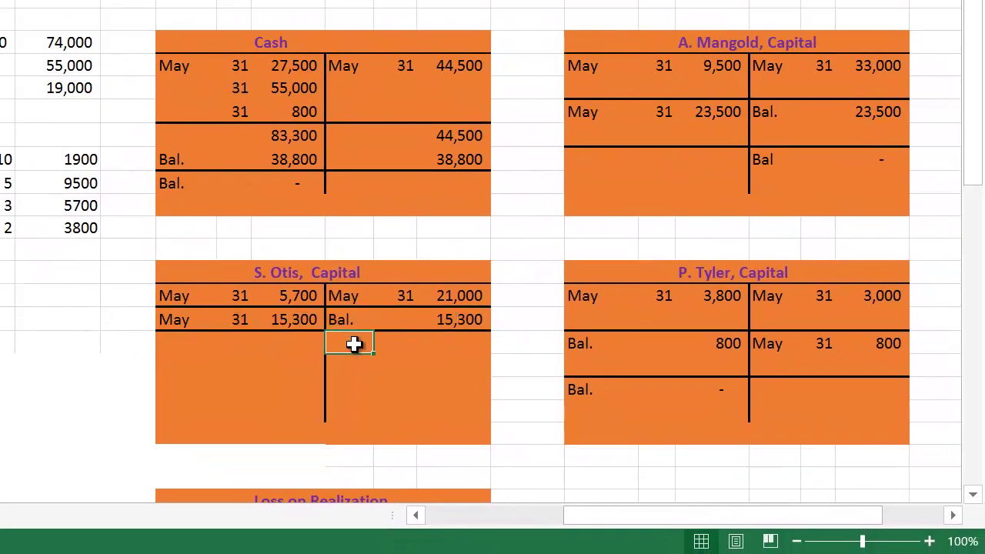
type("Ba")
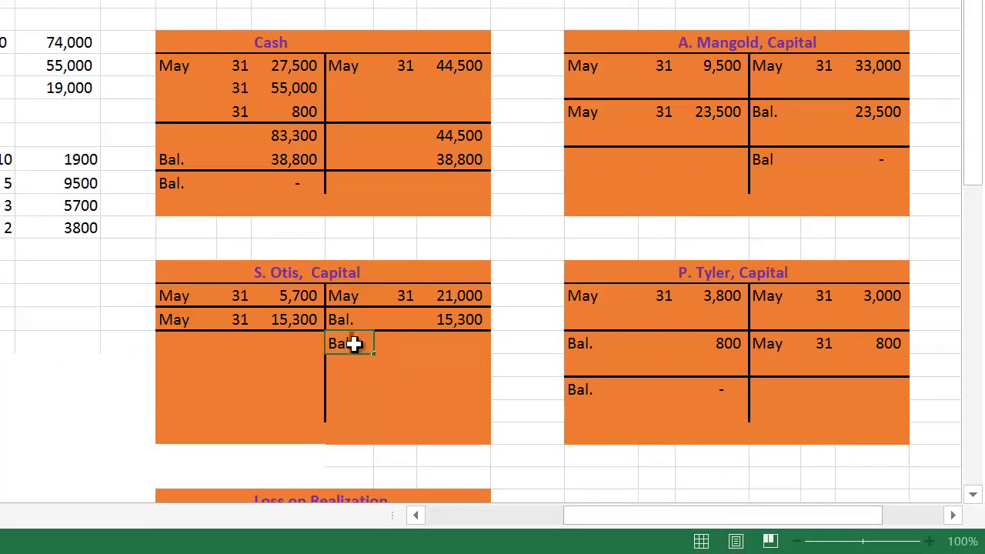
key("Tab")
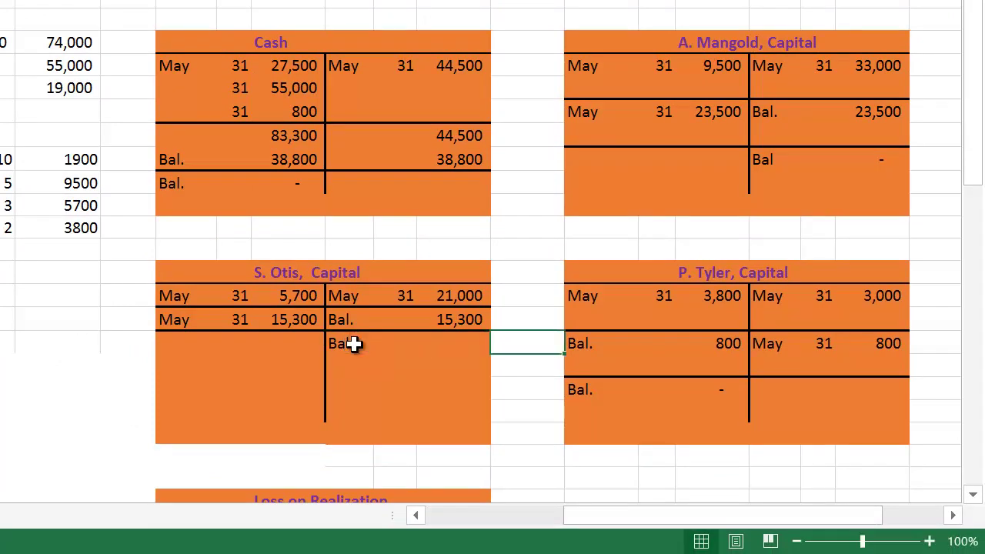
key("Left")
type("0")
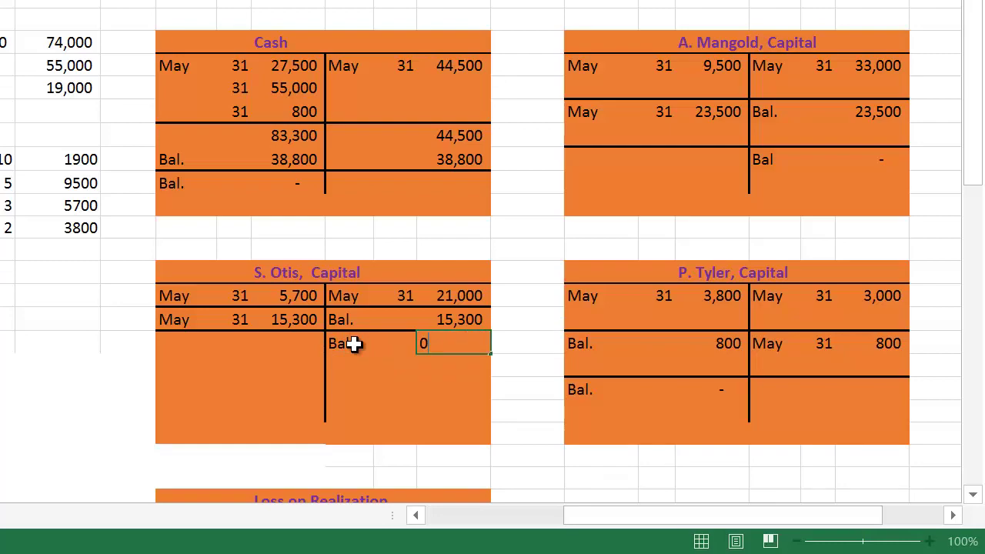
key("Return")
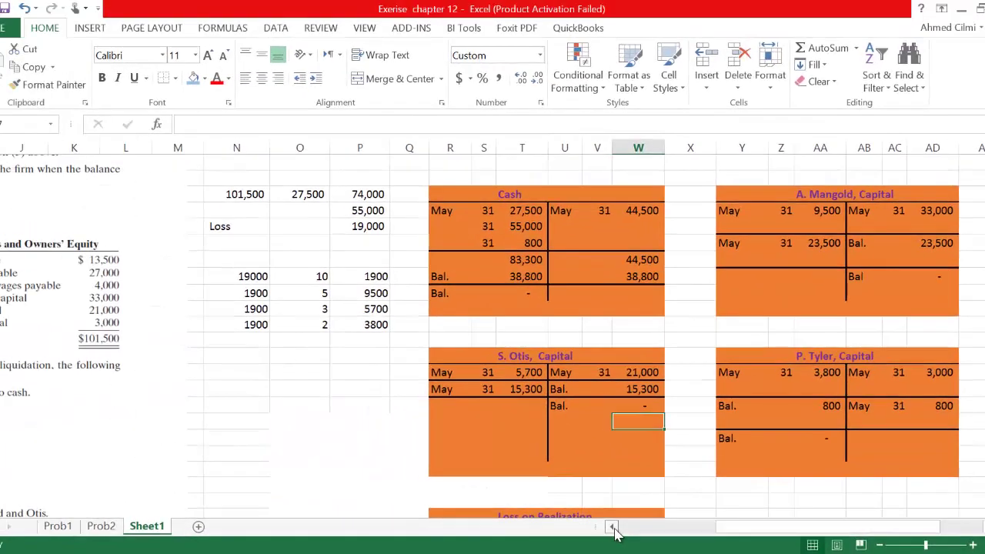
Check the final distribution entry's partner amounts against the problem's instructions and the cash-paid check figures in its margin.
left_click(613, 526)
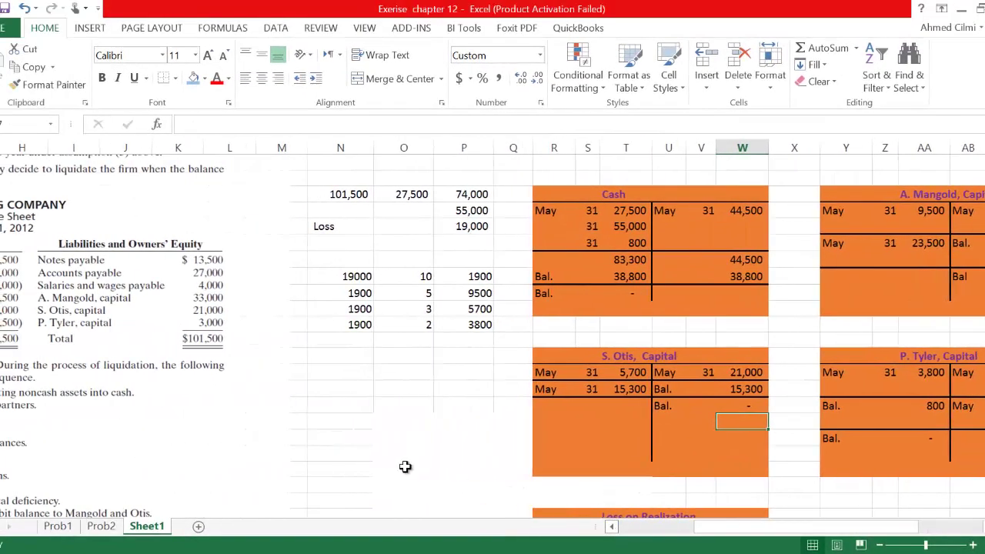
left_click(616, 527)
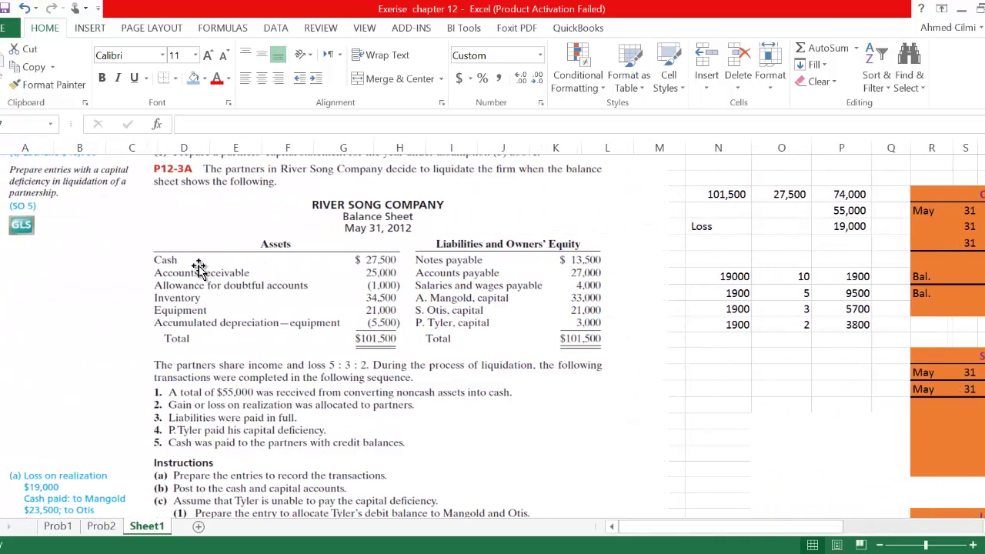
scroll(231, 277, "down", 5)
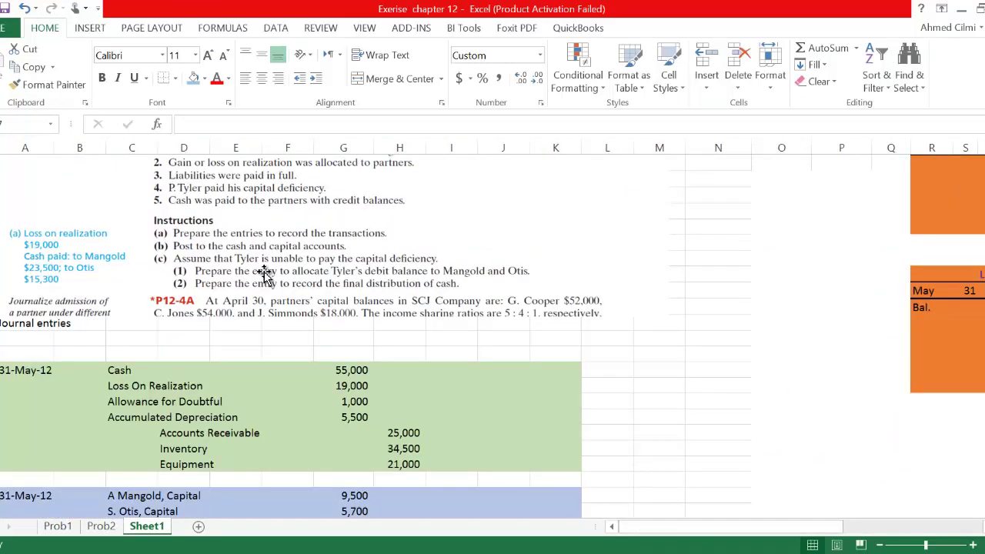
scroll(264, 273, "up", 3)
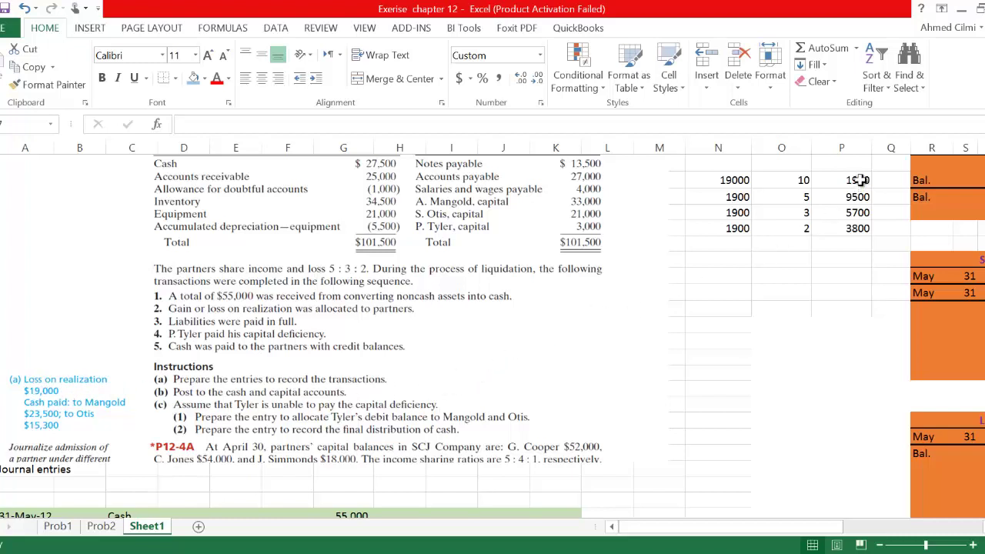
scroll(308, 401, "up", 2)
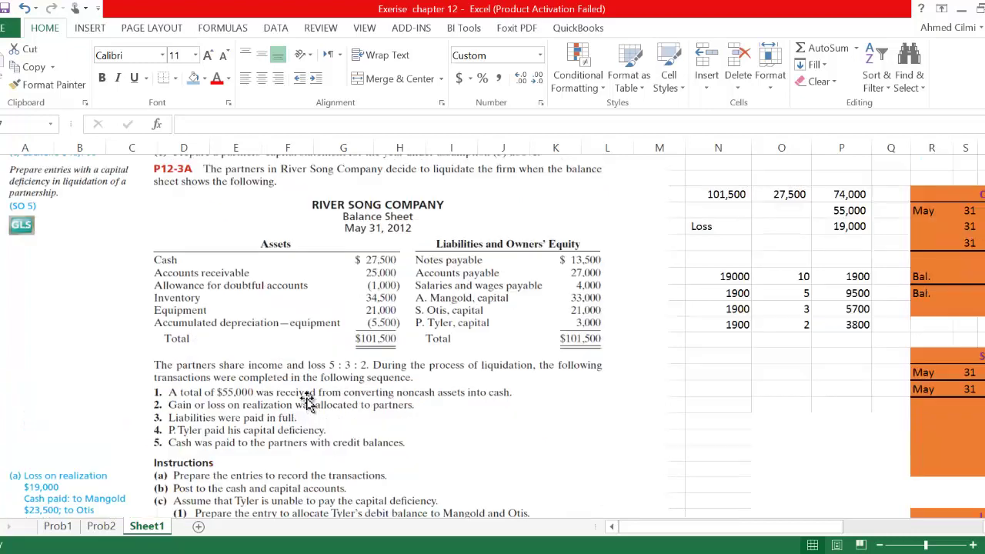
scroll(269, 358, "down", 2)
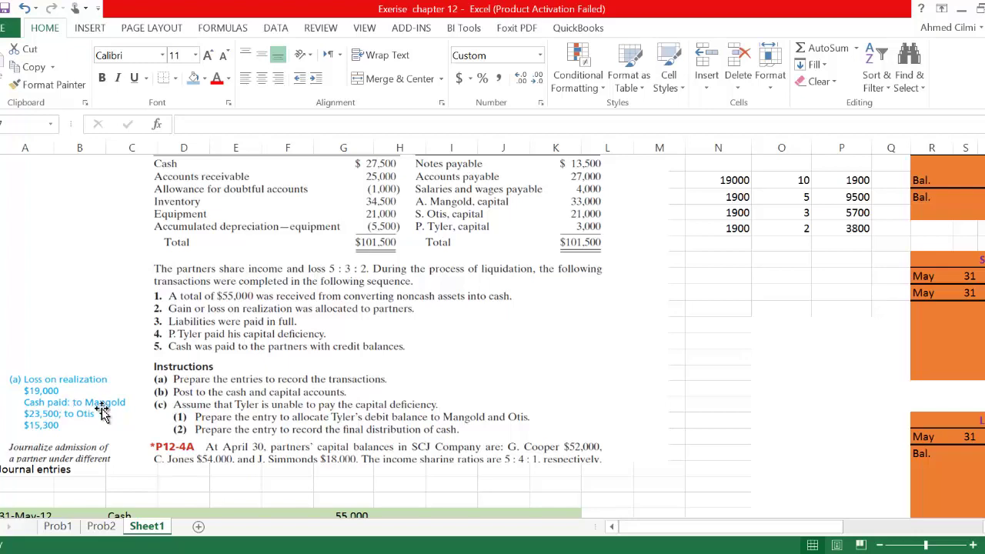
scroll(359, 412, "down", 1)
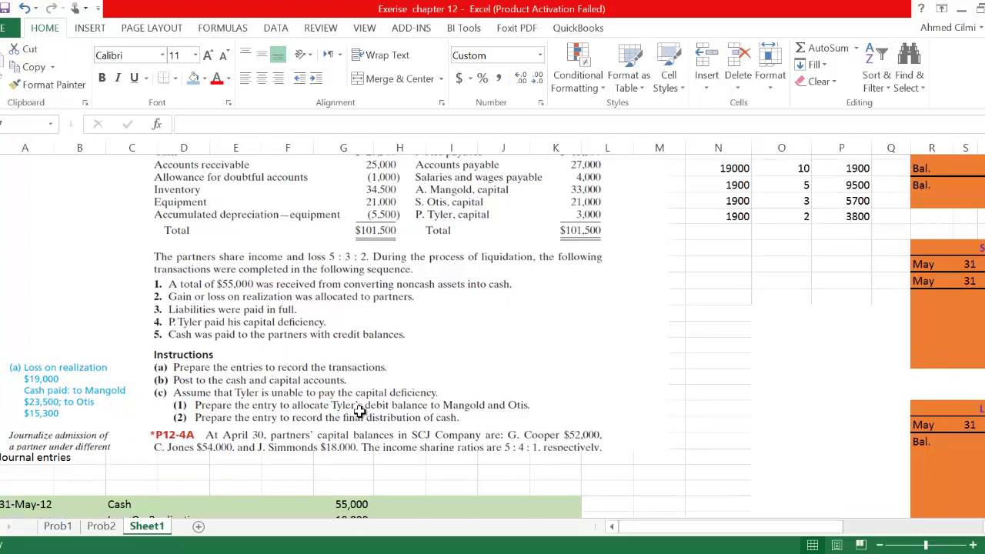
scroll(359, 412, "down", 10)
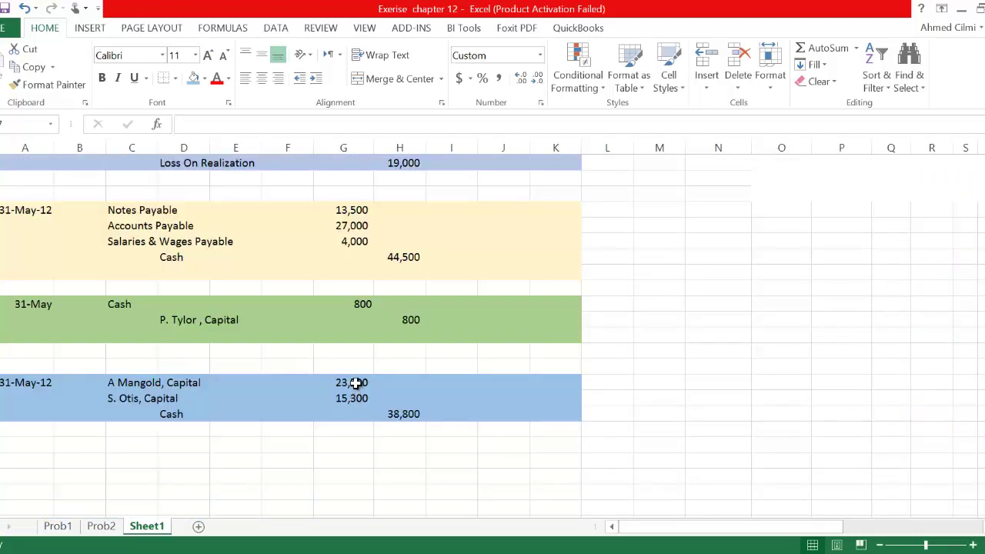
left_click(355, 382)
scroll(275, 391, "up", 12)
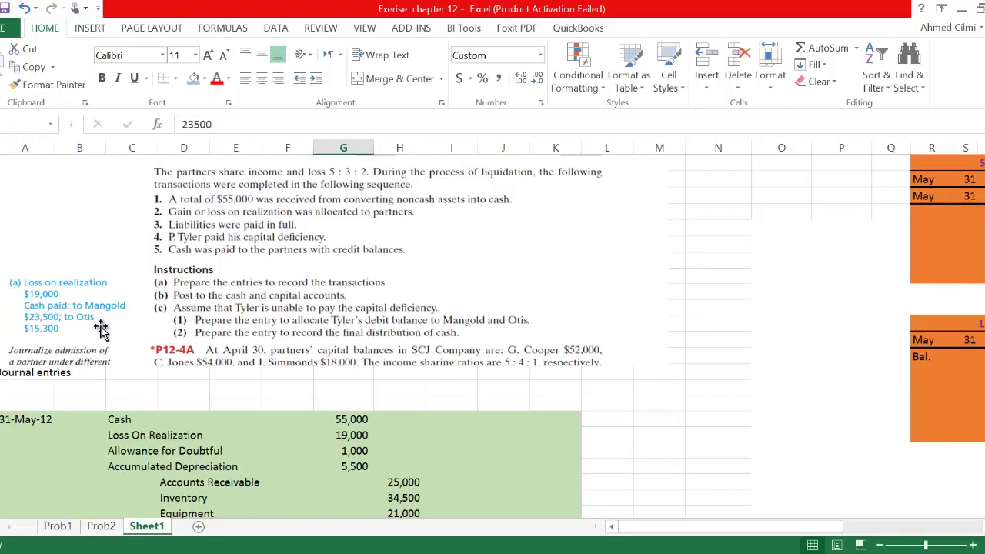
scroll(340, 324, "down", 3)
scroll(343, 319, "down", 5)
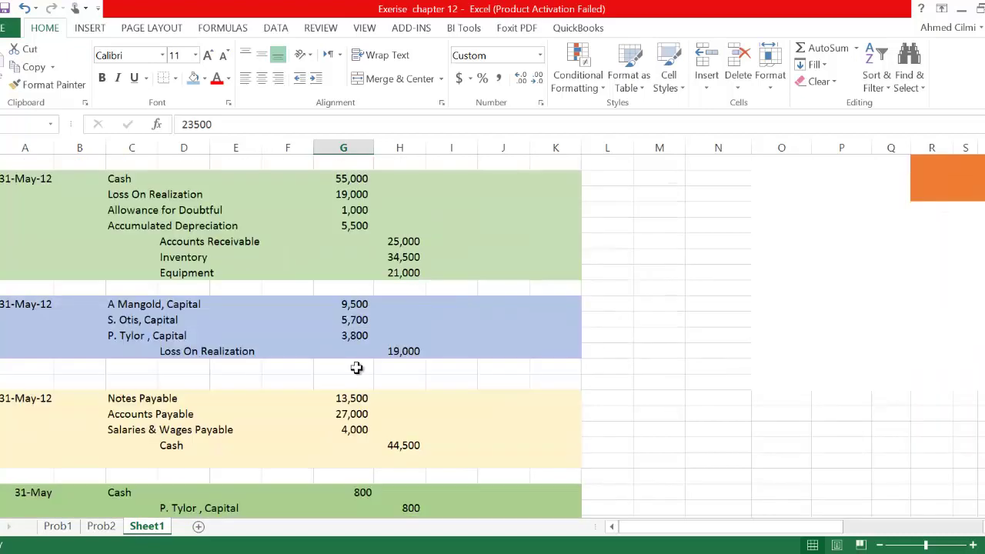
left_click(359, 445)
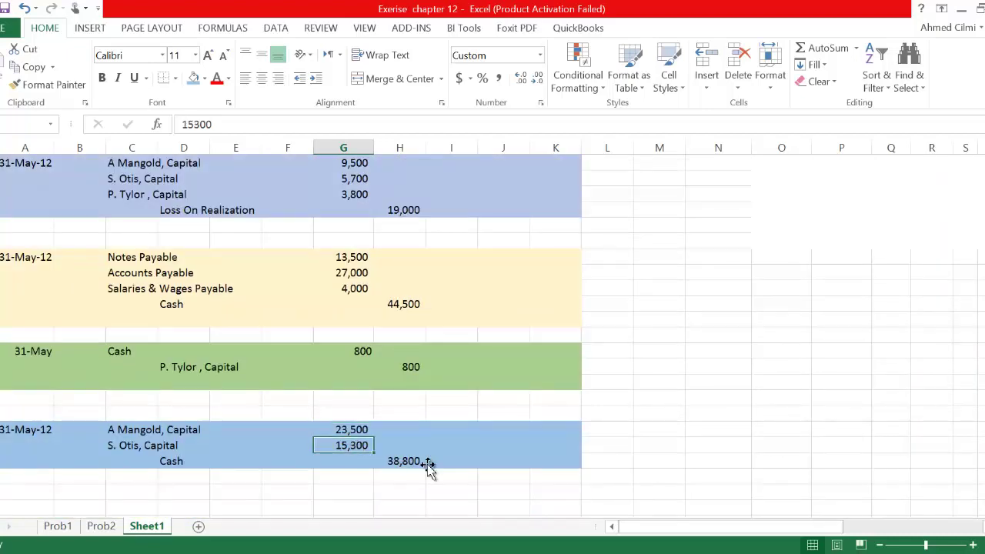
Reread the problem's liquidation transactions and instructions, including part (c) on the partner who cannot pay the capital deficiency.
left_click(427, 462)
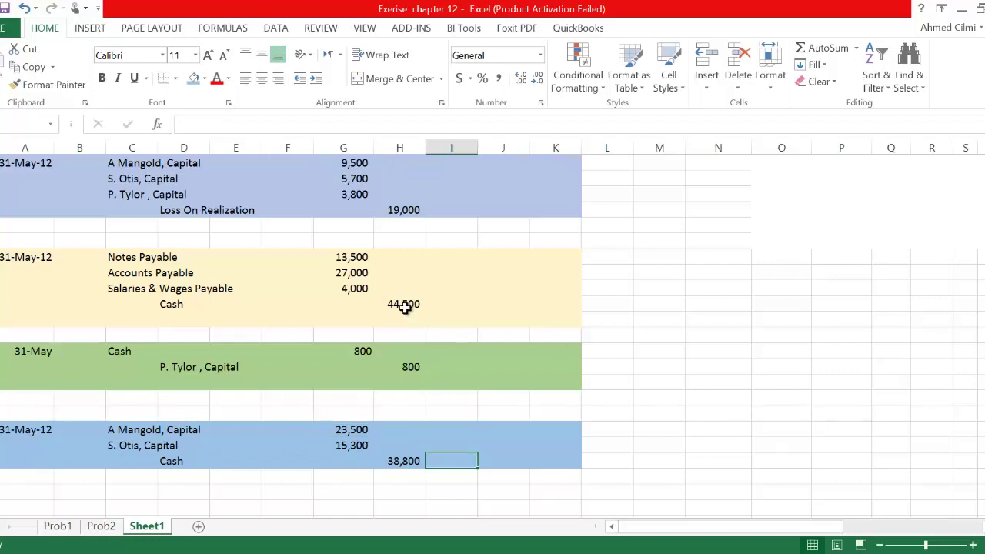
scroll(405, 306, "up", 10)
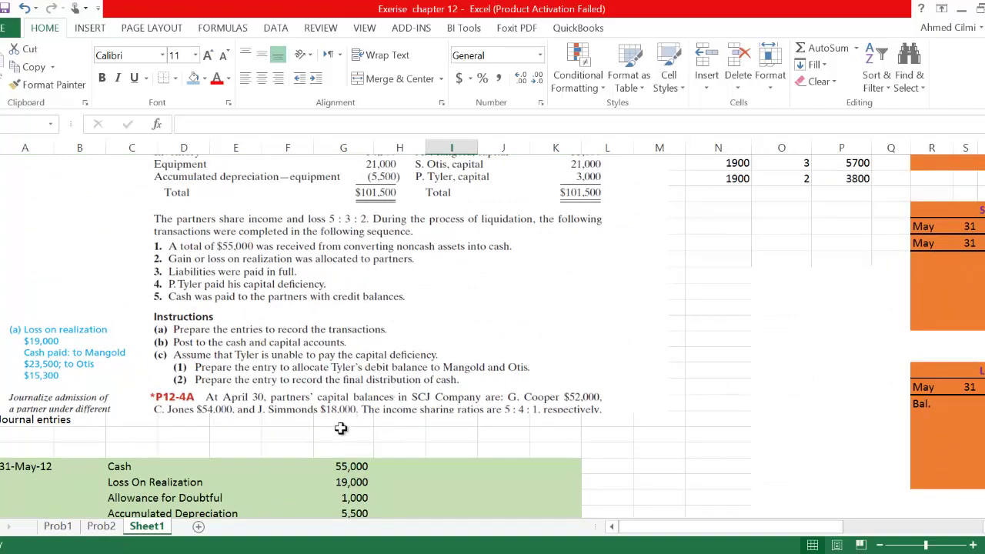
scroll(363, 422, "down", 2)
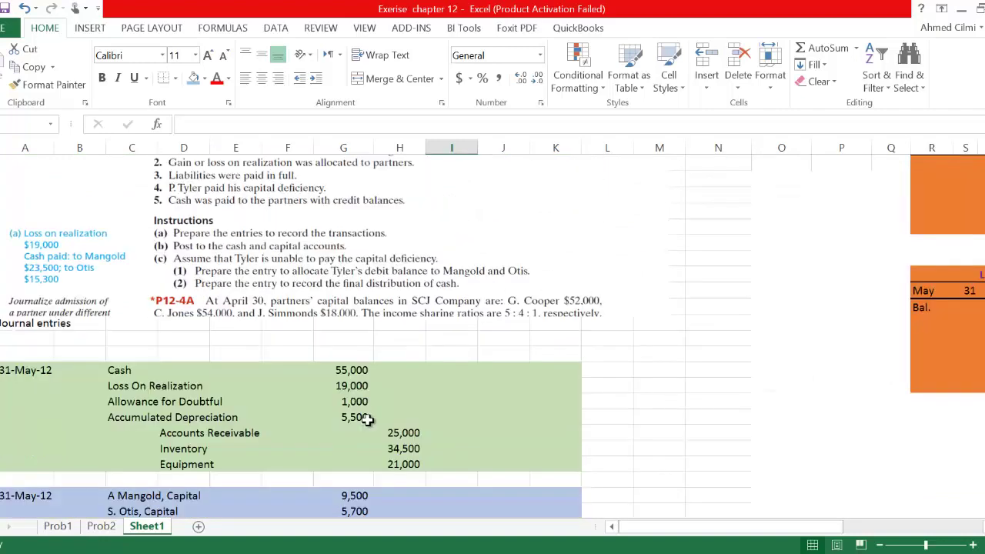
scroll(368, 418, "down", 2)
scroll(164, 375, "up", 2)
scroll(389, 390, "up", 2)
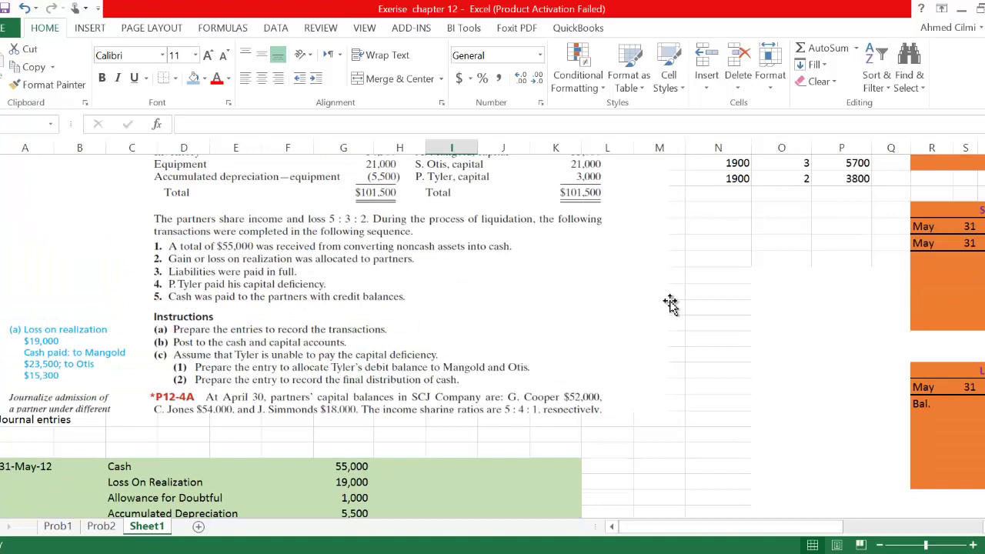
scroll(434, 327, "down", 1)
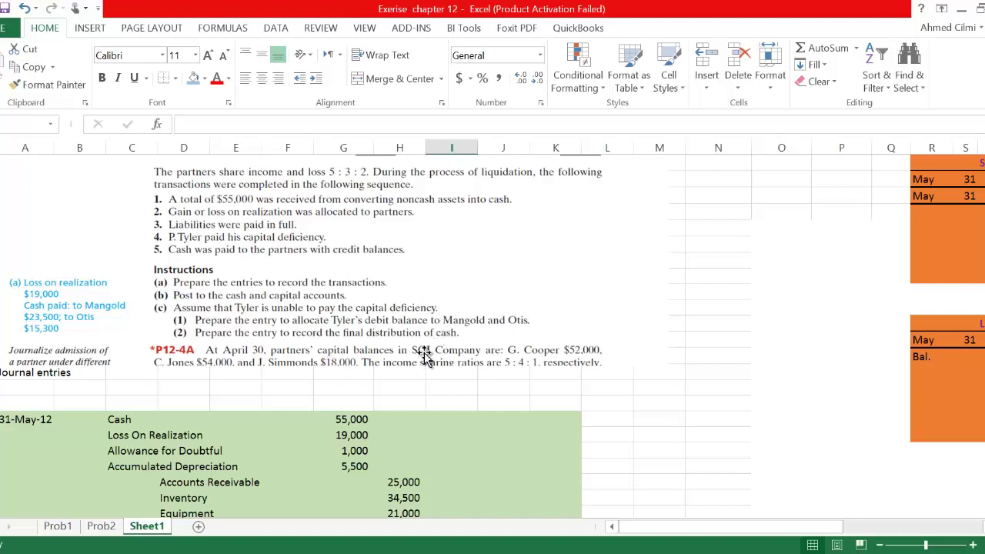
Review the May 31 journal entries in order, from the noncash asset conversion through the deficiency payment to the final cash distribution.
scroll(476, 356, "down", 1)
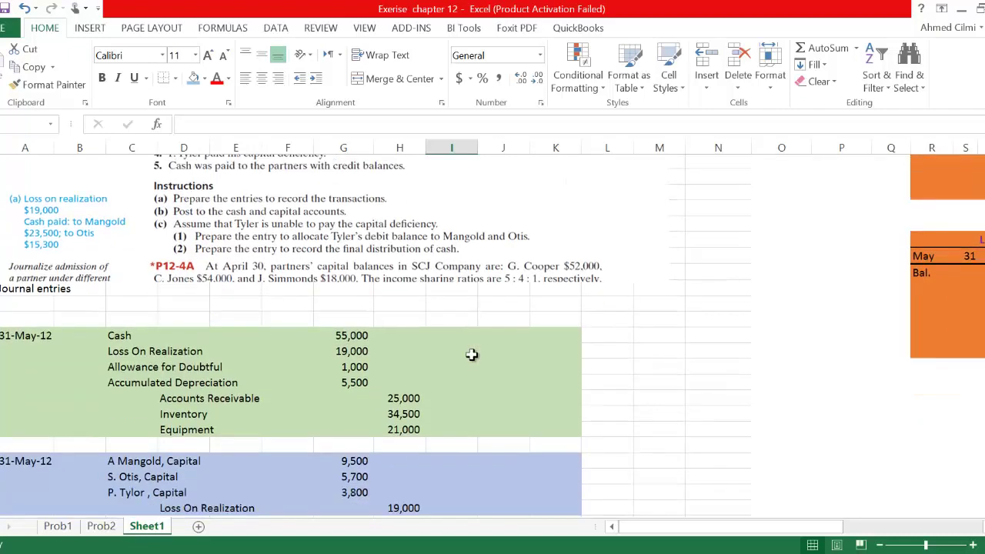
scroll(473, 354, "down", 3)
scroll(177, 285, "down", 3)
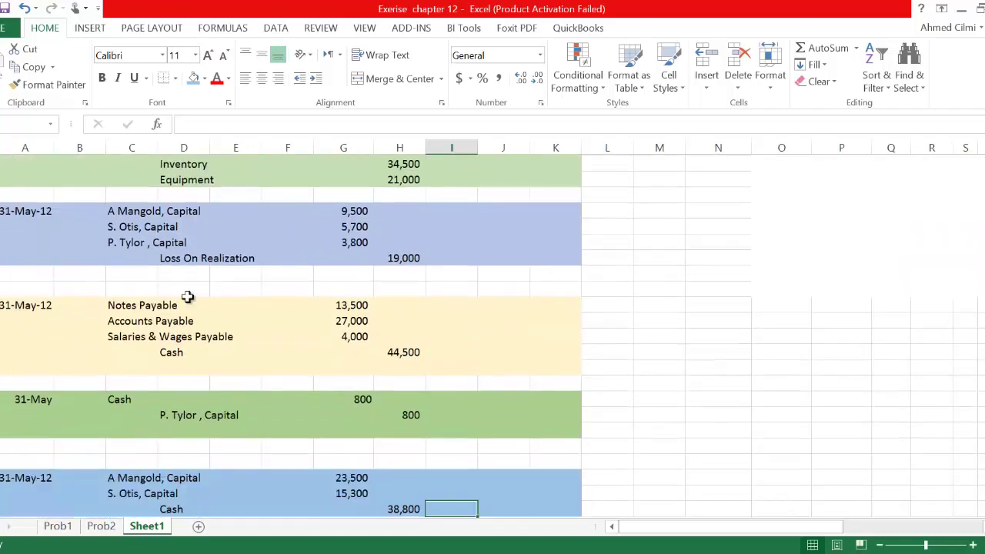
scroll(137, 377, "down", 1)
scroll(142, 320, "up", 4)
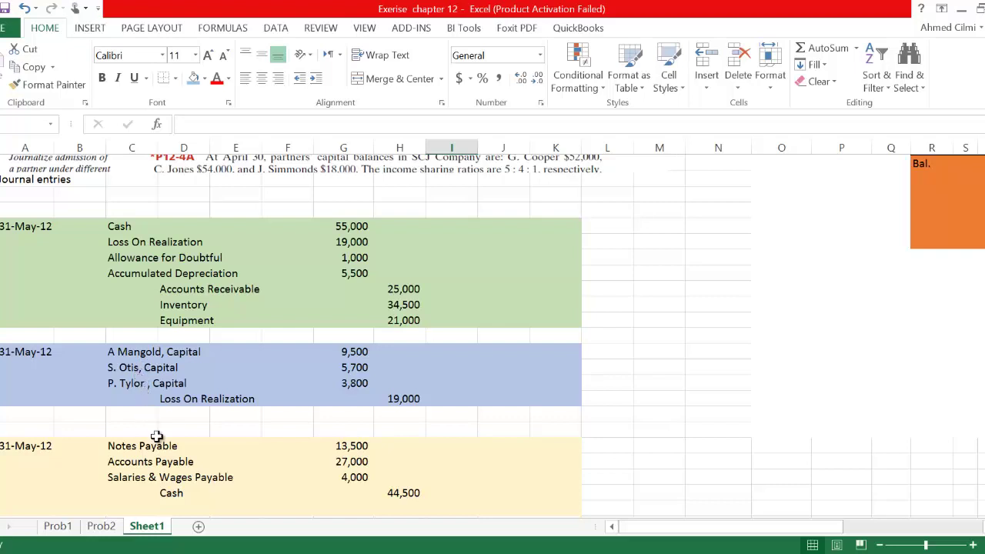
scroll(165, 466, "down", 2)
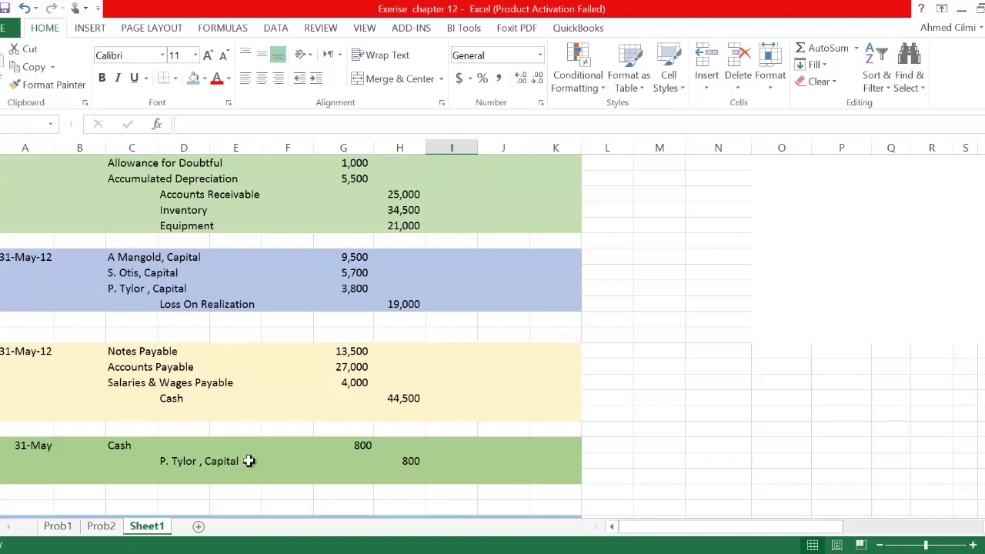
scroll(212, 458, "down", 2)
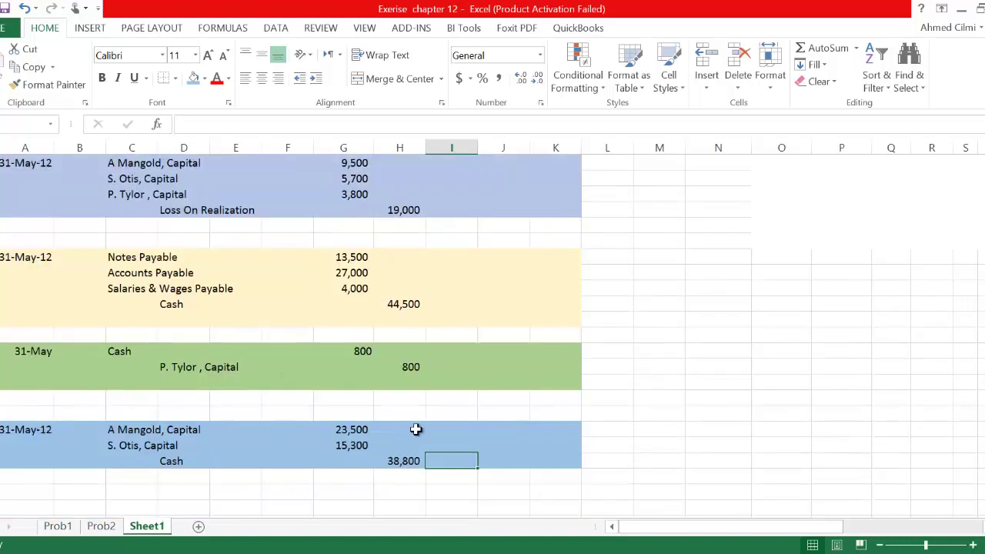